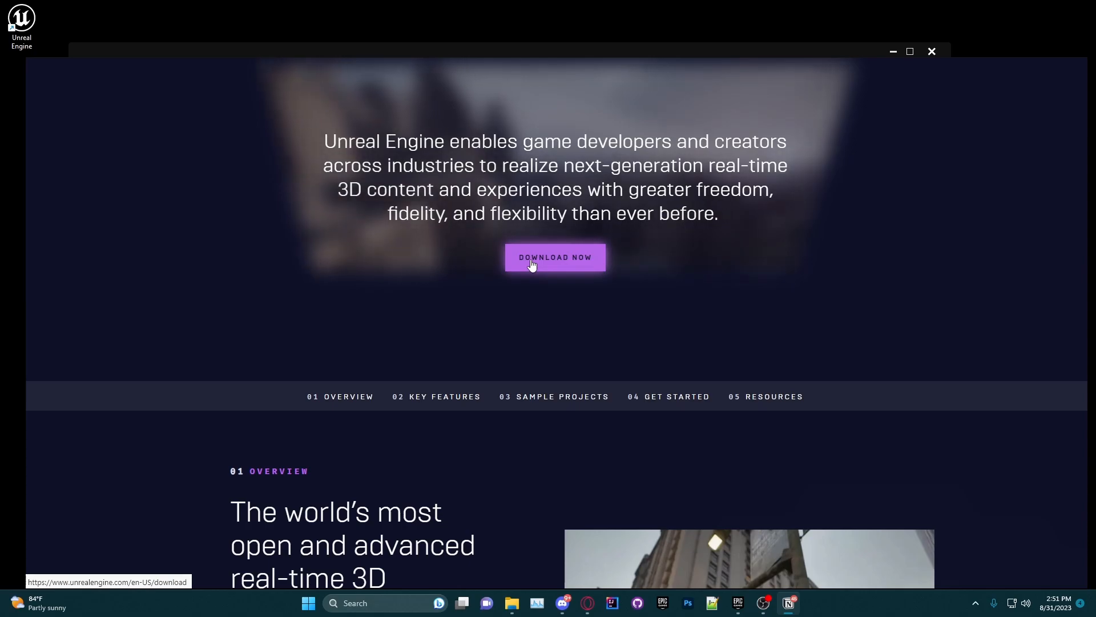
- Open the Unreal Engine download instructions, switch to the Epic Games launcher, and show the Unreal Engine library
left_click(531, 264)
scroll(532, 259, "down", 1)
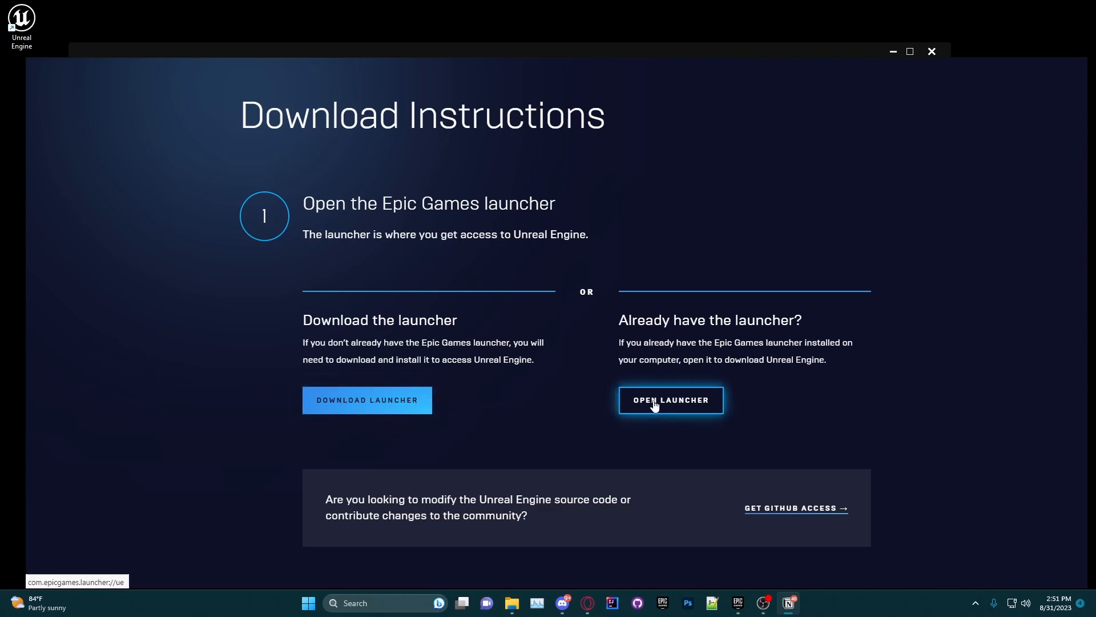
left_click(399, 402)
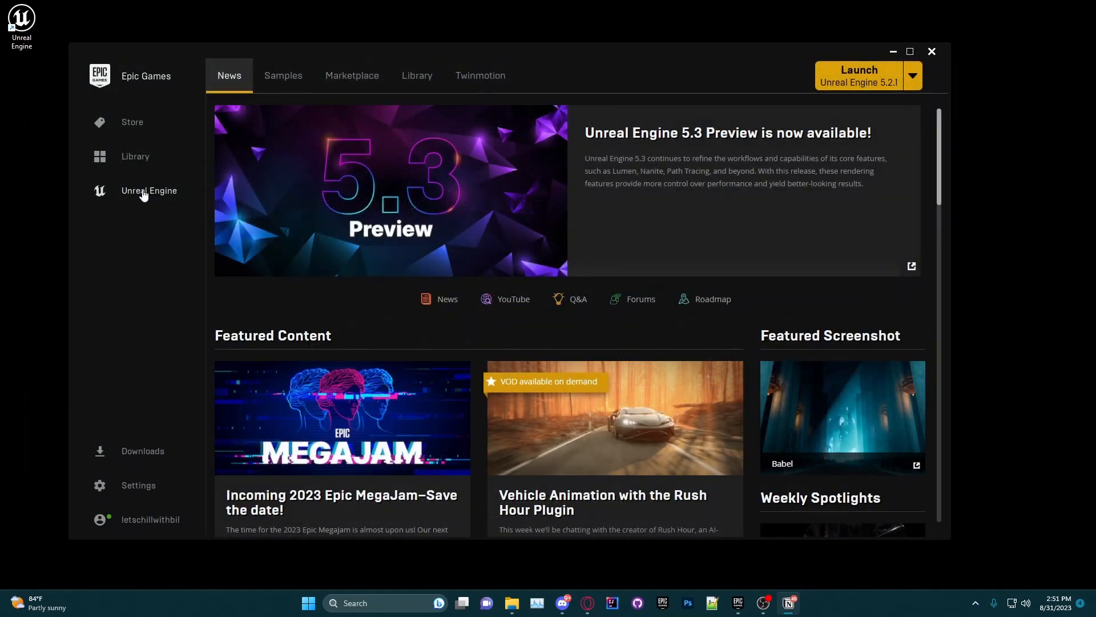
left_click(406, 81)
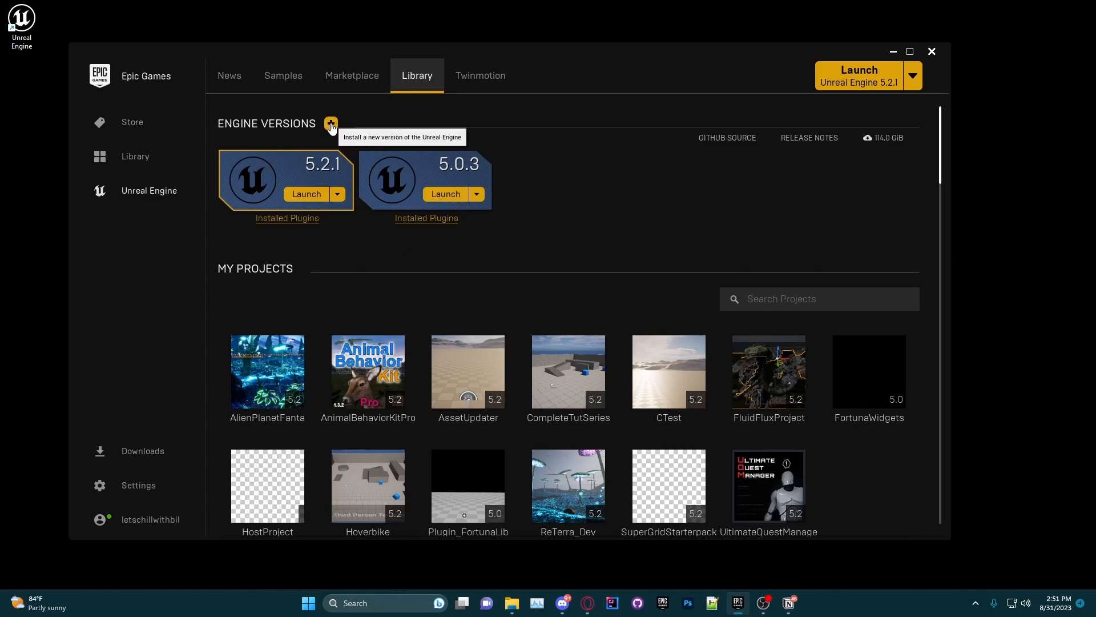
- Add a new engine version slot, look at its list of installable versions, and remove the slot
left_click(331, 124)
left_click(609, 164)
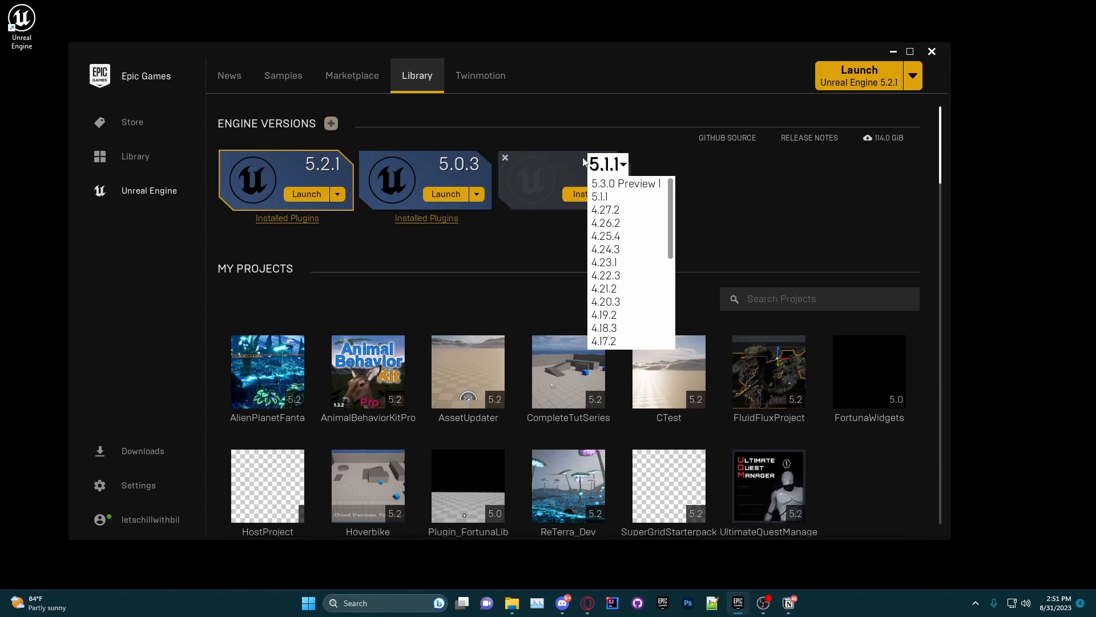
left_click(599, 166)
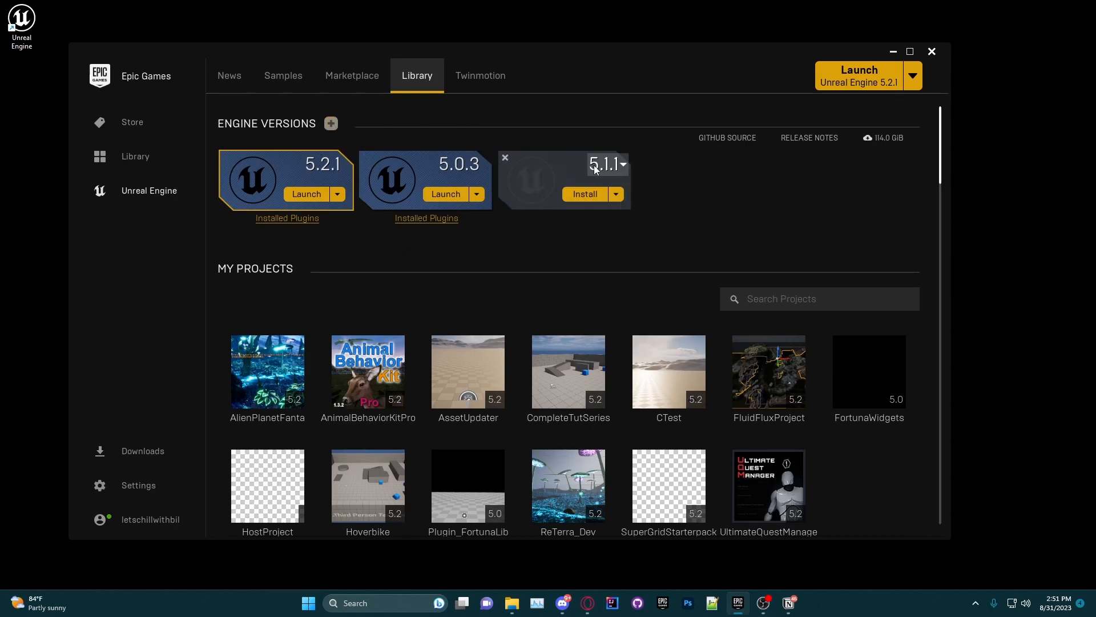
left_click(505, 159)
- Set a new engine slot to 5.3.0 Preview 1, browse the other versions in its list, and remove the slot
left_click(331, 124)
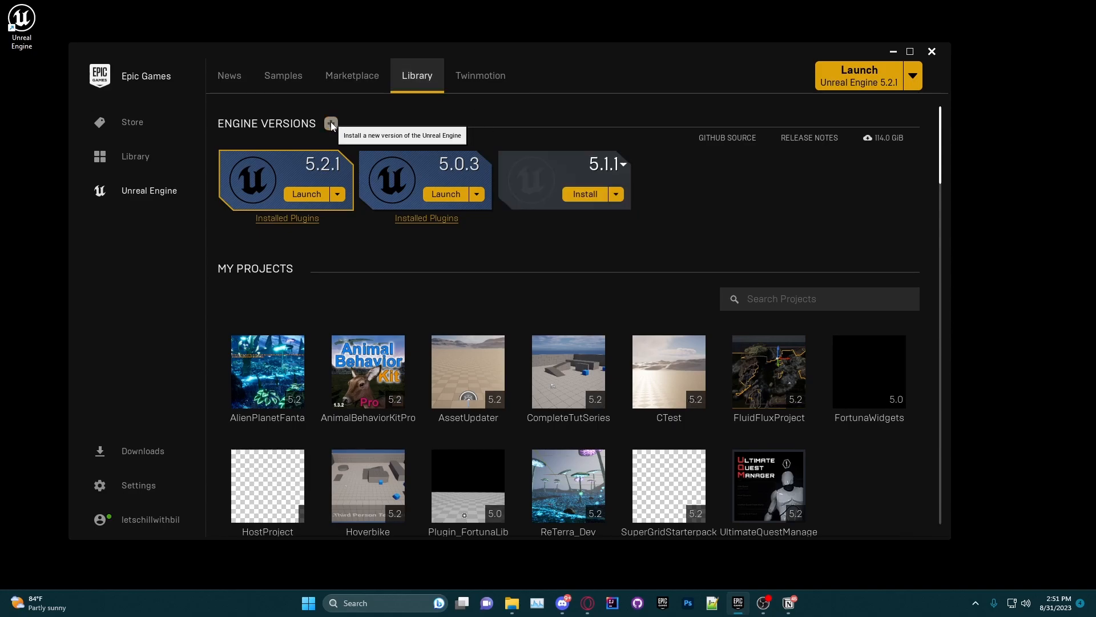
left_click(604, 163)
scroll(617, 243, "down", 1)
scroll(618, 245, "up", 1)
left_click(617, 182)
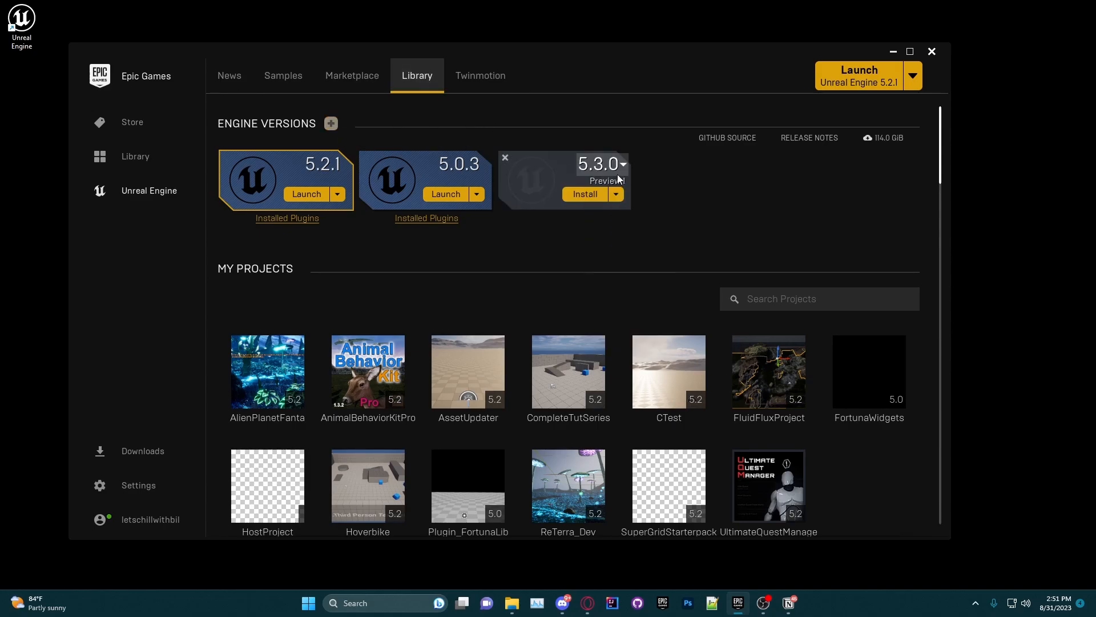
left_click(608, 166)
scroll(617, 224, "down", 6)
scroll(535, 266, "up", 1)
left_click(543, 275)
left_click(505, 158)
- Examine the older 4.x releases offered for another new engine version slot, and discard the slot
left_click(331, 124)
left_click(603, 165)
left_click(602, 165)
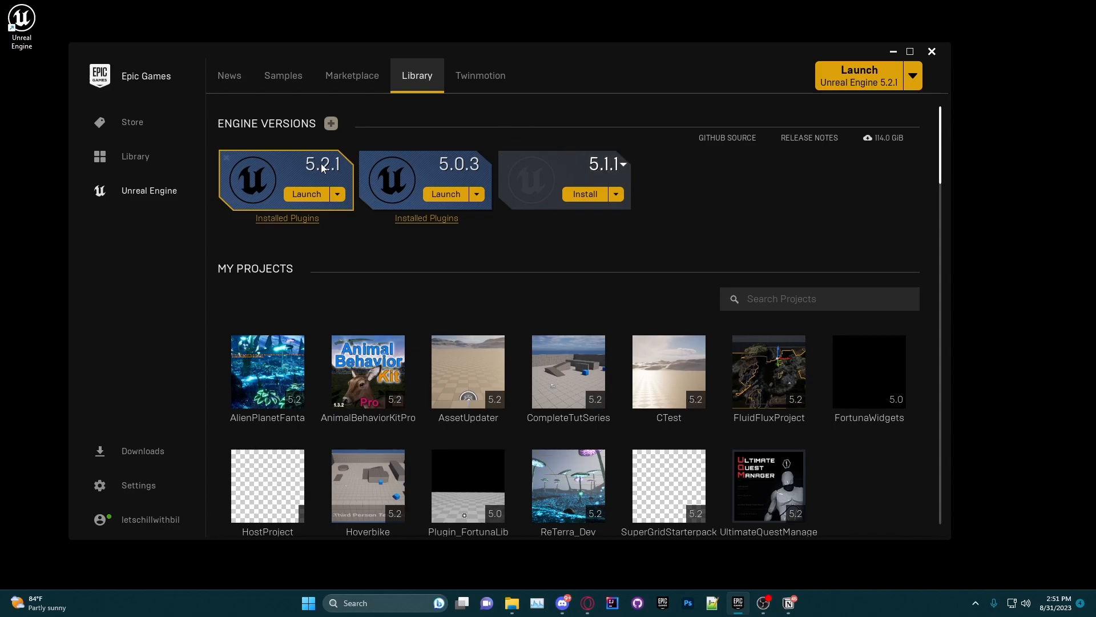
left_click(601, 165)
scroll(628, 217, "down", 10)
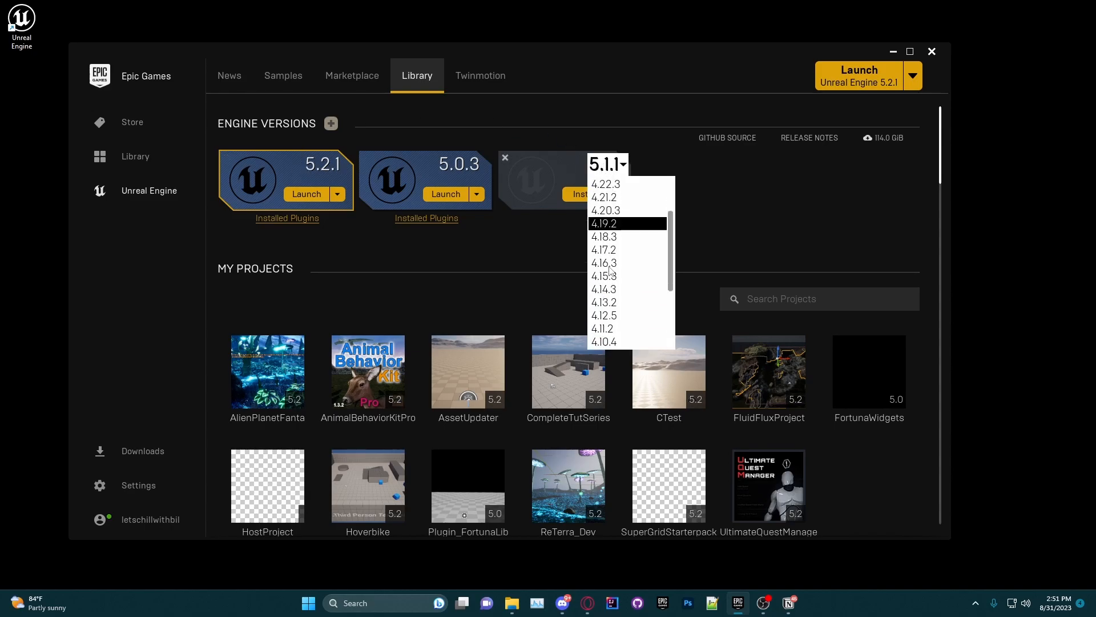
scroll(625, 257, "up", 7)
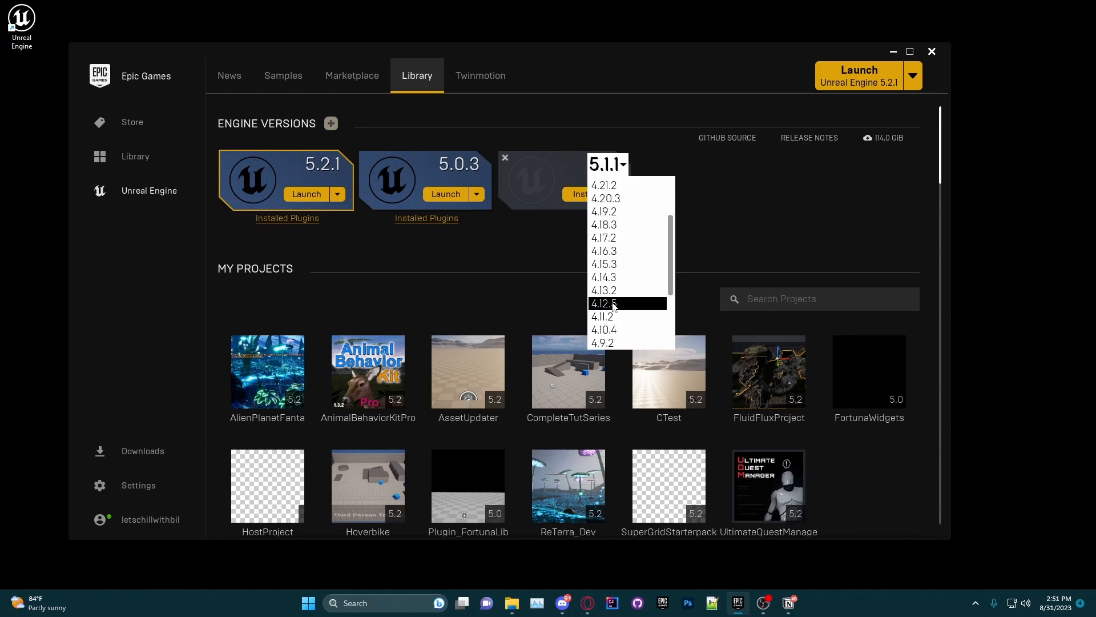
left_click(506, 158)
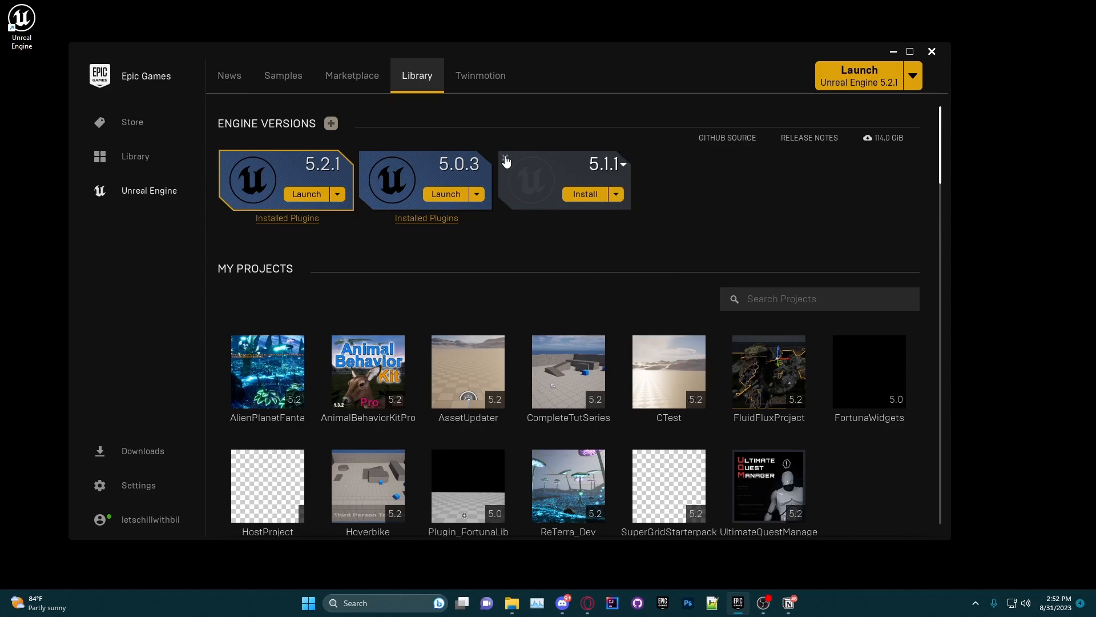
left_click(506, 158)
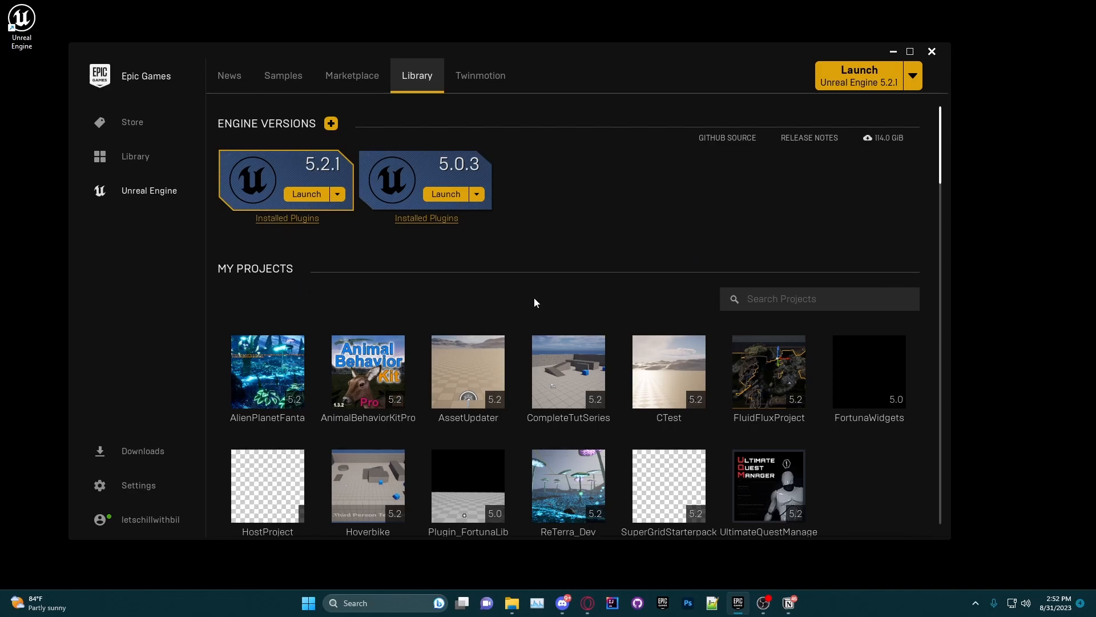
- Look through the existing projects and the Vault assets in the Unreal Engine library
scroll(434, 323, "down", 1)
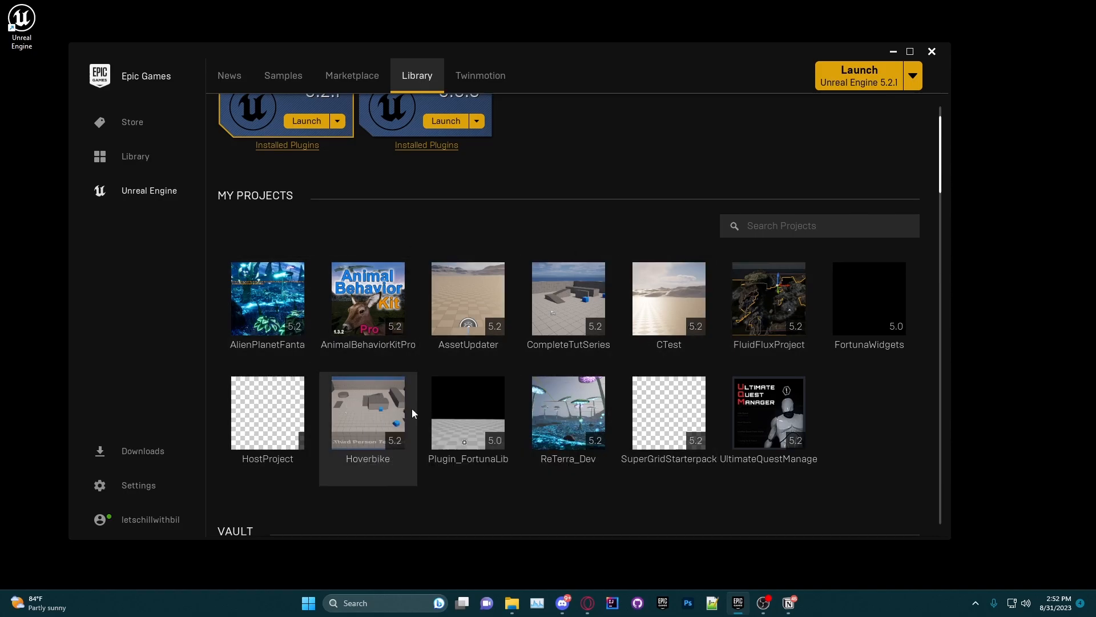
scroll(428, 411, "down", 3)
scroll(664, 374, "down", 1)
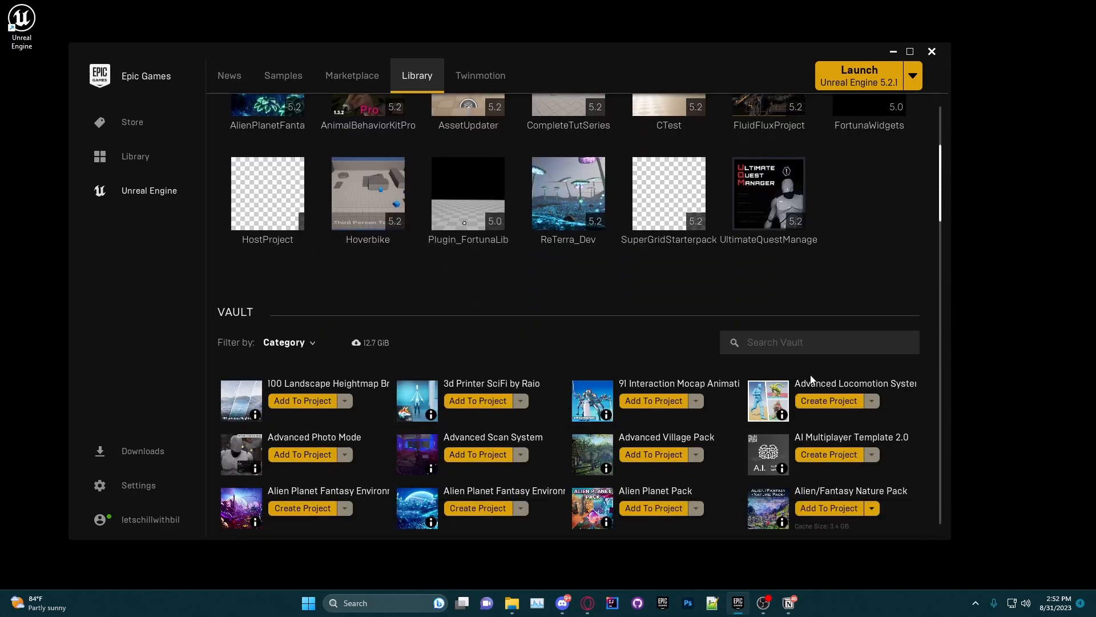
scroll(794, 421, "down", 1)
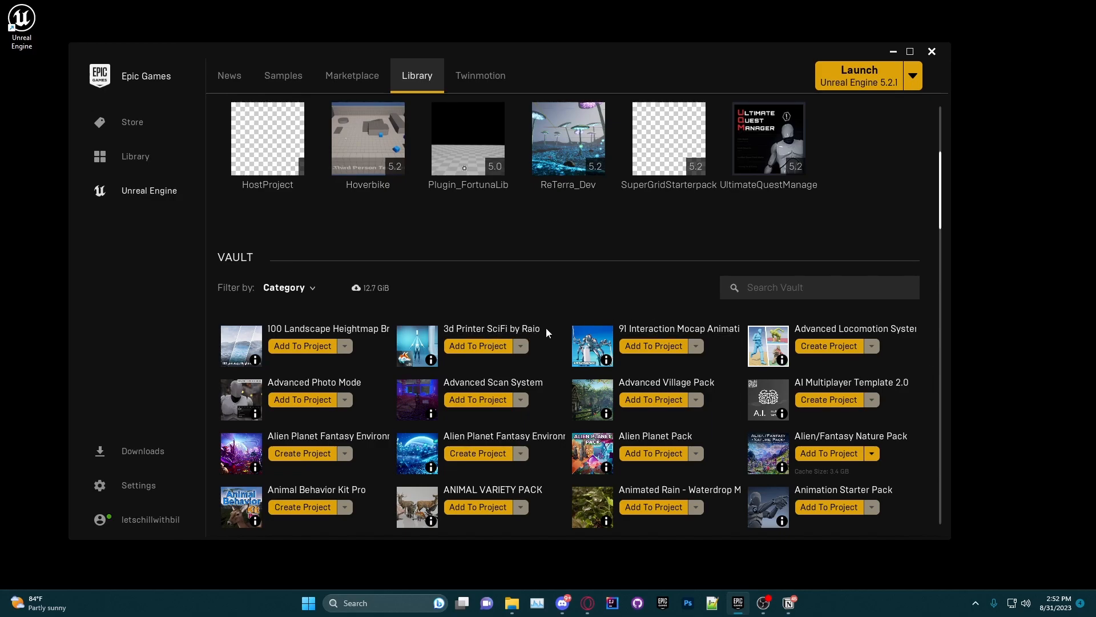
- Look through the Unreal Engine Marketplace storefront and return to the installed engine versions in the library
left_click(351, 76)
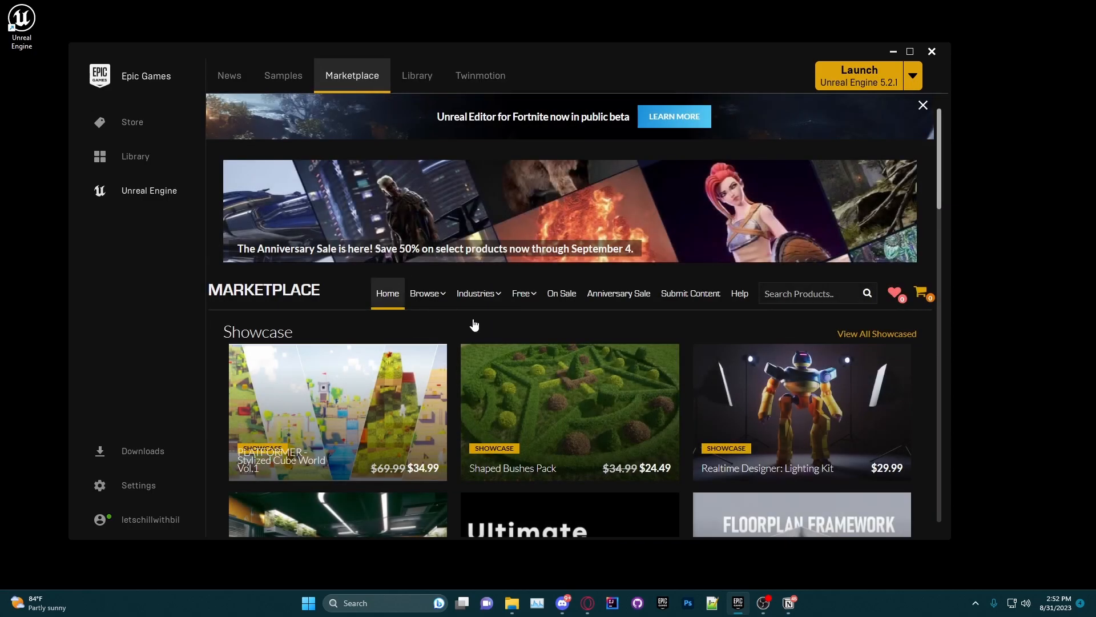
scroll(472, 325, "down", 5)
mouse_move(427, 110)
scroll(425, 229, "up", 5)
left_click(417, 75)
scroll(465, 411, "up", 6)
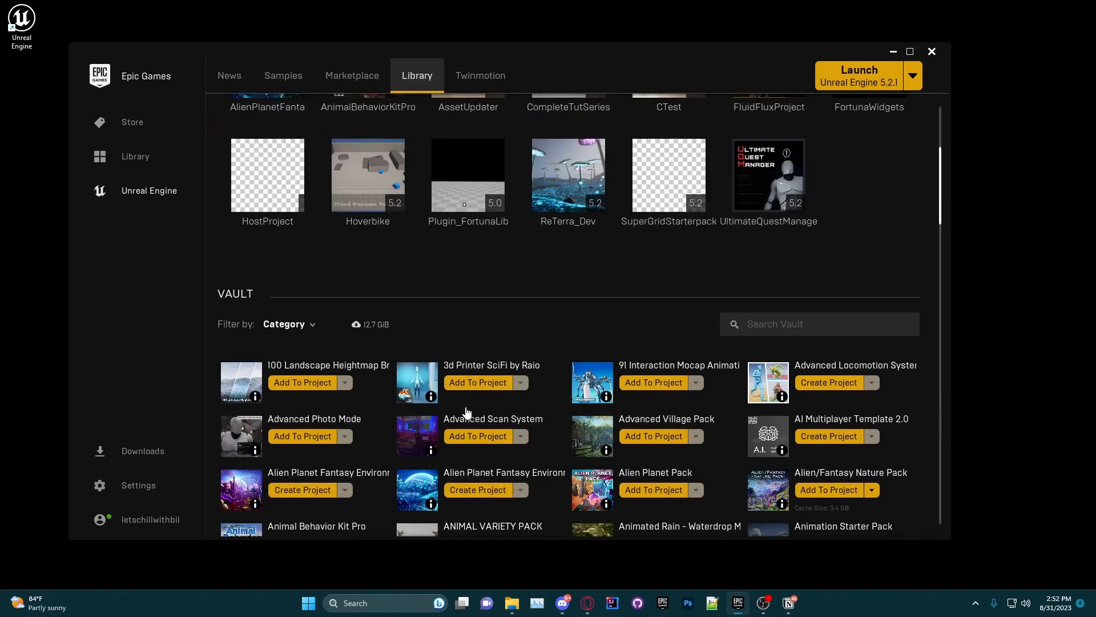
scroll(465, 419, "up", 2)
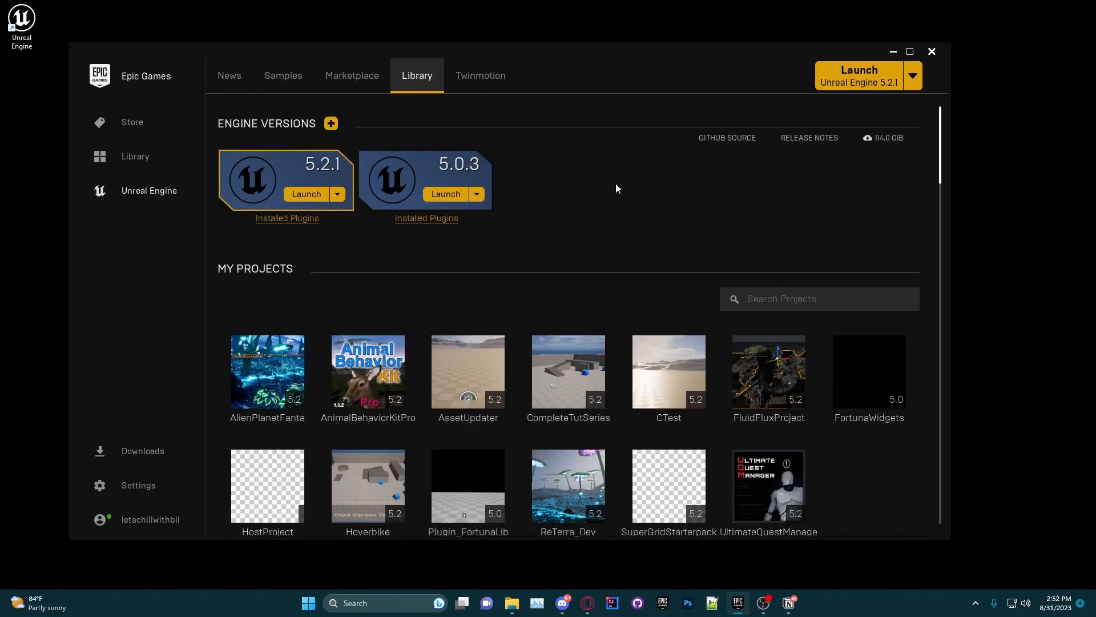
- Launch Unreal Engine 5.2.1 and show the Games project templates
left_click(294, 195)
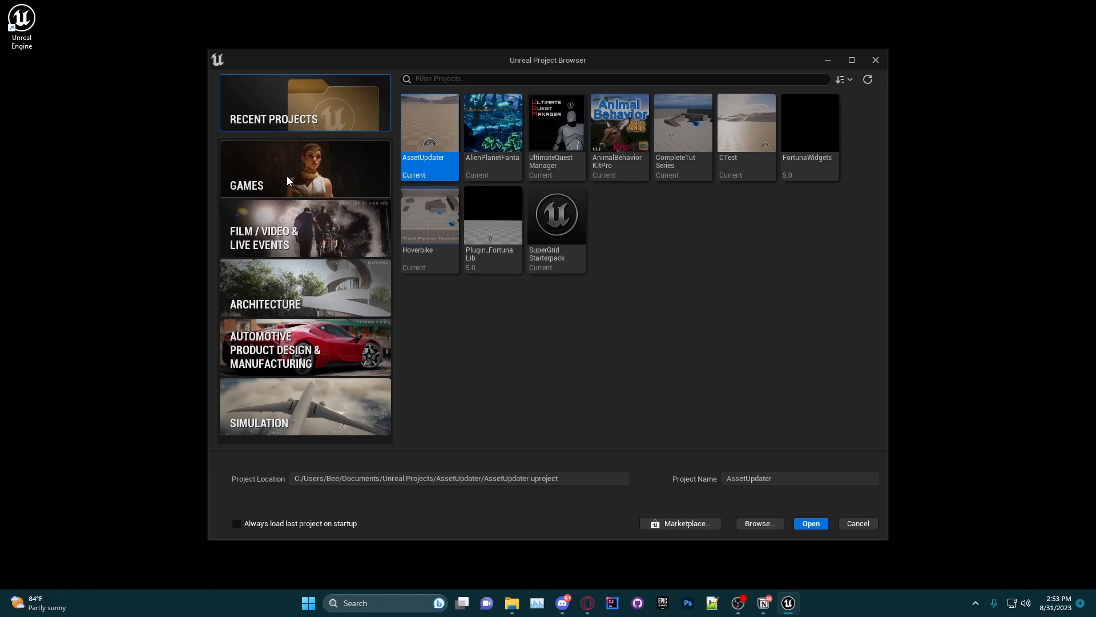
left_click(311, 184)
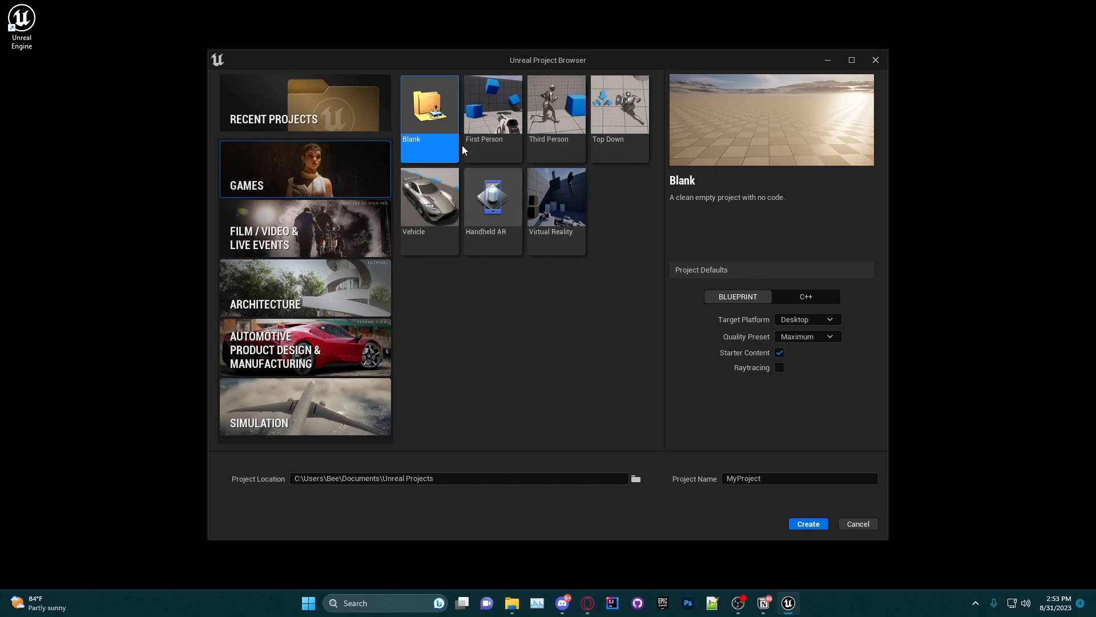
- Preview the First Person, Third Person, Top Down, Vehicle, Handheld AR and Virtual Reality game templates
left_click(495, 147)
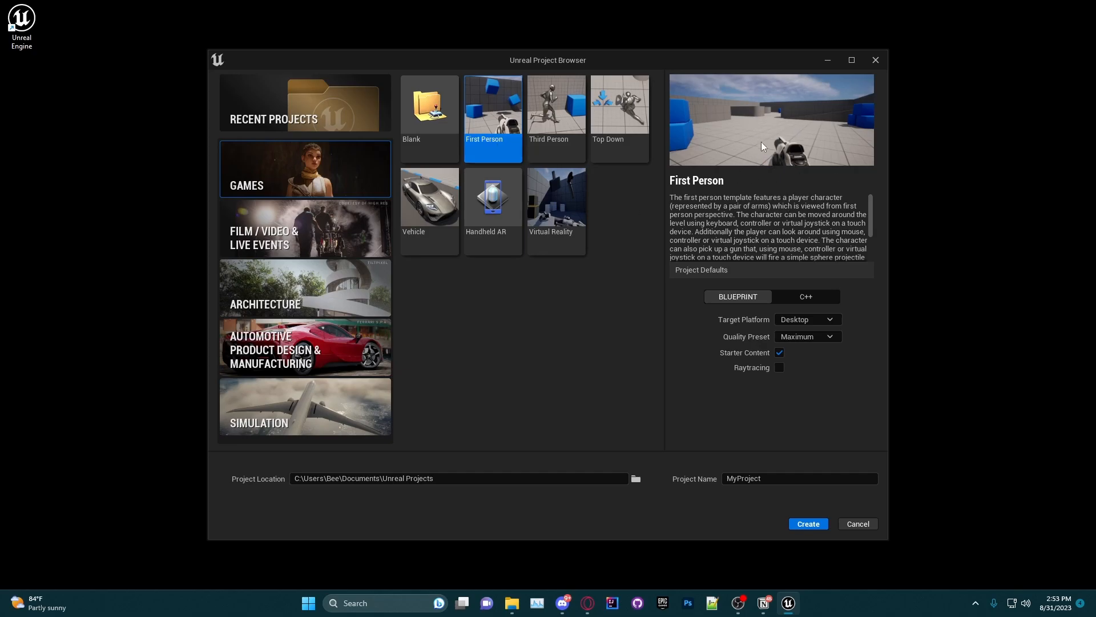
left_click(579, 147)
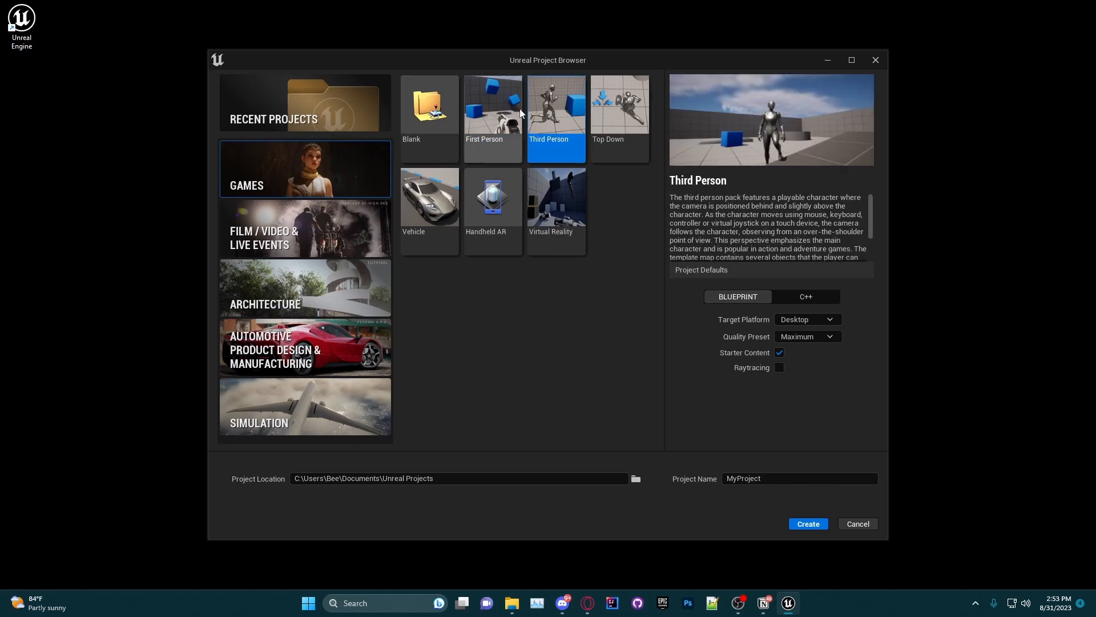
left_click(621, 150)
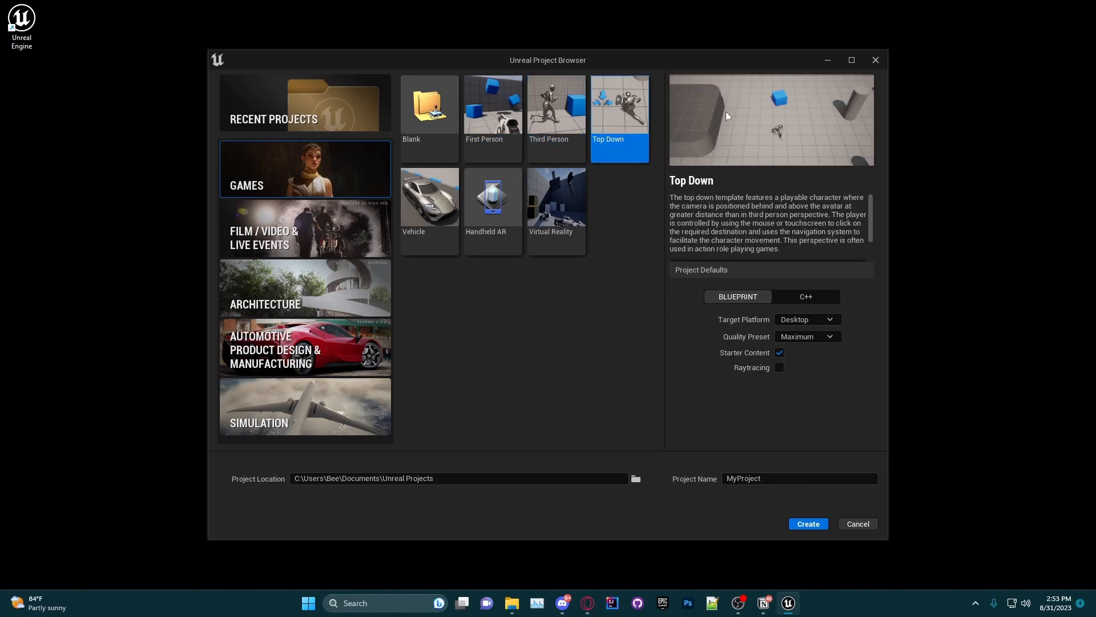
left_click(443, 228)
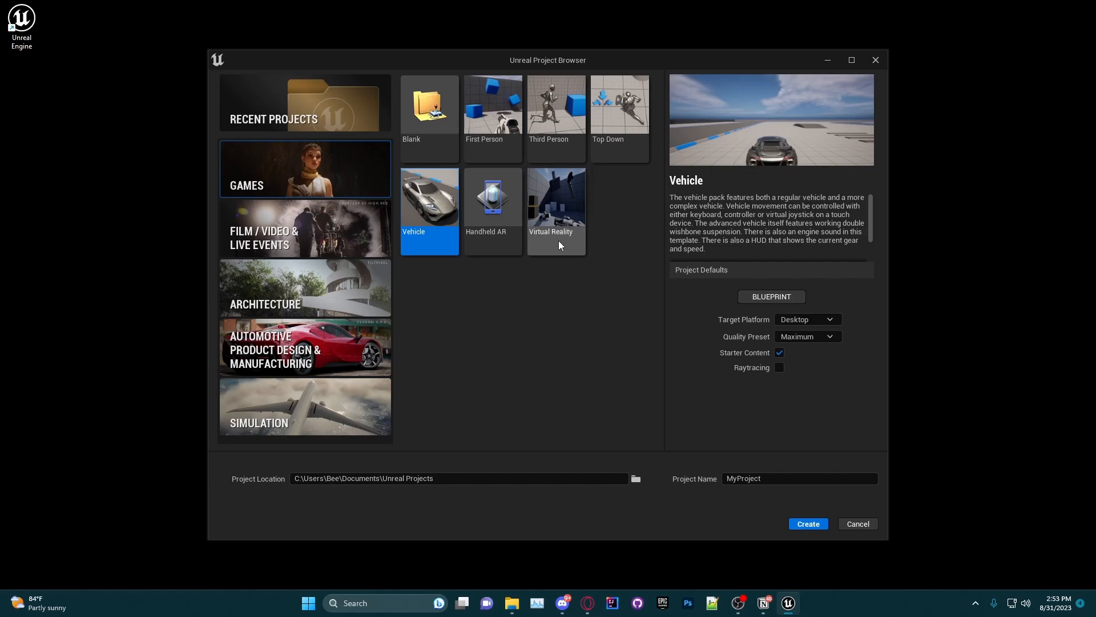
left_click(507, 243)
left_click(550, 243)
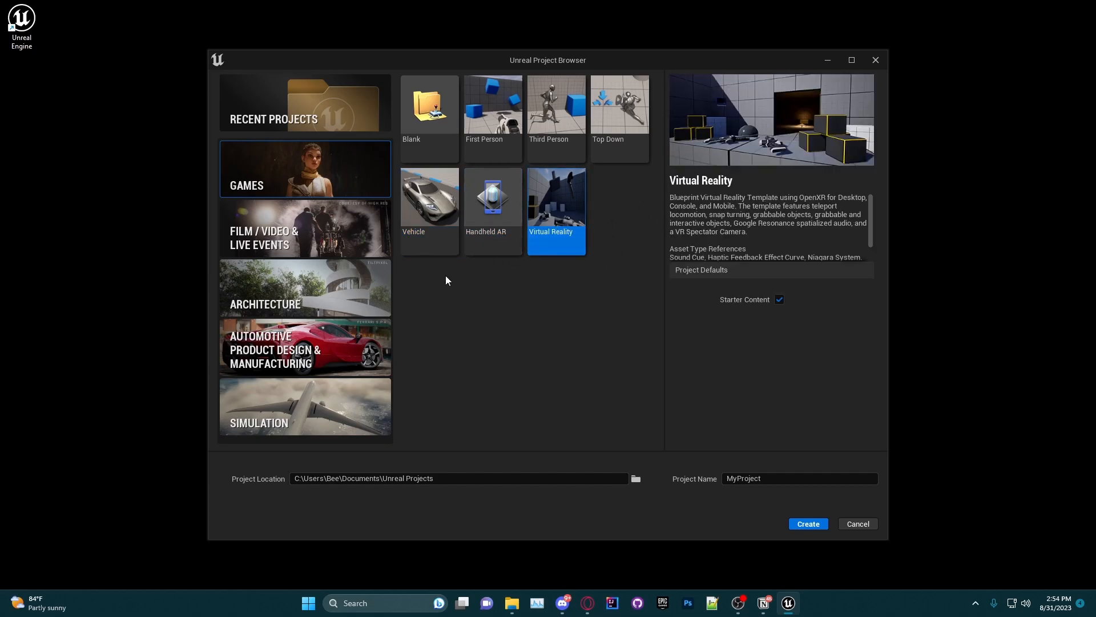
- Look through the Film / Video & Live Events, Architecture, Automotive and Simulation template categories, and return to Games
left_click(322, 203)
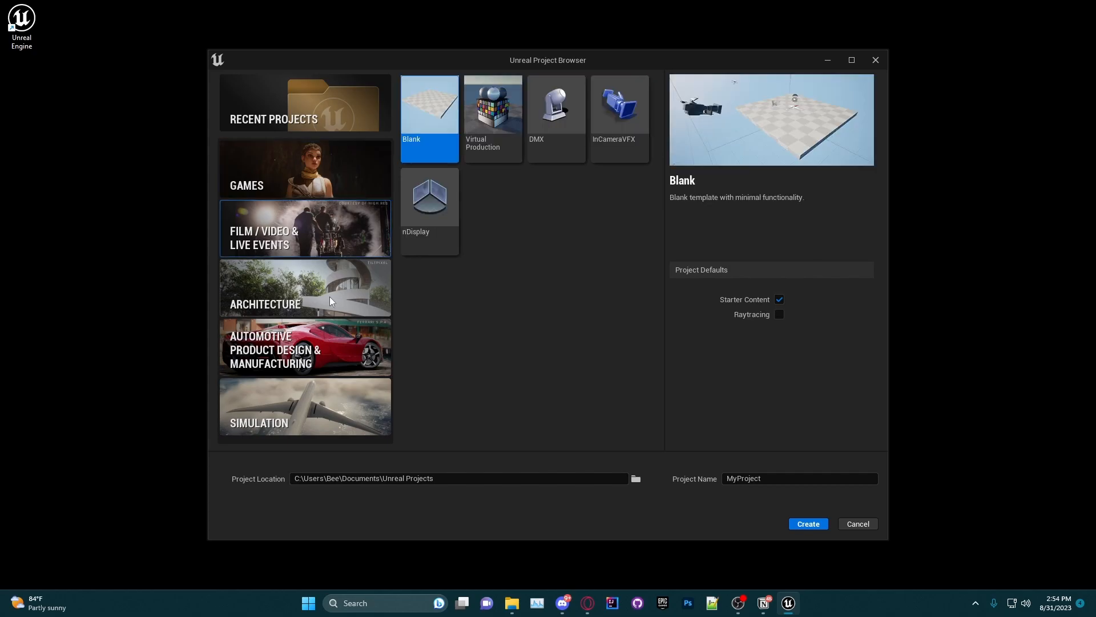
left_click(309, 408)
left_click(306, 250)
left_click(308, 182)
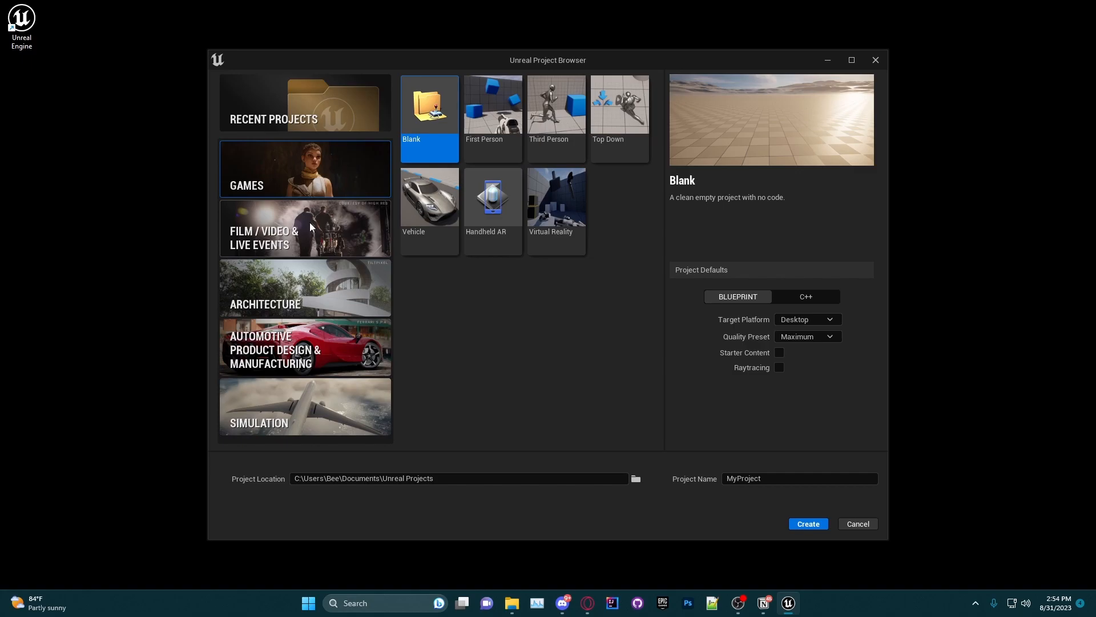
left_click(310, 227)
left_click(319, 292)
left_click(335, 356)
left_click(330, 408)
left_click(309, 234)
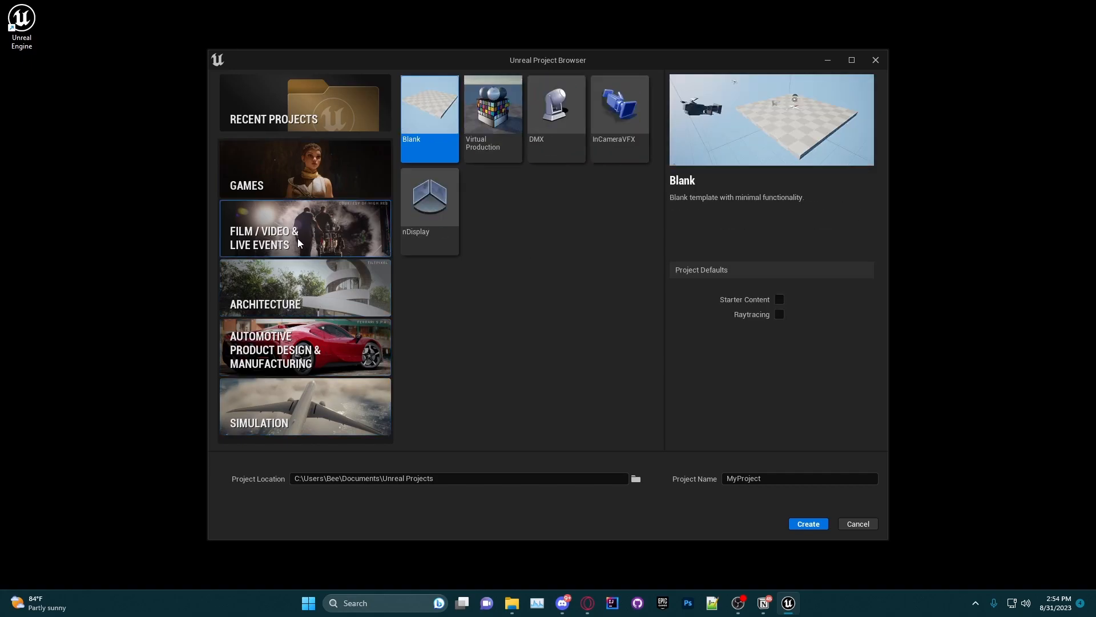
left_click(304, 180)
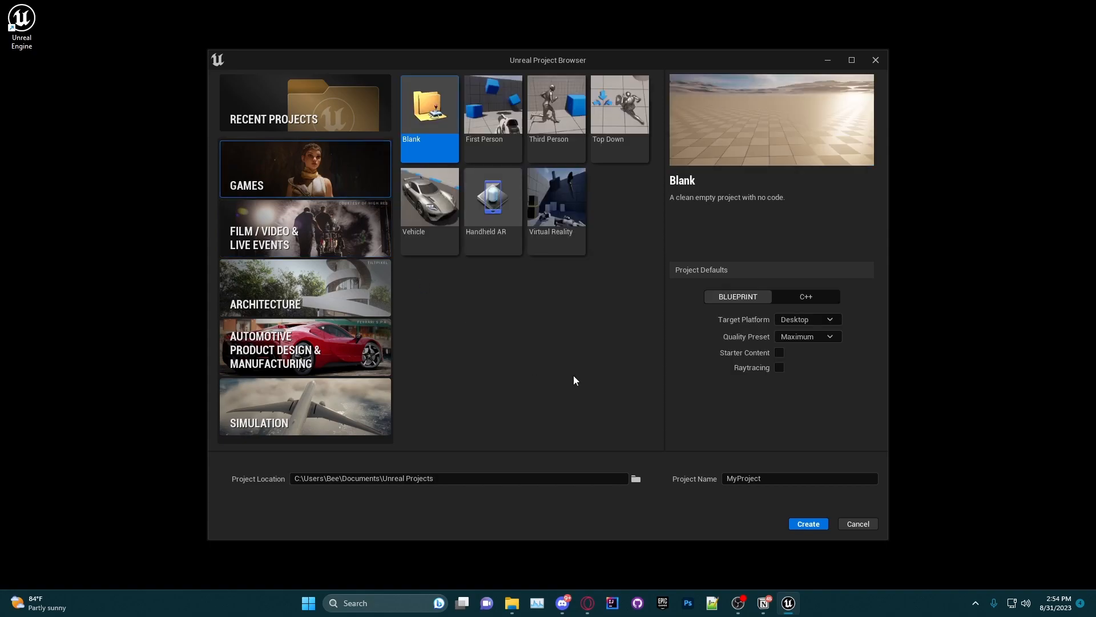
- Compare the Blank and Third Person game templates and select Third Person for the new project
left_click(553, 142)
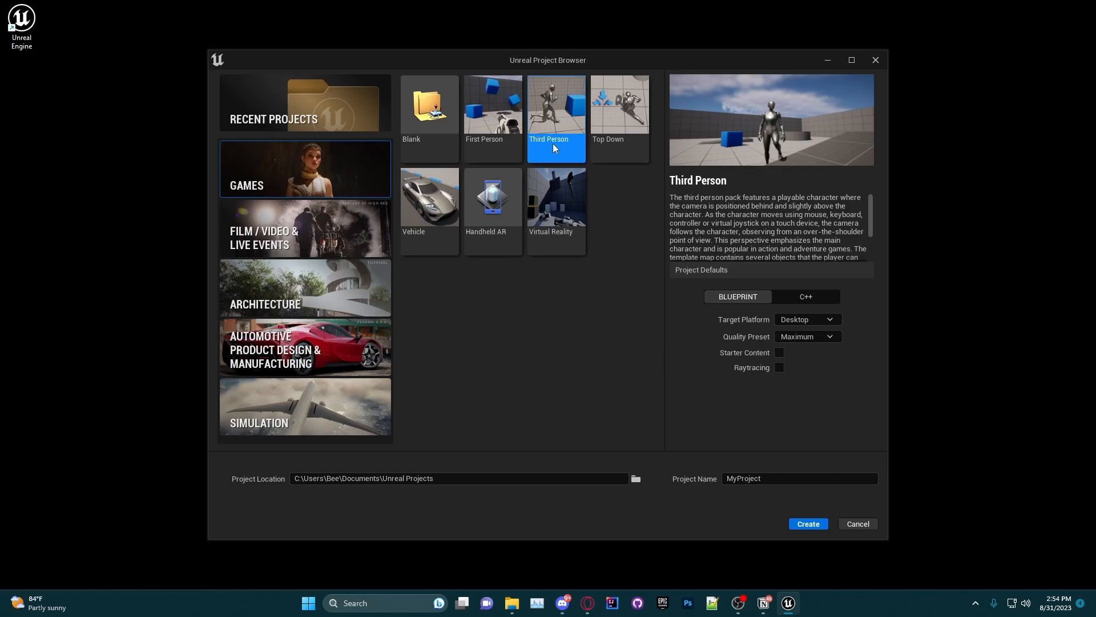
left_click(430, 145)
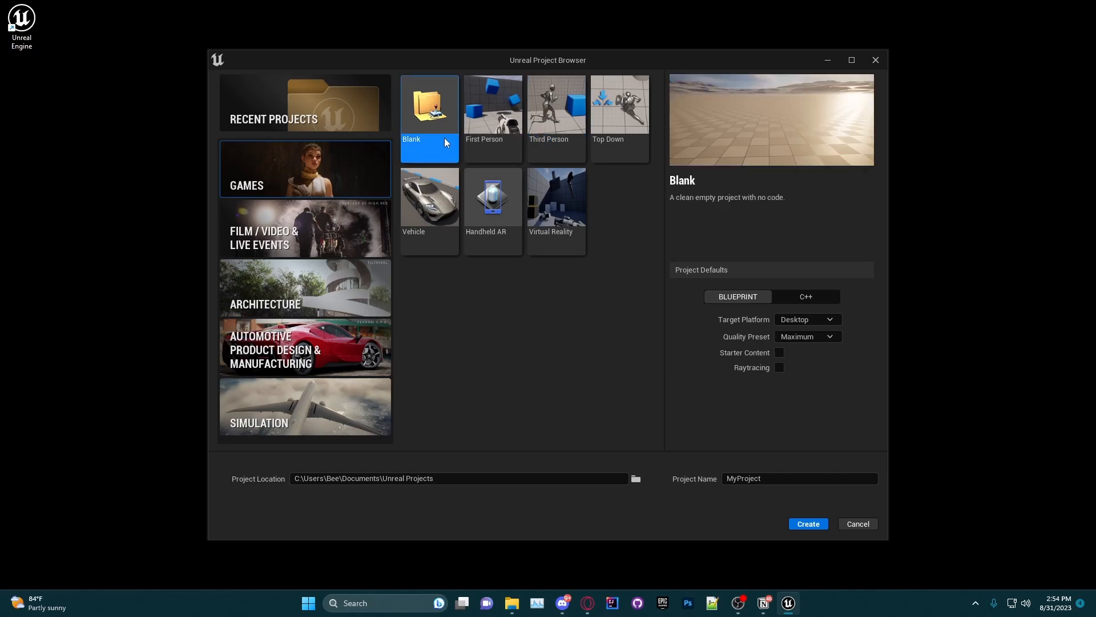
left_click(536, 148)
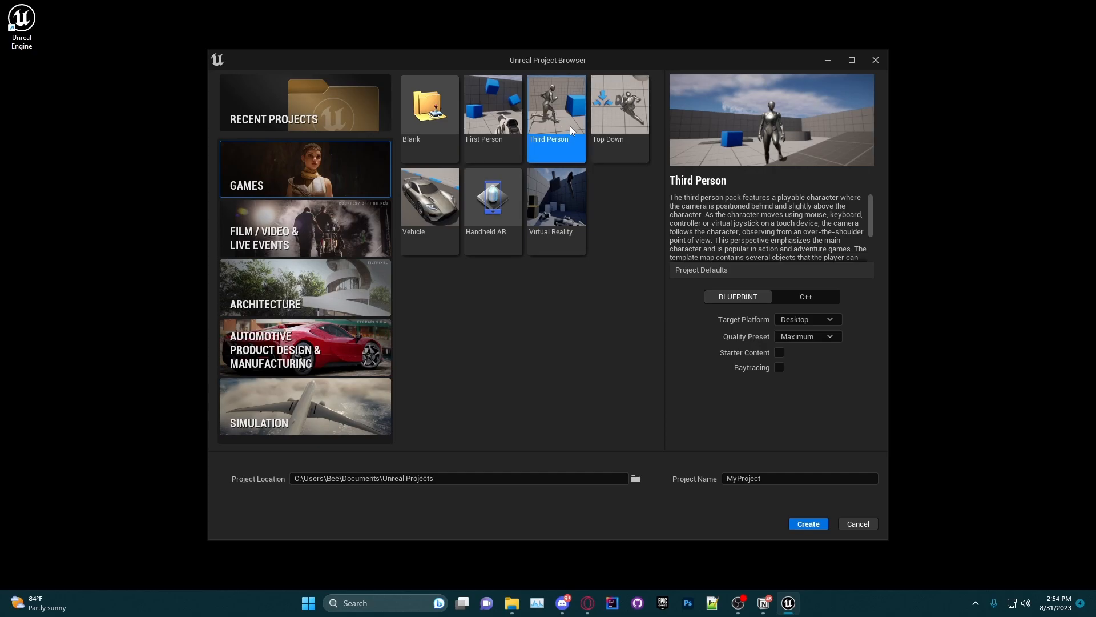
- Name the new project CompleteTutorial and toggle its Starter Content option
left_click_drag(778, 480, 722, 481)
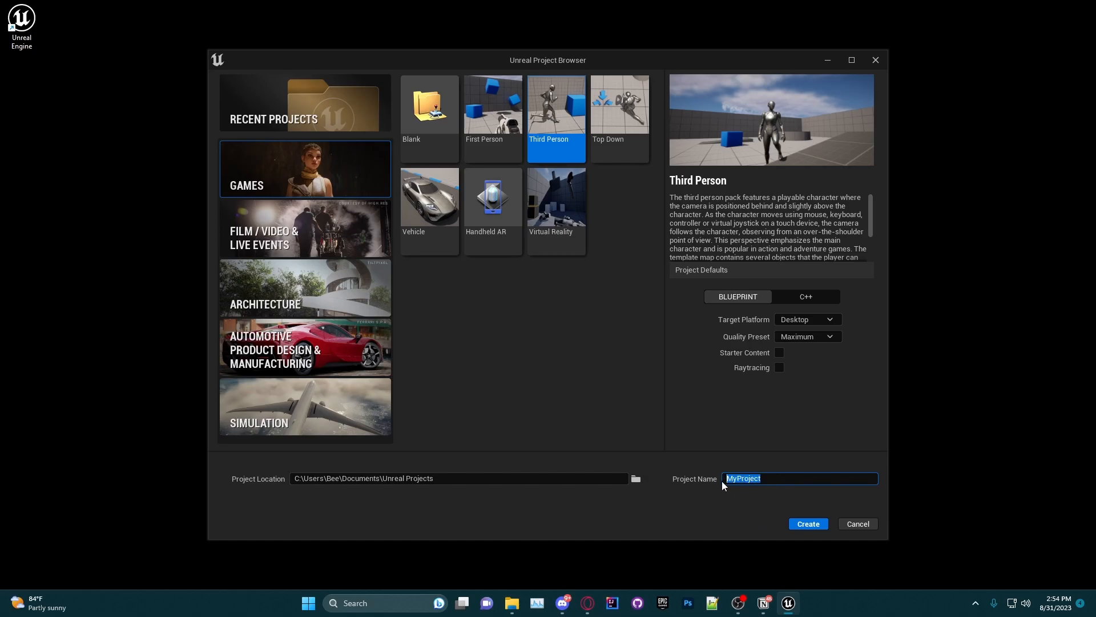
type("Complet")
type("eTutSerie")
type("s")
key("BackSpace")
key("BackSpace")
key("BackSpace")
key("BackSpace")
key("BackSpace")
key("BackSpace")
type("orial")
key("Return")
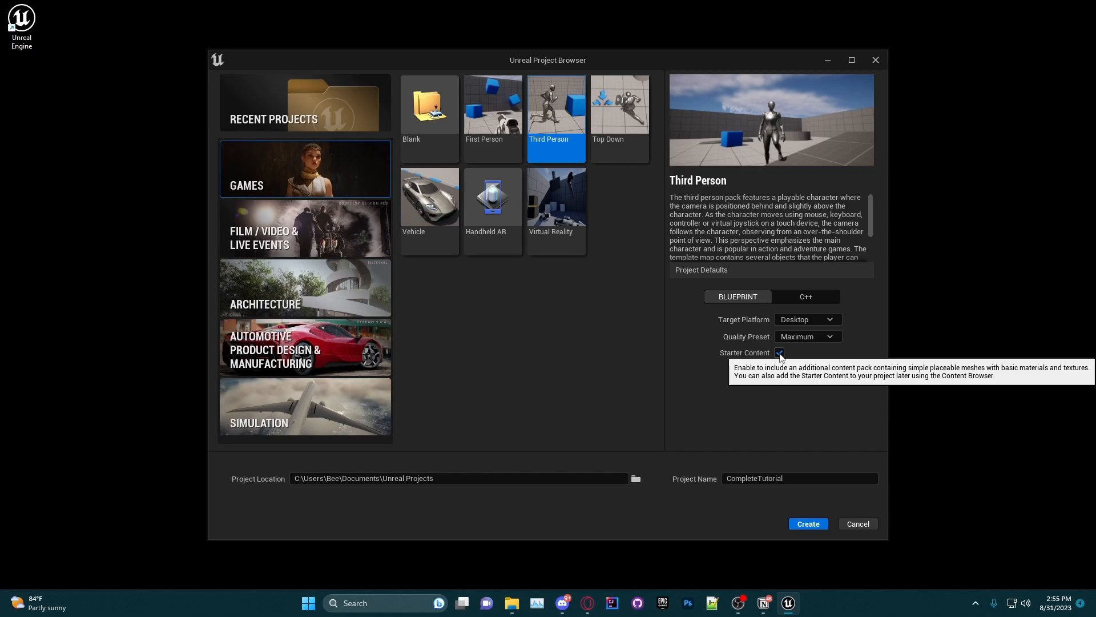
left_click(780, 355)
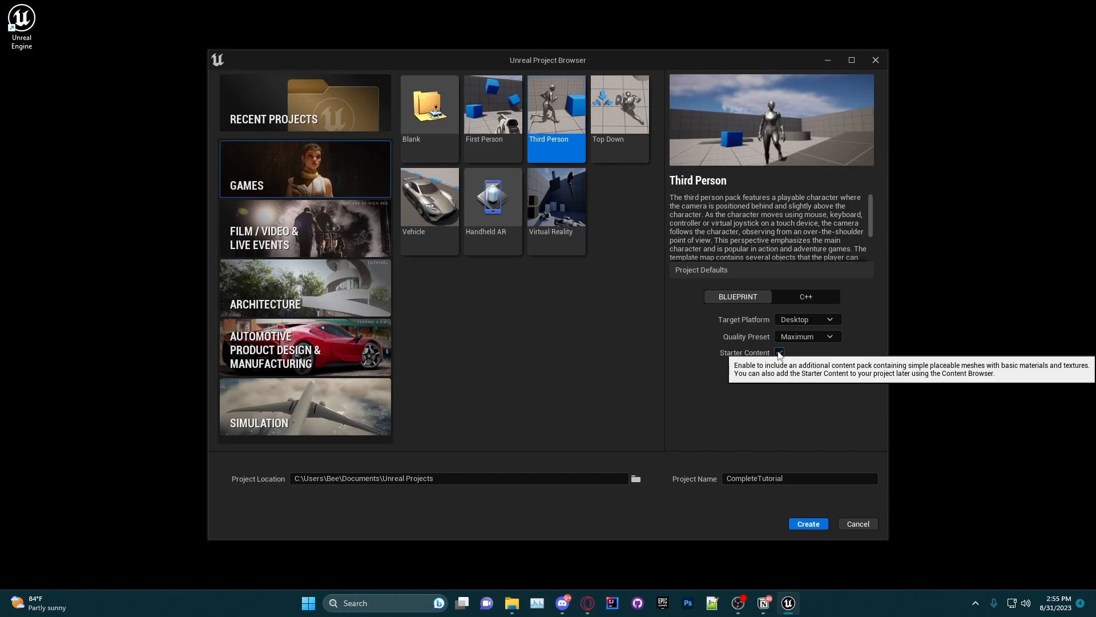
- Enable Starter Content for the CompleteTutorial project and create it as a Blueprint project
left_click(779, 353)
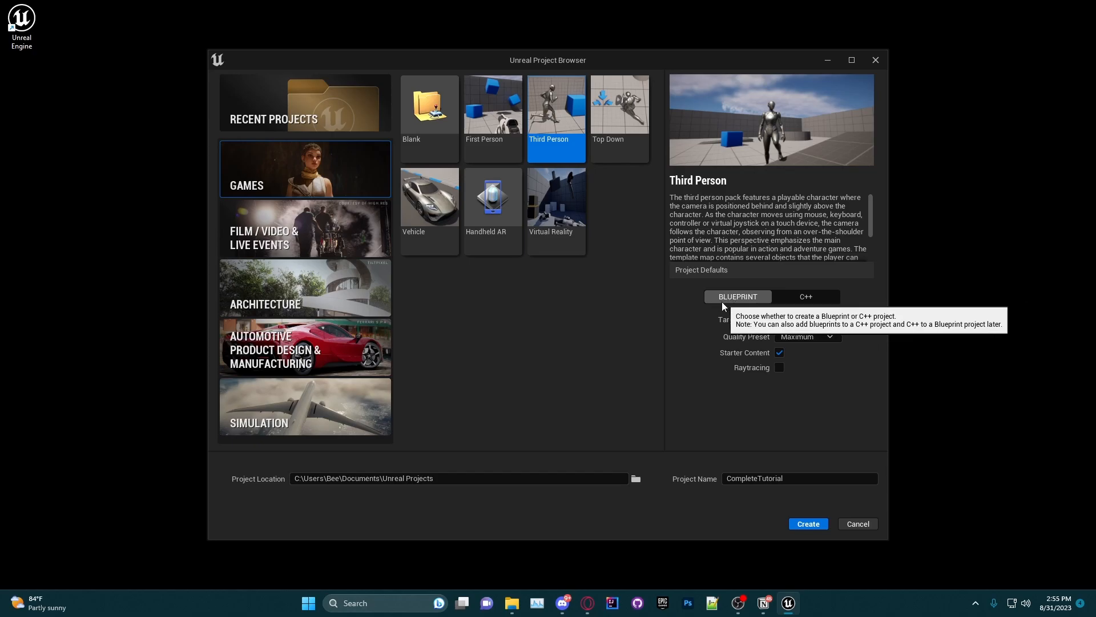
left_click(811, 525)
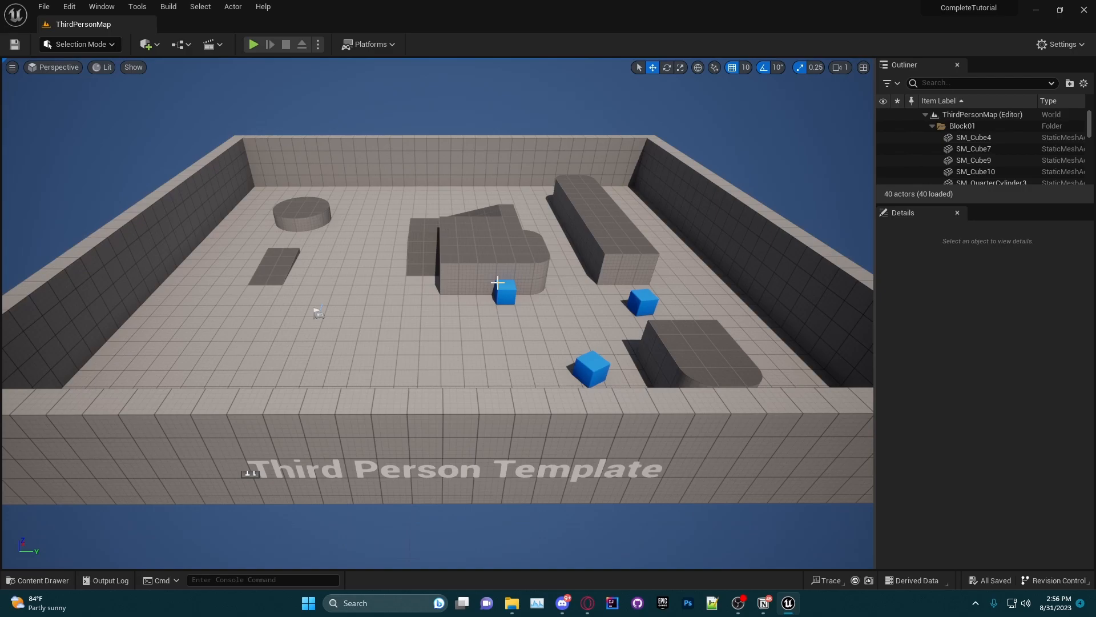
- Play the level in the editor, run the character around the ramps and blue cubes, and stop the play session
right_click_drag(442, 271, 449, 264)
key("alt+p")
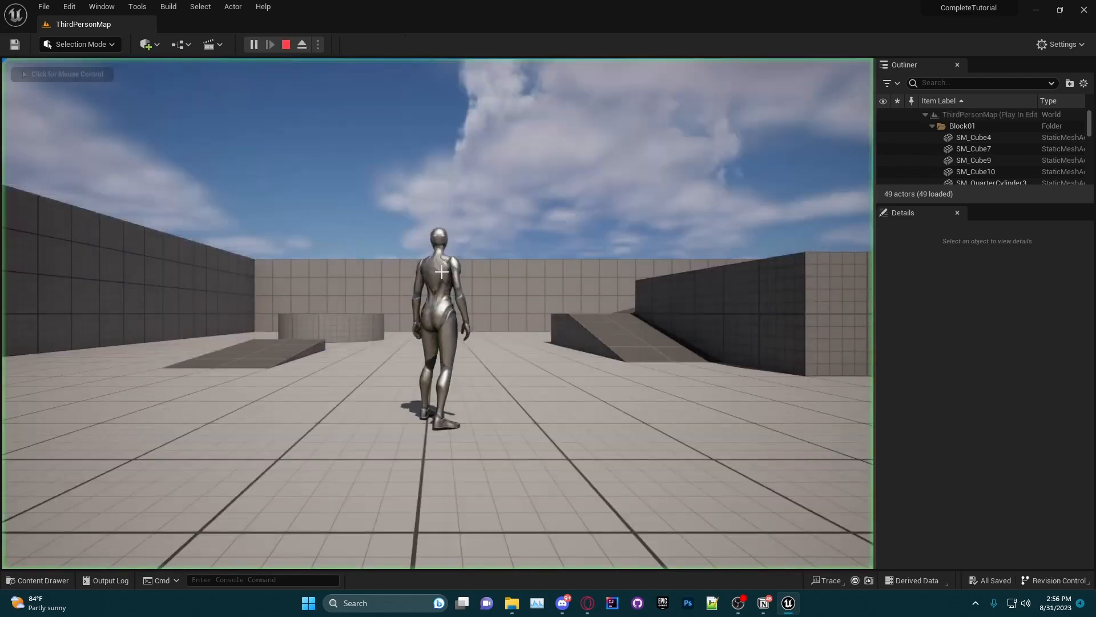
key("w")
key("w")
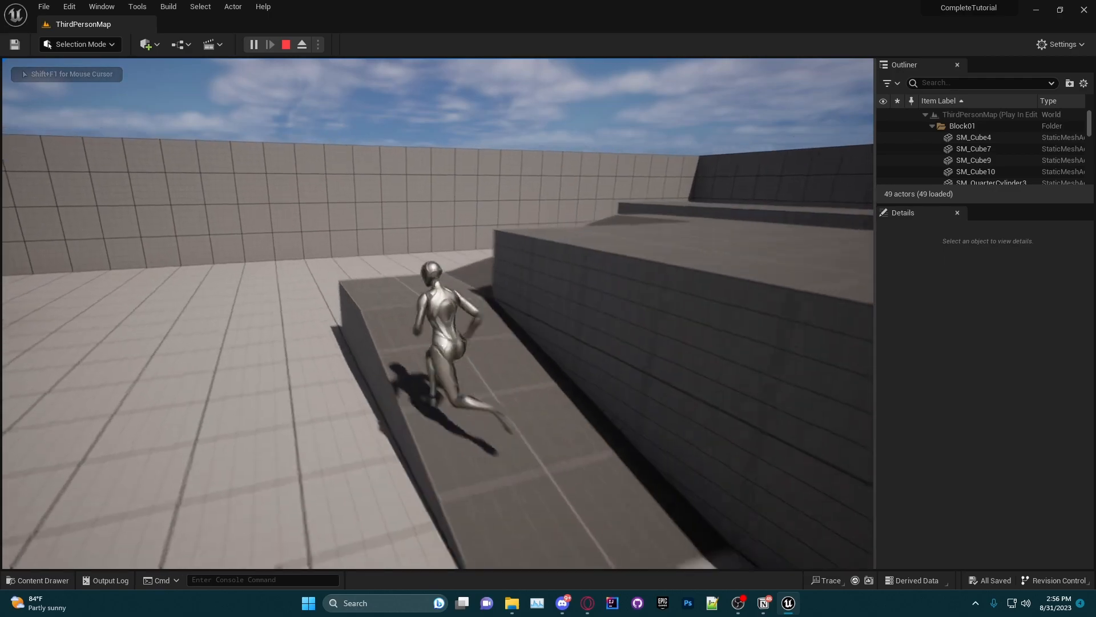
key("w")
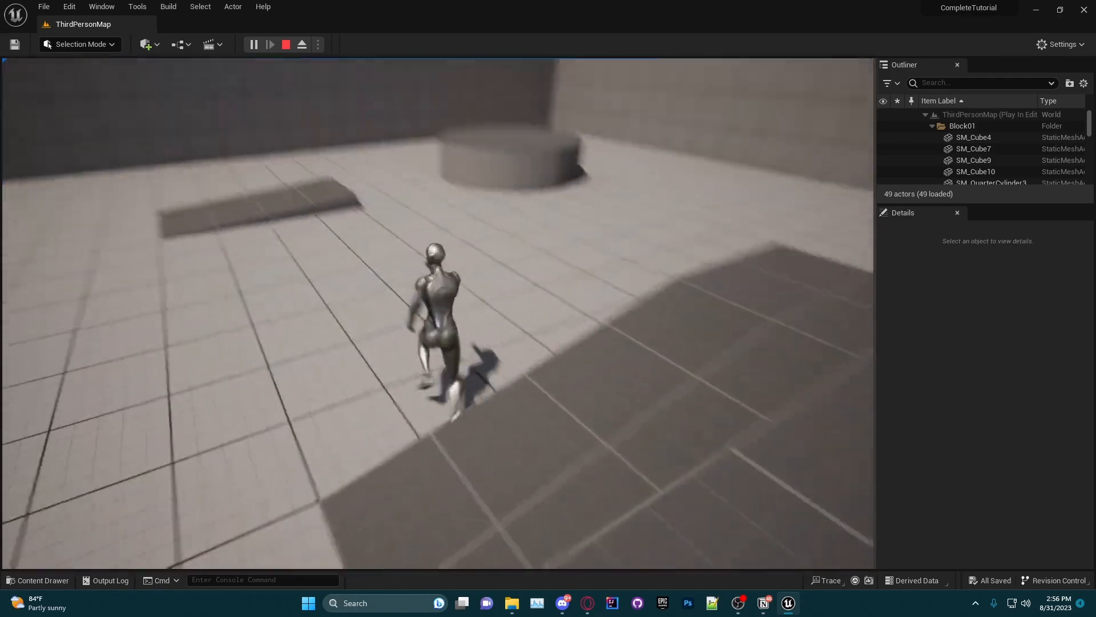
key("w")
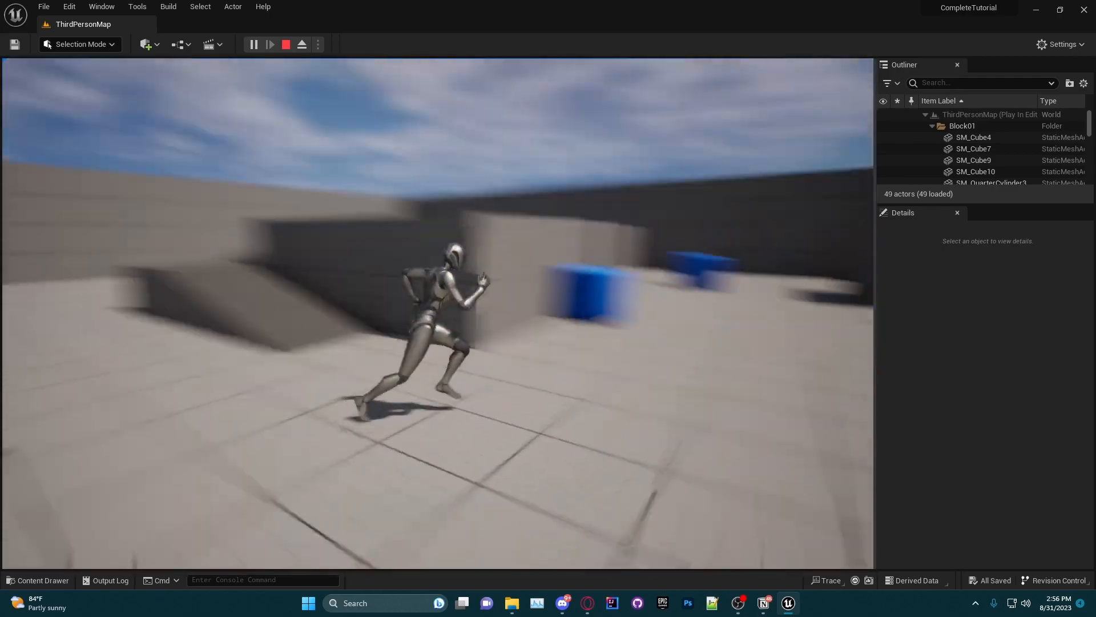
key("w")
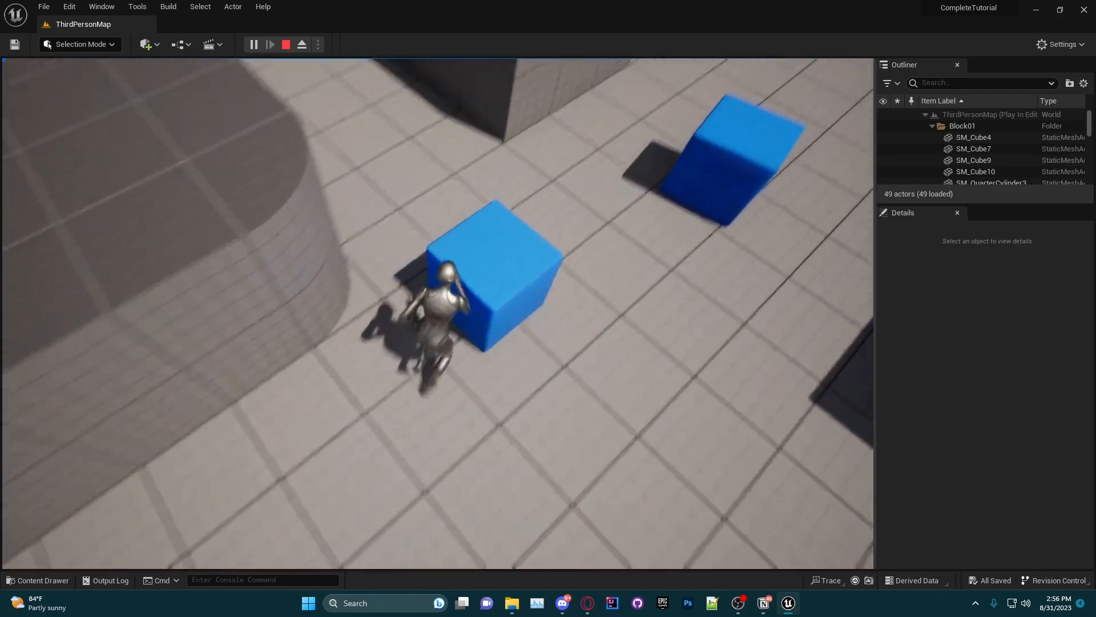
key("w")
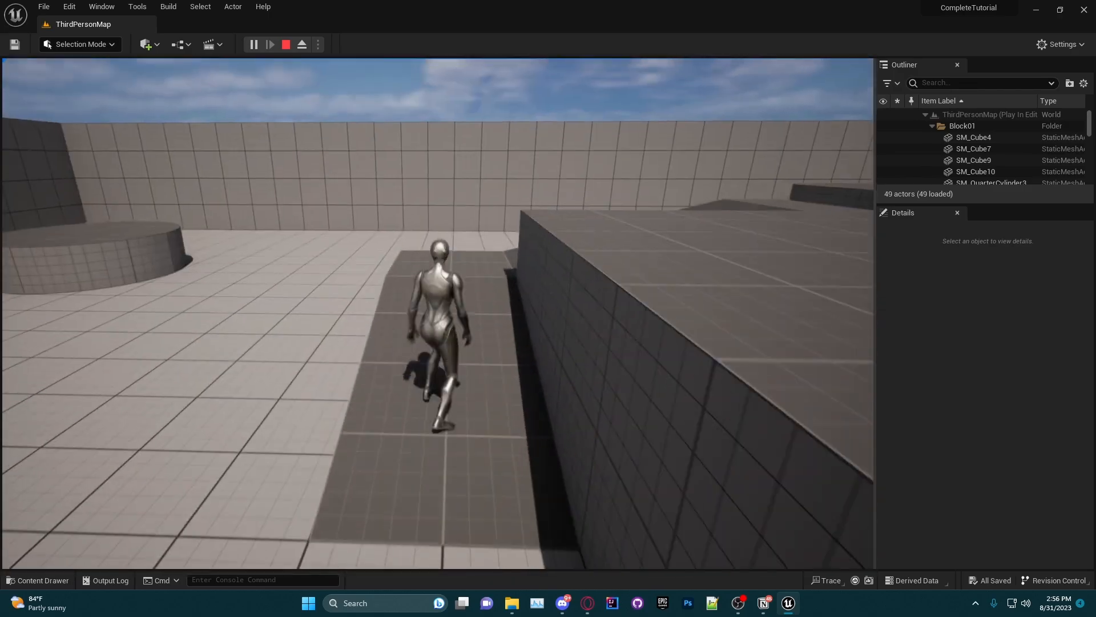
key("Escape")
- Turn on the viewport's Show FPS display and turn the frame rate and stats off again
right_click_drag(268, 318, 267, 317)
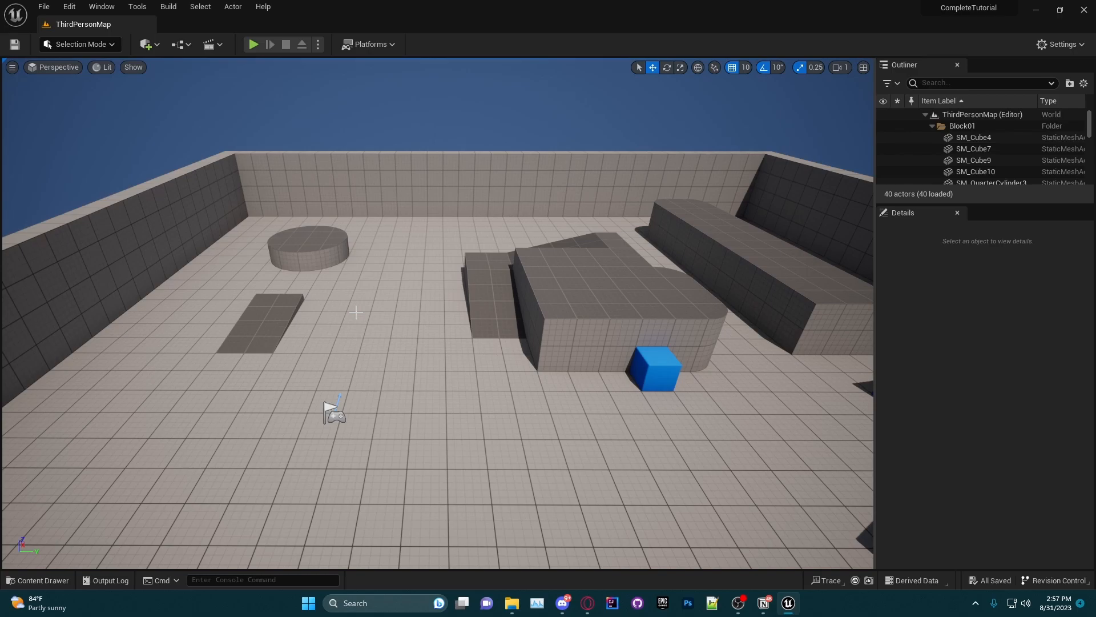
left_click(13, 68)
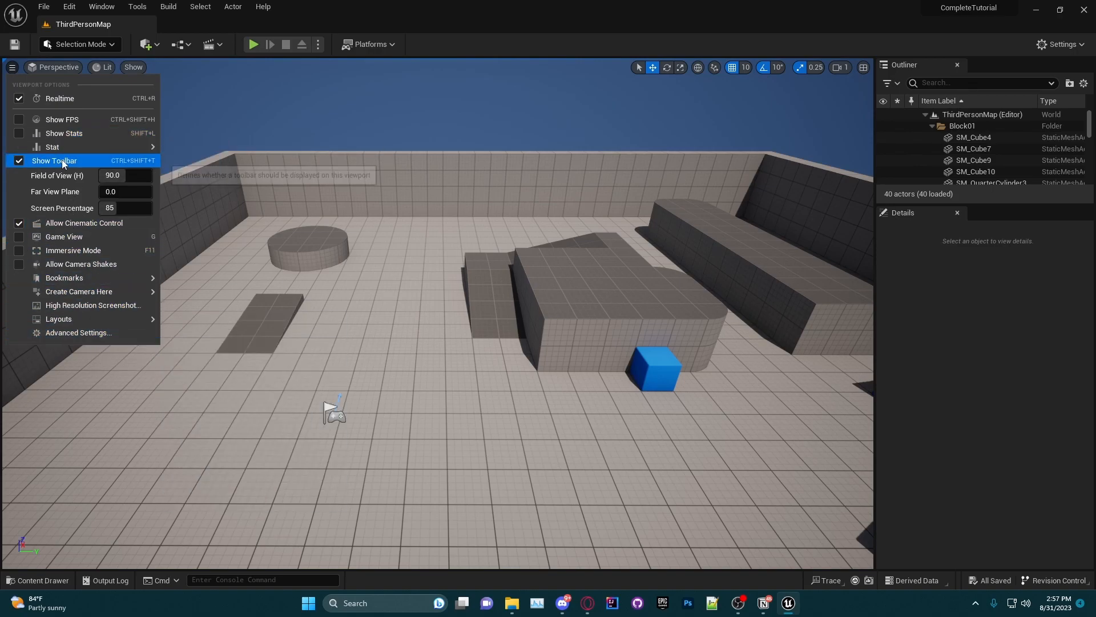
left_click(19, 121)
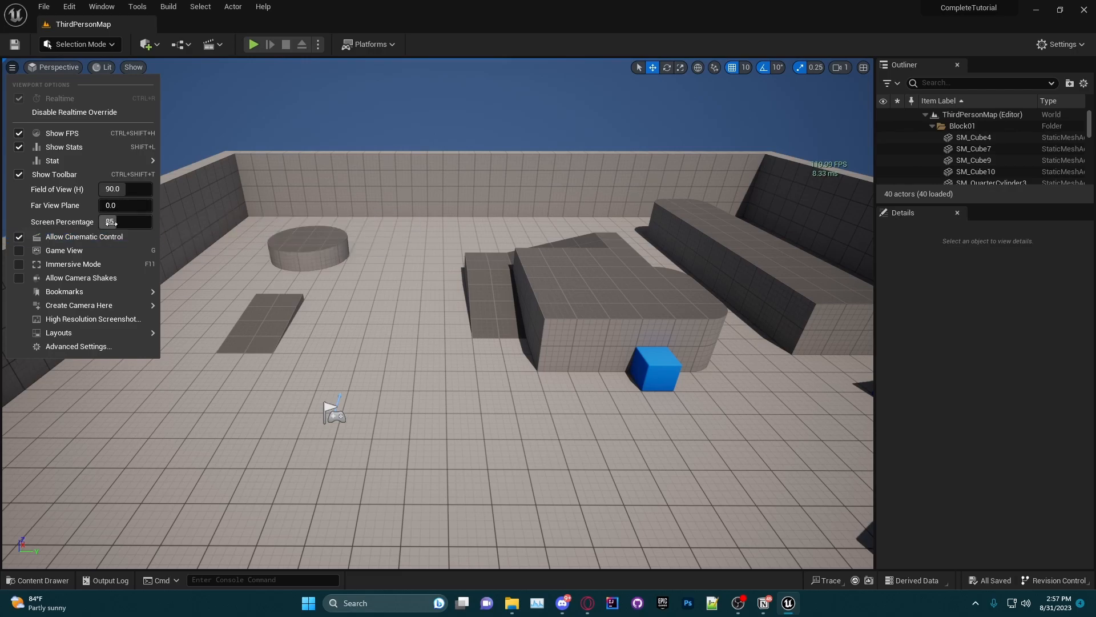
left_click(19, 70)
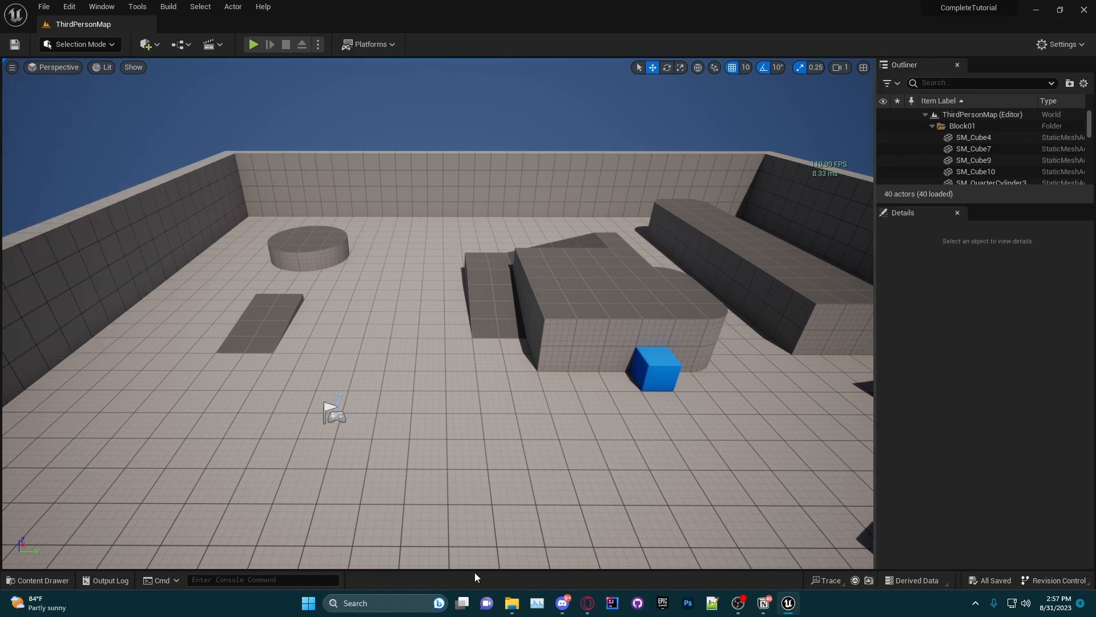
left_click(12, 67)
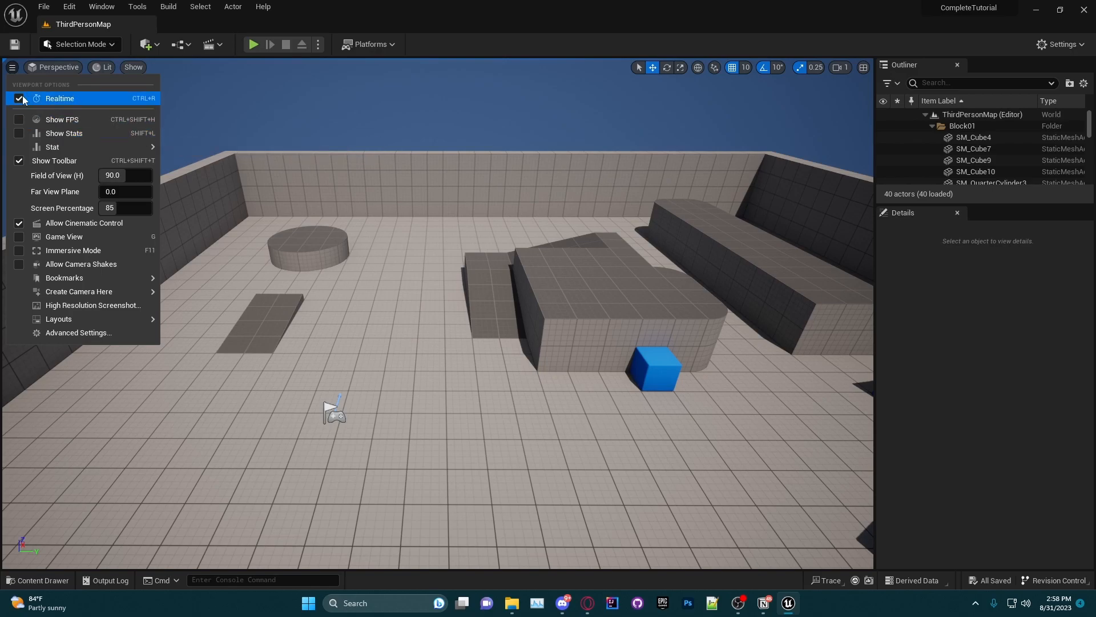
left_click(23, 134)
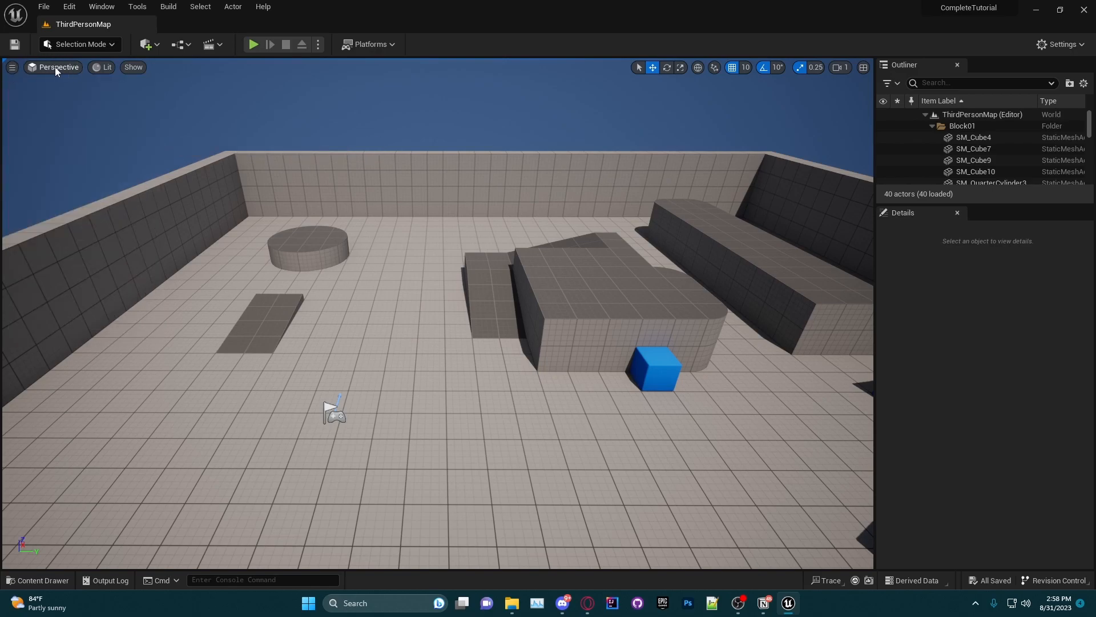
- Keep the viewport in Perspective and fly around the level to see how this view behaves
left_click(48, 69)
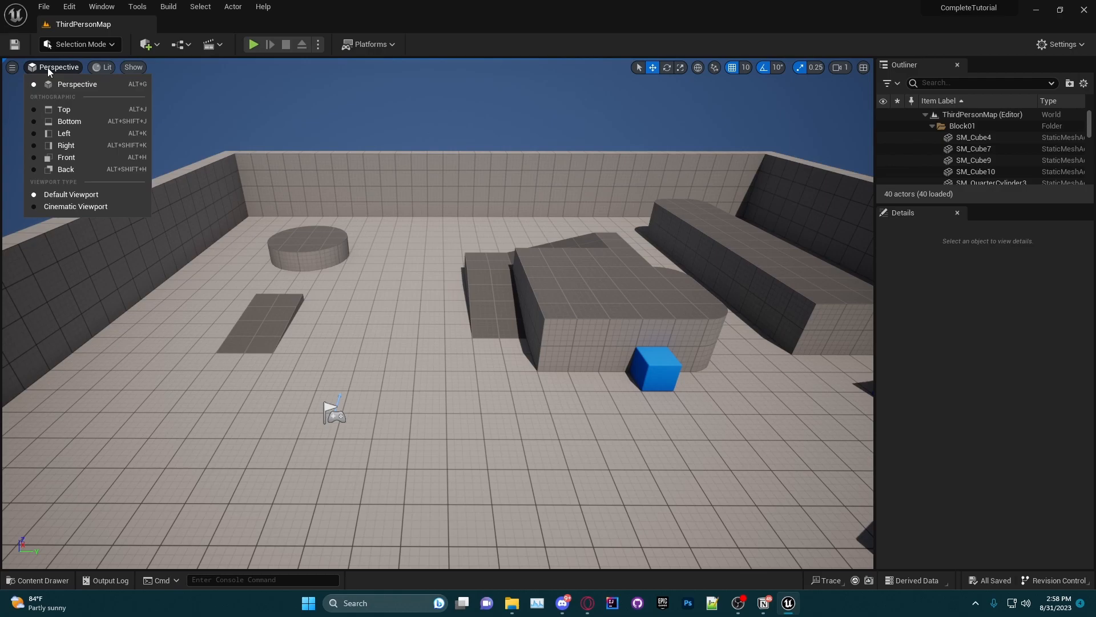
left_click(64, 85)
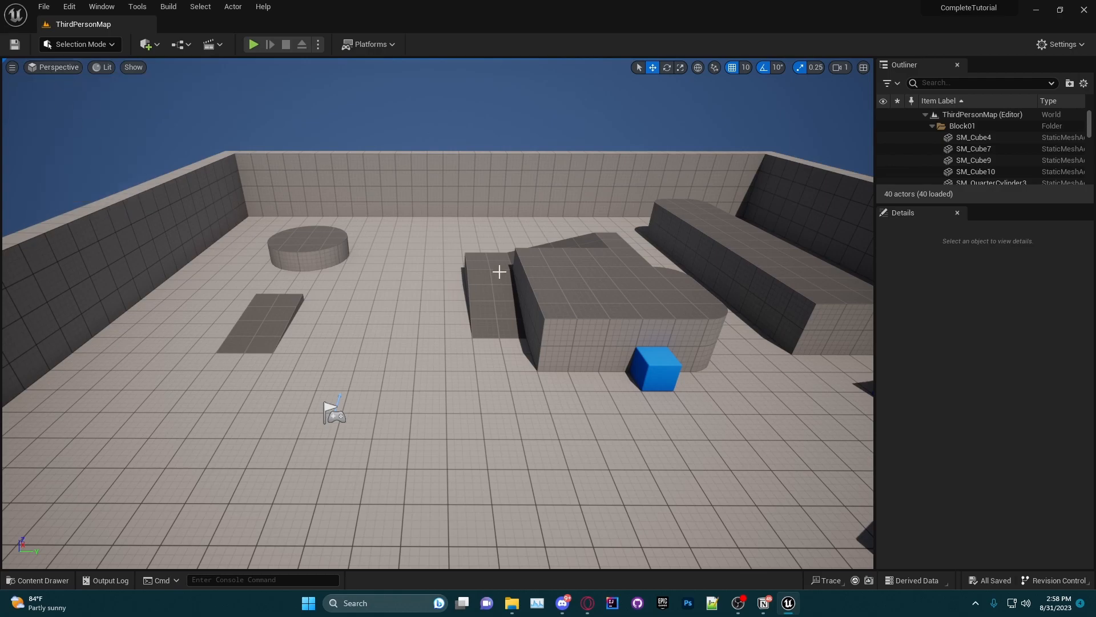
right_click_drag(500, 274, 477, 303)
key("s")
key("w")
- Switch the viewport to the Top orthographic view and examine the whole level layout in wireframe
left_click(49, 70)
left_click(67, 110)
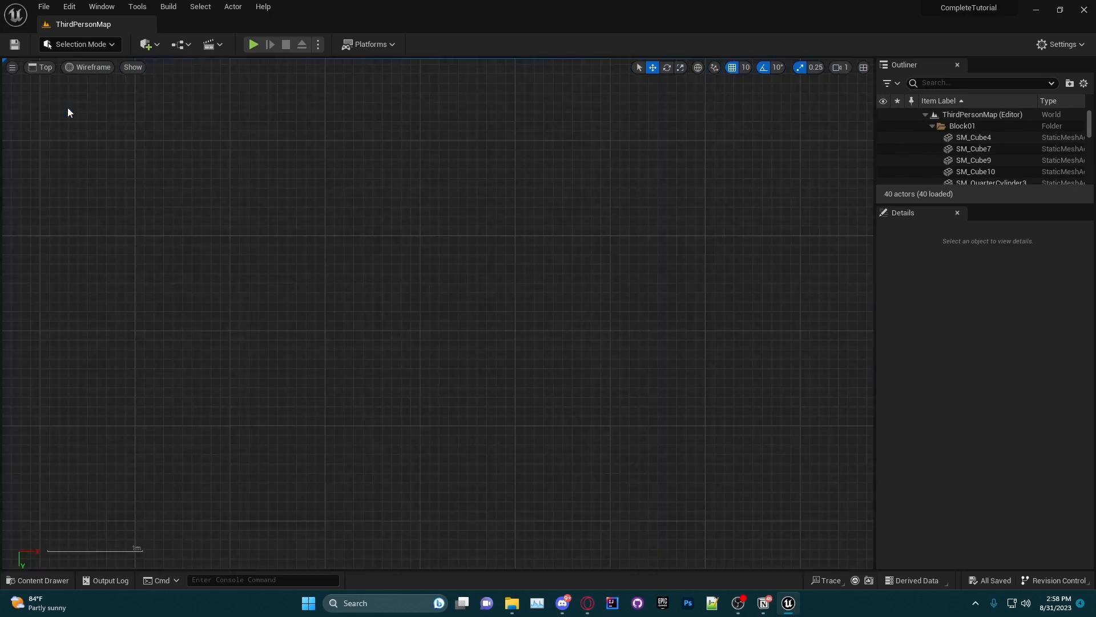
scroll(400, 329, "down", 10)
right_click_drag(411, 333, 290, 292)
scroll(310, 312, "up", 3)
scroll(308, 307, "down", 2)
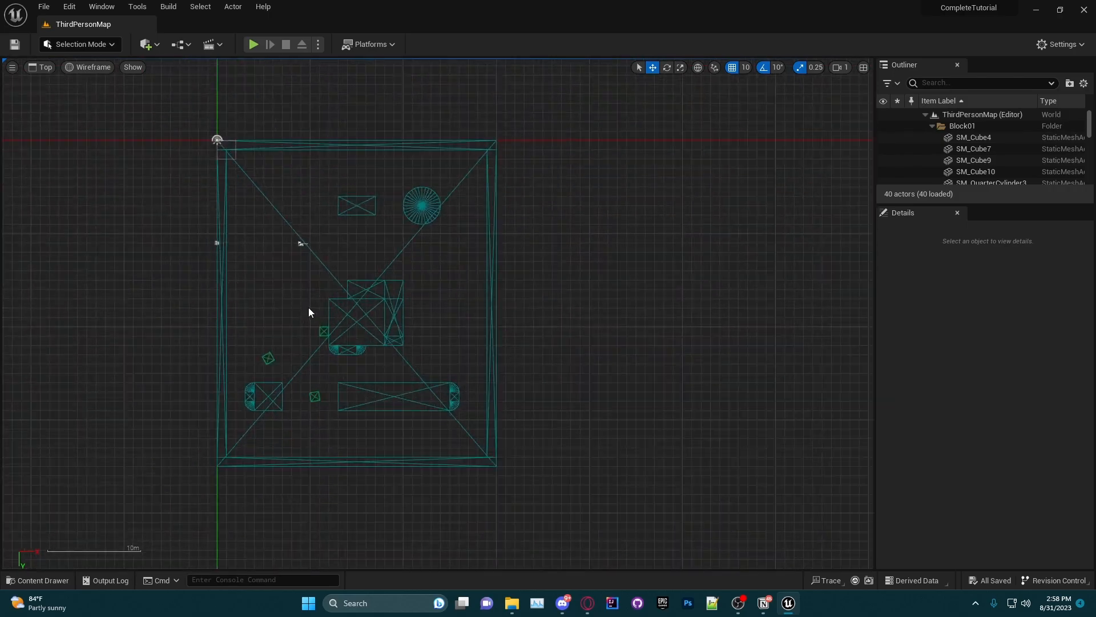
scroll(309, 307, "up", 1)
right_click_drag(289, 338, 343, 345)
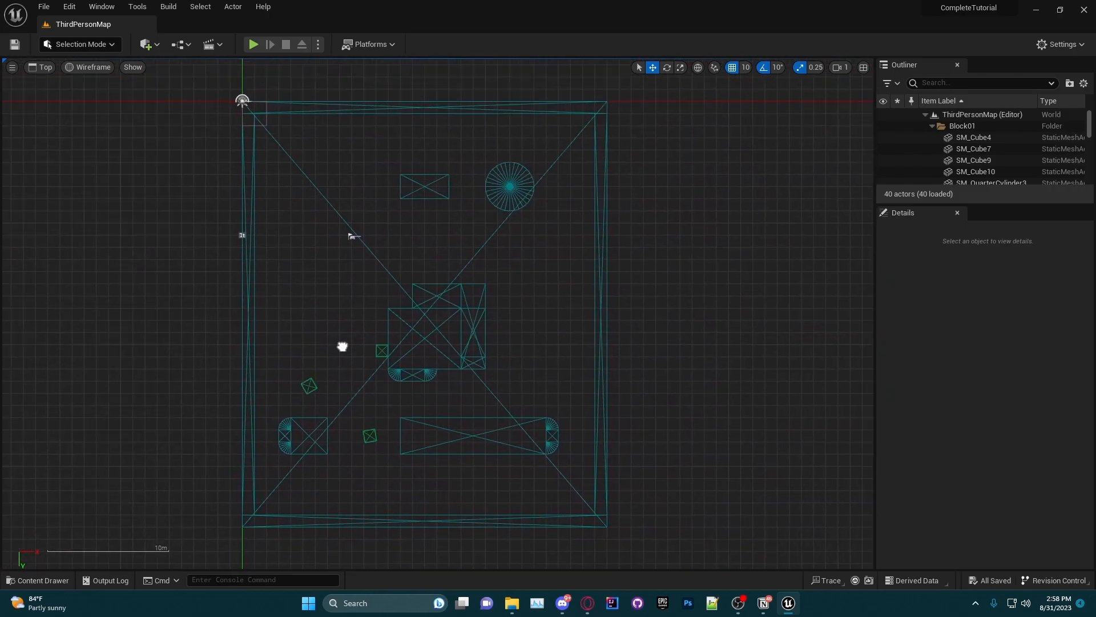
right_click_drag(531, 244, 517, 226)
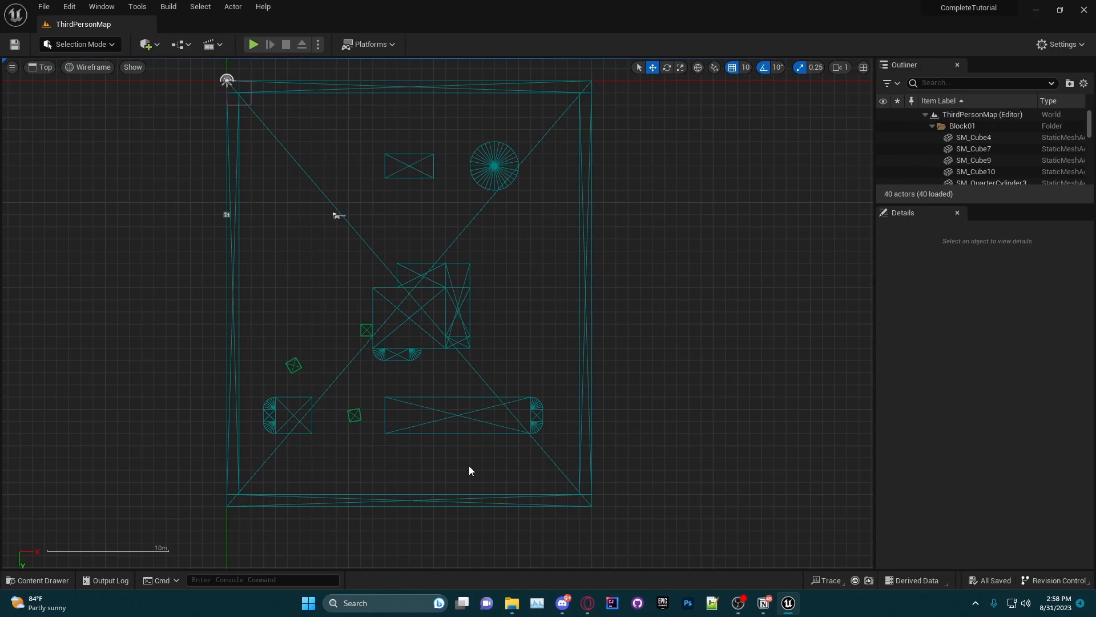
- Cycle the viewport through the Bottom, Left, Right, Front and Back orthographic views
left_click(41, 66)
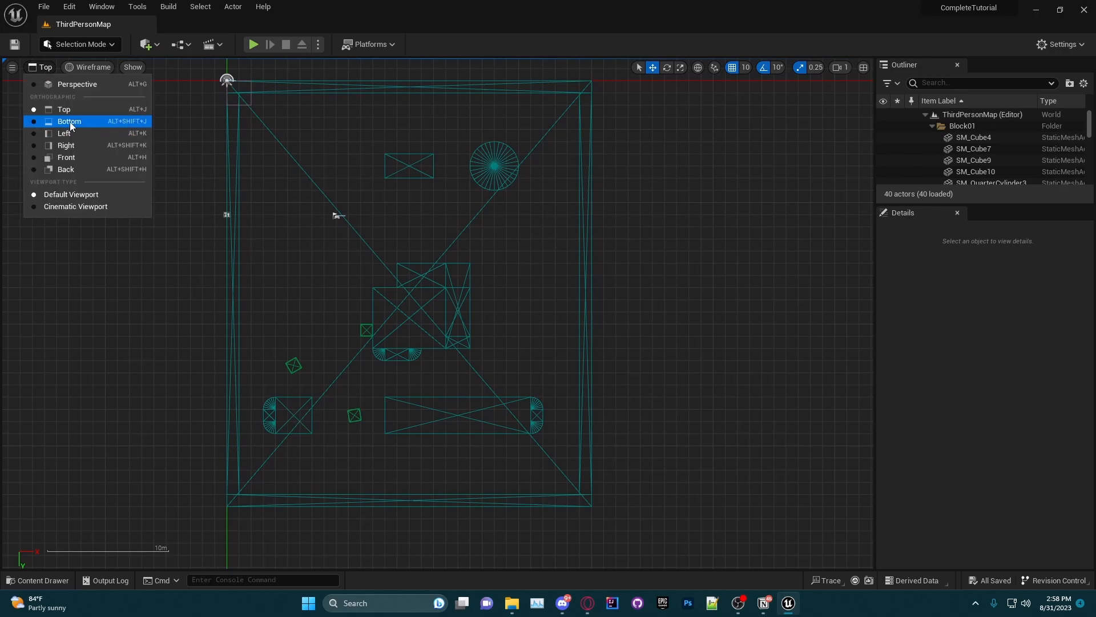
left_click(69, 122)
left_click(44, 67)
left_click(74, 132)
left_click(45, 67)
left_click(73, 146)
left_click(46, 68)
left_click(66, 157)
left_click(46, 71)
left_click(79, 167)
- Examine the level up close in the Back view and return the viewport to Perspective with the whole level in view
left_click(48, 67)
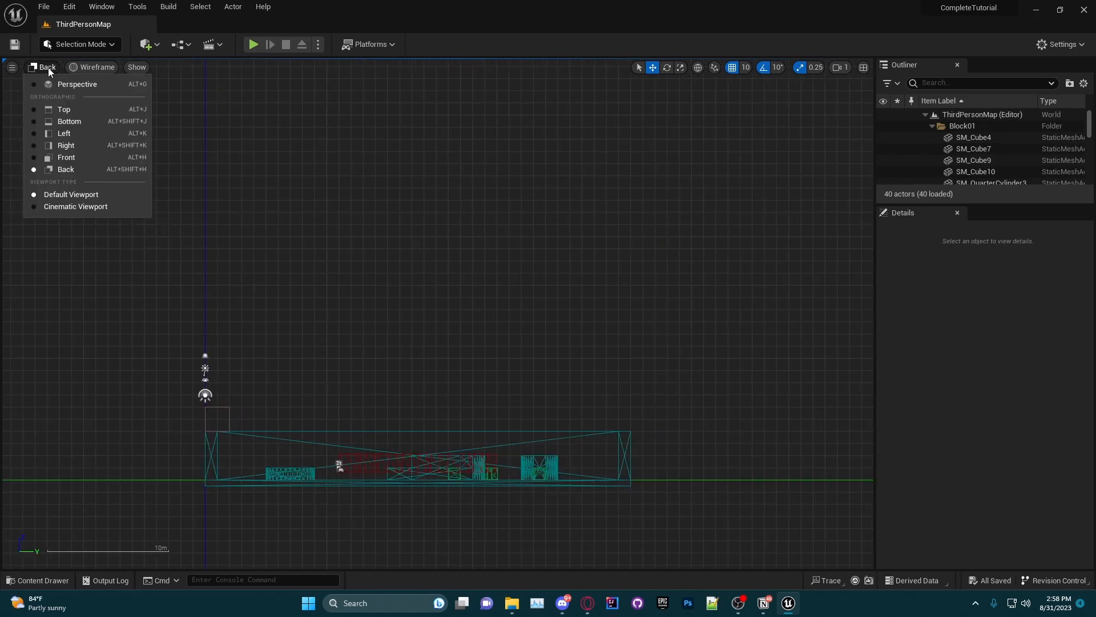
left_click(43, 67)
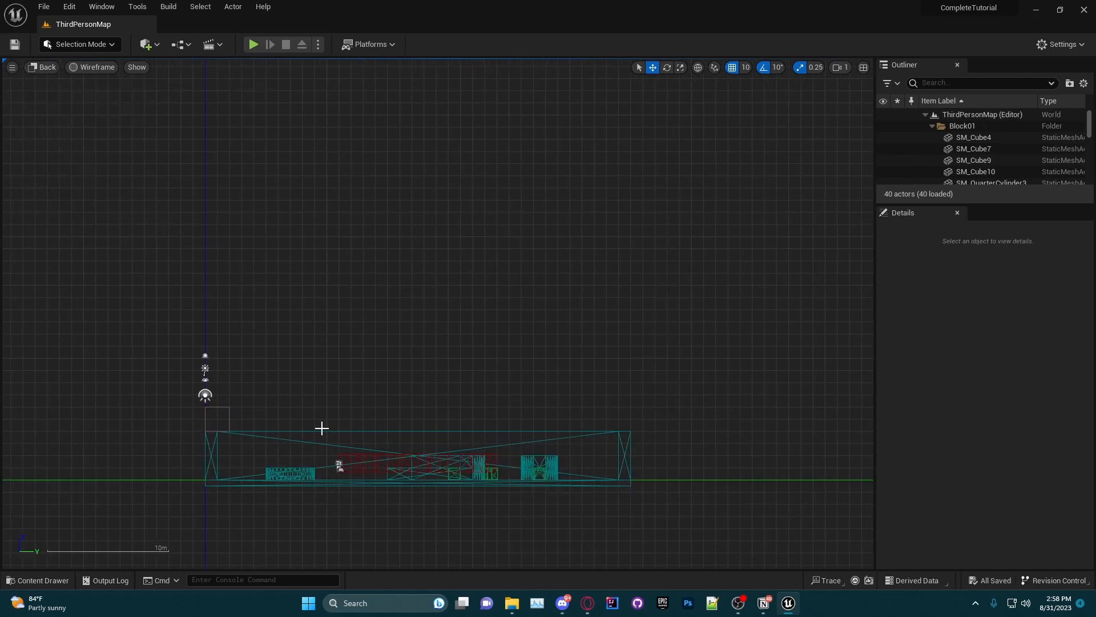
scroll(378, 458, "up", 7)
right_click_drag(380, 462, 390, 403)
scroll(380, 403, "down", 2)
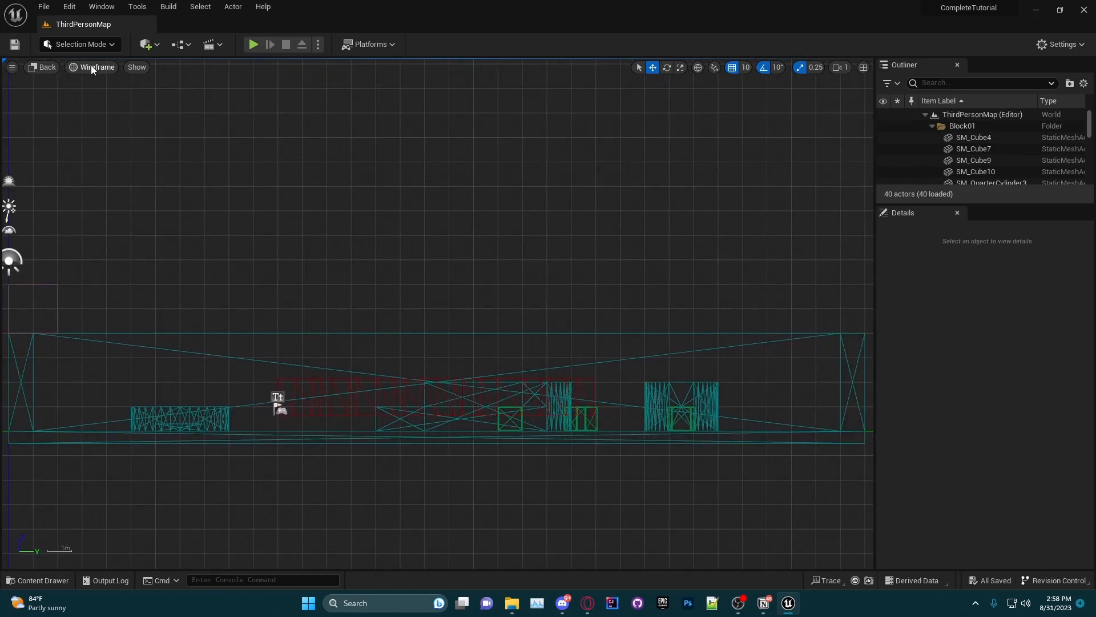
left_click(45, 67)
left_click(55, 84)
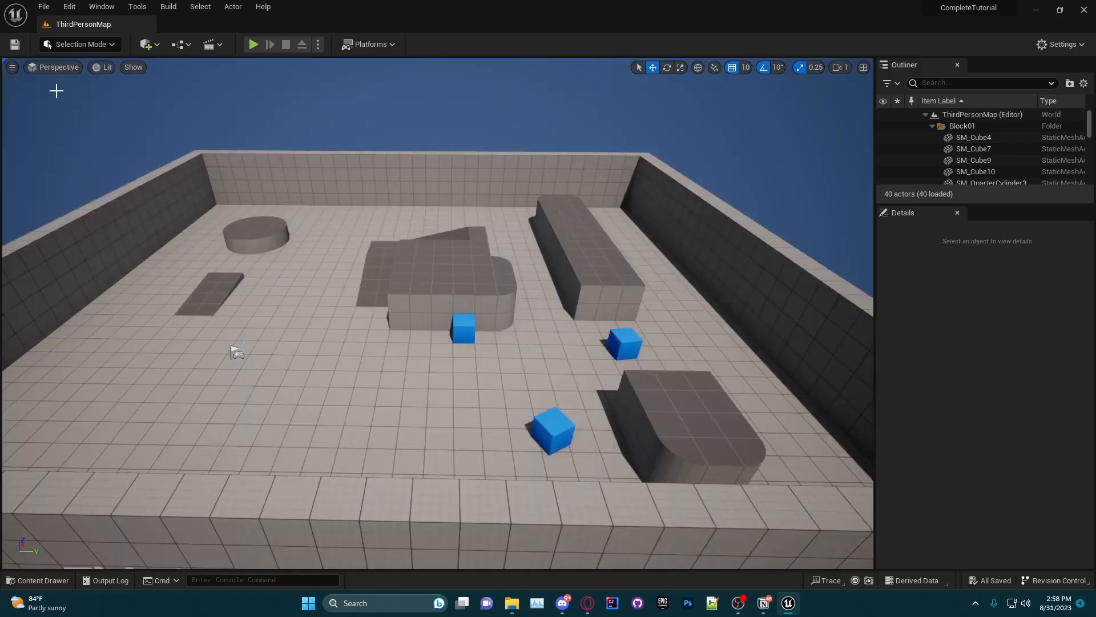
scroll(230, 228, "down", 8)
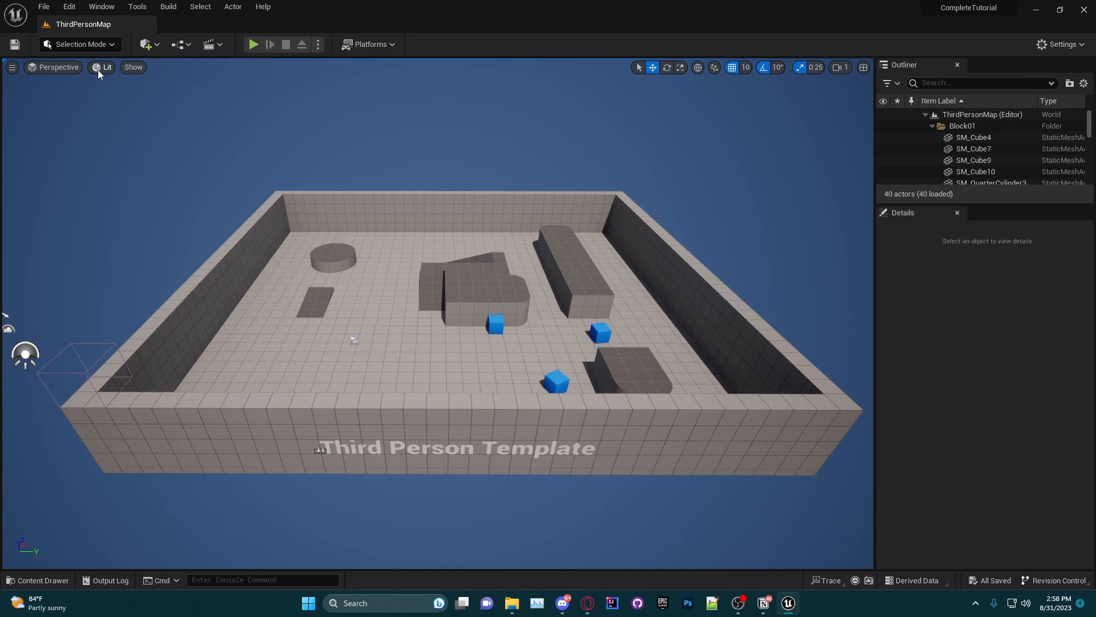
- Set the view mode to Unlit and look over the level without lighting
left_click(97, 69)
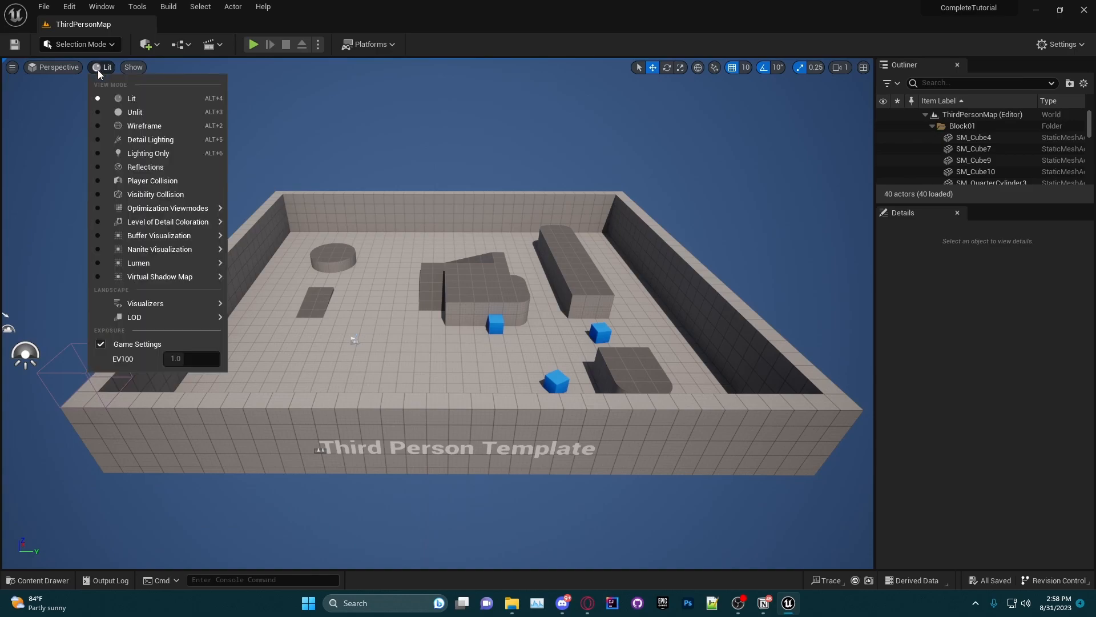
left_click(142, 110)
key("w")
mouse_move(380, 250)
right_mouse_down()
mouse_move(434, 250)
mouse_move(285, 212)
mouse_move(398, 254)
right_mouse_up()
key("s")
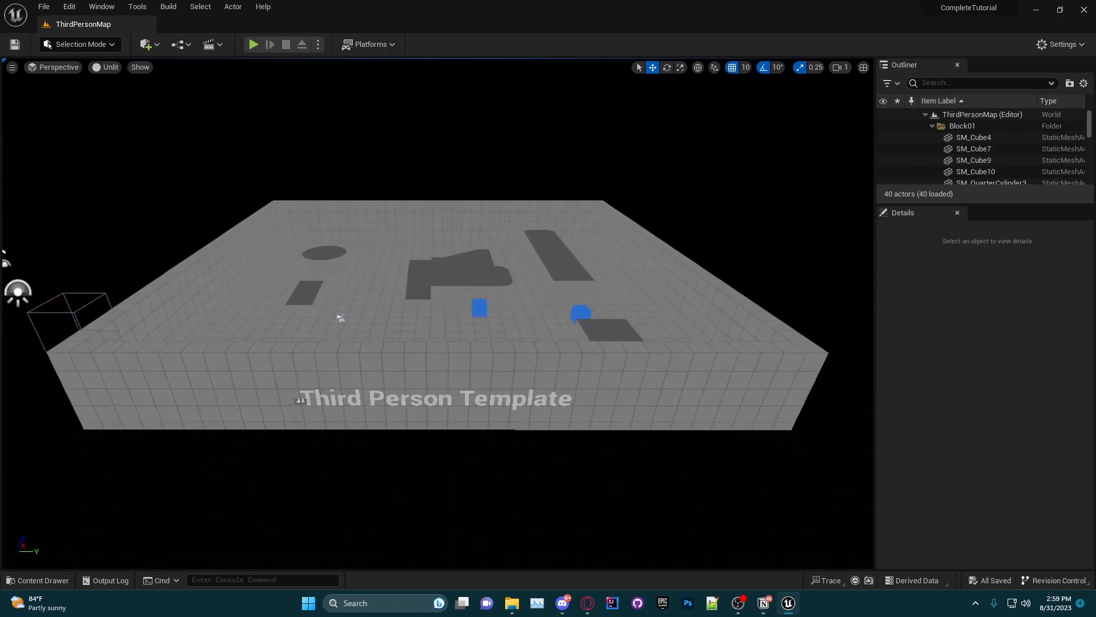
- Set the view mode to Wireframe and inspect the mesh edges of the level
left_click(101, 66)
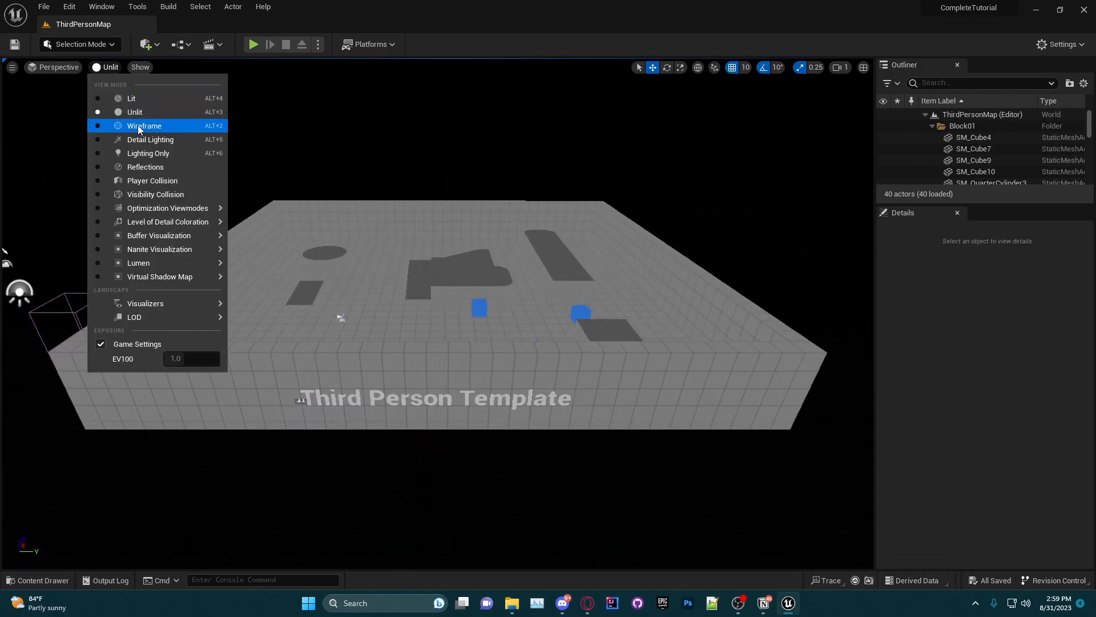
left_click(139, 125)
key("a")
mouse_move(309, 236)
right_mouse_down()
mouse_move(485, 240)
mouse_move(543, 222)
mouse_move(325, 251)
mouse_move(245, 246)
mouse_move(336, 257)
mouse_move(297, 245)
right_mouse_up()
key("w")
scroll(485, 239, "down", 3)
key("d")
scroll(326, 251, "up", 2)
key("s")
- Set the view mode to Detail Lighting and inspect the level's shading
left_click(120, 67)
left_click(149, 142)
key("w")
right_click_drag(149, 141, 112, 143)
key("s")
- Look through the optimization, buffer and Nanite visualization modes and set the view mode back to Lit
left_click(134, 69)
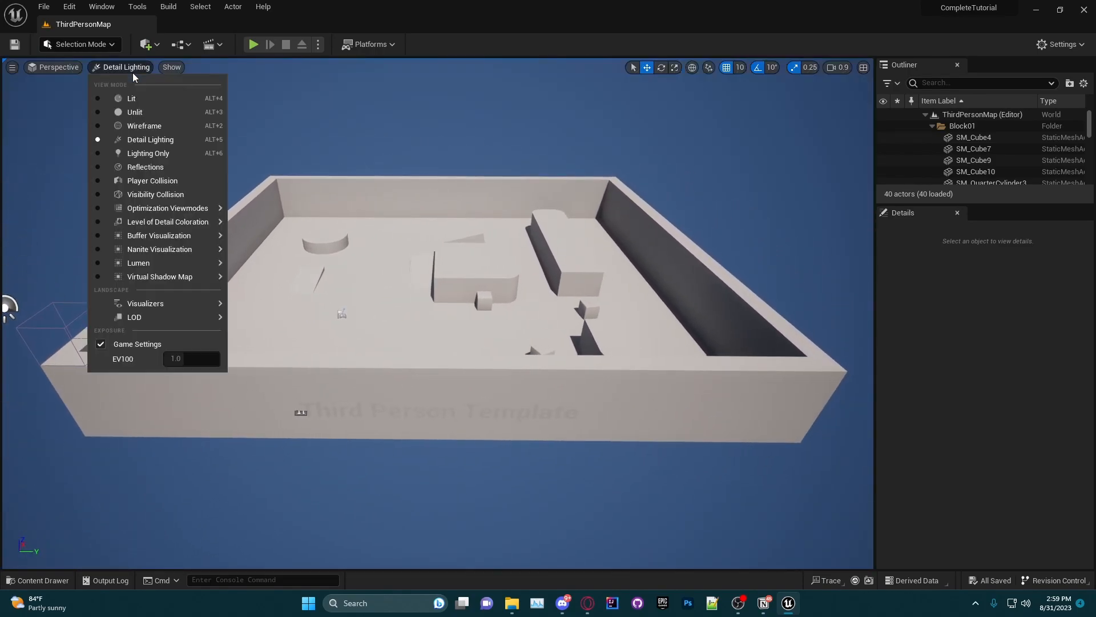
mouse_move(167, 215)
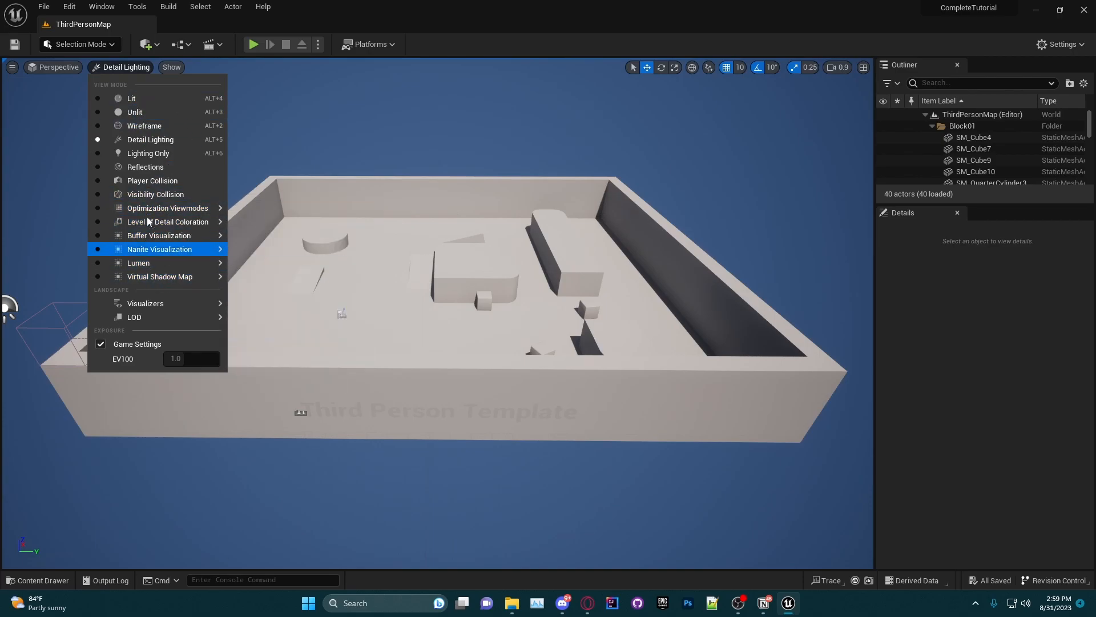
mouse_move(150, 233)
mouse_move(156, 251)
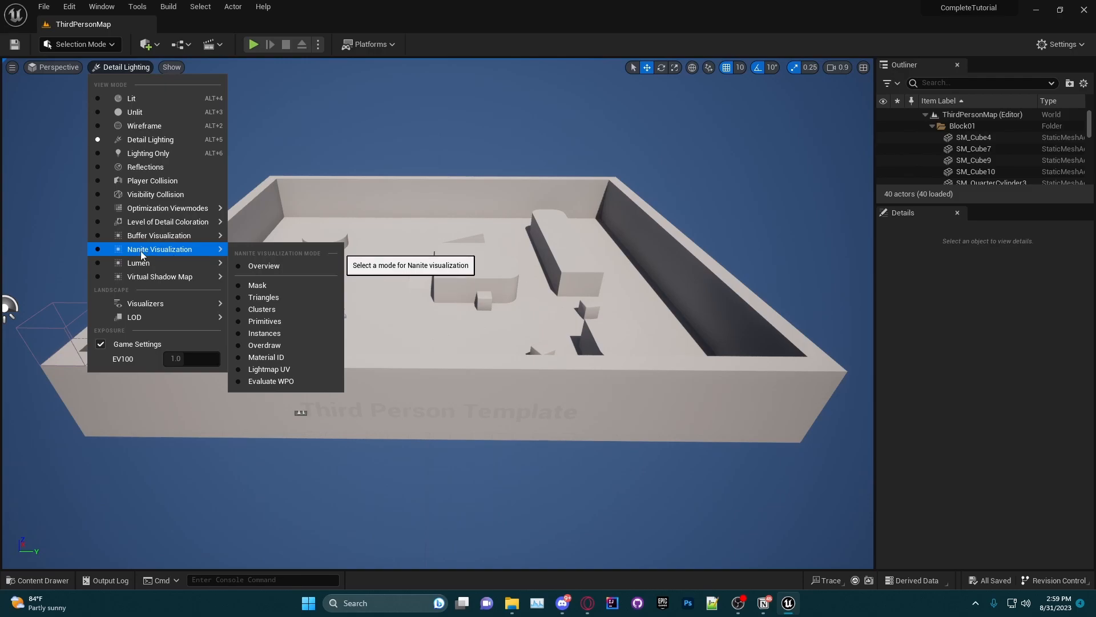
left_click(129, 98)
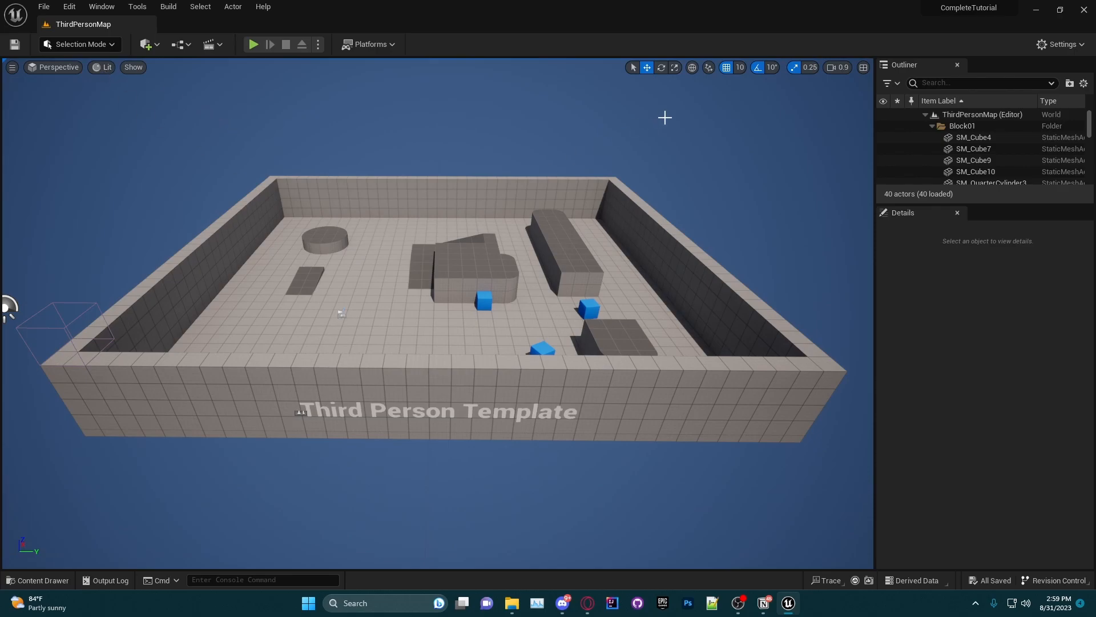
- Review the show flags available for the viewport
left_click(133, 67)
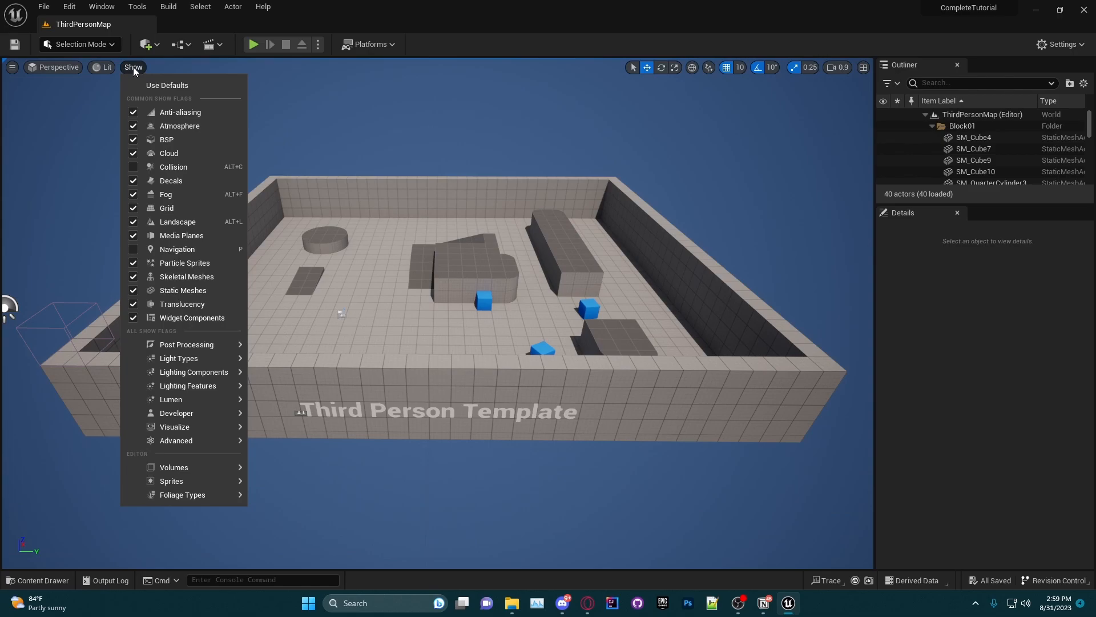
left_click(134, 68)
- Select the PlayerStart actor in the level and focus the viewport on it
mouse_move(253, 227)
right_mouse_down()
mouse_move(220, 227)
mouse_move(260, 228)
right_mouse_up()
key("w")
scroll(257, 227, "down", 3)
left_click(416, 279)
key("f")
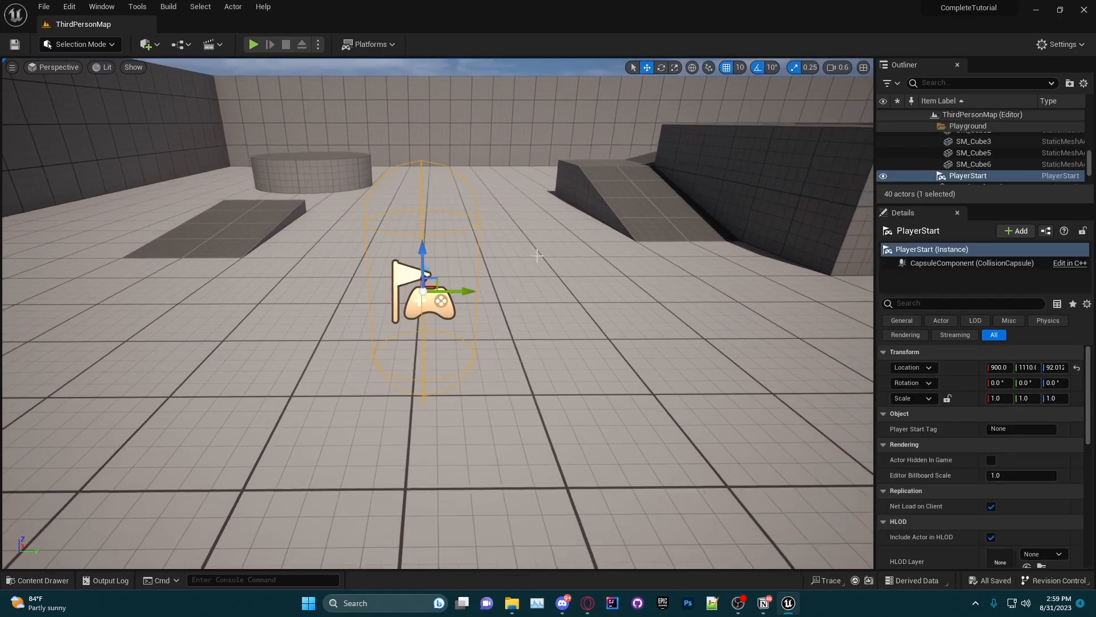
- Deselect the PlayerStart actor and hide all editor sprites in the viewport
key("d")
right_click_drag(477, 299, 394, 301)
left_click(477, 299)
right_click_drag(477, 299, 437, 286)
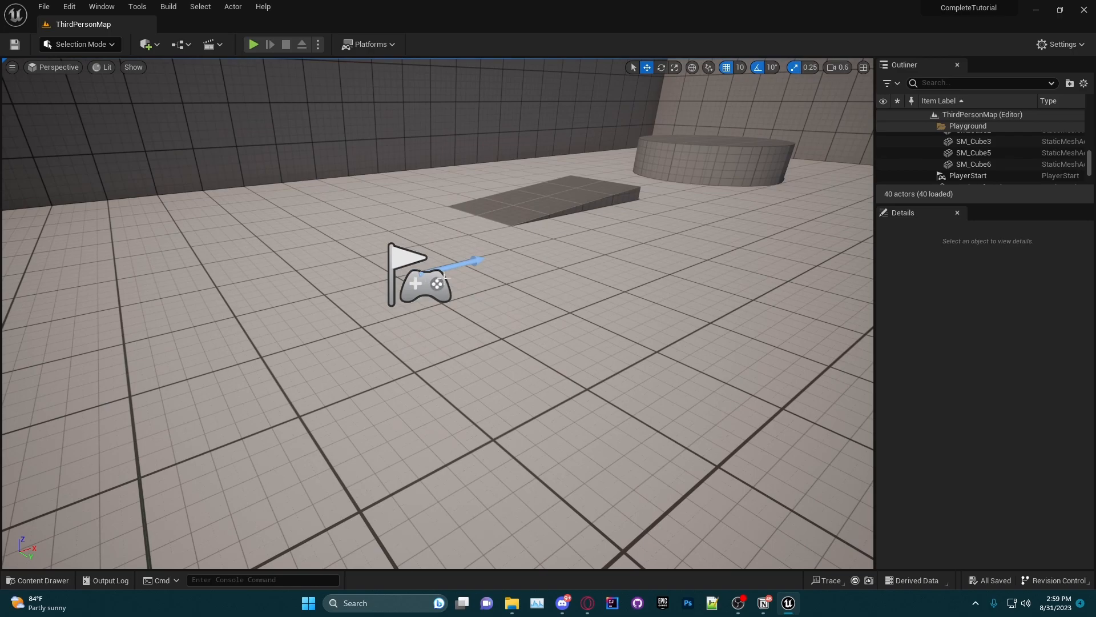
left_click(132, 67)
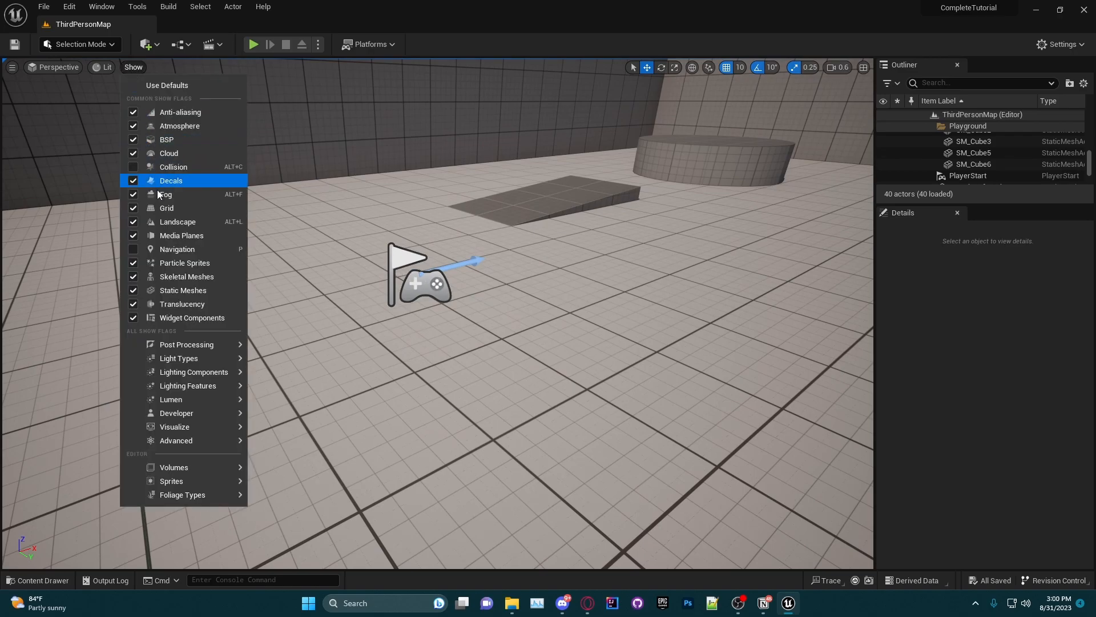
mouse_move(199, 484)
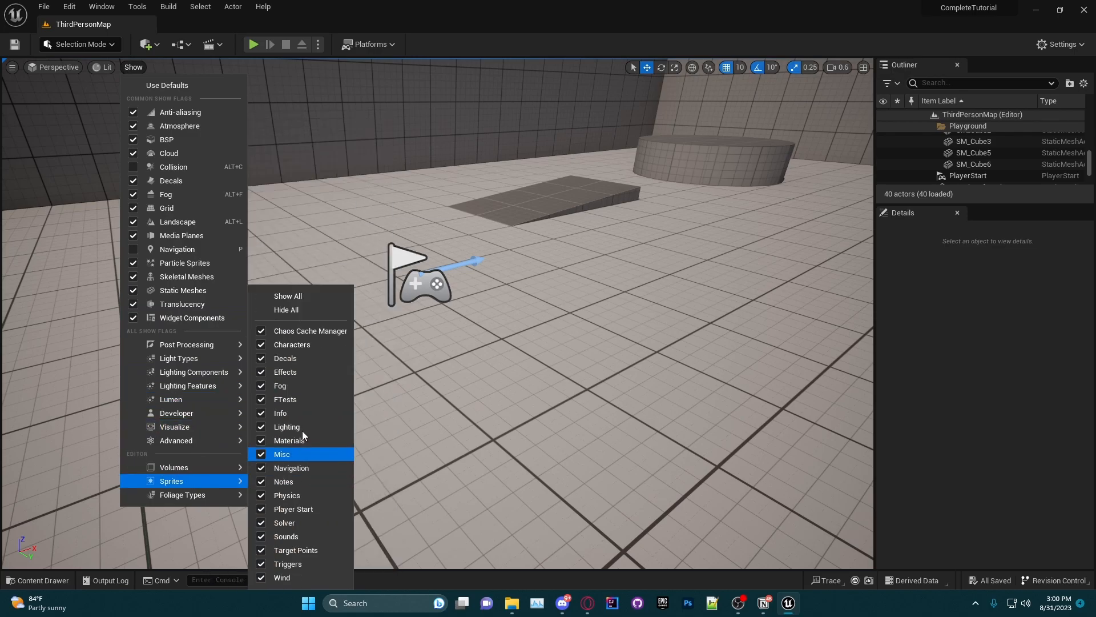
left_click(287, 310)
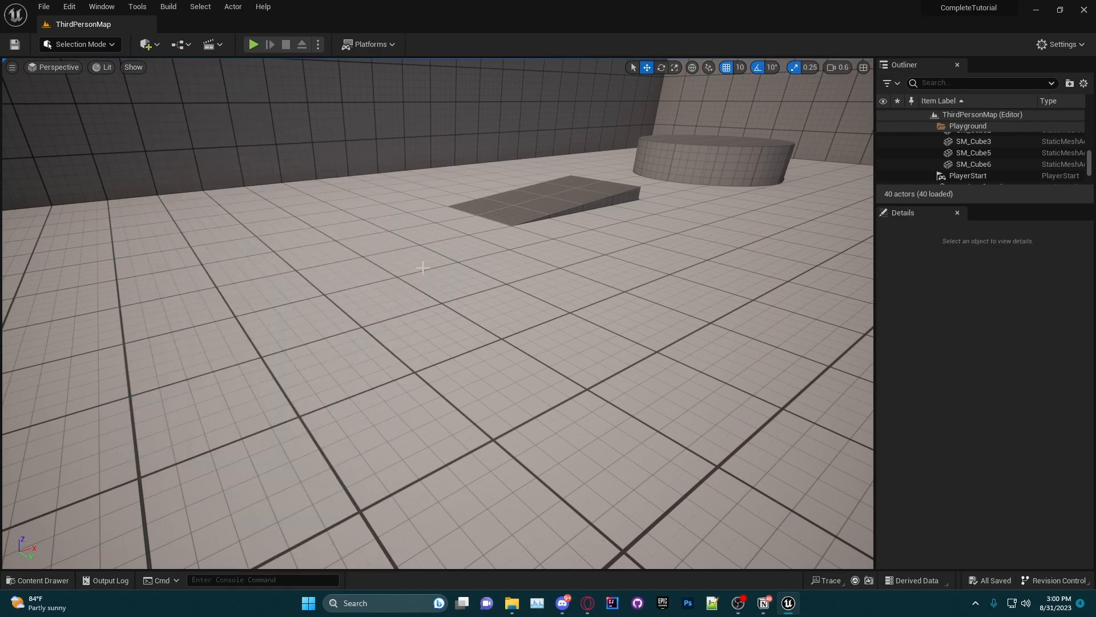
- Show all editor sprites in the viewport again
left_click(133, 67)
mouse_move(189, 411)
mouse_move(180, 480)
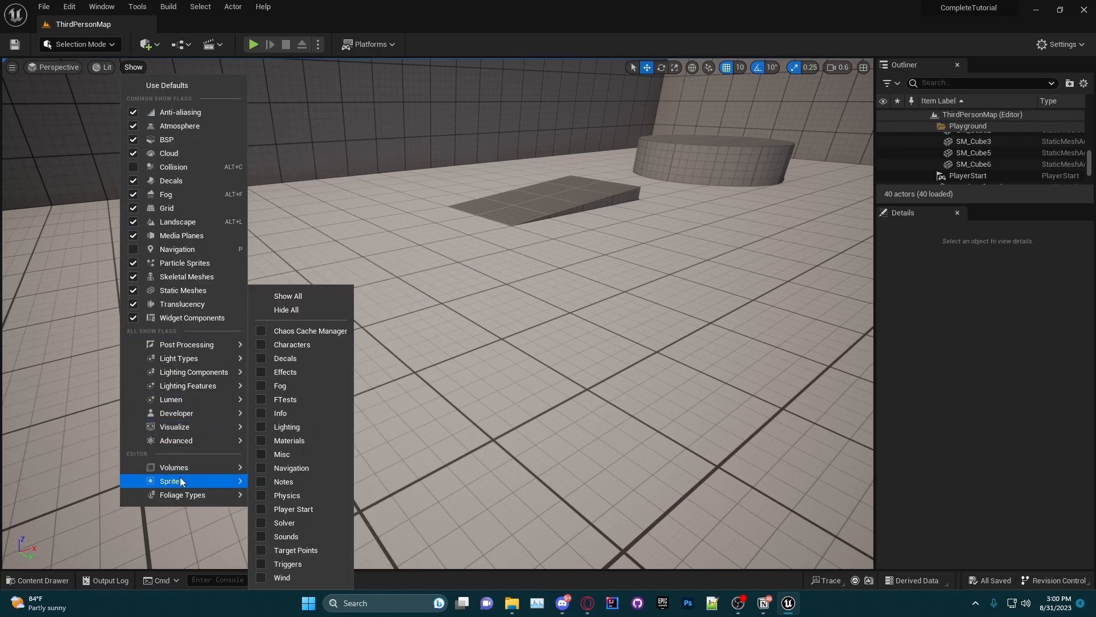
left_click(287, 294)
right_click_drag(287, 296, 418, 322)
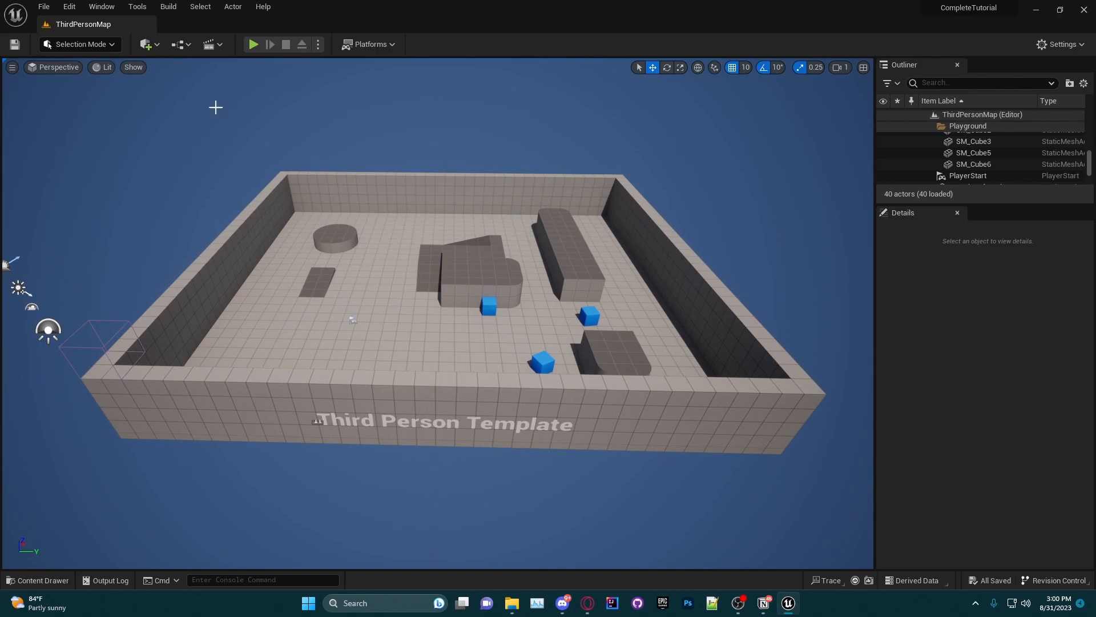
- Turn the Static Meshes show flag off and back on
left_click(135, 68)
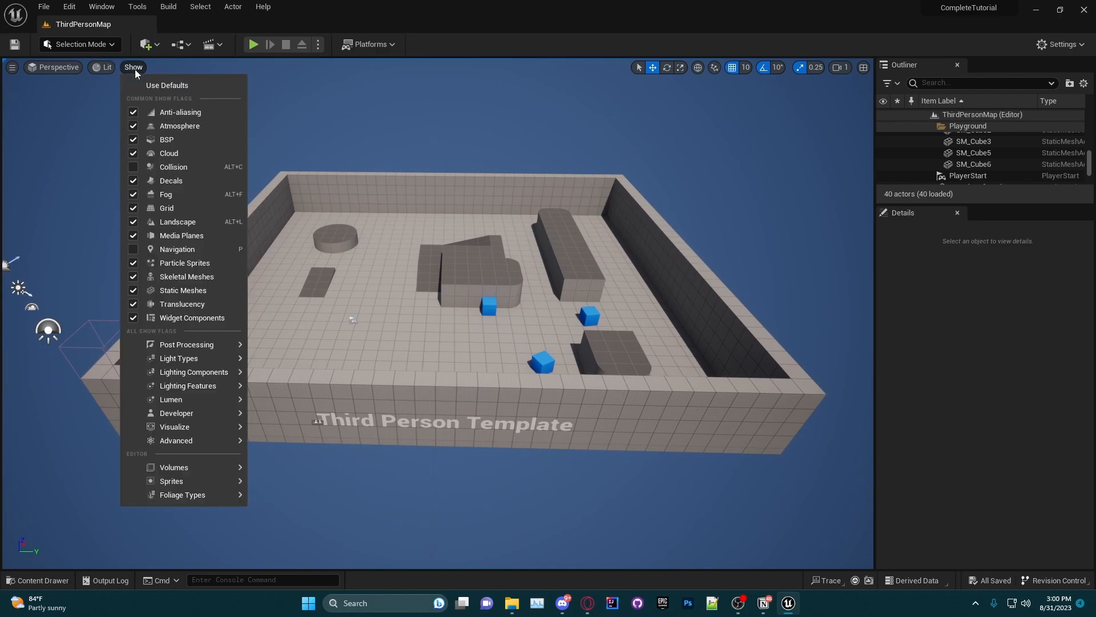
left_click(134, 292)
left_click(134, 291)
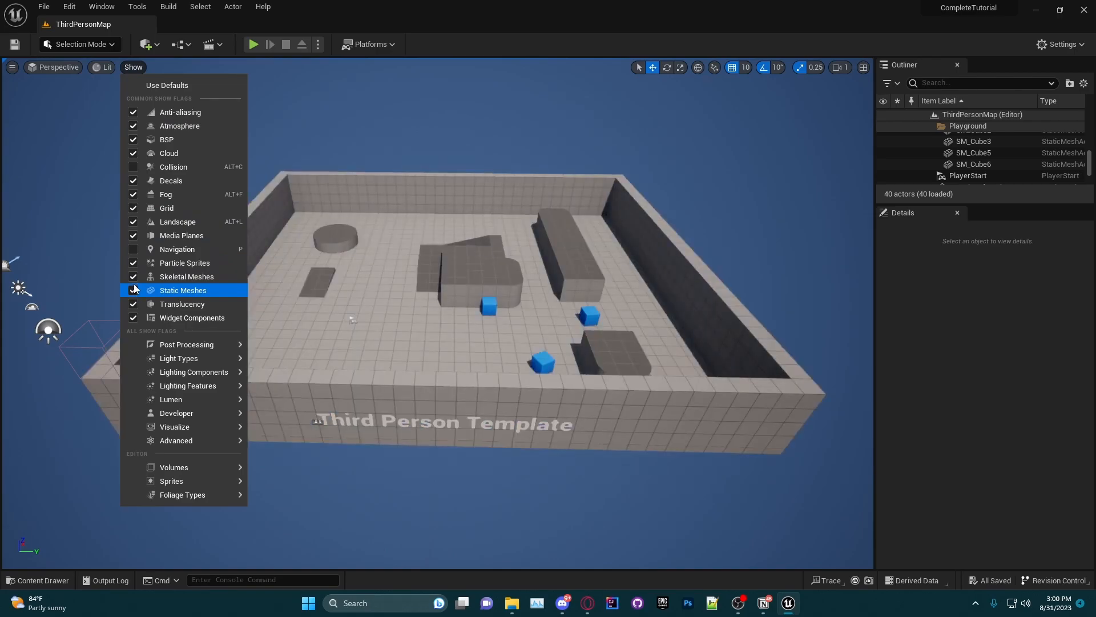
left_click(132, 70)
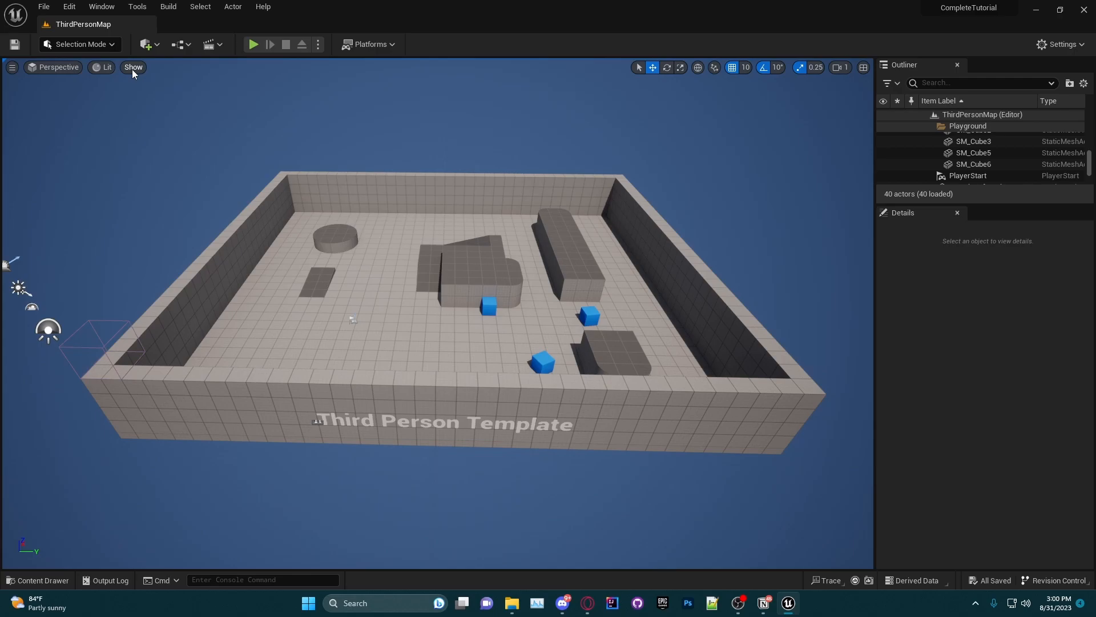
- Select the large block SM_Cube4 in the middle of the level and inspect it up close
mouse_move(431, 299)
right_mouse_down()
mouse_move(465, 299)
mouse_move(439, 298)
right_mouse_up()
key("w")
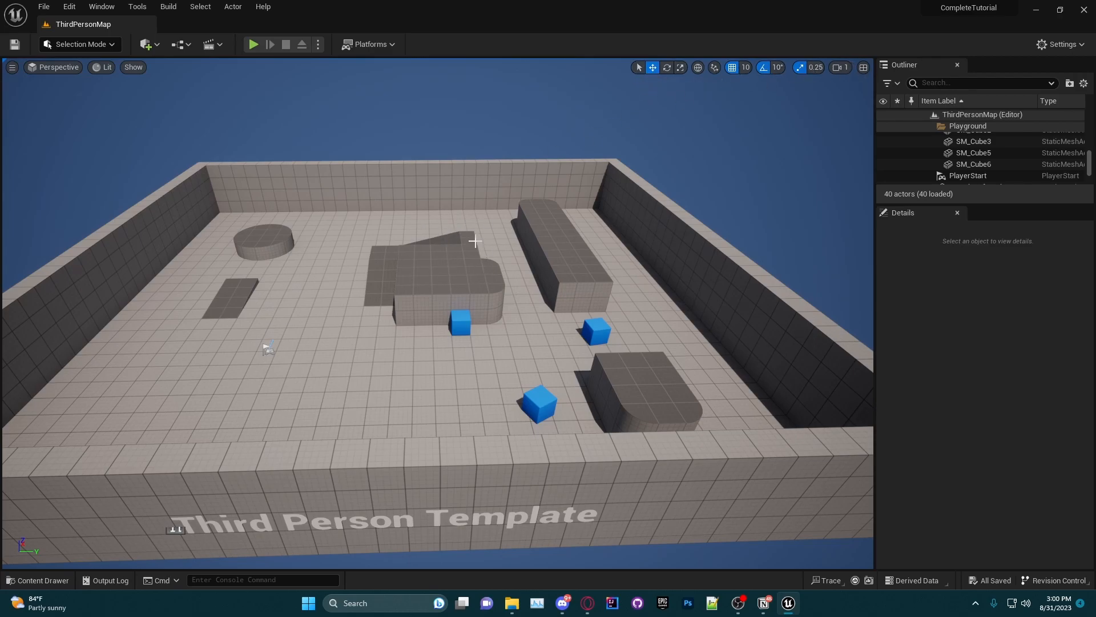
scroll(496, 253, "up", 10)
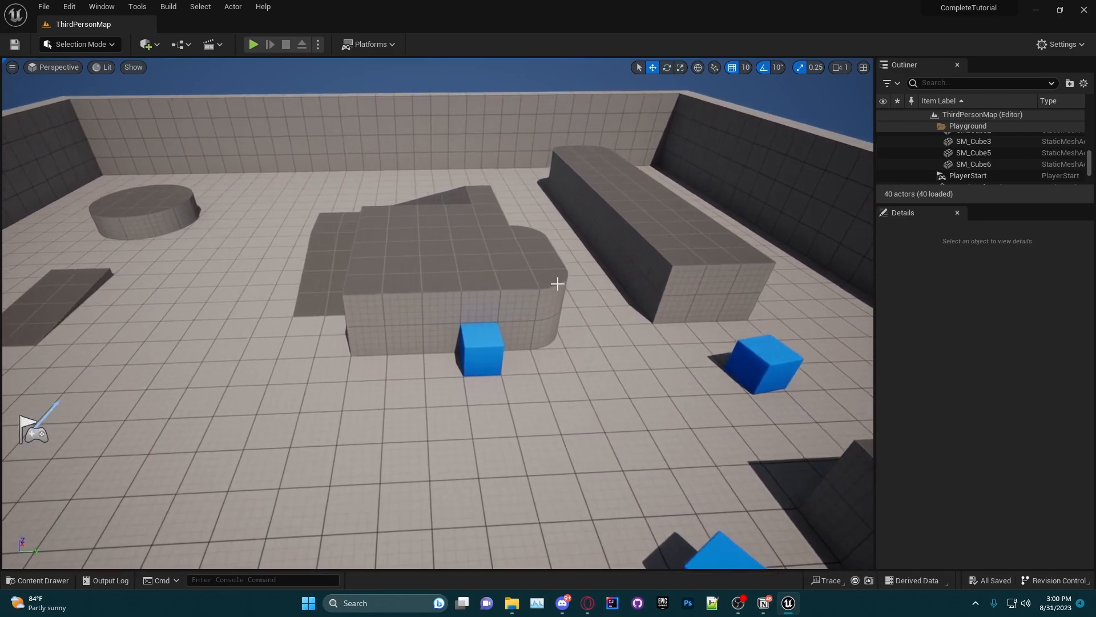
left_click(441, 262)
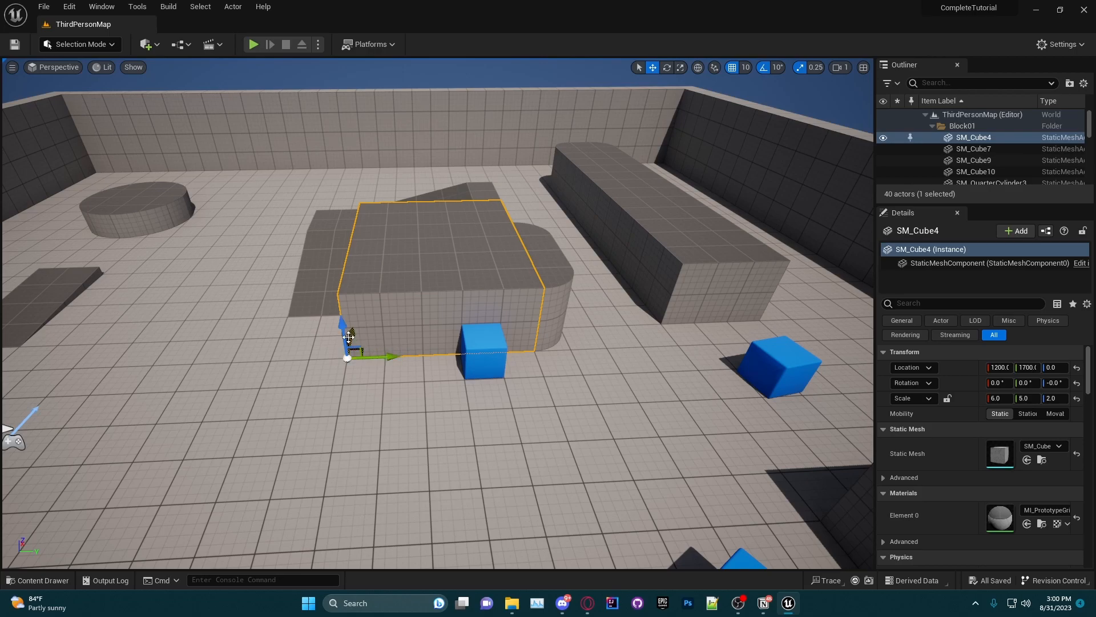
right_click_drag(492, 307, 531, 291)
key("w")
key("d")
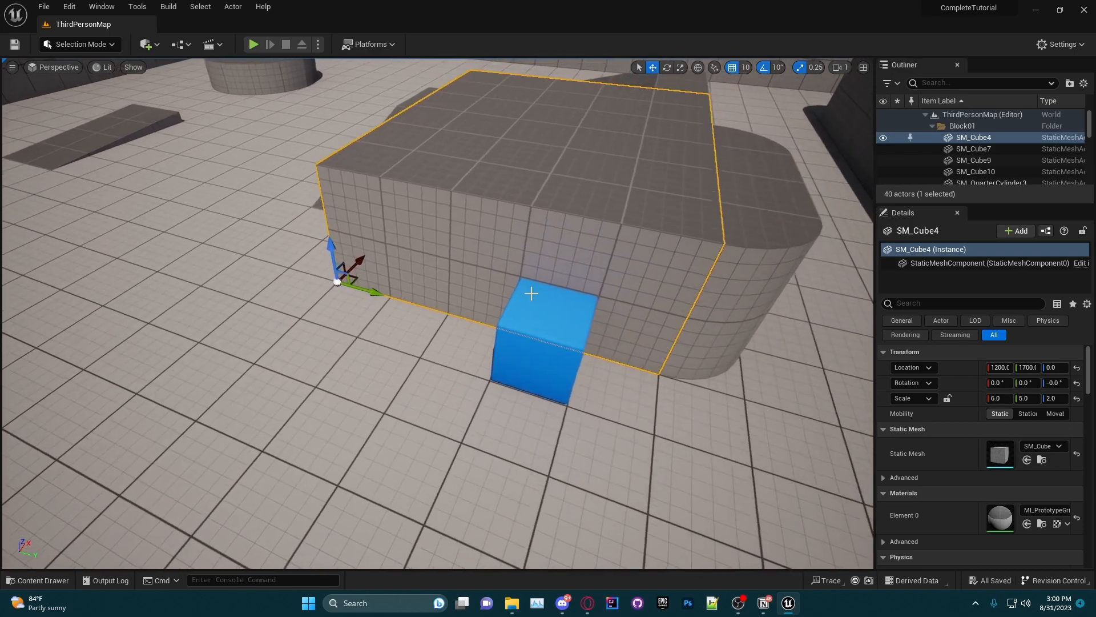
key("a")
mouse_move(459, 236)
right_mouse_down()
mouse_move(495, 220)
mouse_move(459, 236)
right_mouse_up()
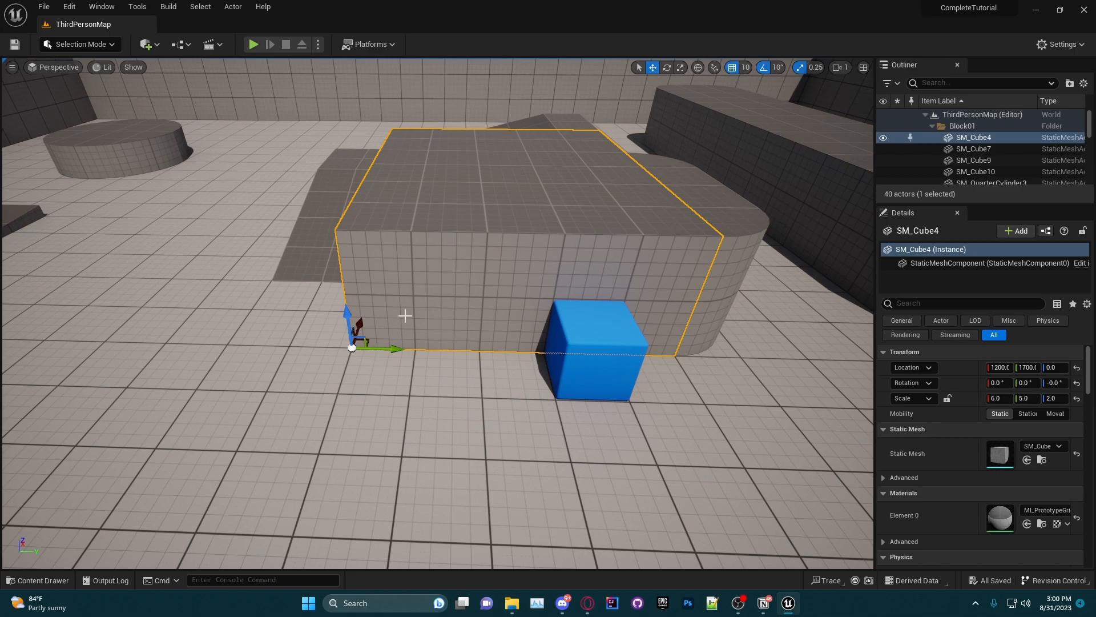
- Activate the select-only tool and pick objects in the level, finishing with SM_Cube4 selected
left_click(639, 72)
right_click_drag(456, 214, 483, 214)
left_click(511, 310)
left_click(484, 262)
left_click(704, 188)
left_click_drag(517, 218, 512, 218)
left_click(506, 220)
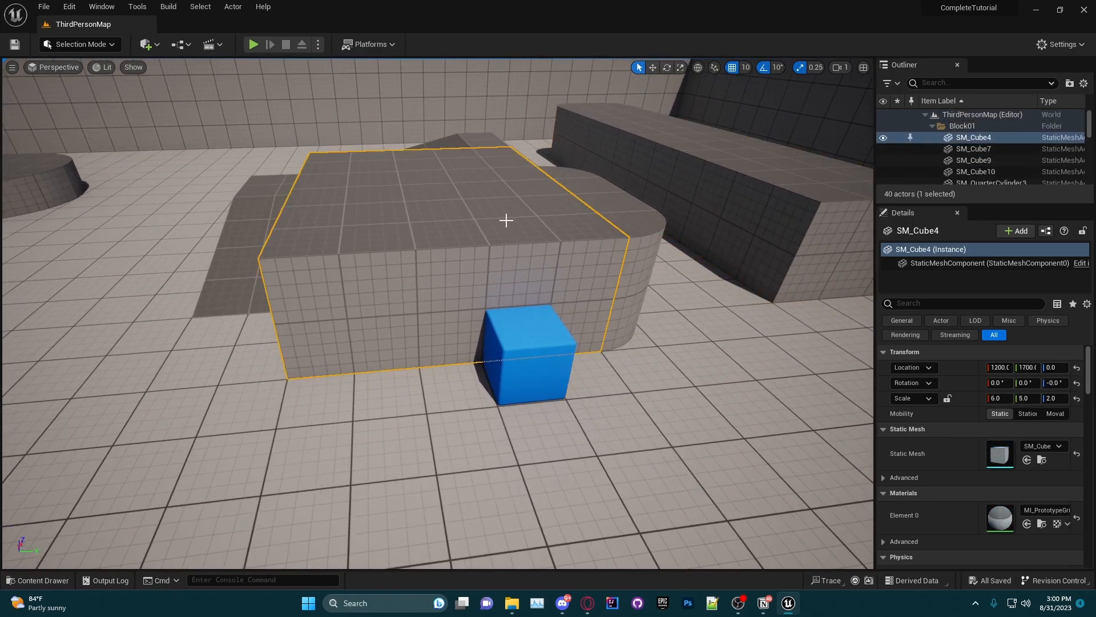
- Try moving SM_Cube4 along its Y axis with the translate tool, undo the move, and try the rotate tool on it
left_click(653, 67)
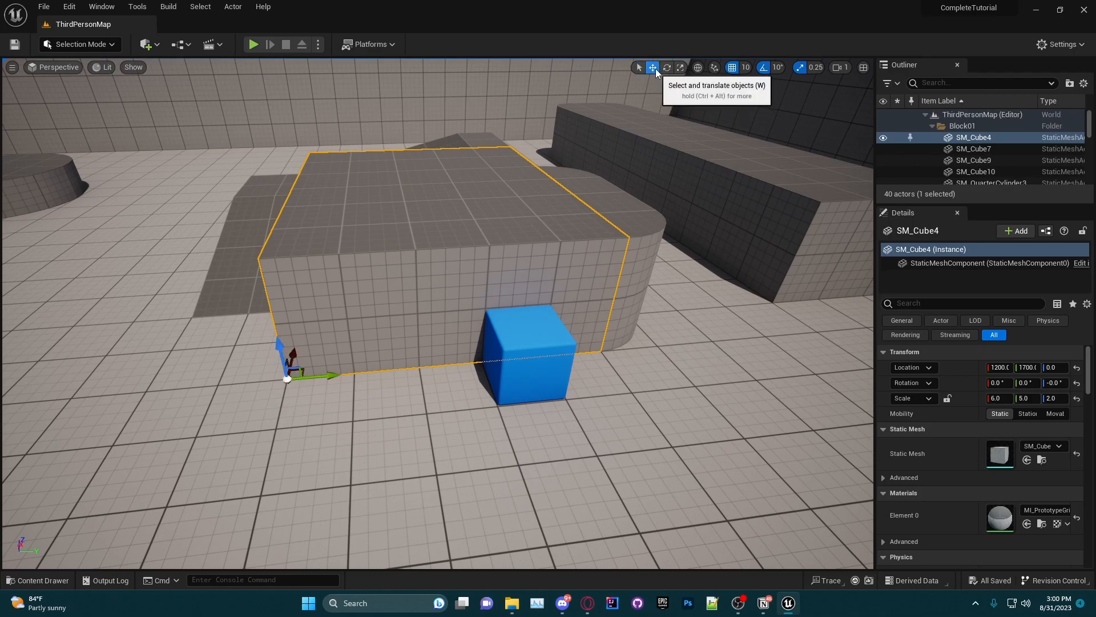
left_click_drag(330, 374, 217, 383)
key("ctrl+z")
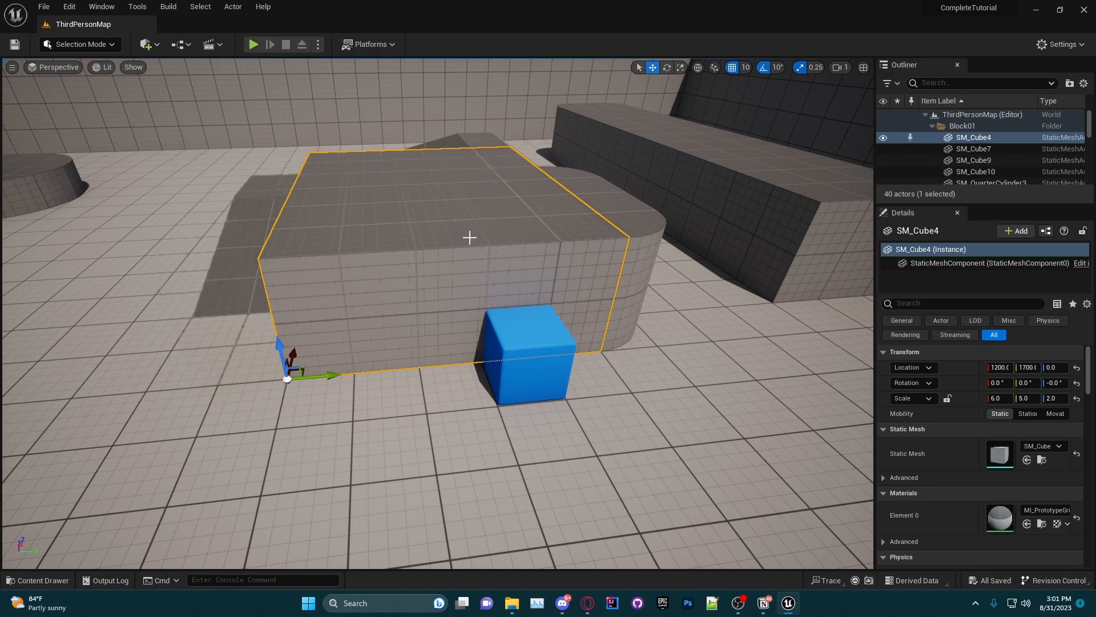
left_click(666, 67)
left_click_drag(343, 381, 454, 285)
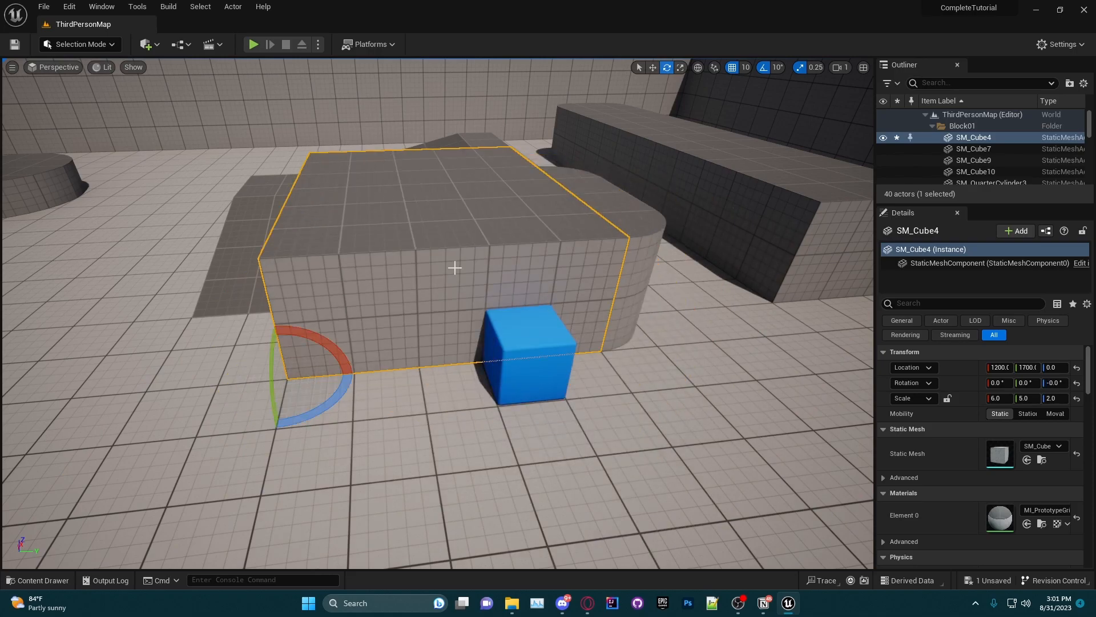
- Scale SM_Cube4 to 7.5 along the Y axis and undo the scaling
left_click(679, 68)
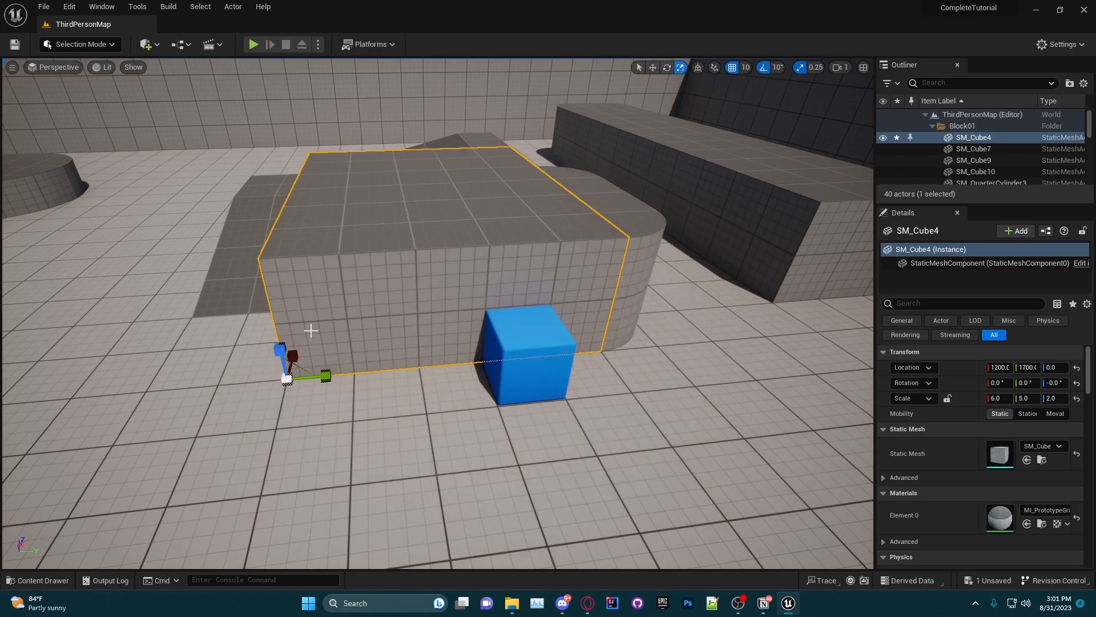
left_click_drag(287, 379, 354, 375)
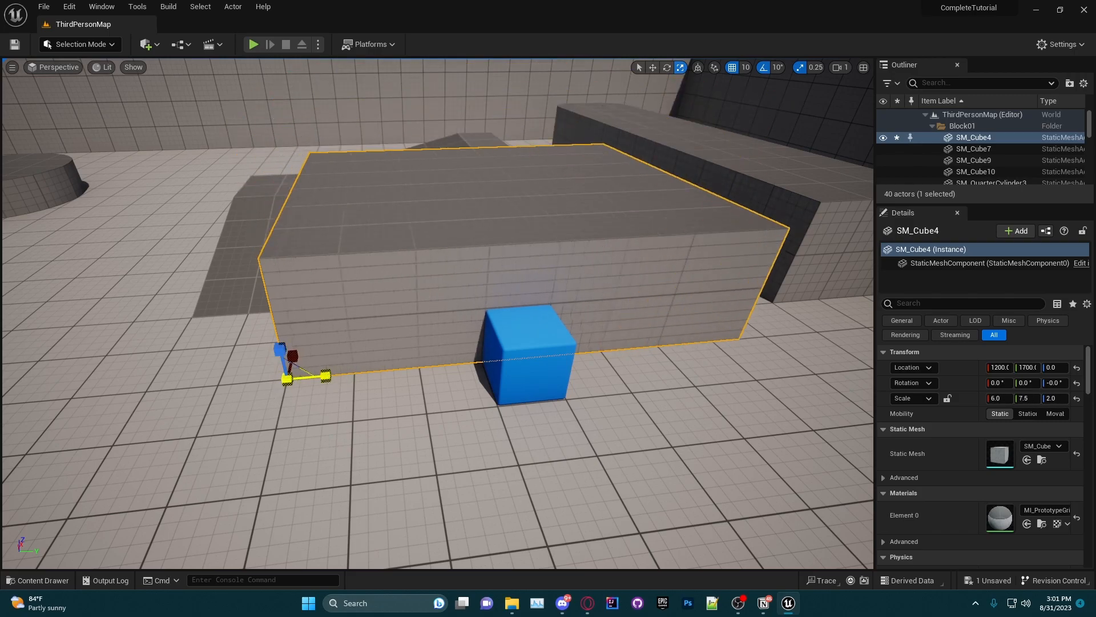
key("ctrl+z")
- Rotate SM_Cube4 to -40° about the Z axis
right_click_drag(544, 251, 539, 247)
key("d")
key("w")
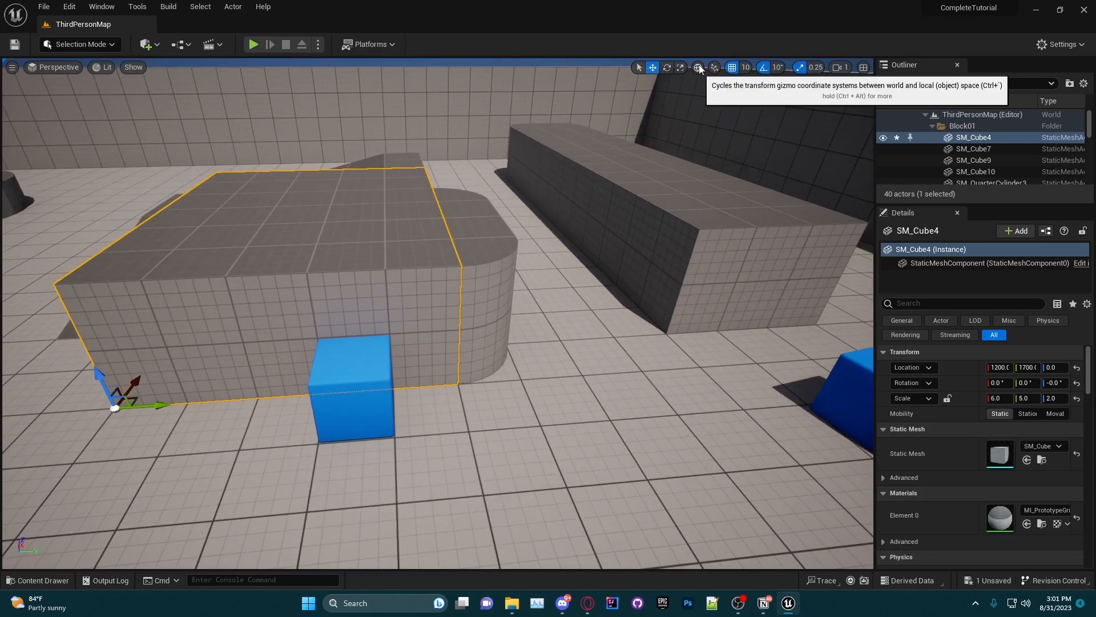
key("a")
right_click_drag(511, 300, 511, 300)
key("w")
scroll(511, 299, "down", 1)
left_click(660, 67)
left_click_drag(491, 264, 520, 327)
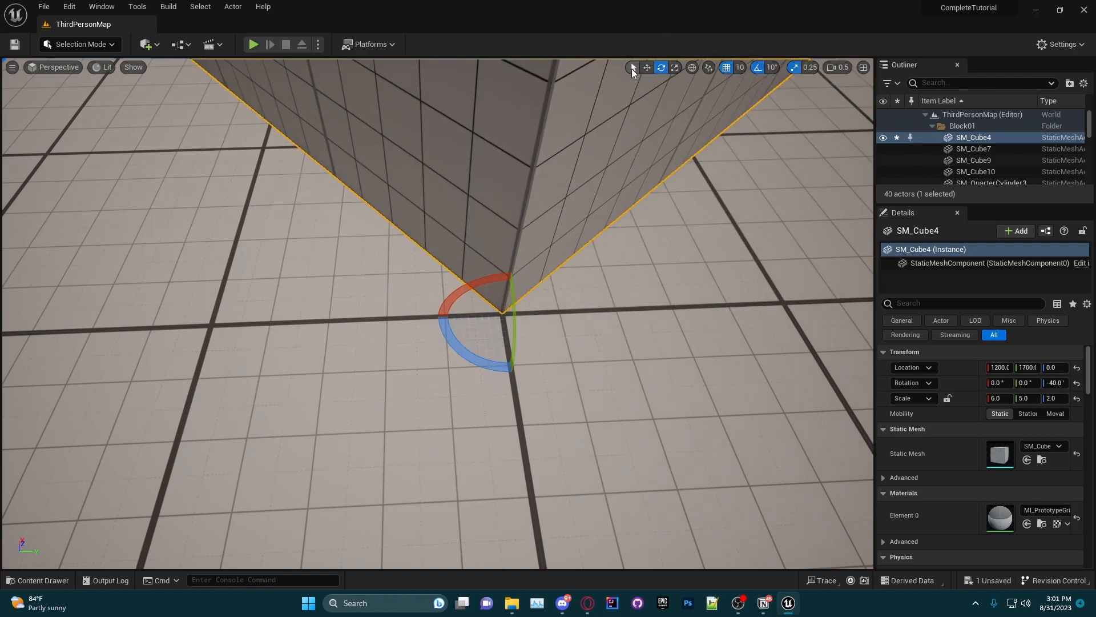
- Toggle the translate gizmo between world and local space, and try moving the rotated block along its local axes
left_click(646, 68)
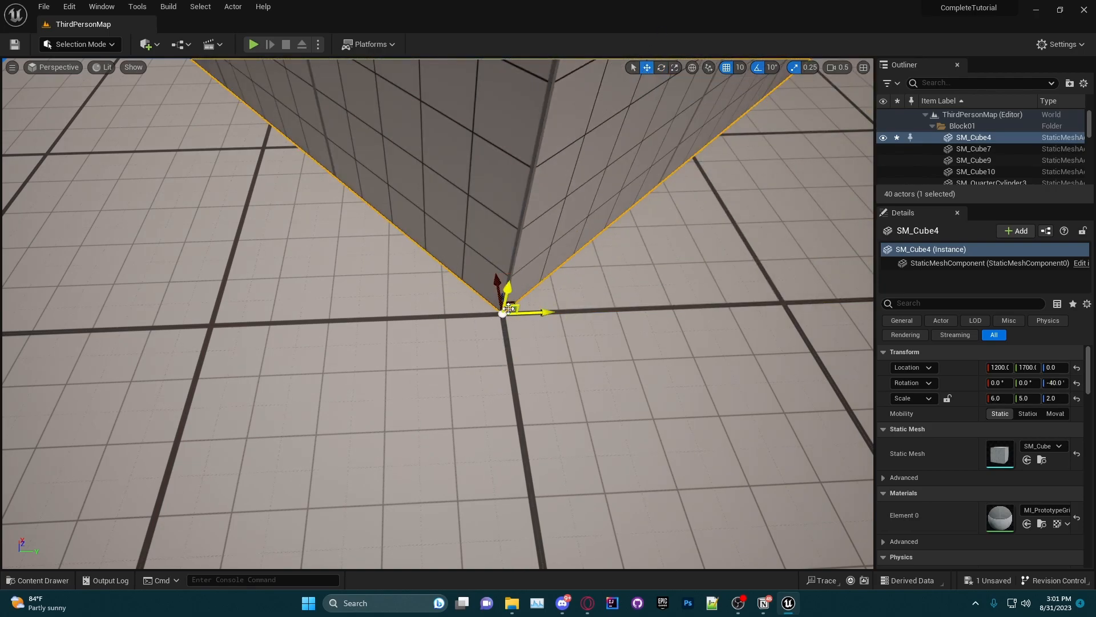
left_click(692, 67)
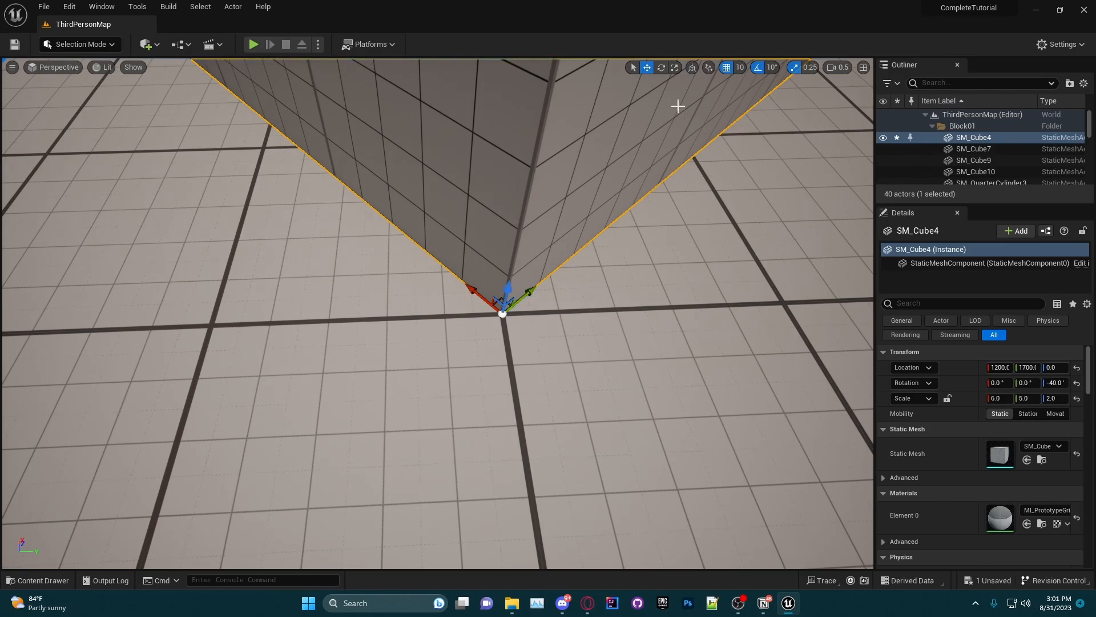
left_click(692, 67)
left_click(697, 69)
right_click_drag(667, 279, 600, 280)
key("s")
key("d")
scroll(667, 279, "up", 2)
mouse_move(489, 309)
left_mouse_down()
mouse_move(340, 320)
mouse_move(499, 309)
mouse_move(472, 314)
left_mouse_up()
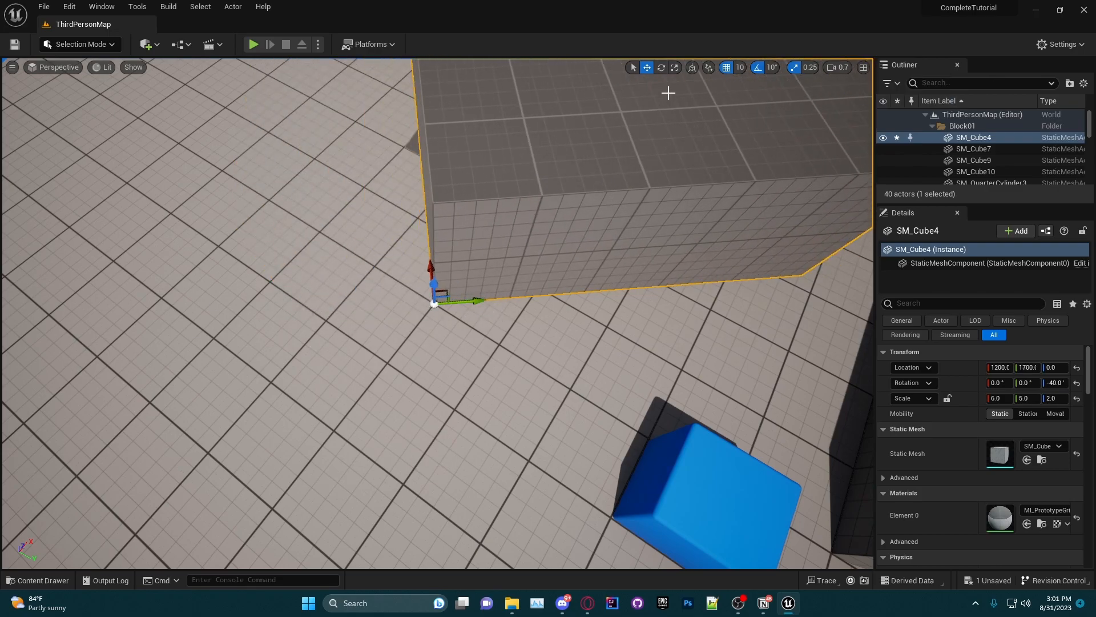
- Move the rotated block to X 1100, Y 1600 in world space, and compare with the local-space gizmo
left_click(691, 71)
left_click_drag(457, 304, 349, 320)
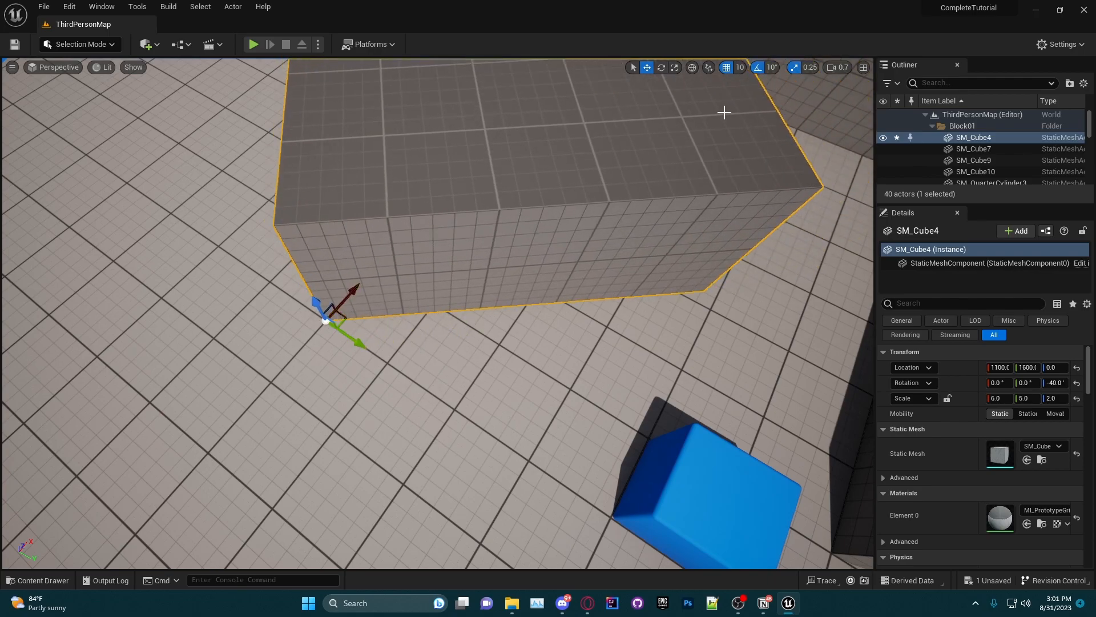
left_click(692, 72)
key("f")
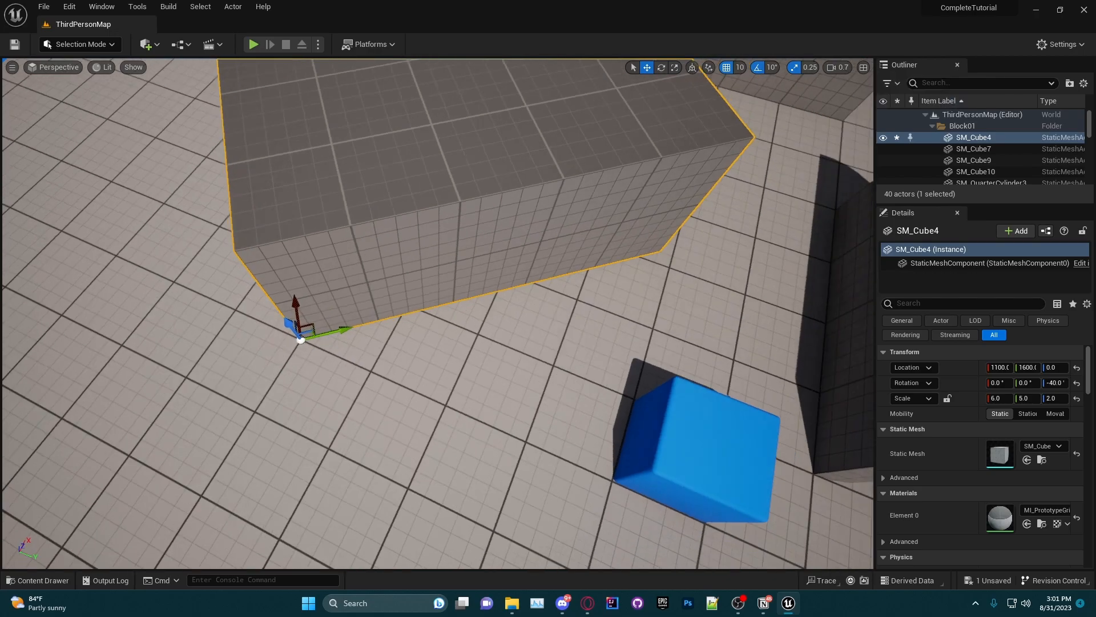
- Return the gizmo to world space and undo the block's move and rotation
left_click(691, 67)
key("ctrl+z")
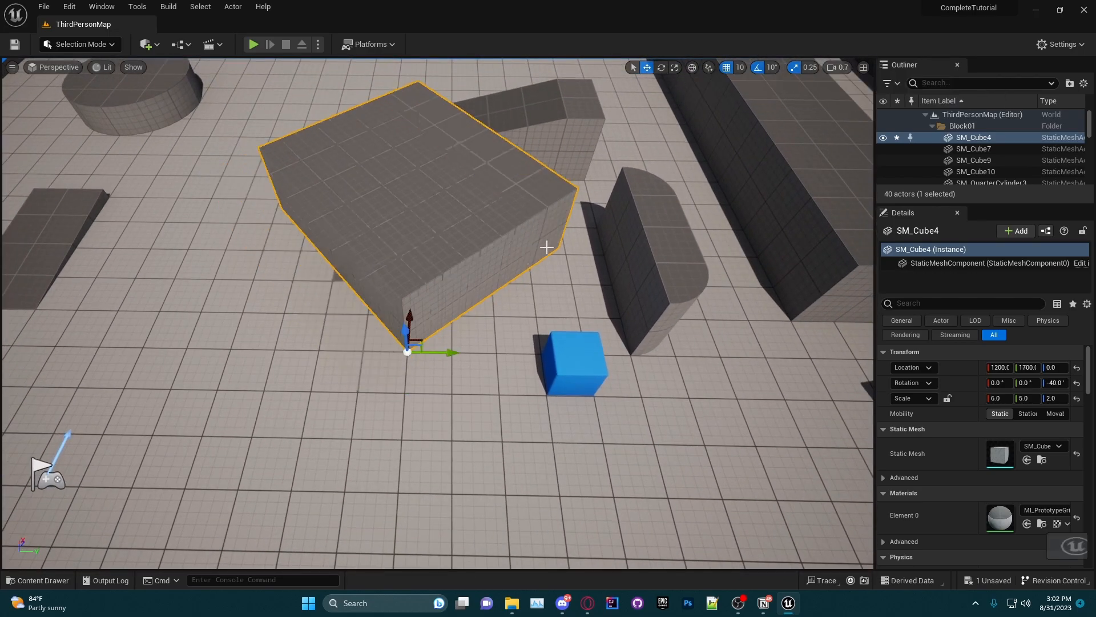
key("ctrl+z")
key("f")
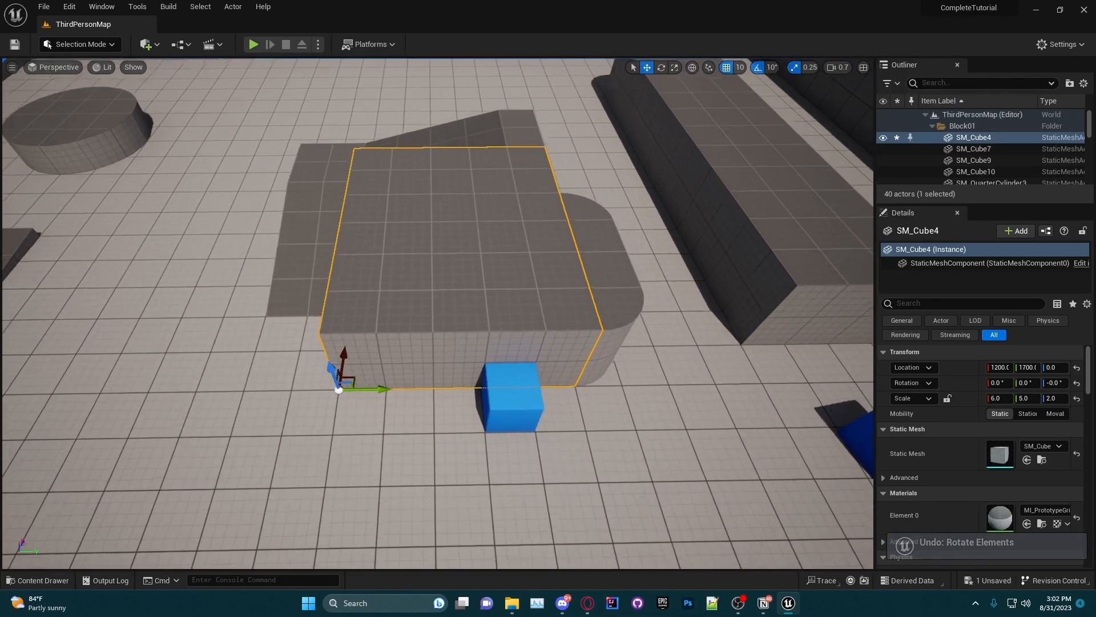
- Turn Surface Snapping on and off again while reviewing its settings
left_click(708, 69)
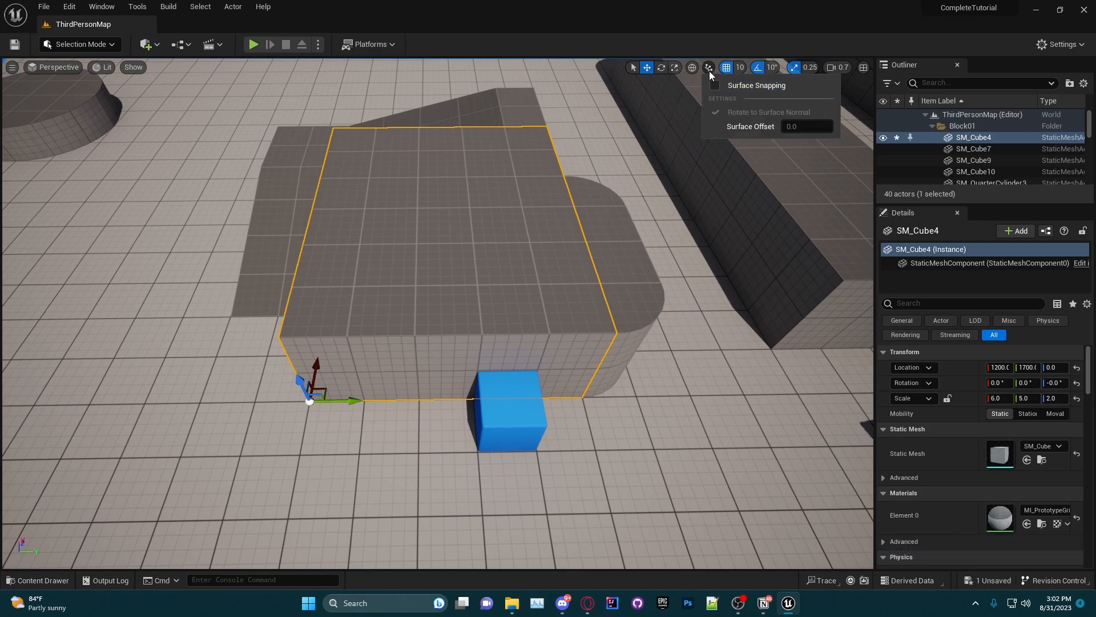
left_click(715, 84)
left_click(715, 84)
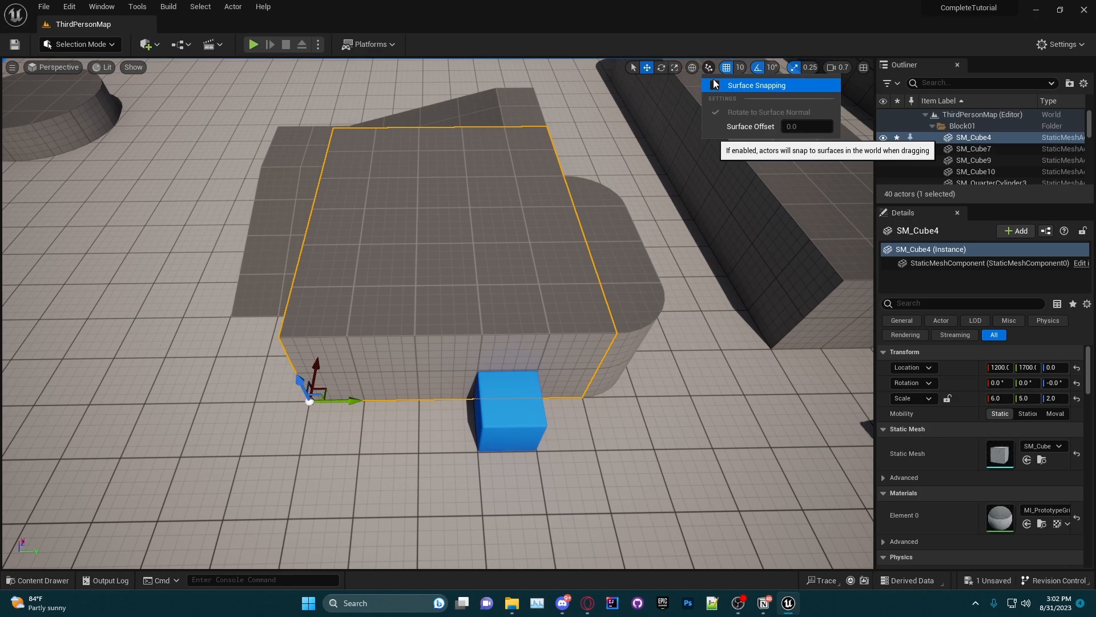
left_click(710, 69)
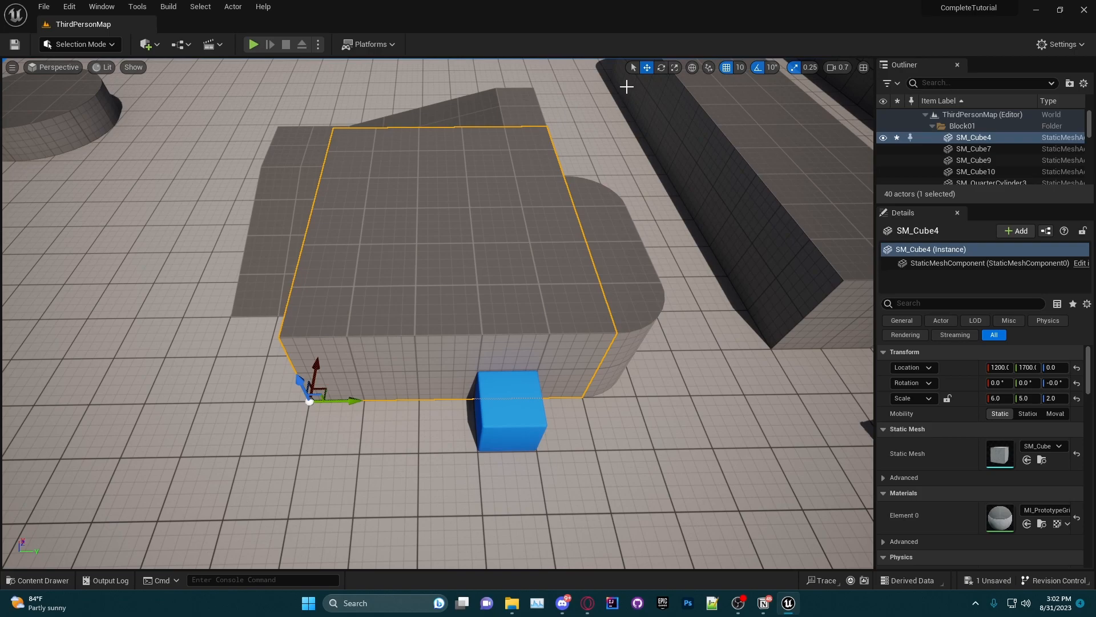
- Switch to the select-only tool and back to the translate tool for SM_Cube4
right_click_drag(531, 257, 536, 267)
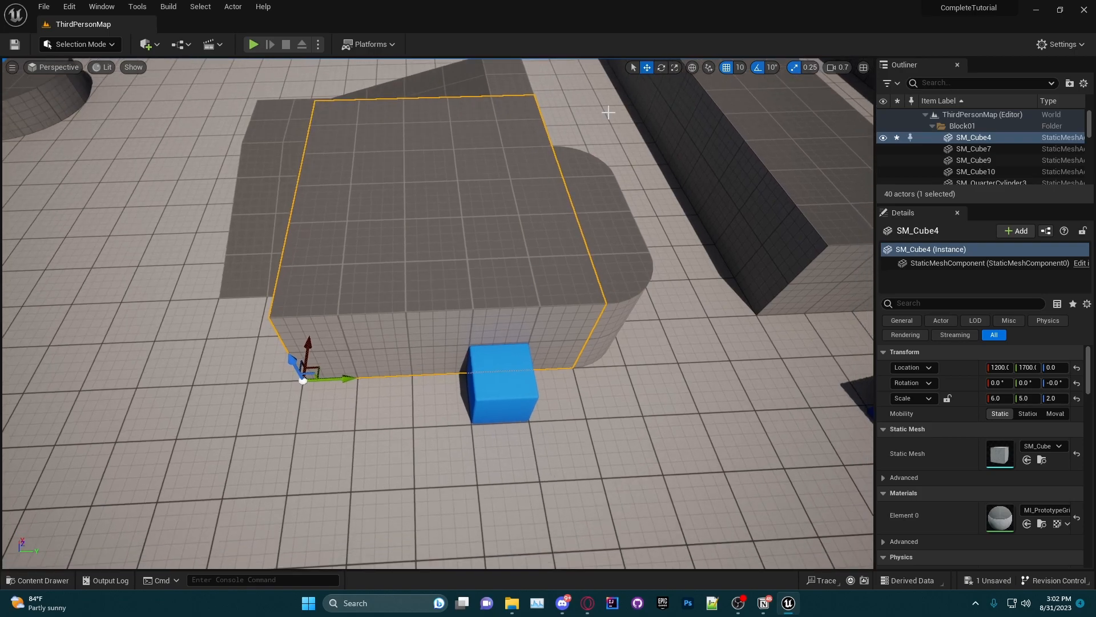
key("q")
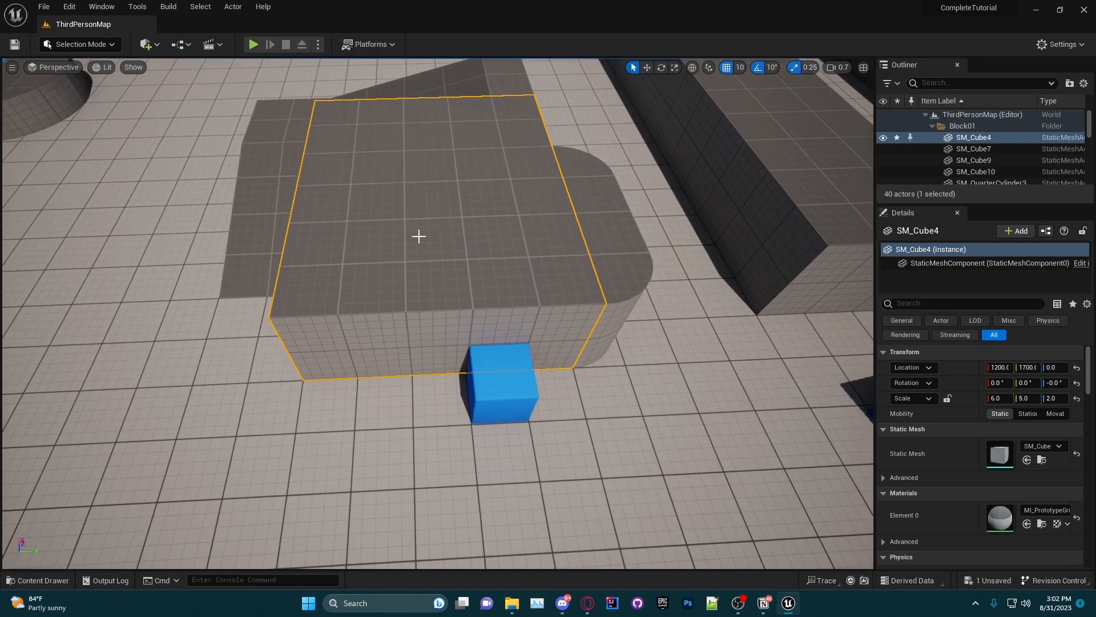
key("w")
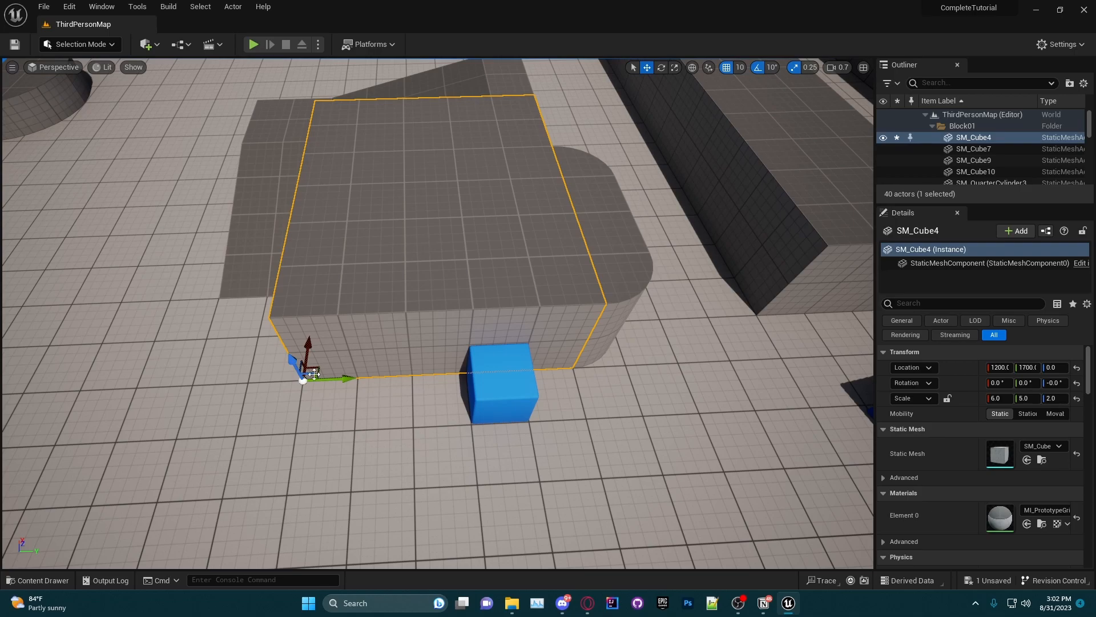
- Try moving SM_Cube4 to Y 1690 and scaling it to 6.0 along Y, undo both changes, and return to the translate tool
left_click_drag(346, 381, 327, 379)
key("e")
mouse_move(365, 346)
left_mouse_down()
mouse_move(346, 338)
mouse_move(365, 346)
left_mouse_up()
key("r")
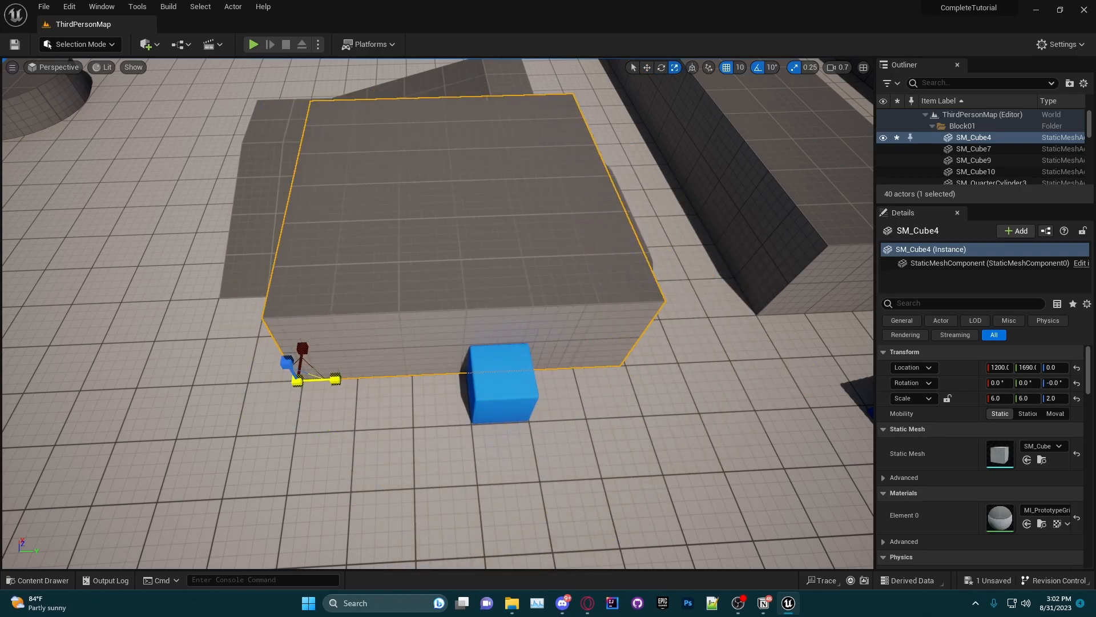
key("ctrl+z")
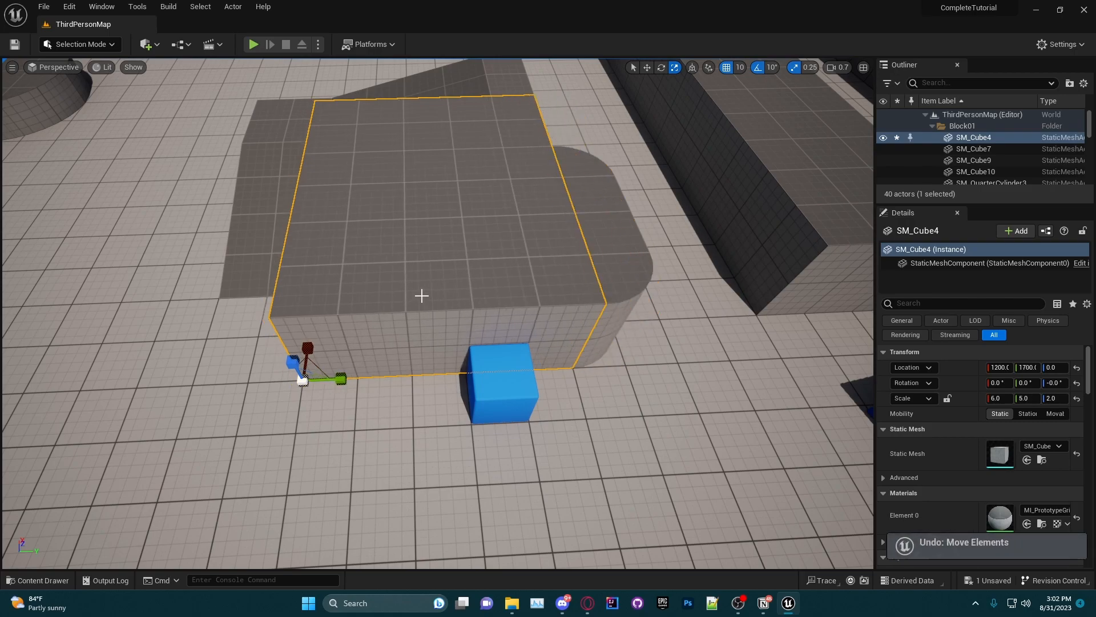
key("w")
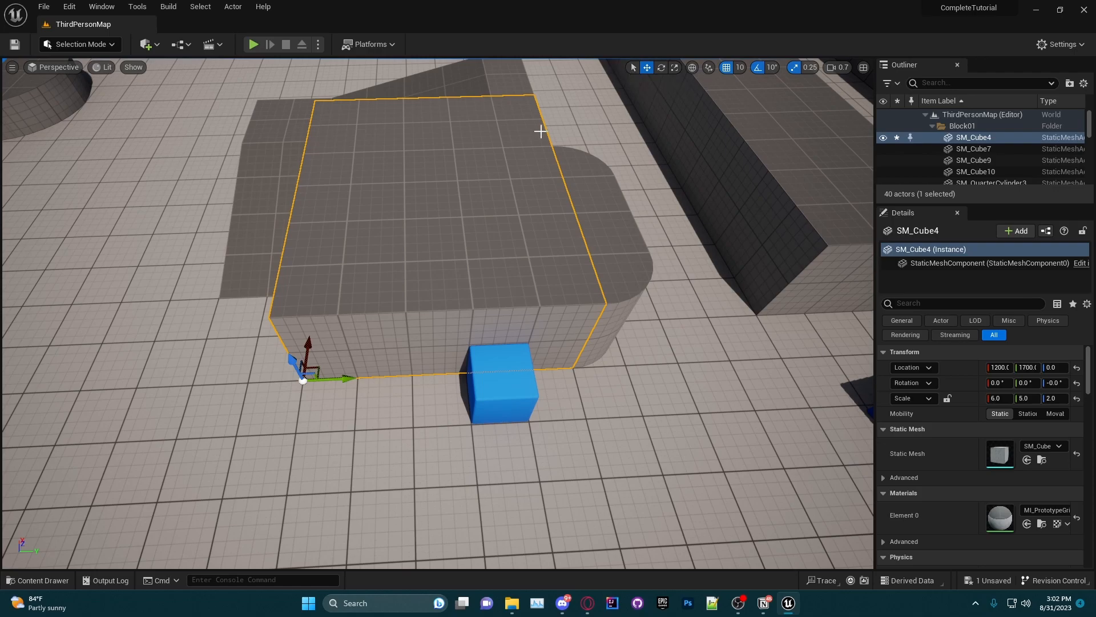
- Cycle through the select, translate, rotate and scale tools for SM_Cube4, ending on the translate tool
key("q")
key("w")
key("e")
key("r")
key("q")
key("w")
- Test-move SM_Cube4 while toggling grid snapping, and undo the move
right_click_drag(456, 303, 431, 341)
key("w")
scroll(431, 341, "down", 2)
mouse_move(374, 273)
left_mouse_down()
mouse_move(317, 275)
mouse_move(389, 275)
mouse_move(183, 274)
mouse_move(384, 284)
left_mouse_up()
left_click(726, 68)
key("ctrl+z")
- Set the grid snap size to 1, test-move SM_Cube4 along Y, and undo the move
left_click(742, 68)
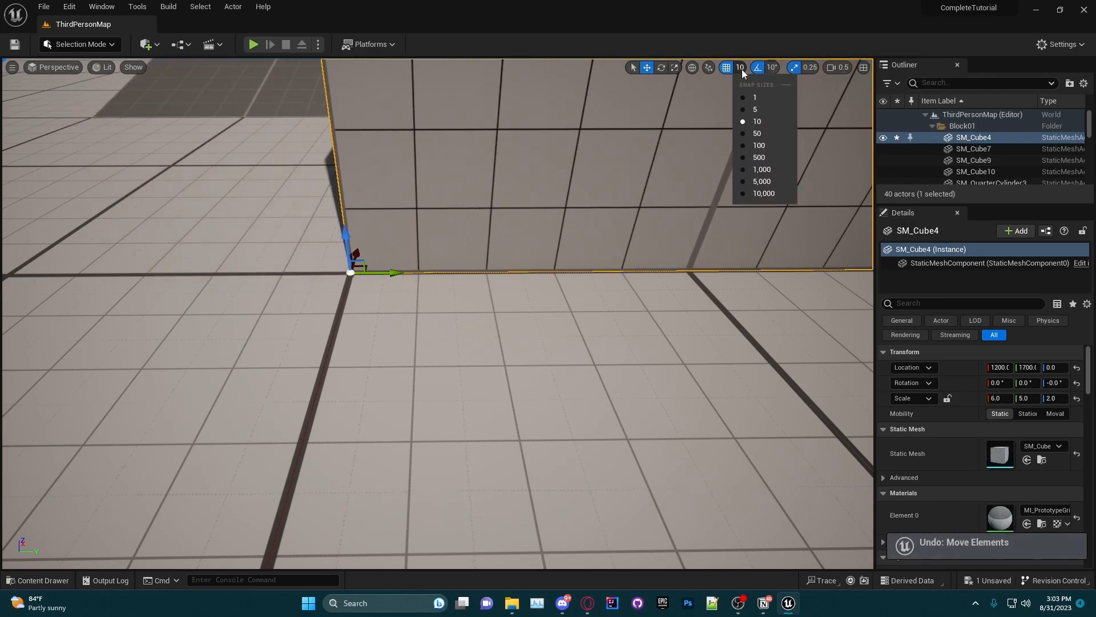
left_click(759, 97)
left_click_drag(399, 272, 398, 272)
key("ctrl+z")
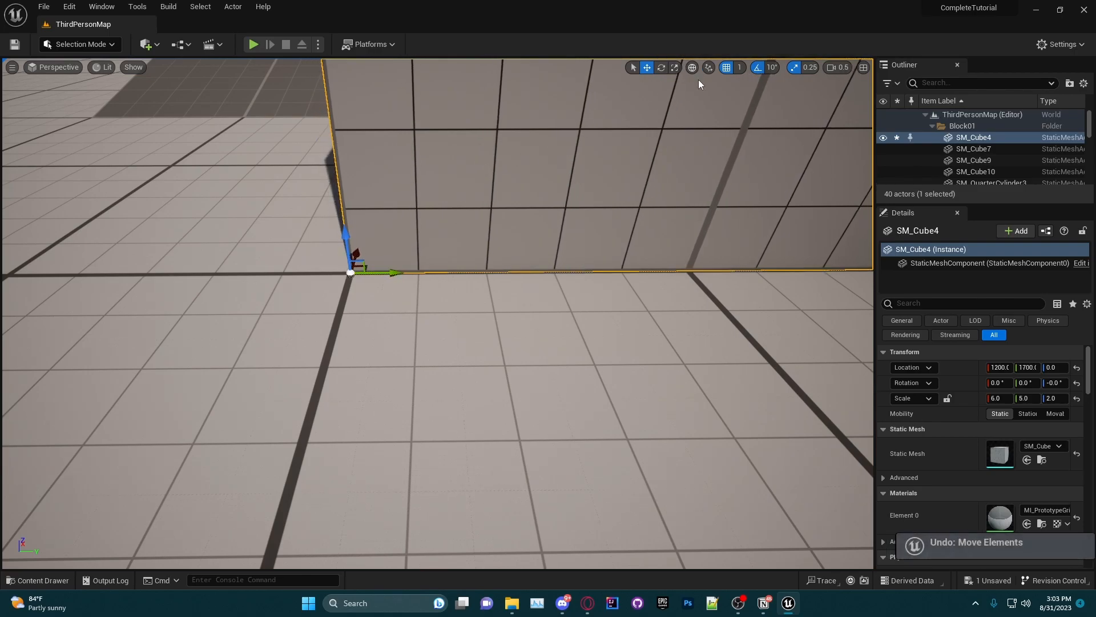
- Set the grid snap size to 100, test-move SM_Cube4 along Y, and undo the move
left_click(739, 68)
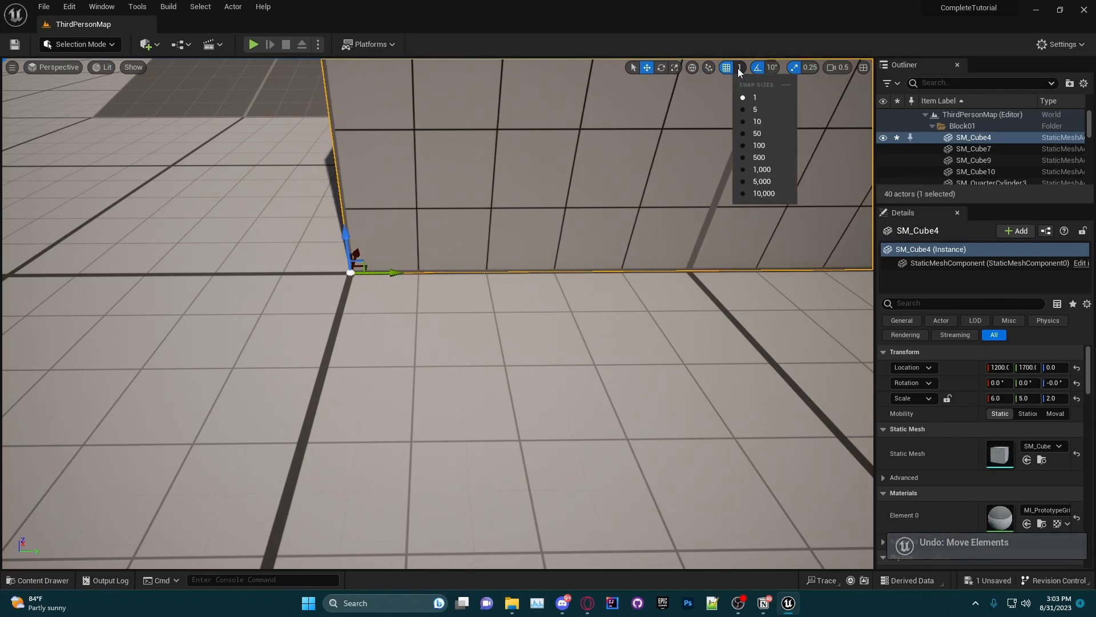
left_click(761, 144)
right_click_drag(757, 150, 722, 183)
key("s")
scroll(730, 172, "up", 3)
right_click_drag(517, 290, 508, 291)
key("s")
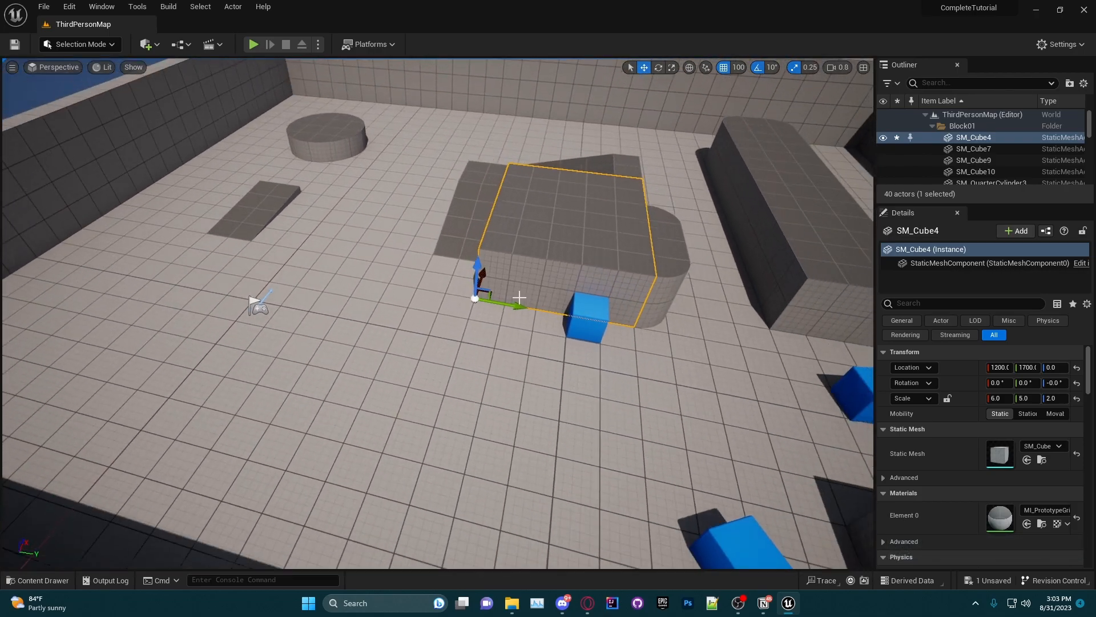
left_click_drag(515, 306, 412, 294)
key("ctrl+z")
- Set the grid snap size back to 10
right_click_drag(412, 294, 453, 302)
key("w")
left_click(737, 70)
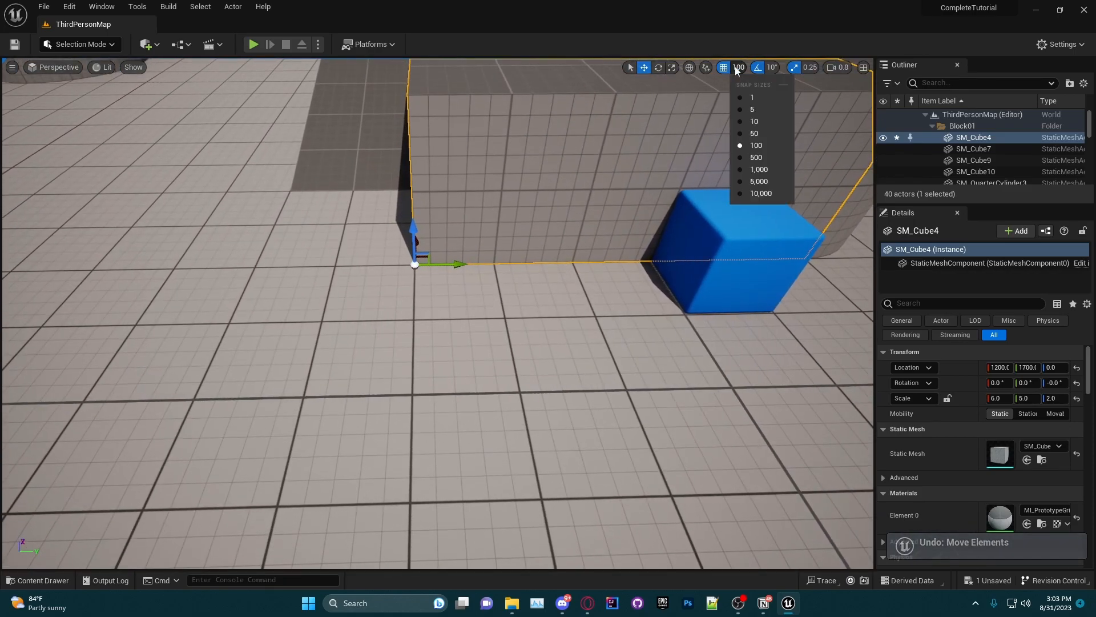
left_click(754, 121)
- Toggle rotation snapping while test-rotating SM_Cube4, and undo the rotation
key("e")
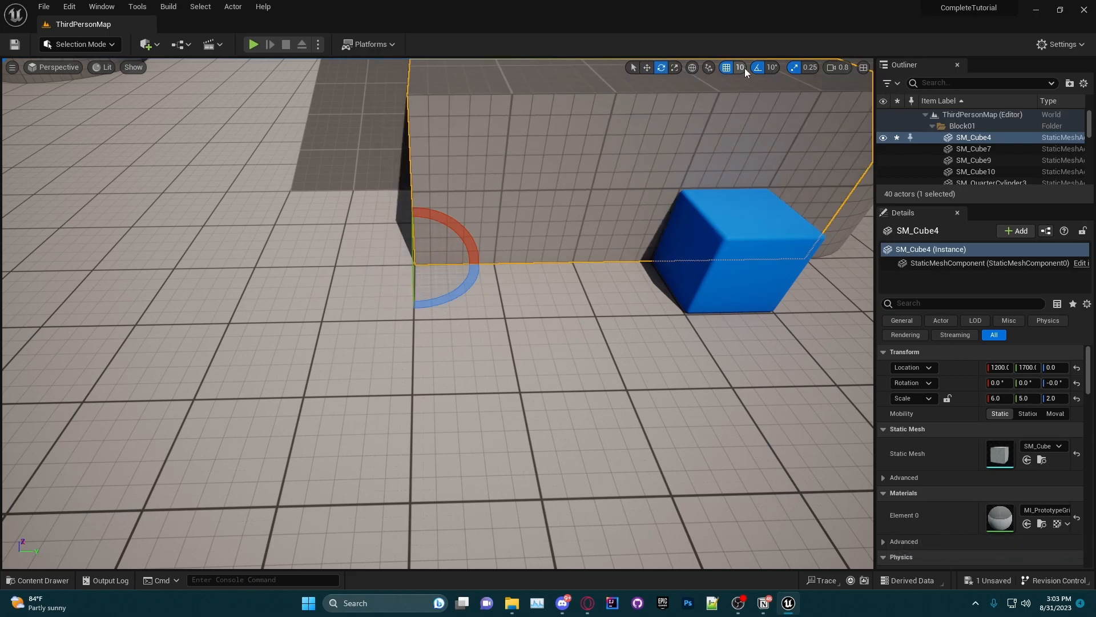
left_click(760, 70)
mouse_move(481, 275)
left_mouse_down()
mouse_move(515, 222)
mouse_move(480, 278)
mouse_move(485, 269)
left_mouse_up()
key("ctrl+z")
- Try rotating SM_Cube4 with 45° rotation snapping, undo it, and restore the 10° snap
left_click(778, 69)
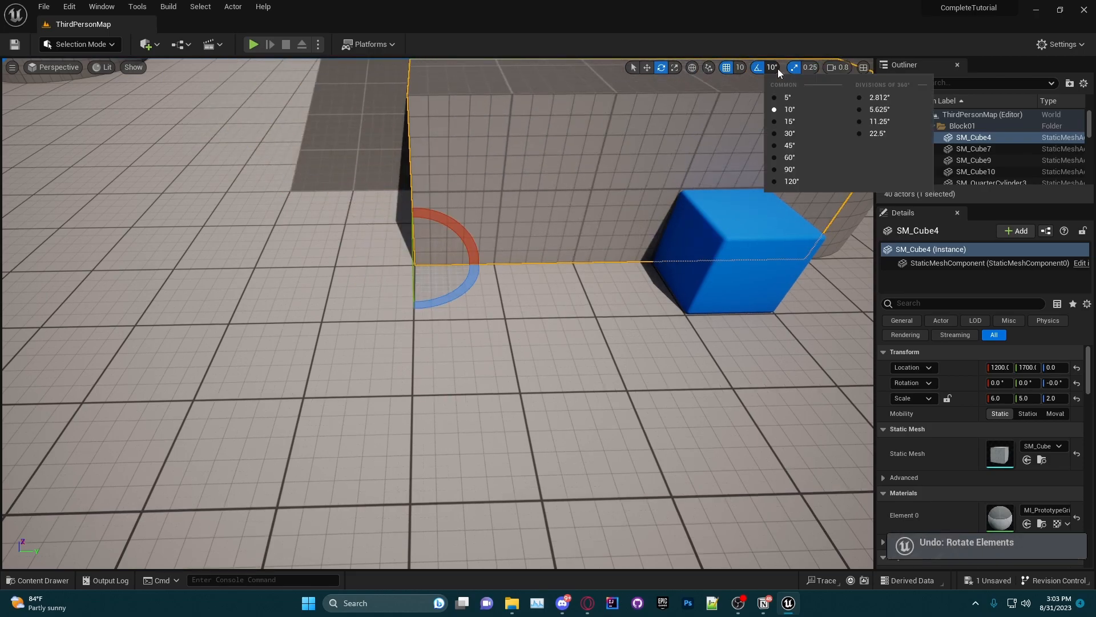
left_click(789, 146)
left_click_drag(451, 297, 625, 190)
key("ctrl+z")
left_click(766, 67)
left_click(792, 112)
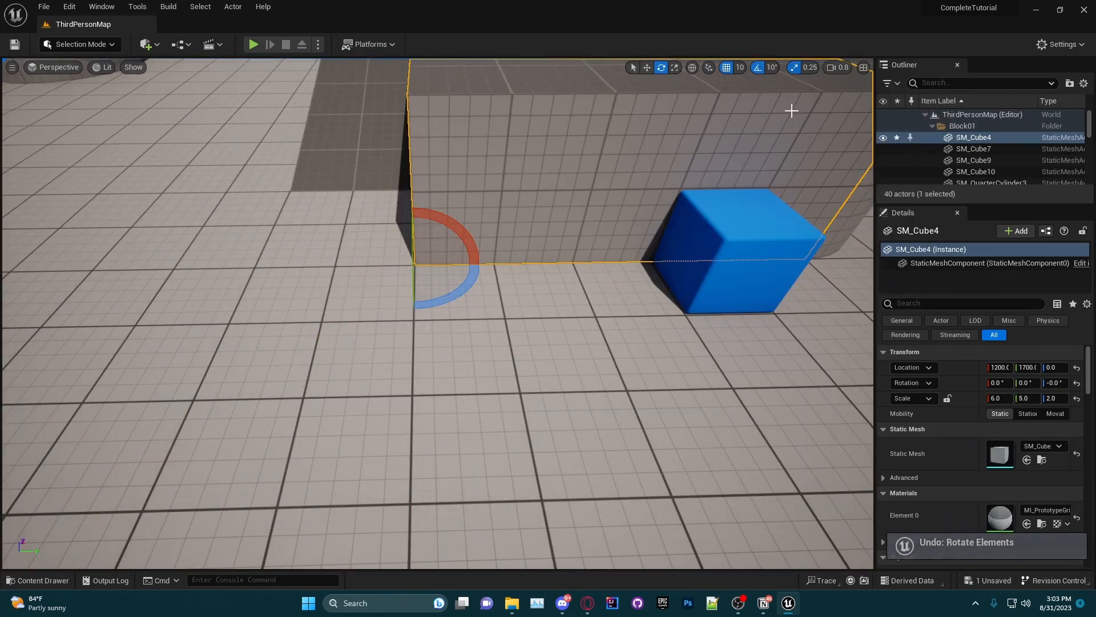
- Try scaling SM_Cube4 along Z with scale snapping turned on and off
right_click_drag(460, 282, 460, 281)
key("w")
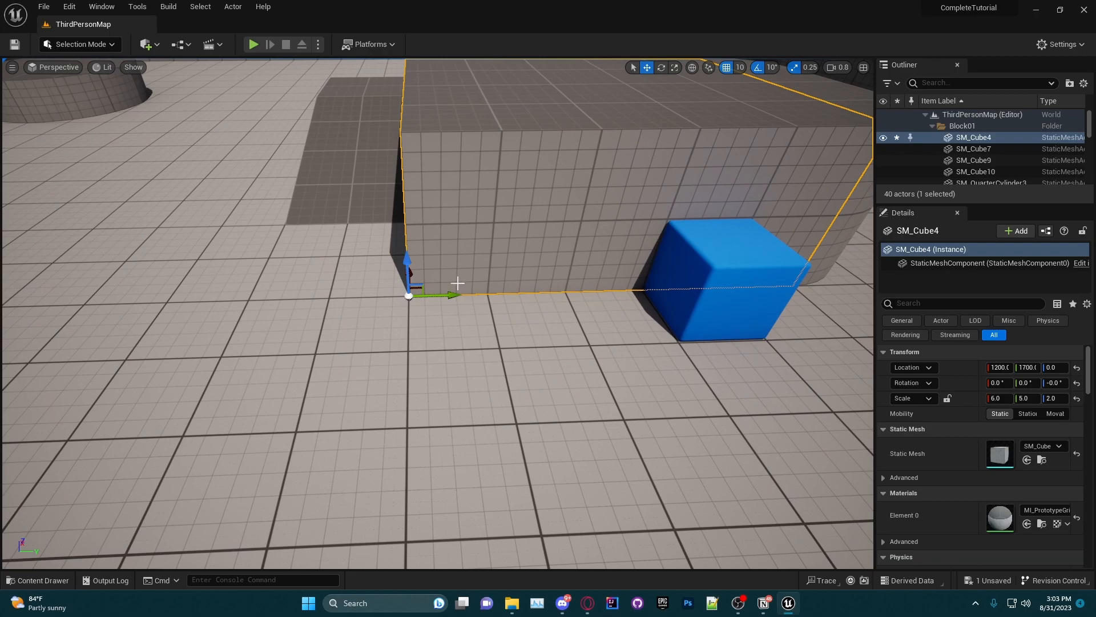
right_click_drag(533, 298, 491, 348)
key("r")
mouse_move(379, 217)
left_mouse_down()
mouse_move(379, 188)
mouse_move(379, 213)
left_mouse_up()
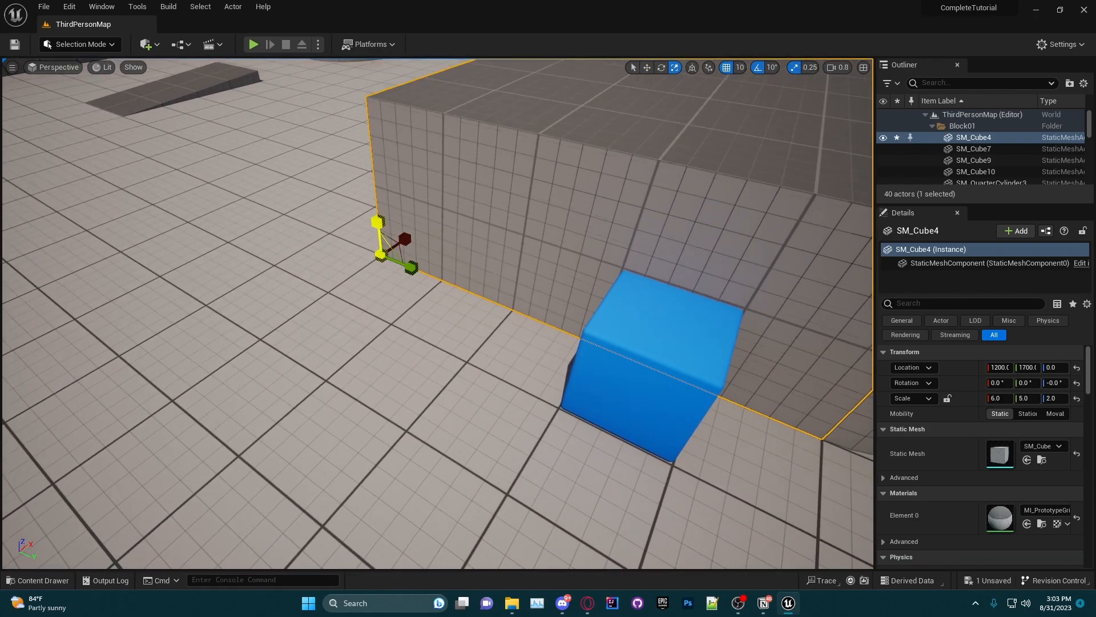
right_click_drag(400, 257, 400, 296)
right_click_drag(313, 341, 312, 341)
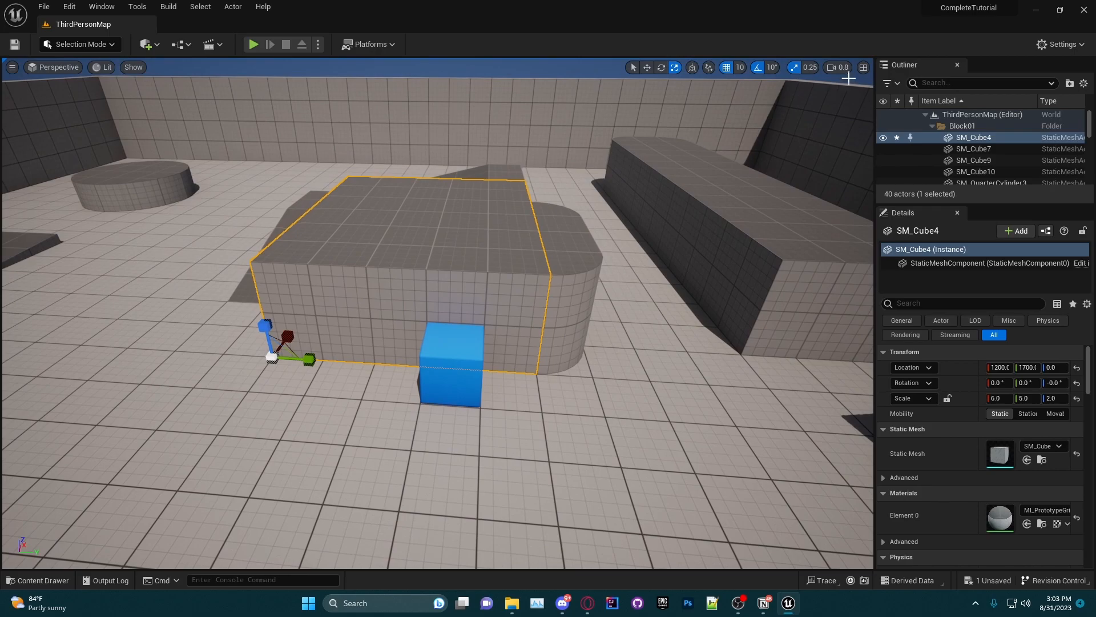
left_click_drag(264, 325, 264, 297)
- Try a scale snap of 10, undo SM_Cube4's test scaling, and set the scale snap to 1
left_click(810, 68)
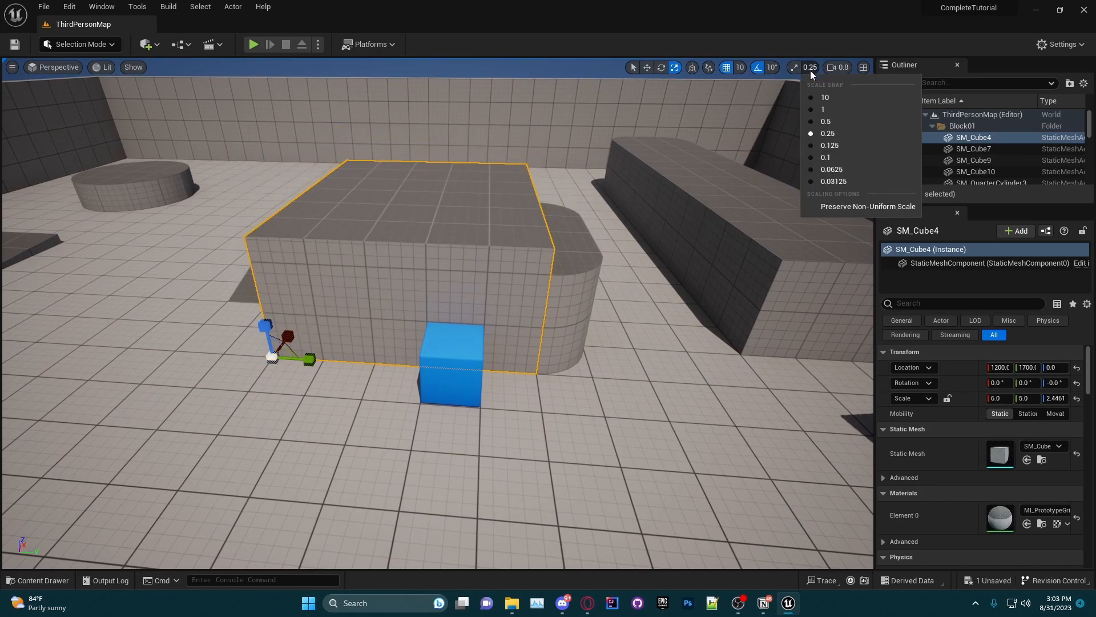
mouse_move(273, 330)
left_mouse_down()
mouse_move(274, 292)
mouse_move(274, 357)
mouse_move(274, 330)
left_mouse_up()
key("ctrl+z")
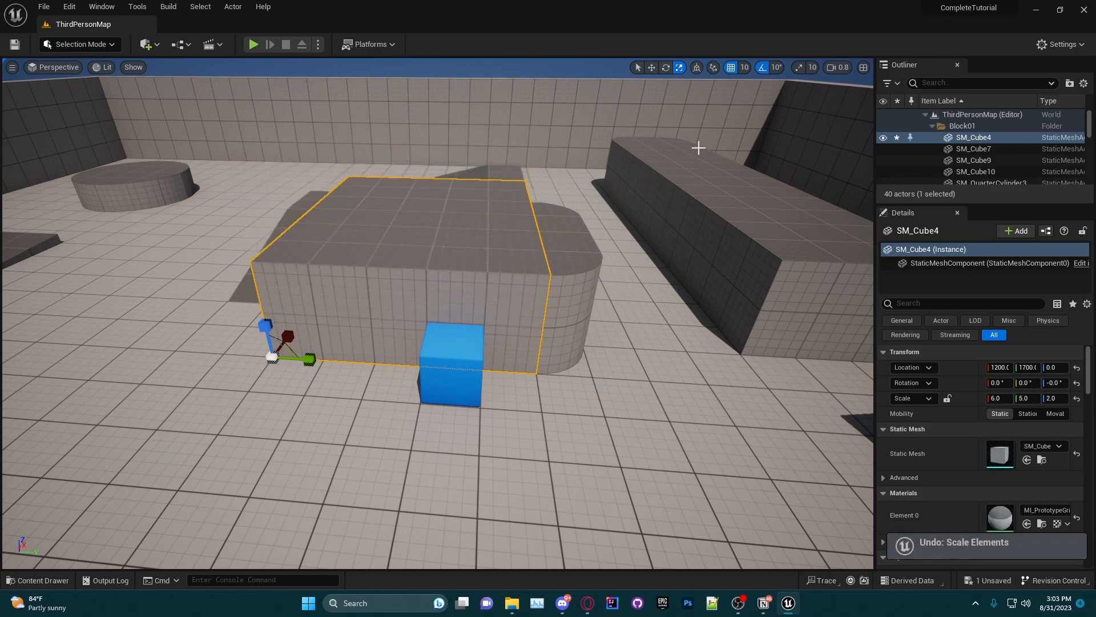
left_click(811, 67)
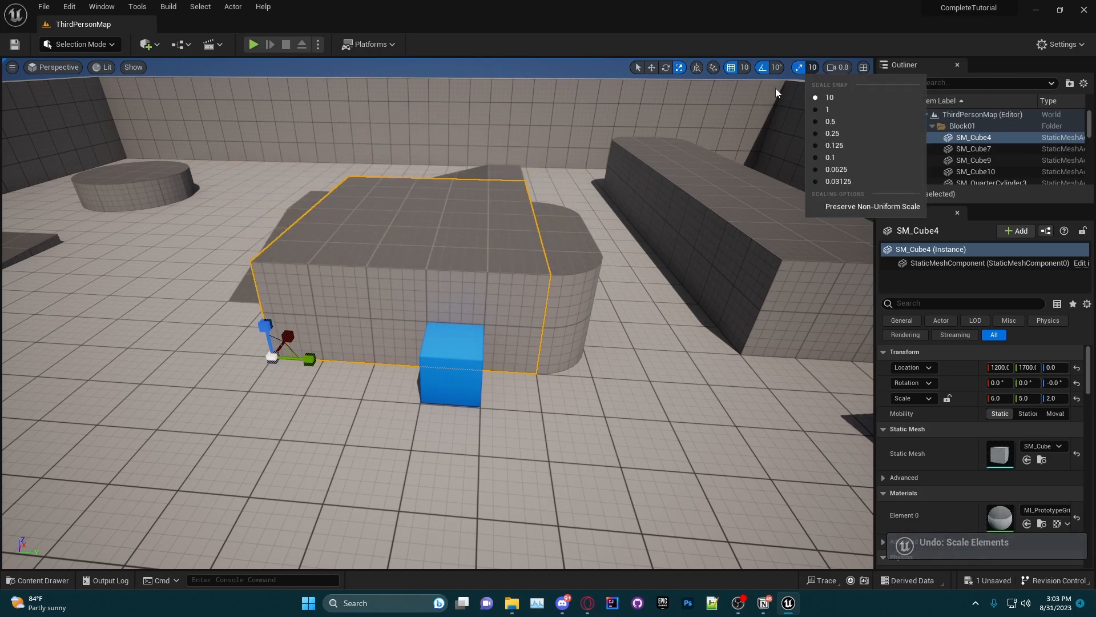
left_click(830, 110)
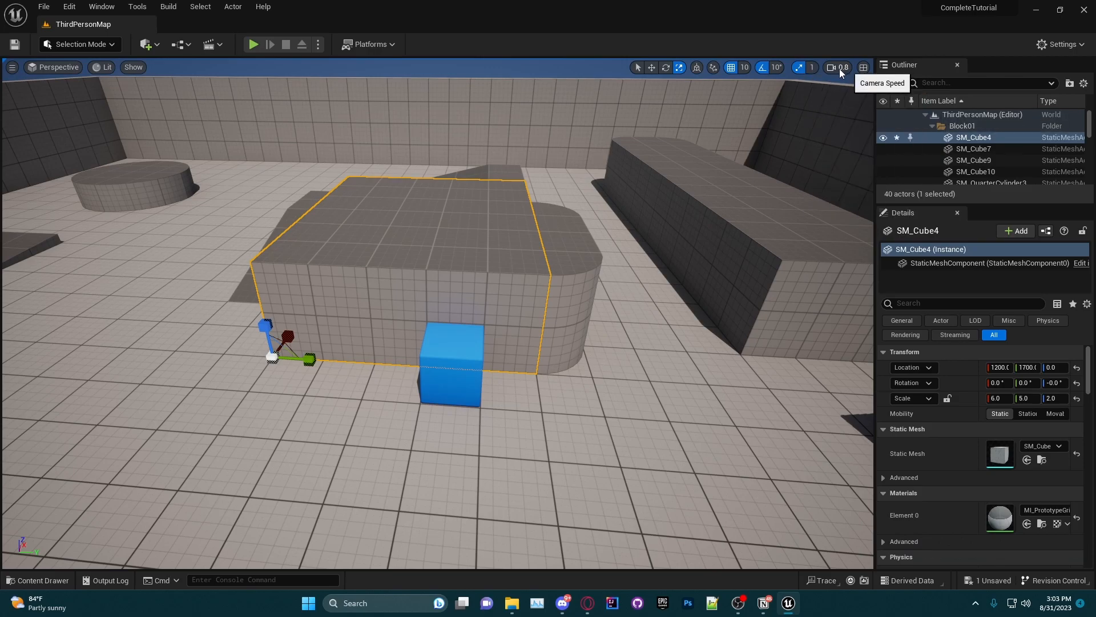
- Fly the viewport camera back and sideways from SM_Cube4 until the whole level is in view
key("w")
right_click_drag(474, 291, 502, 296)
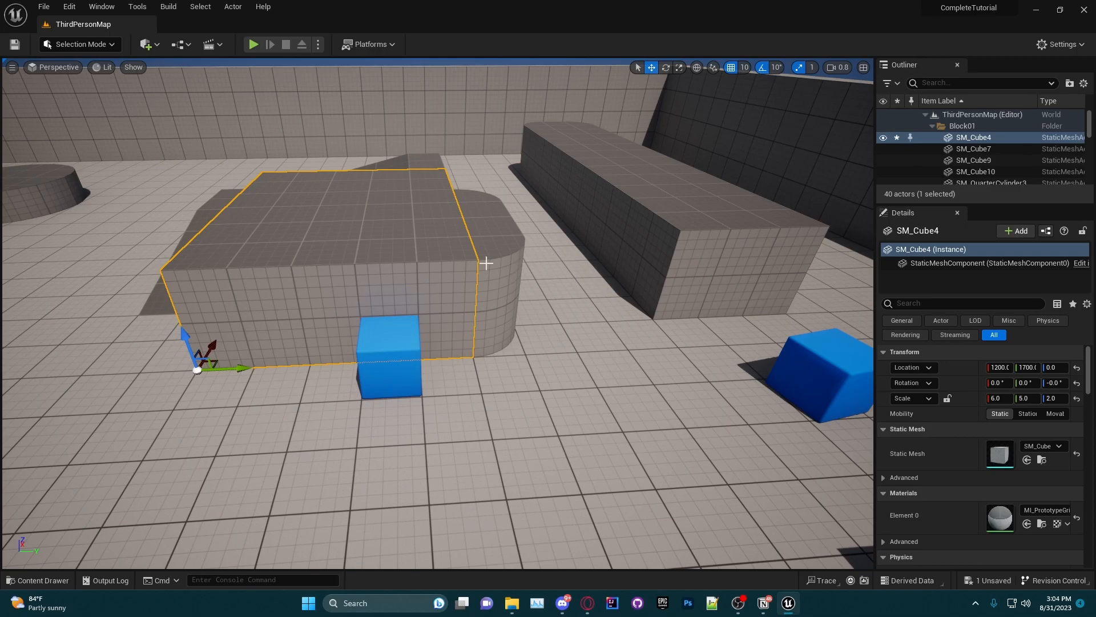
key("s")
right_click_drag(438, 314, 391, 303)
key("s")
key("d")
key("a")
key("w")
key("d")
key("s")
key("a")
key("d")
key("s")
key("a")
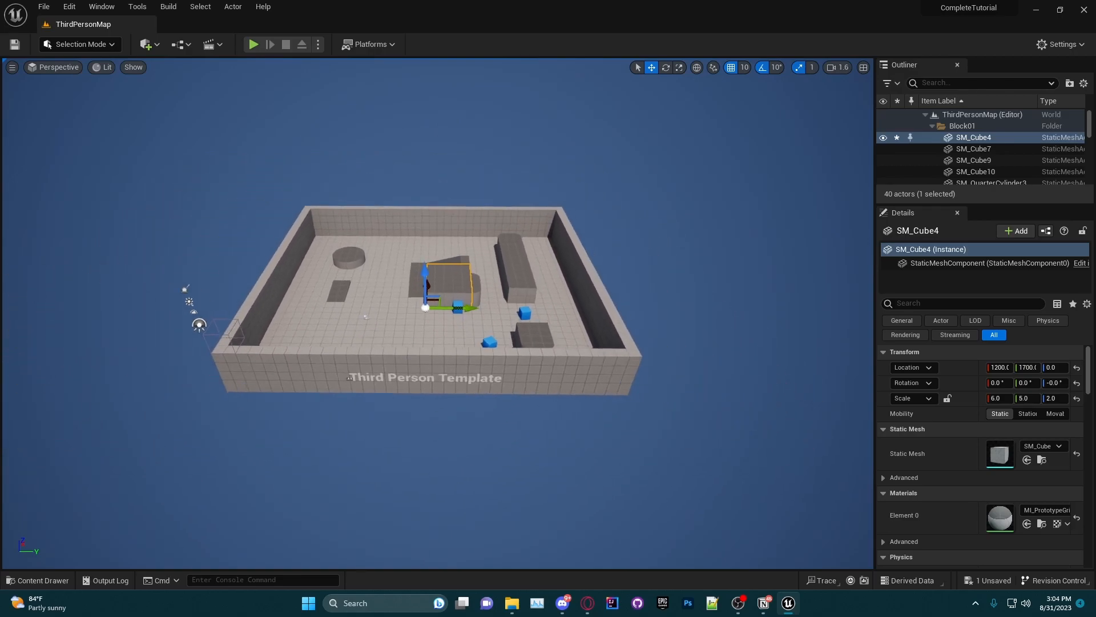
- Vary the camera speed while flying toward and away from the level, ending at 1.6
key("w")
right_click_drag(391, 303, 390, 303)
key("s")
scroll(390, 302, "up", 4)
key("w")
key("s")
scroll(391, 302, "down", 4)
key("w")
key("s")
scroll(390, 302, "down", 5)
key("w")
key("w")
- Raise the camera speed to its maximum and fly back and forth to compare
left_click(834, 67)
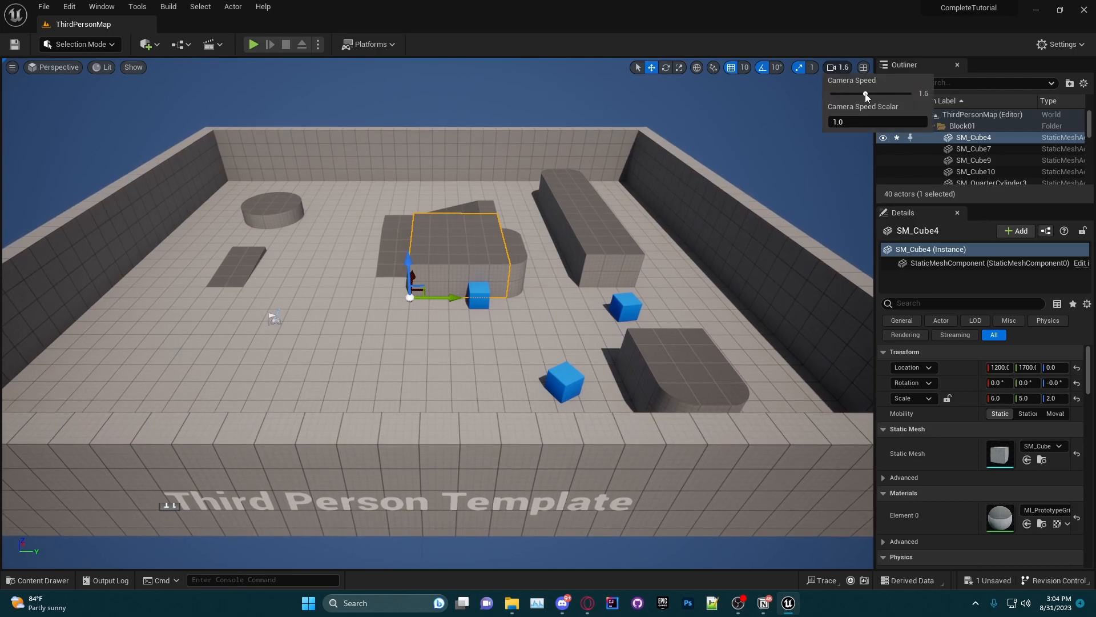
left_click_drag(867, 94, 921, 95)
right_click_drag(594, 229, 589, 230)
key("s")
key("w")
key("s")
key("w")
- Lower the camera speed and adjust it to 2.7 while flying around the level
left_click(843, 65)
left_click(877, 94)
mouse_move(528, 196)
right_mouse_down()
mouse_move(528, 177)
mouse_move(528, 211)
right_mouse_up()
key("w")
key("s")
scroll(530, 194, "down", 7)
key("w")
key("w")
key("d")
scroll(529, 182, "down", 1)
key("s")
scroll(529, 212, "up", 4)
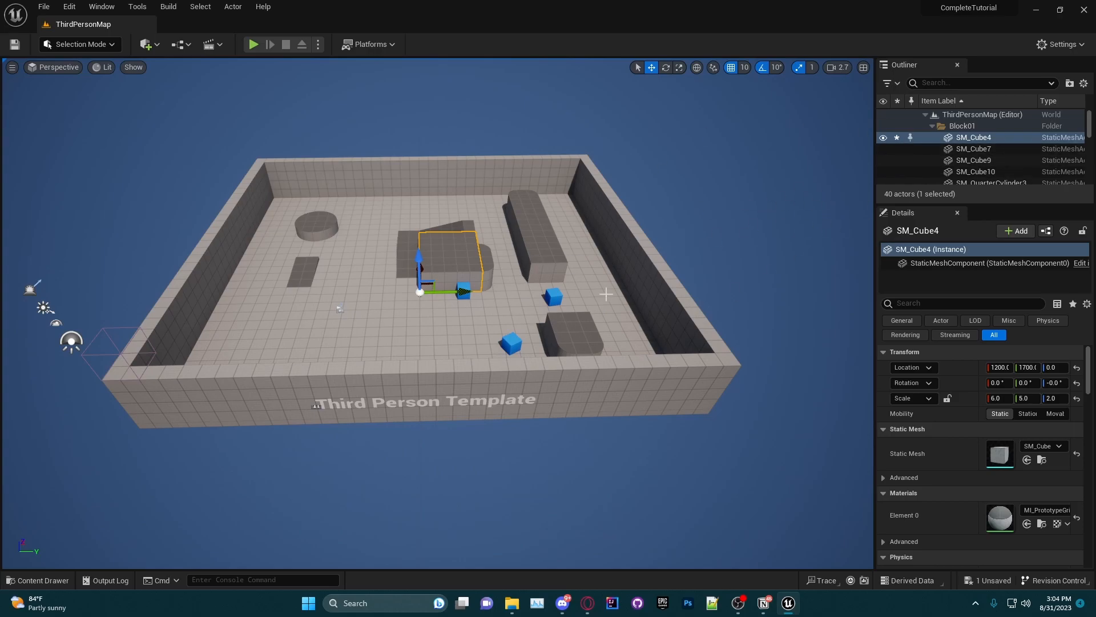
- Speed up and slow down the camera in flight, settling on 3.6 with the whole level in view
right_click_drag(525, 329, 529, 289)
scroll(525, 328, "up", 5)
key("s")
scroll(529, 289, "down", 4)
key("w")
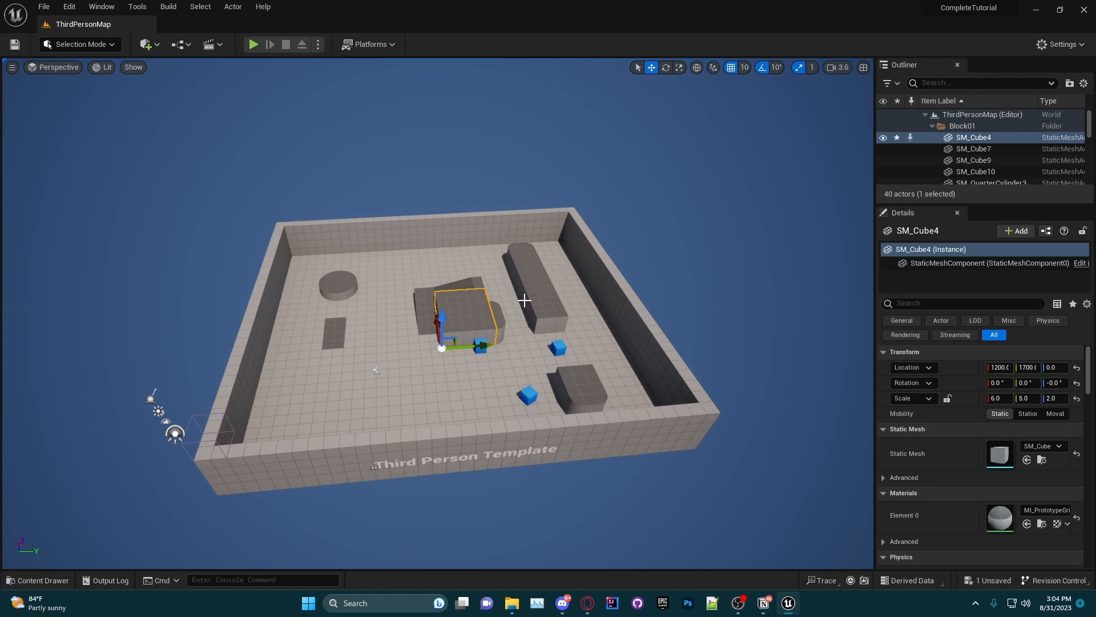
left_click(328, 294)
right_click_drag(529, 299, 497, 300)
left_click(528, 299)
- Fly far away from the level at camera speed 21, and bring the view back by focusing on SM_Cube4
right_click_drag(509, 339, 485, 247)
key("s")
scroll(508, 339, "up", 17)
key("w")
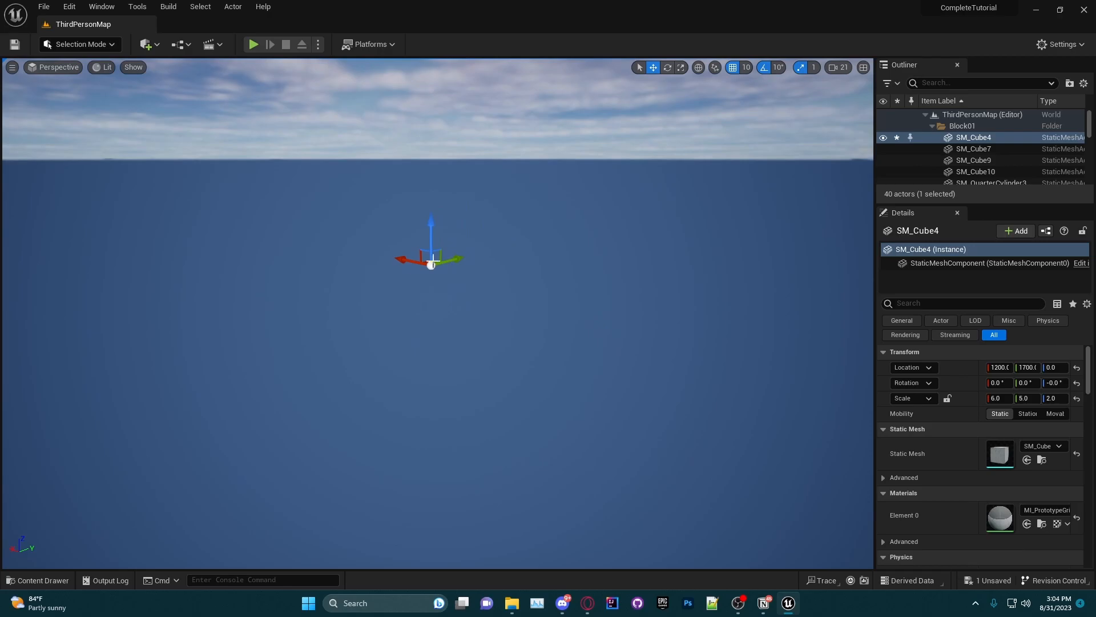
left_click(974, 140)
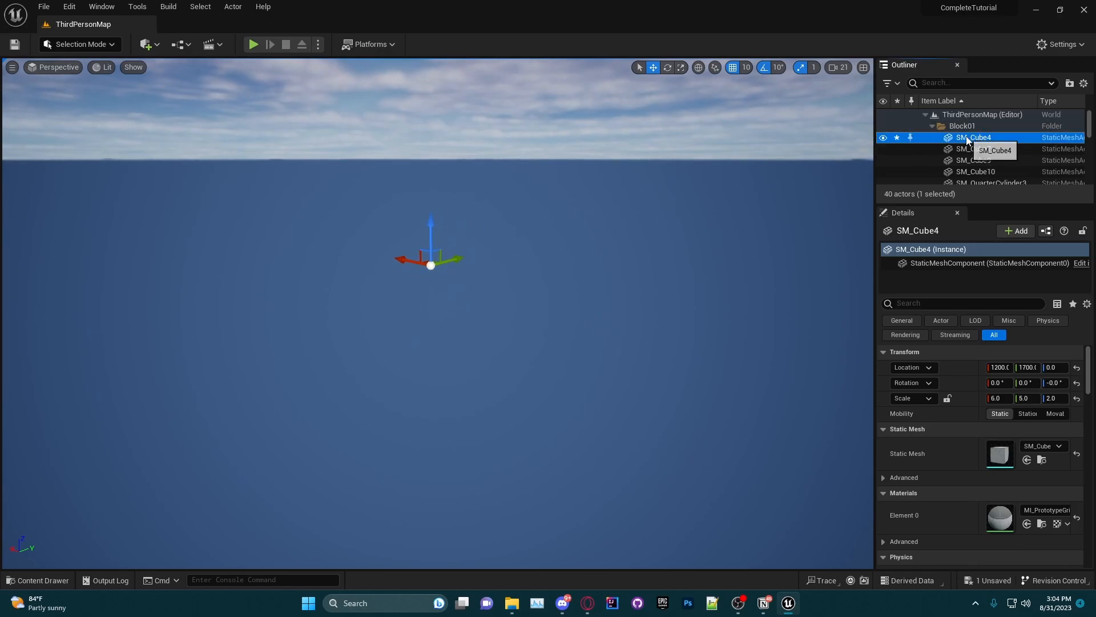
key("f")
- Slow the camera to 2.7 and fly to a close view above SM_Cube4
right_click_drag(678, 231, 568, 328)
key("s")
scroll(594, 280, "down", 5)
key("w")
key("d")
scroll(577, 320, "down", 4)
key("w")
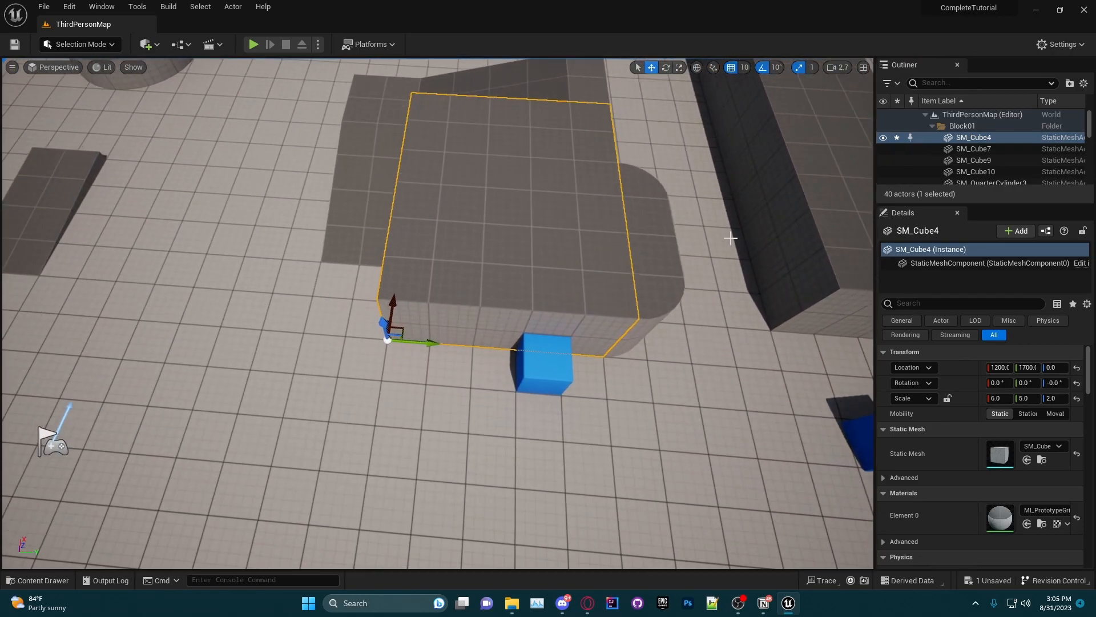
- Fly out of sight of the level once more, and refocus the view on SM_Cube4
key("s")
scroll(778, 217, "up", 8)
right_click_drag(780, 230, 702, 237)
scroll(691, 220, "up", 3)
left_click(969, 139)
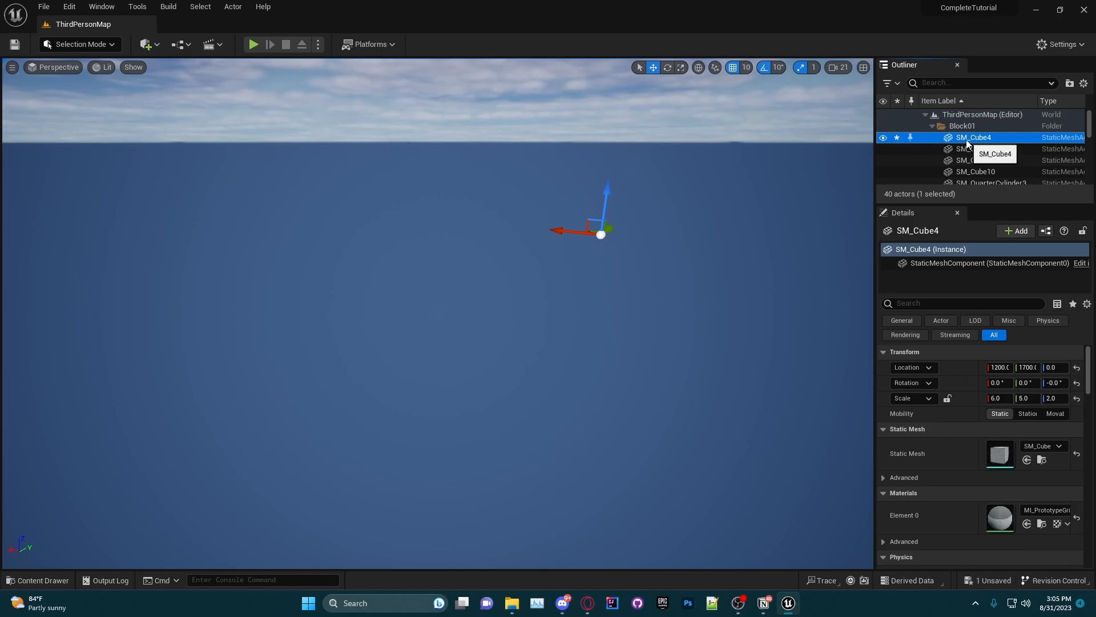
key("f")
- Reduce the camera speed to 2.7 and frame the entire walled level from the front
key("s")
right_click_drag(587, 285, 442, 294)
scroll(588, 284, "down", 2)
key("w")
scroll(445, 285, "down", 11)
key("s")
right_click_drag(622, 290, 599, 289)
scroll(622, 289, "down", 4)
key("w")
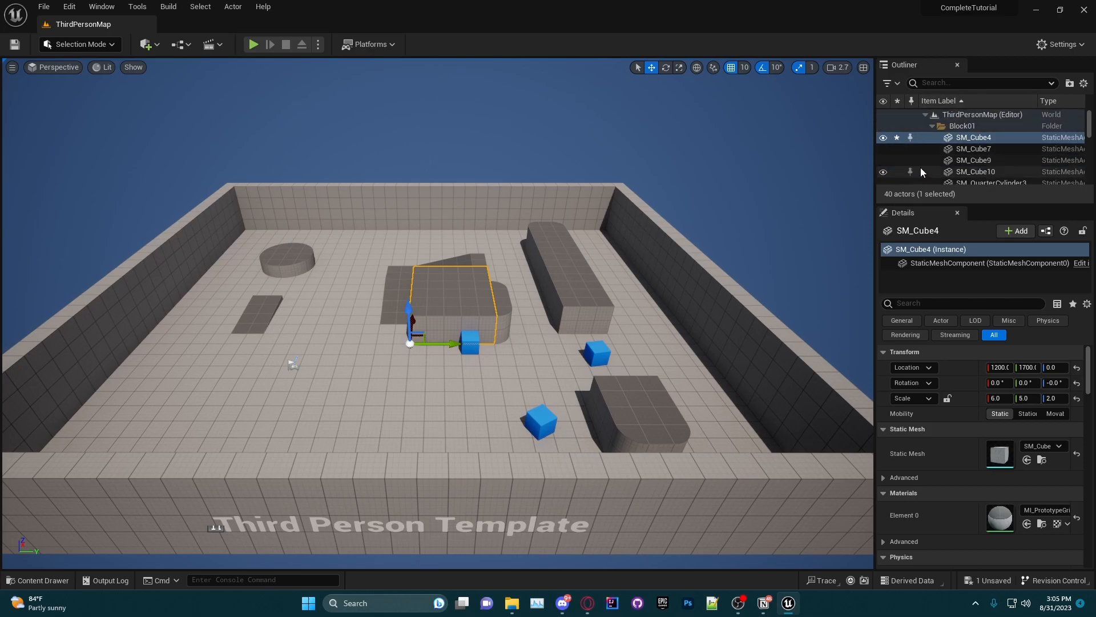
- Select the long block, reselect SM_Cube4, and fly closer to it at camera speed 1.5
left_click(570, 294)
left_click(461, 311)
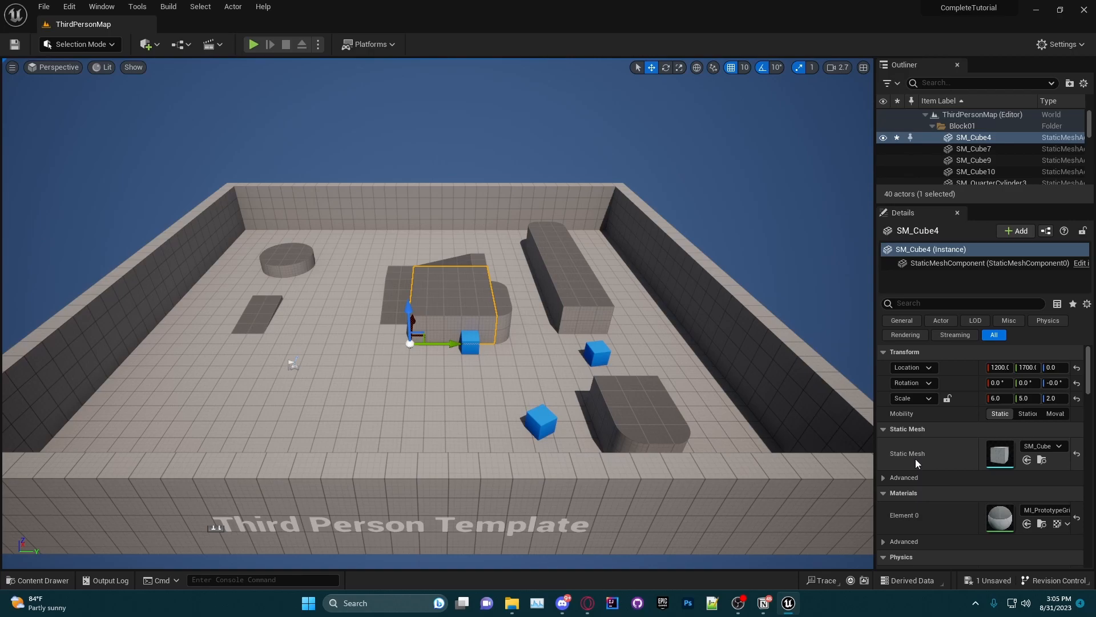
key("w")
right_click_drag(496, 372, 528, 400)
scroll(497, 372, "down", 4)
right_click_drag(366, 312, 362, 310)
scroll(366, 312, "down", 1)
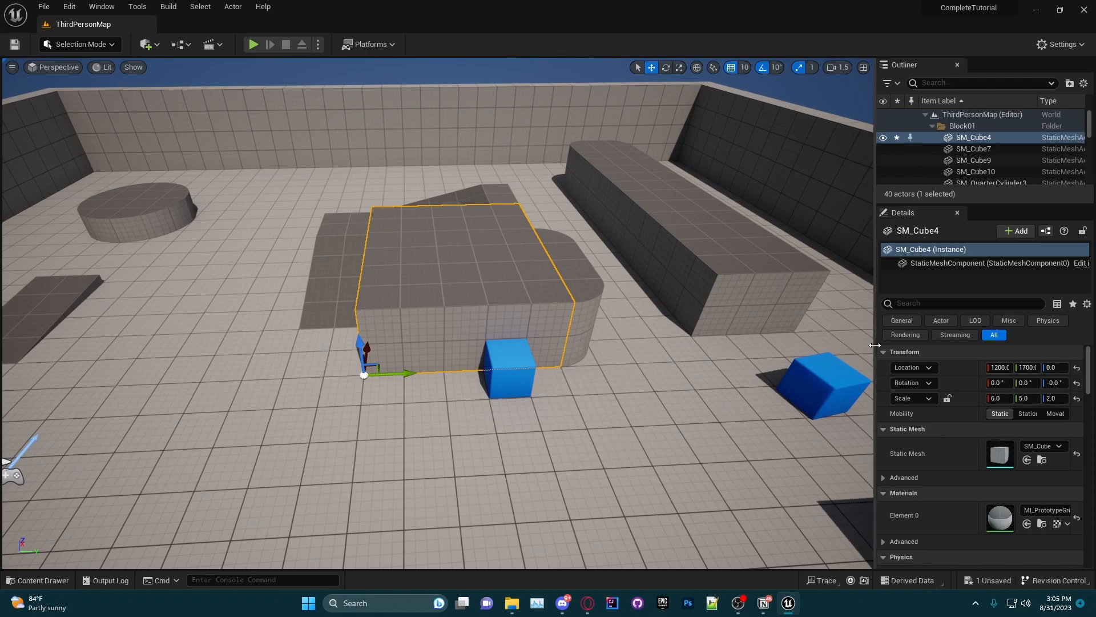
- Widen the Details panel to show SM_Cube4's full transform values, and check the rotate and translate gizmos
left_click_drag(874, 344, 813, 346)
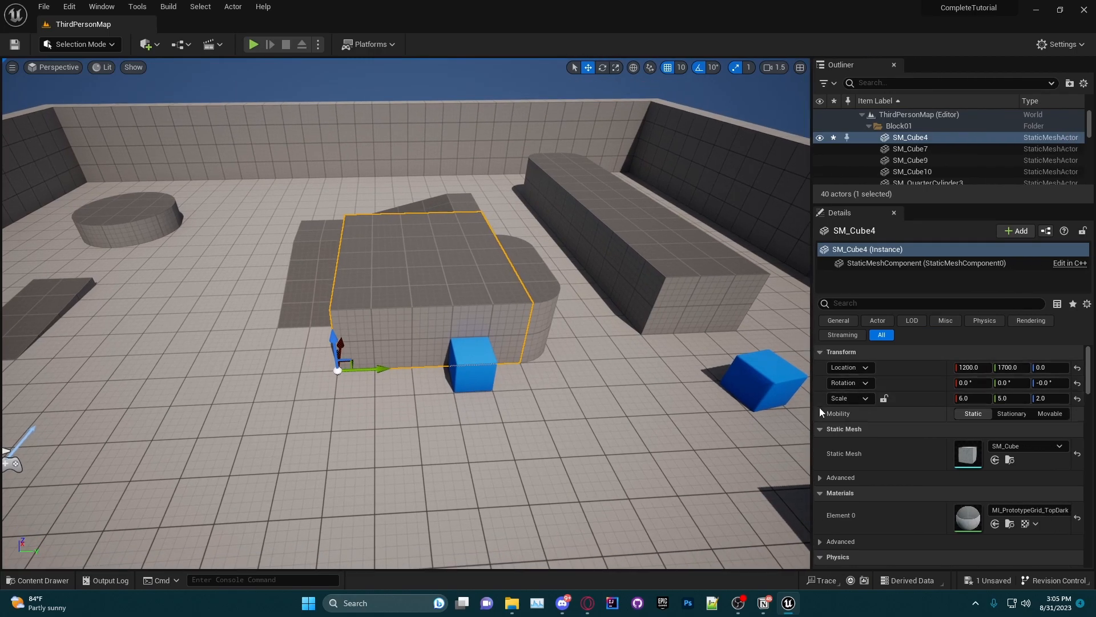
right_click_drag(645, 365, 596, 366)
key("e")
mouse_move(391, 403)
left_mouse_down()
mouse_move(480, 394)
mouse_move(391, 403)
left_mouse_up()
key("w")
right_click_drag(714, 377, 736, 375)
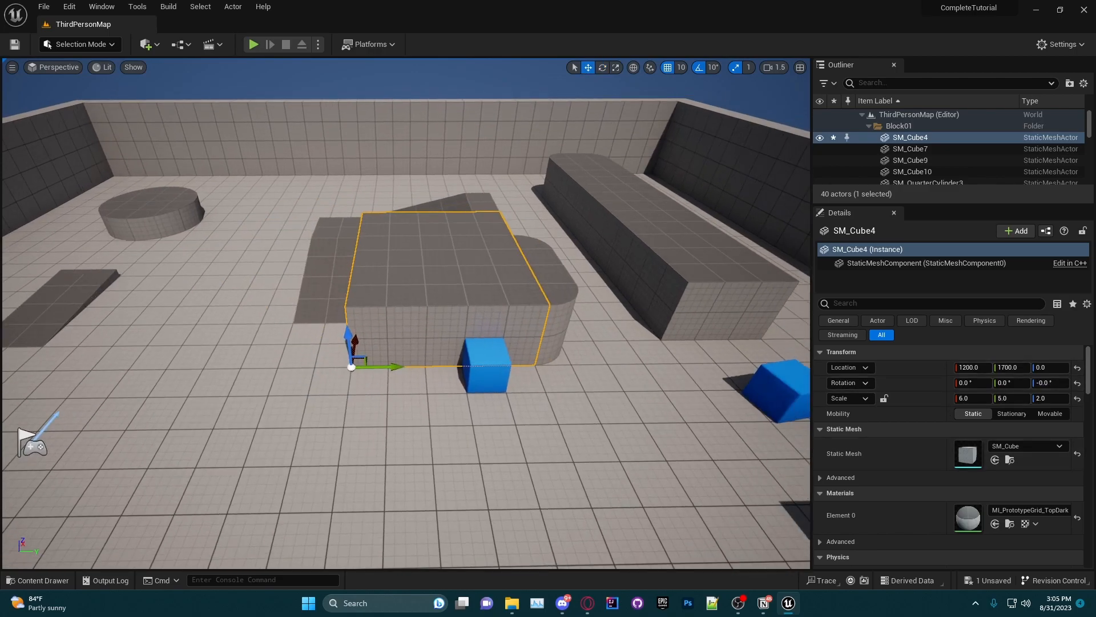
- Try replacing SM_Cube4's static mesh with SM_Cube_01, undo the replacement, and view its material and physics properties
scroll(905, 432, "down", 1)
scroll(854, 426, "down", 1)
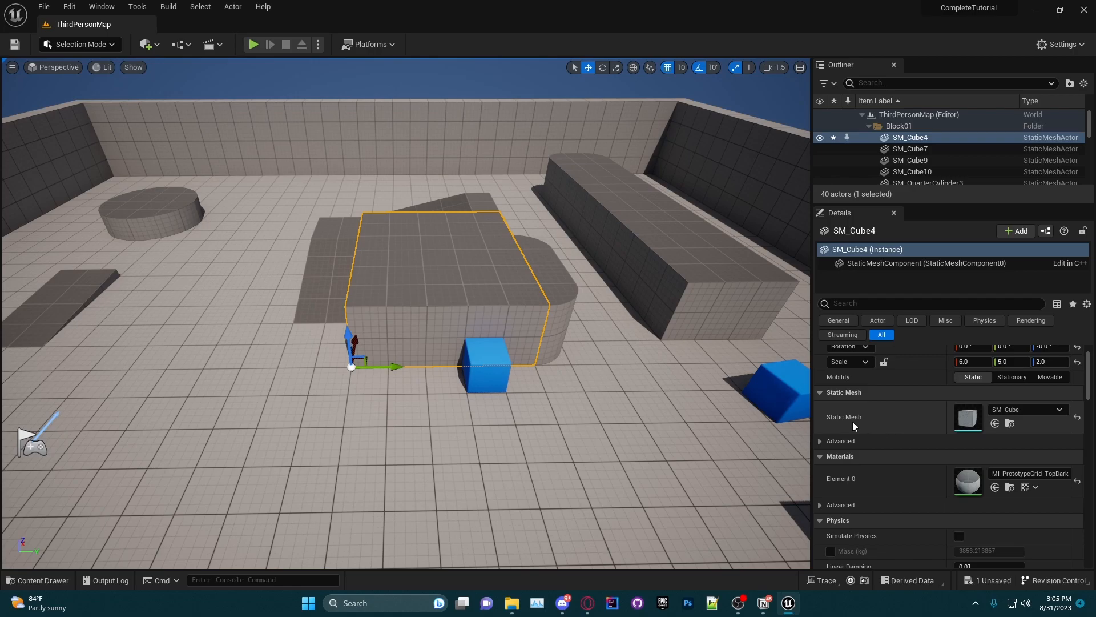
left_click(1000, 411)
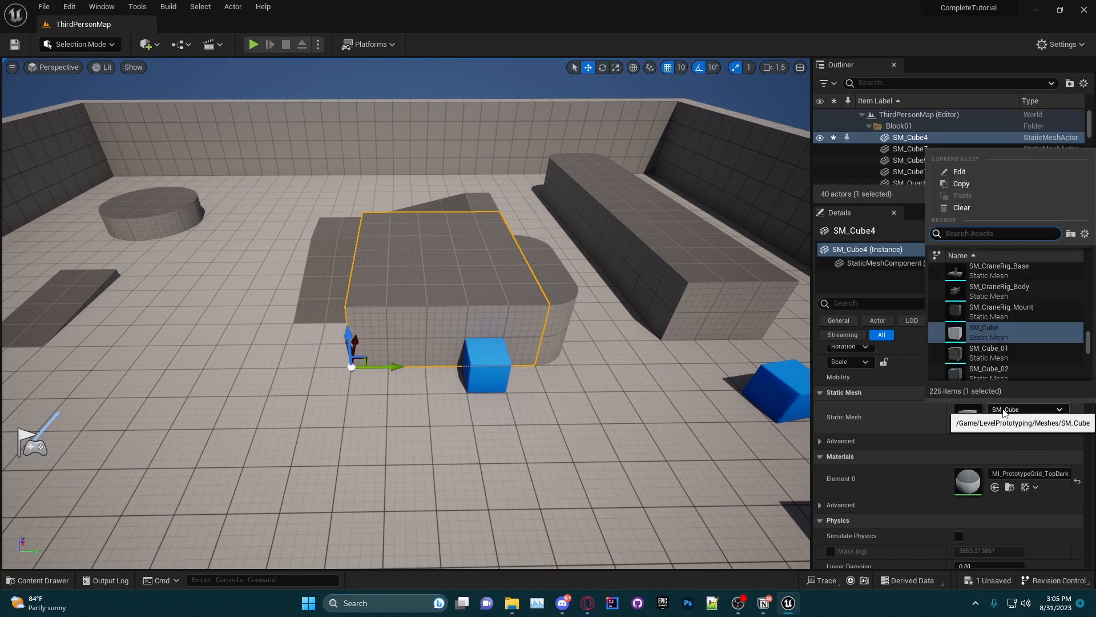
left_click(1008, 359)
key("w")
right_click_drag(687, 379, 717, 436)
key("ctrl+z")
scroll(879, 440, "down", 3)
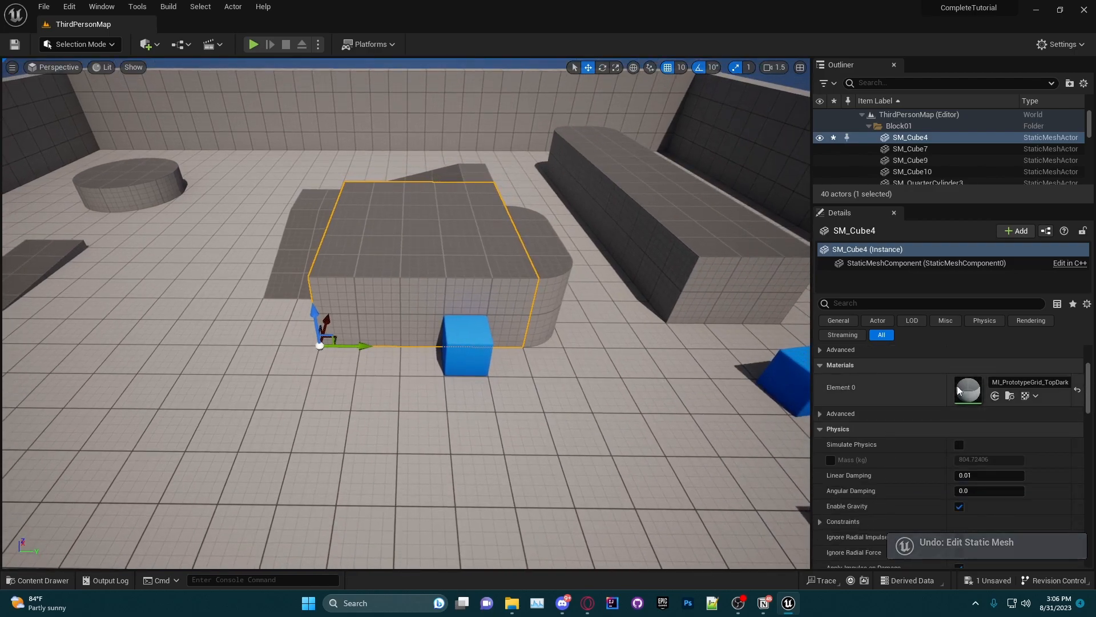
- Try a different Element 0 material on SM_Cube4, view the block up close, and undo the replacement
left_click(1019, 382)
left_click(1004, 326)
key("a")
right_click_drag(725, 365, 698, 372)
key("w")
key("s")
key("ctrl+z")
- Select the blue SM_ChamferCube, toggle its Simulate Physics option, and reselect the SM_Cube4 block
scroll(885, 400, "down", 3)
scroll(886, 400, "down", 1)
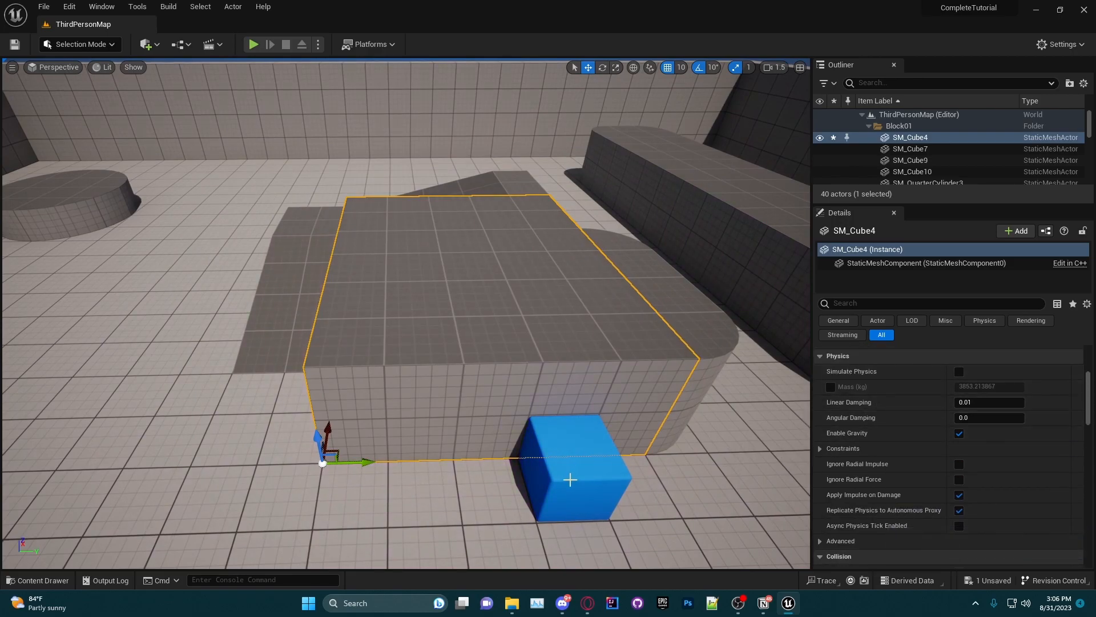
left_click(570, 479)
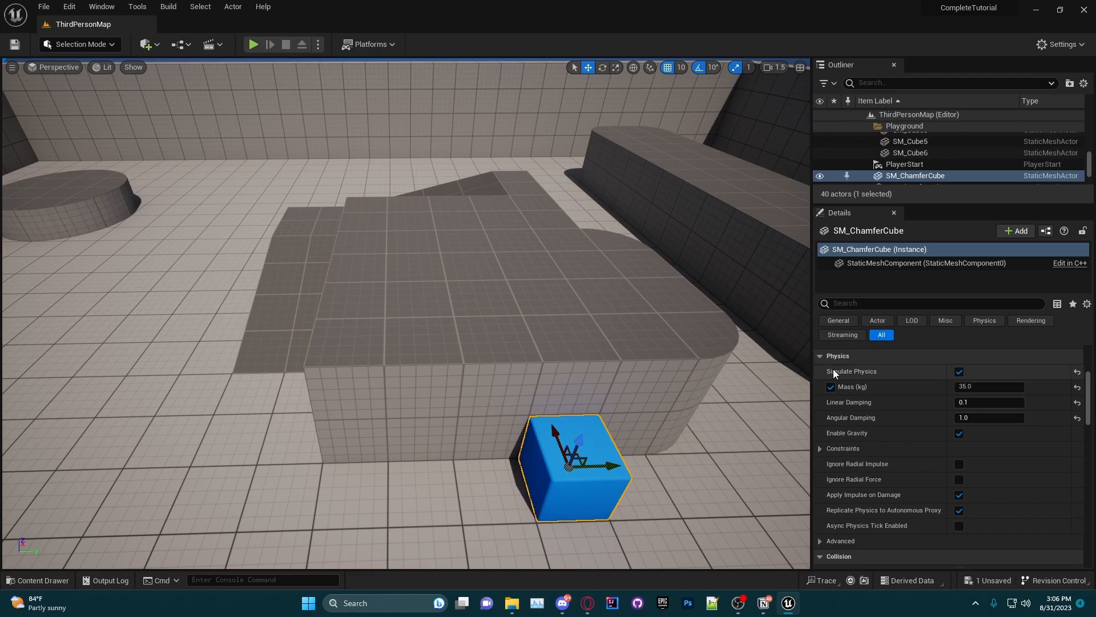
left_click(959, 373)
left_click(528, 383)
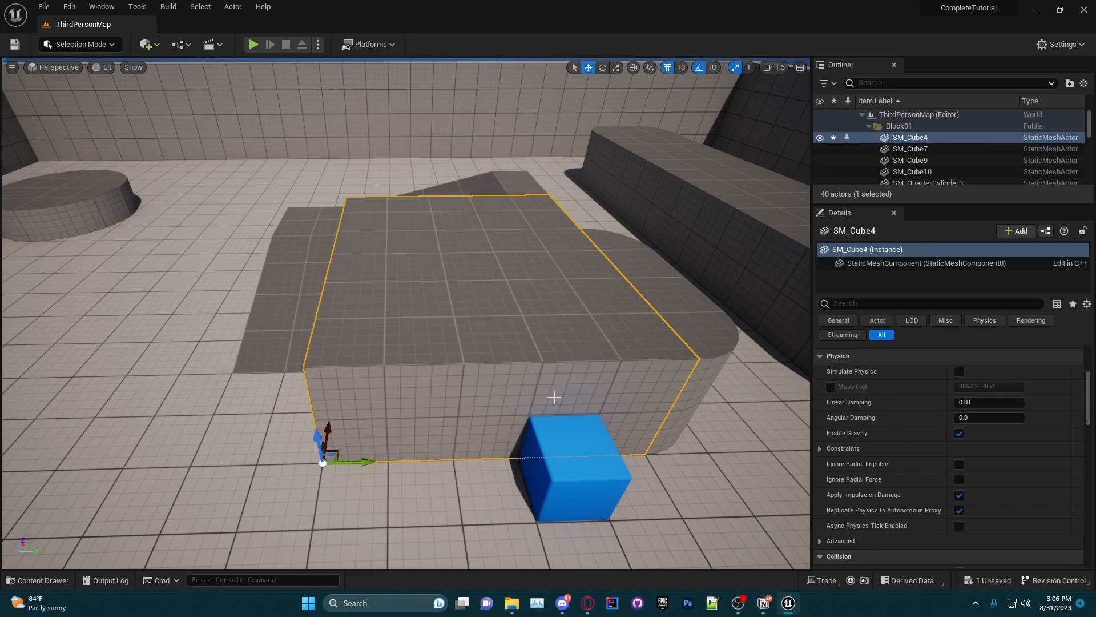
- Set SM_Cube4's Collision Presets to NoCollision
scroll(825, 433, "down", 2)
scroll(850, 434, "down", 3)
scroll(884, 423, "up", 4)
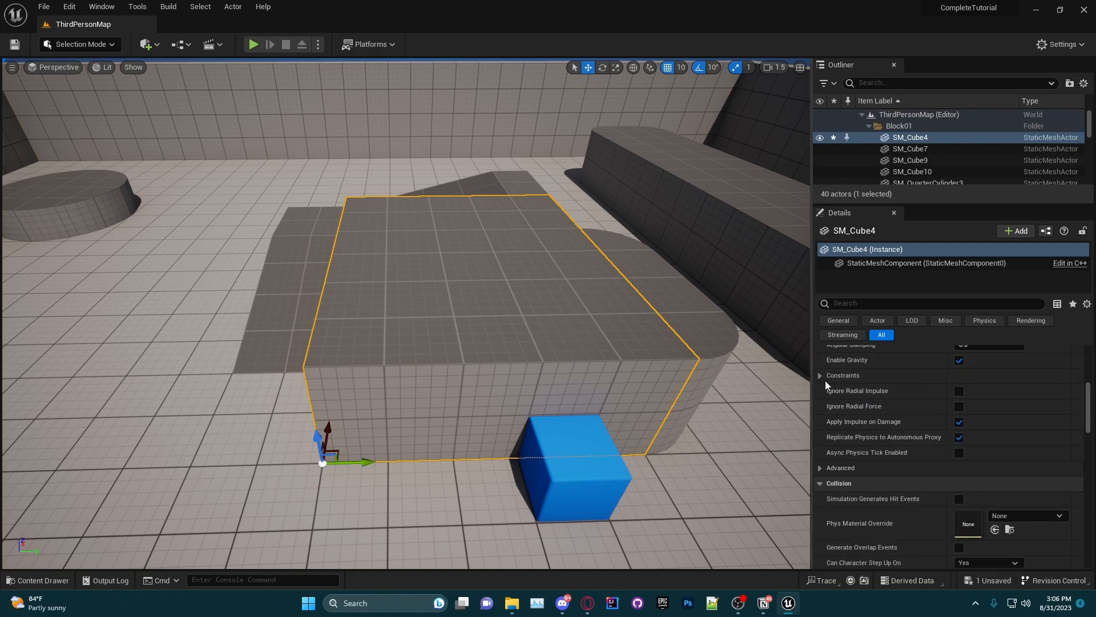
scroll(862, 427, "down", 3)
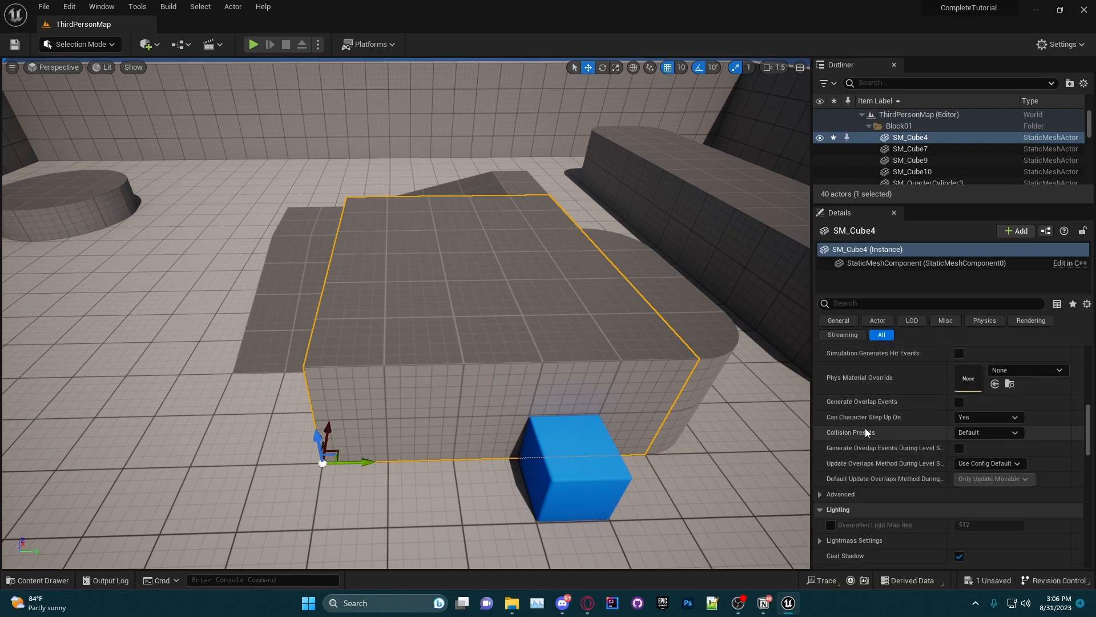
scroll(913, 364, "up", 1)
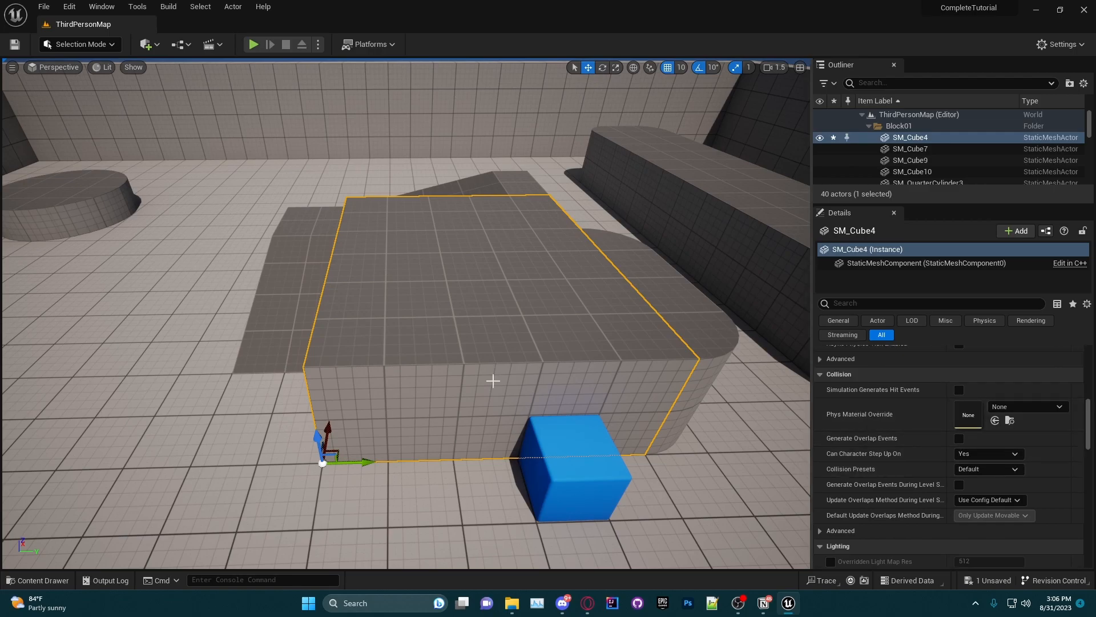
left_click(964, 472)
left_click(998, 271)
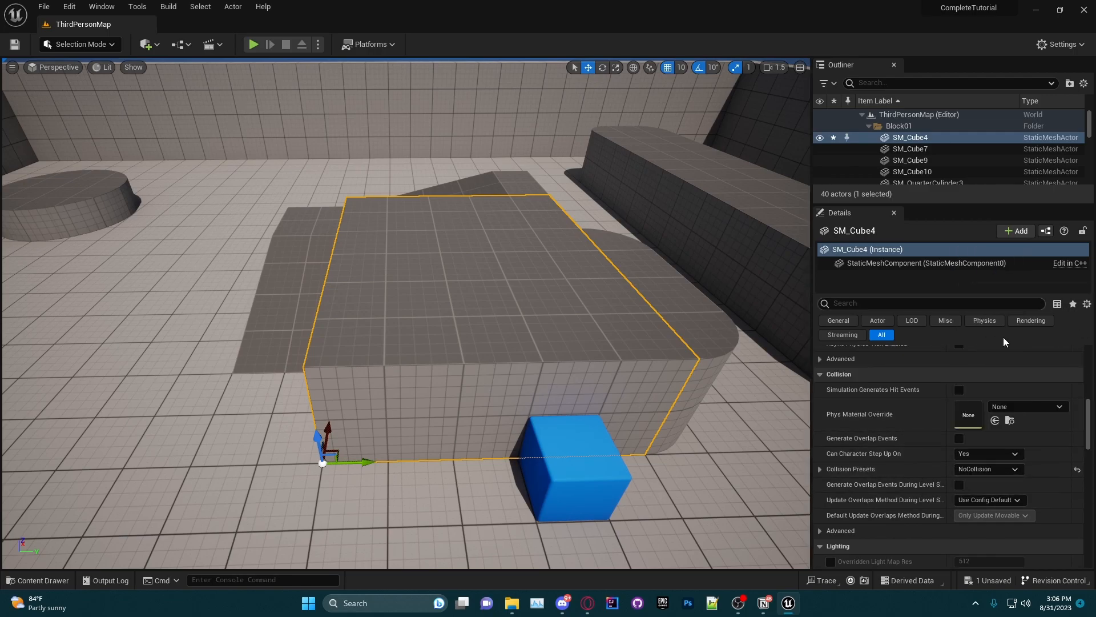
- Play the level, run the character into SM_Cube4 to test its collision, and stop playing
left_click(253, 45)
key("w")
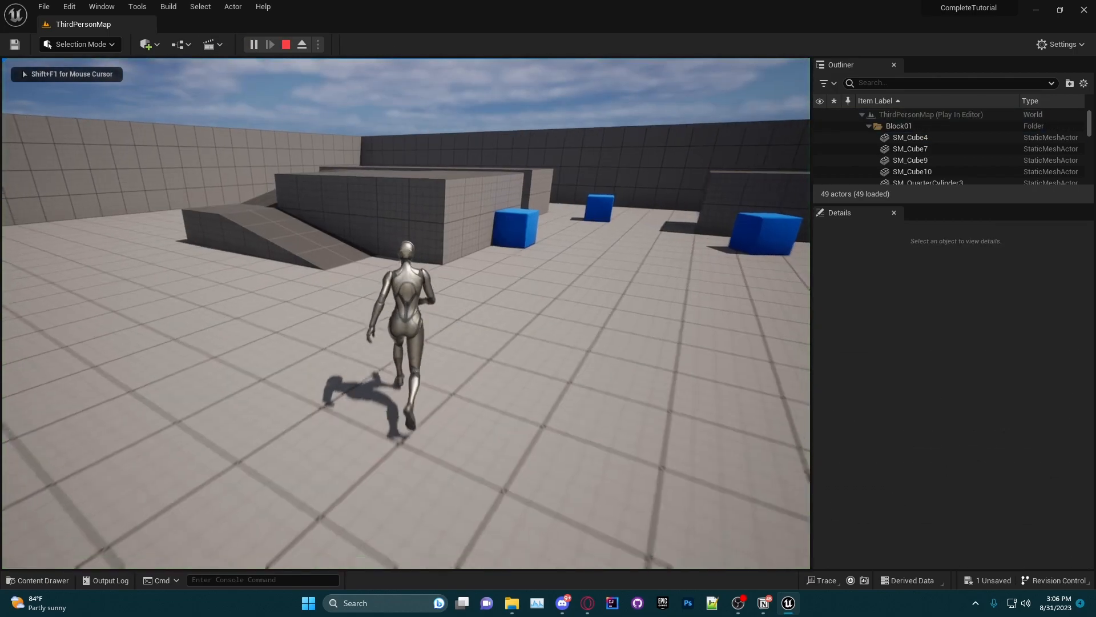
key("a")
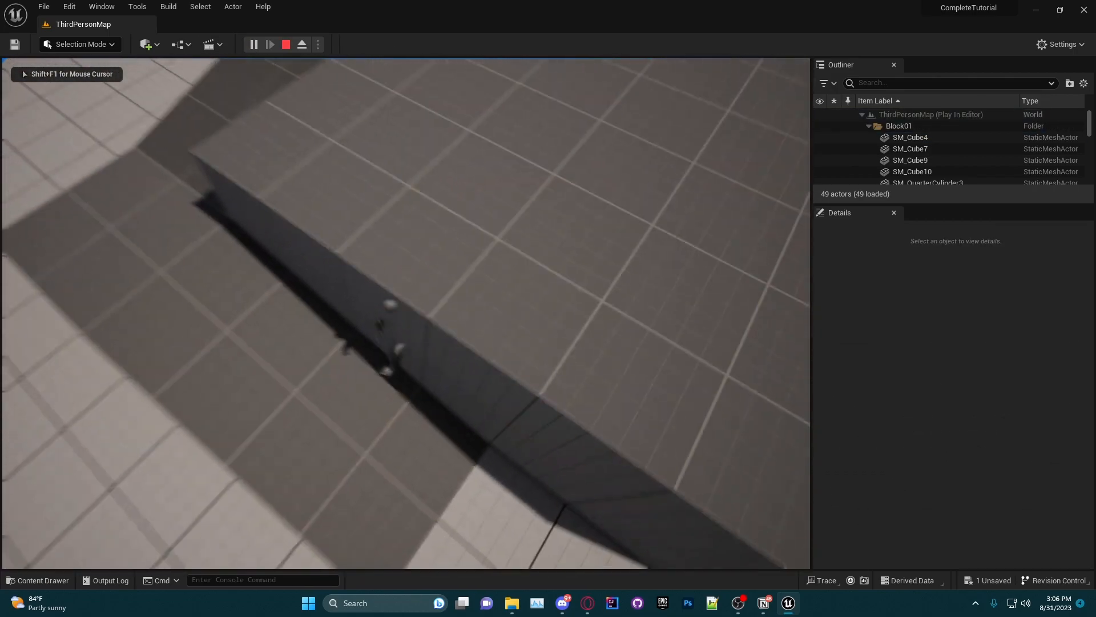
key("s")
key("Escape")
- Restore SM_Cube4's Collision Presets to Default
key("d")
right_click_drag(457, 303, 366, 331)
left_click(981, 469)
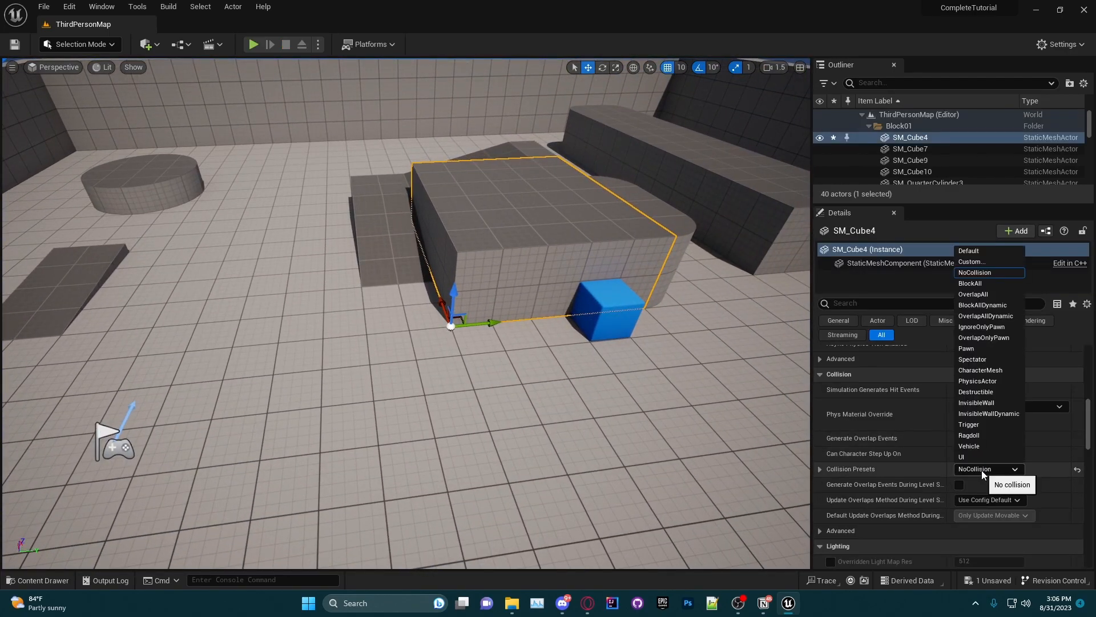
left_click(977, 260)
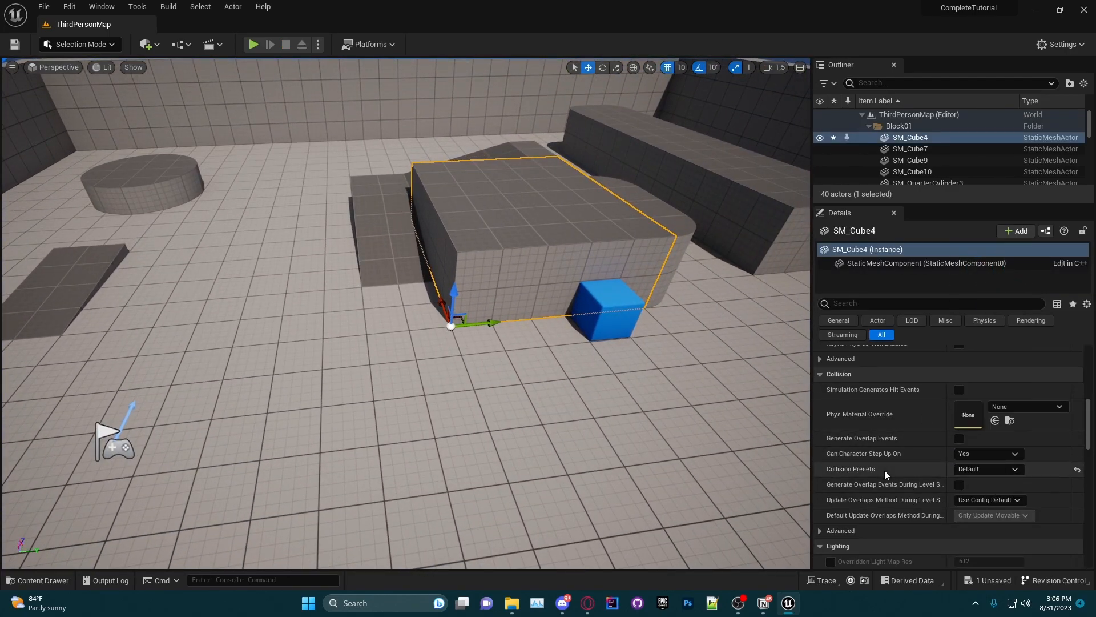
- Switch SM_Cube4's Cast Shadow off and on again, and do the same with its Visible option
scroll(868, 437, "down", 6)
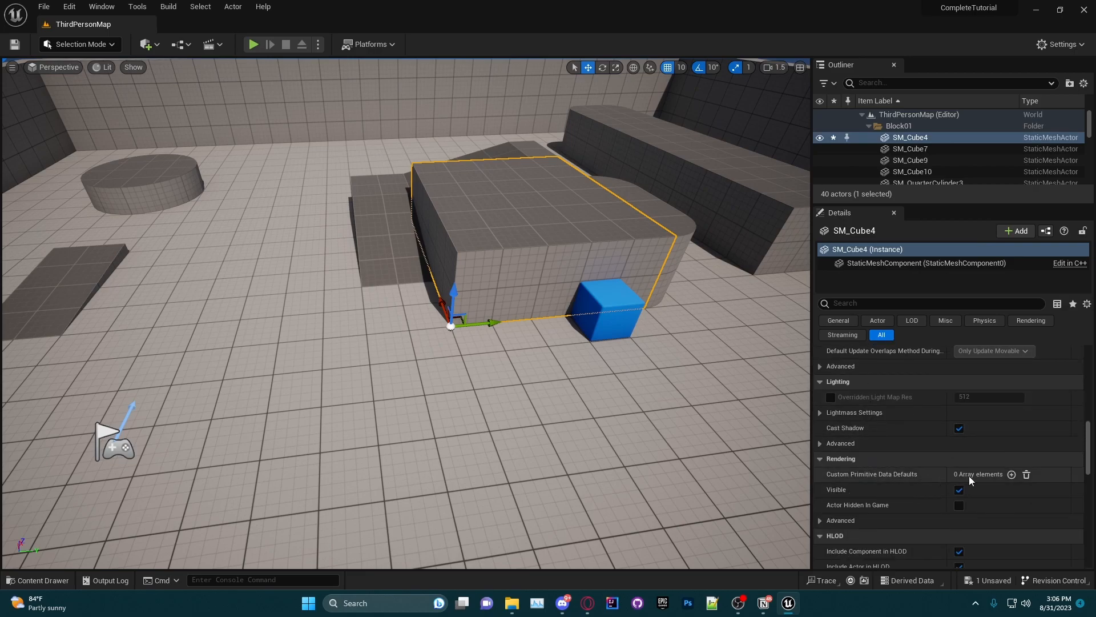
left_click(960, 429)
left_click(961, 429)
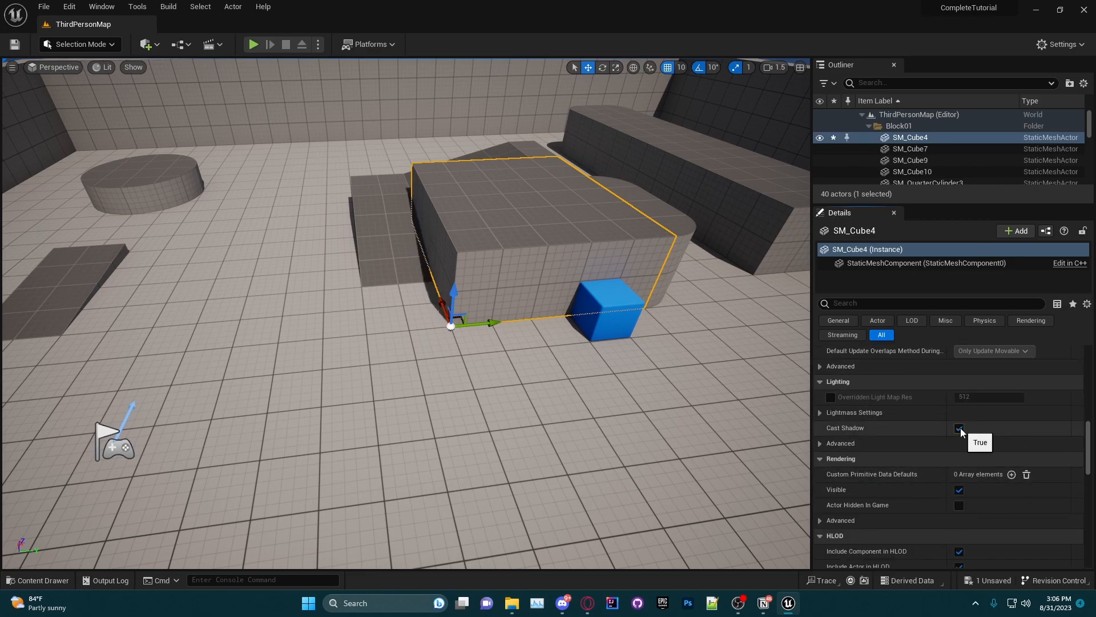
scroll(880, 443, "down", 3)
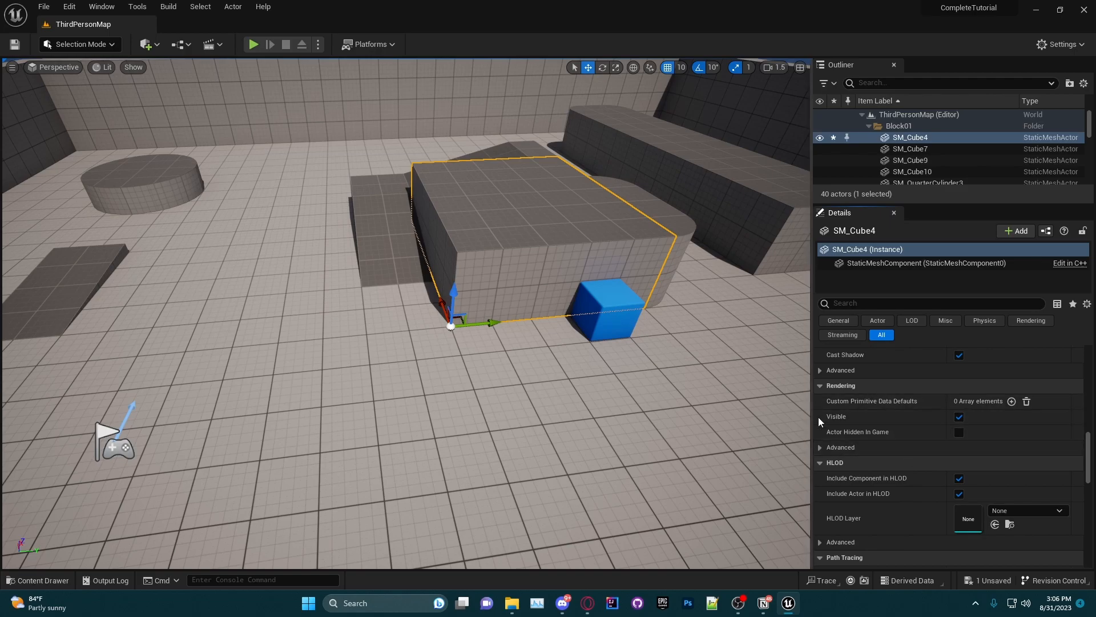
left_click(960, 416)
left_click(960, 416)
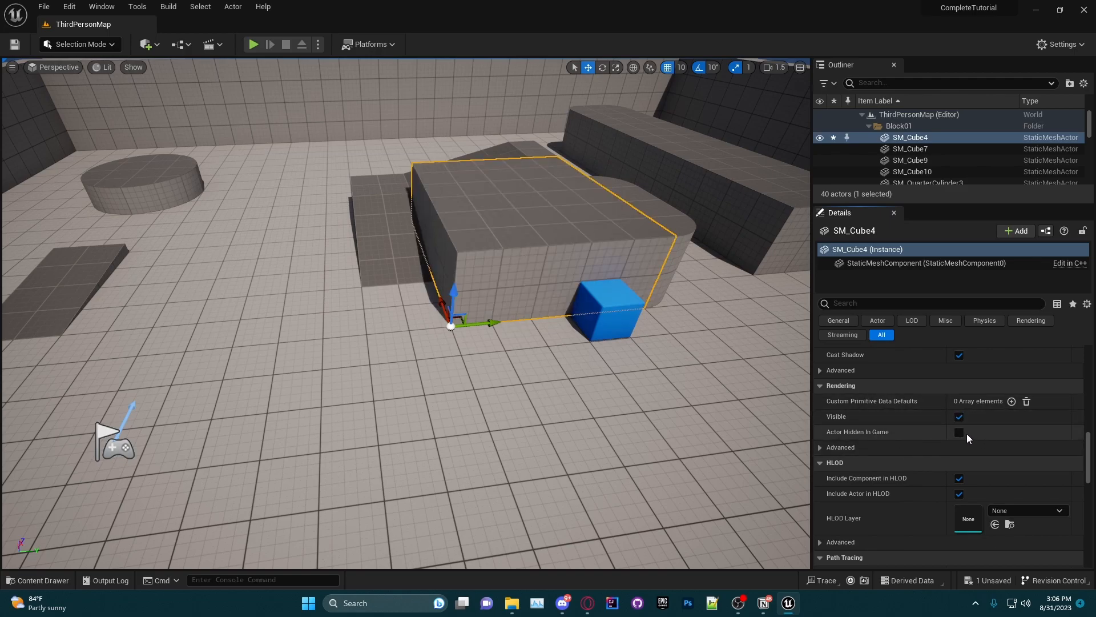
- Examine SM_Cube4's remaining properties from HLOD through Virtual Texture, Tags, Replication and Actor, and return to its Transform values
scroll(875, 444, "down", 3)
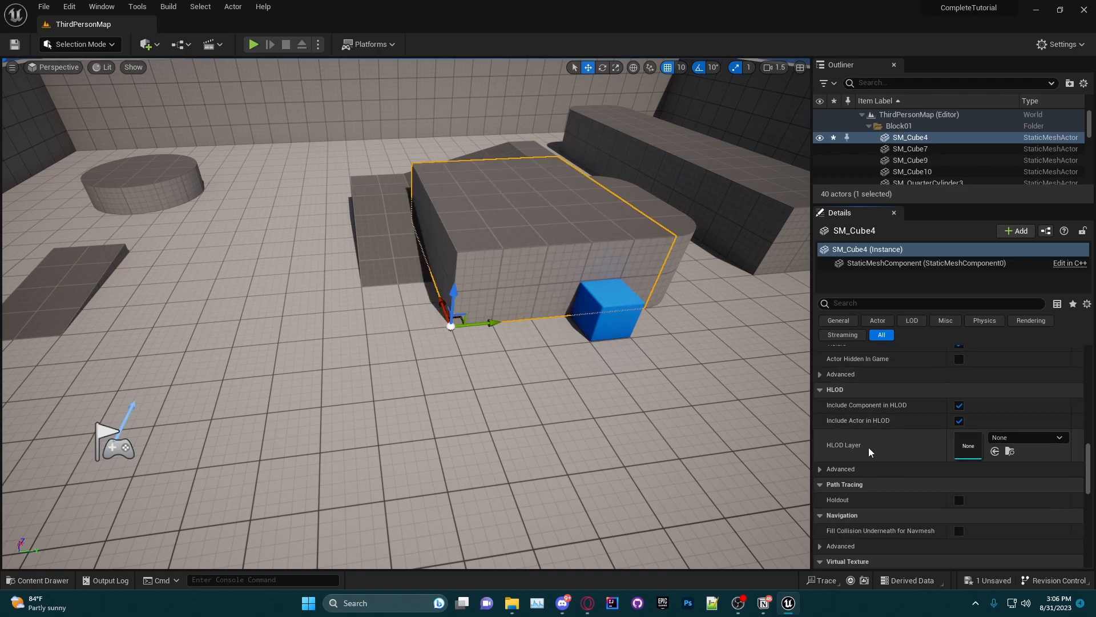
scroll(868, 451, "down", 4)
scroll(863, 499, "down", 5)
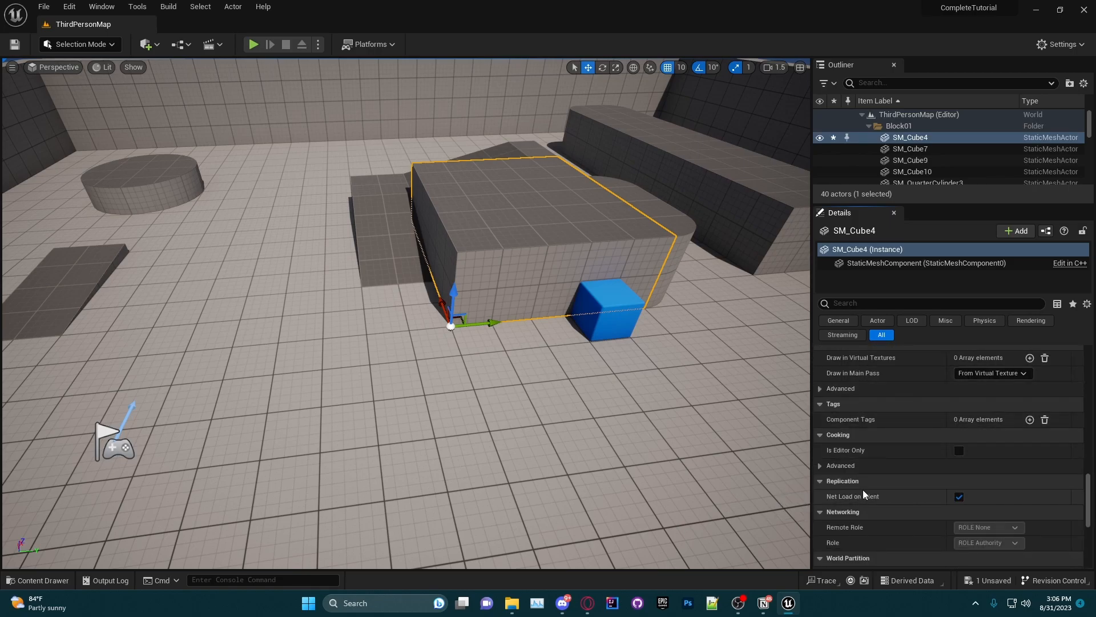
scroll(865, 494, "up", 1)
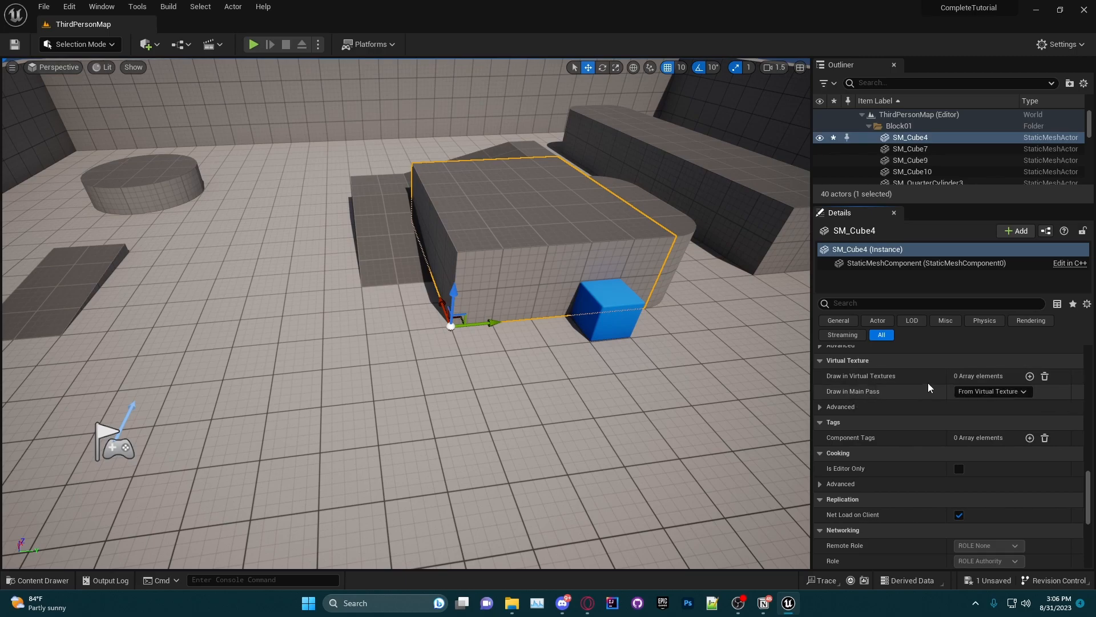
scroll(869, 444, "down", 6)
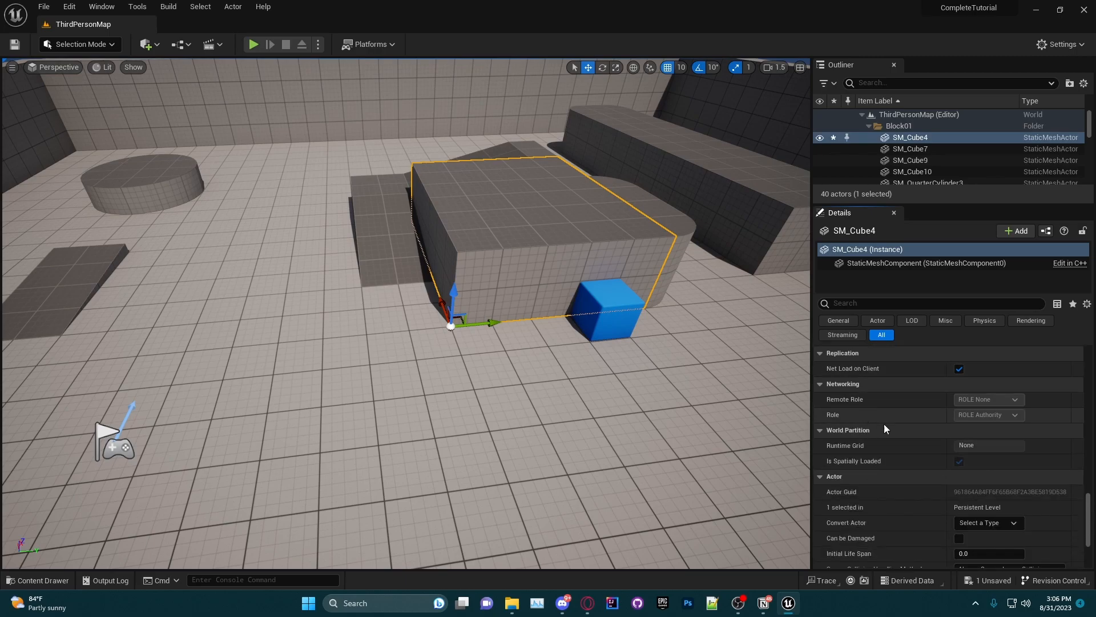
scroll(864, 449, "down", 2)
scroll(860, 452, "up", 20)
scroll(862, 426, "up", 15)
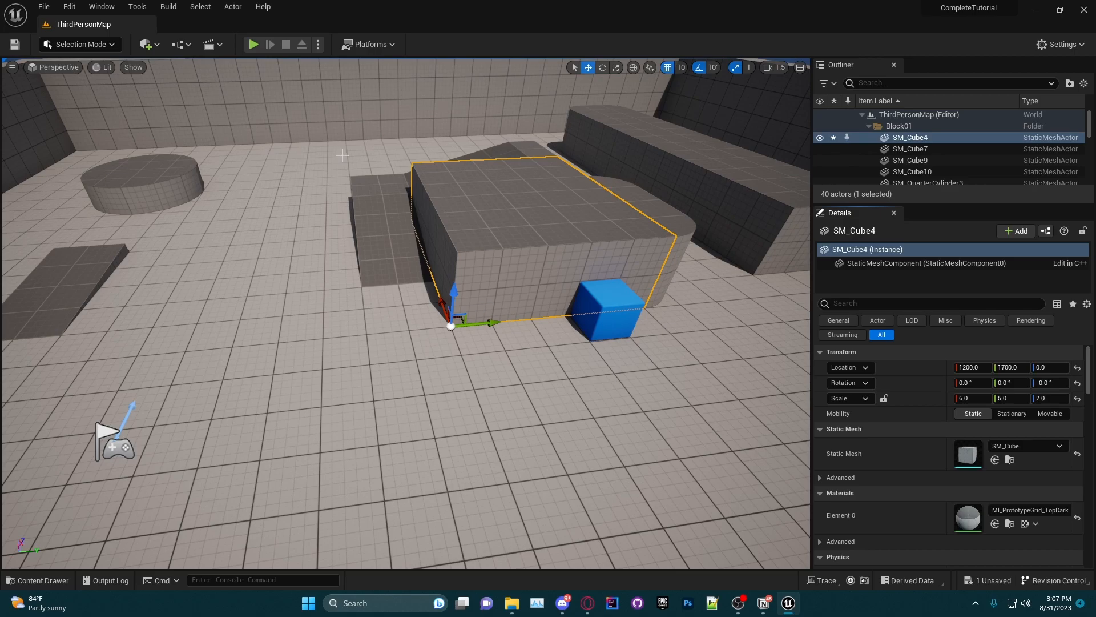
- Select the ramp beside the block, reselect SM_Cube4, and focus the viewport on it
left_click(403, 230)
left_click(443, 174)
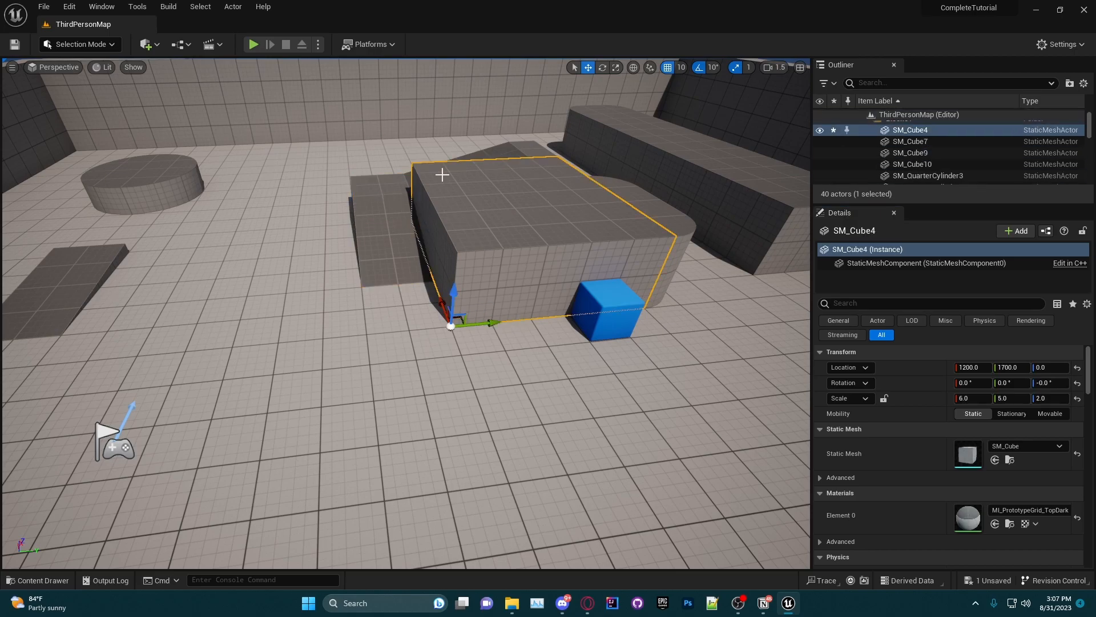
key("f")
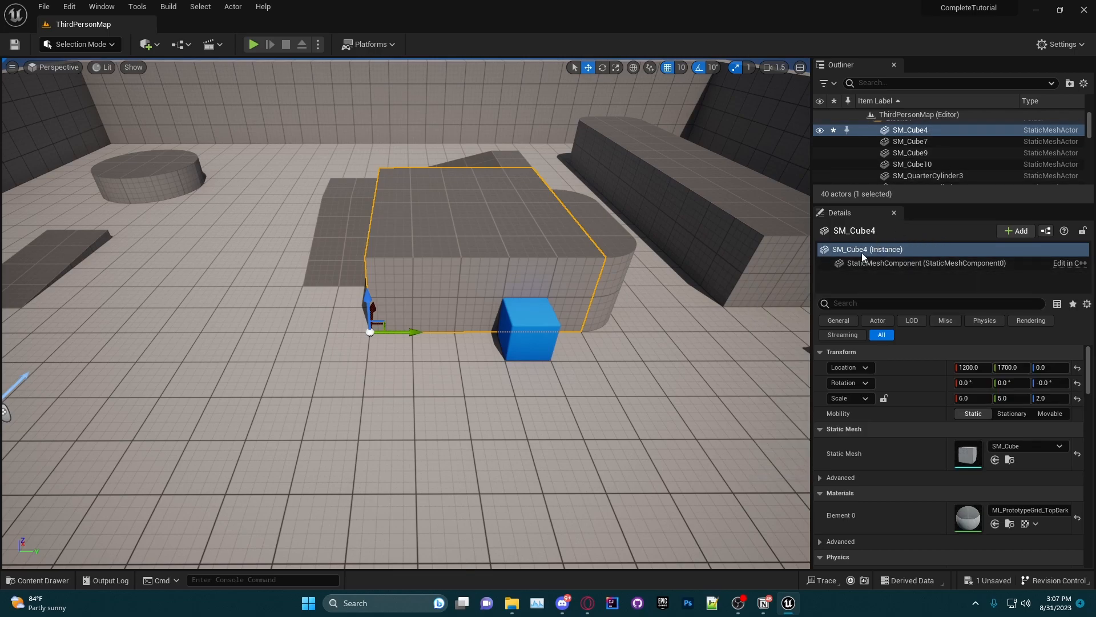
key("f")
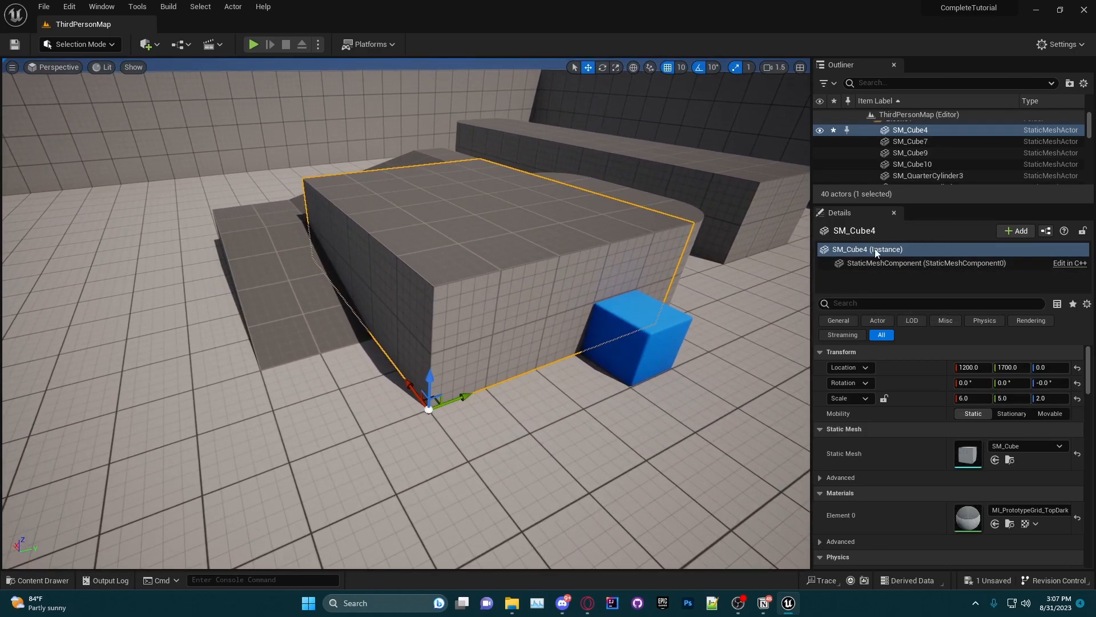
- View the properties of SM_Cube4's StaticMeshComponent and return to the SM_Cube4 instance
left_click(868, 264)
scroll(907, 436, "down", 2)
scroll(907, 440, "up", 2)
left_click(850, 249)
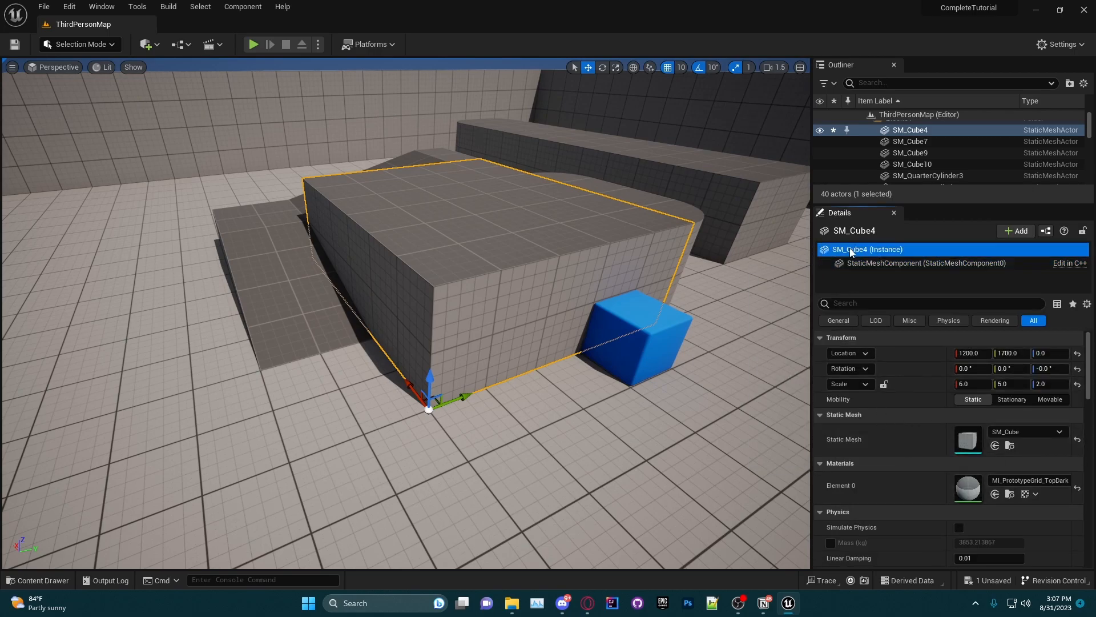
scroll(594, 388, "down", 5)
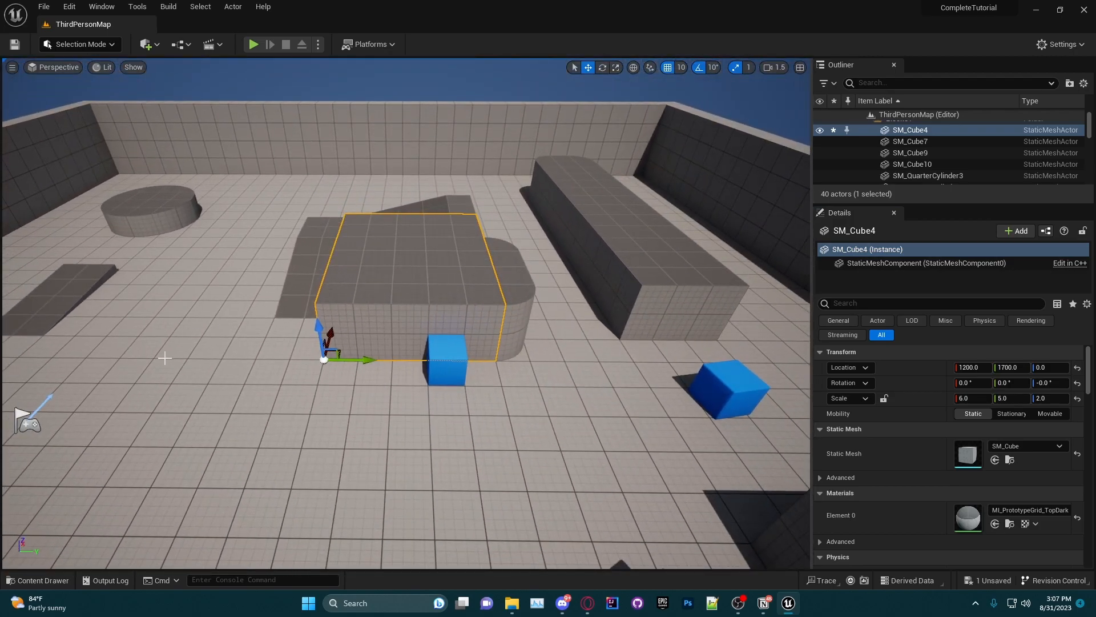
- Display the project's Content folder and show its ThirdPerson folder in File Explorer
left_click(36, 583)
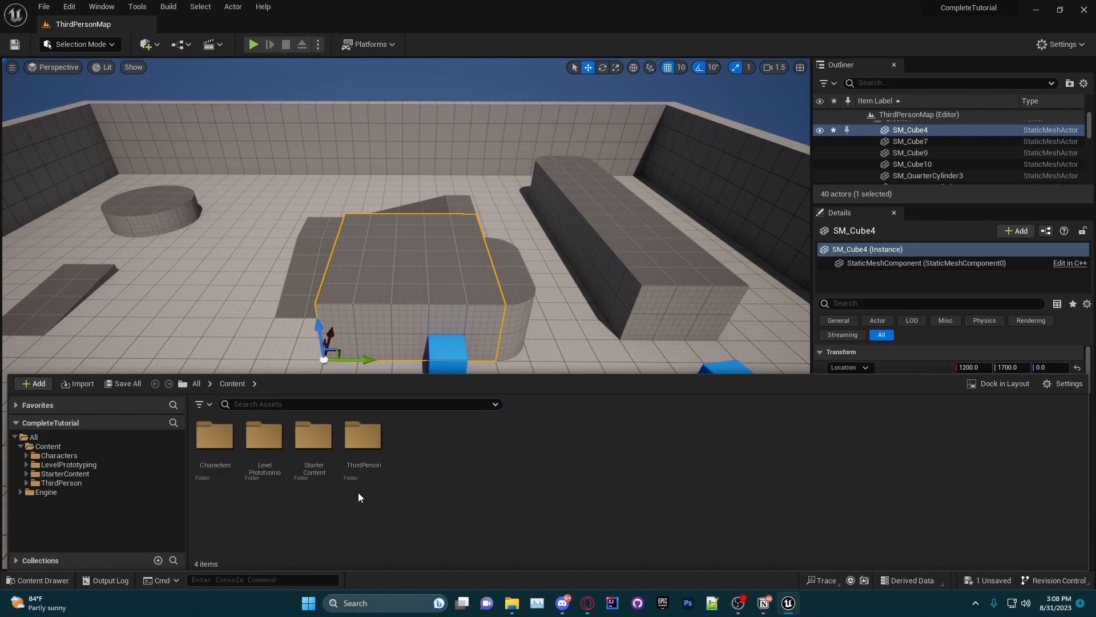
right_click(378, 444)
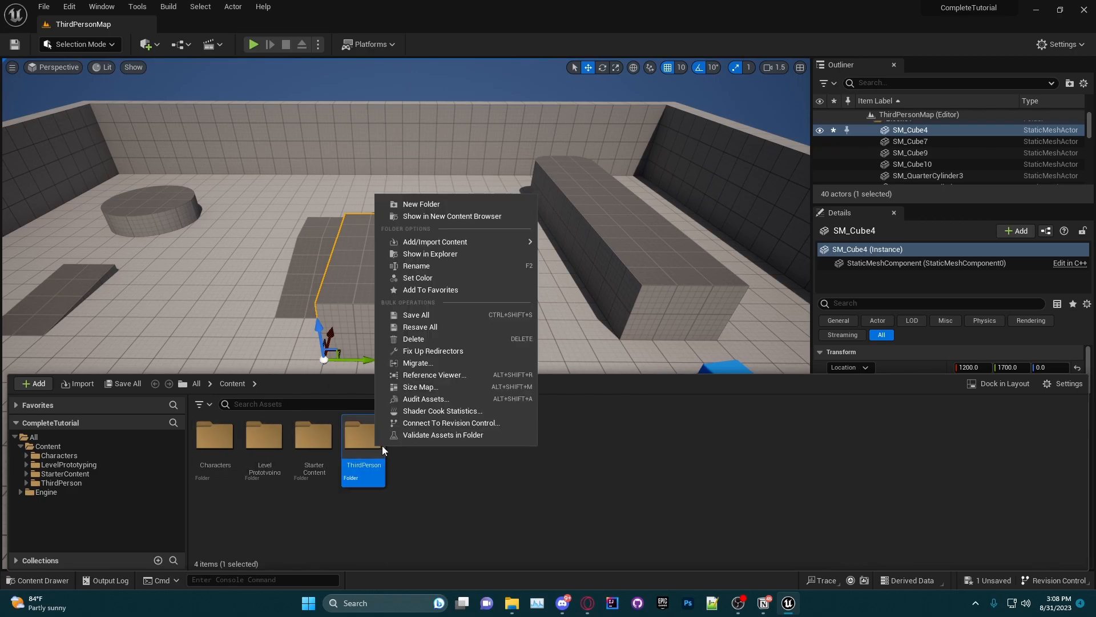
left_click(433, 253)
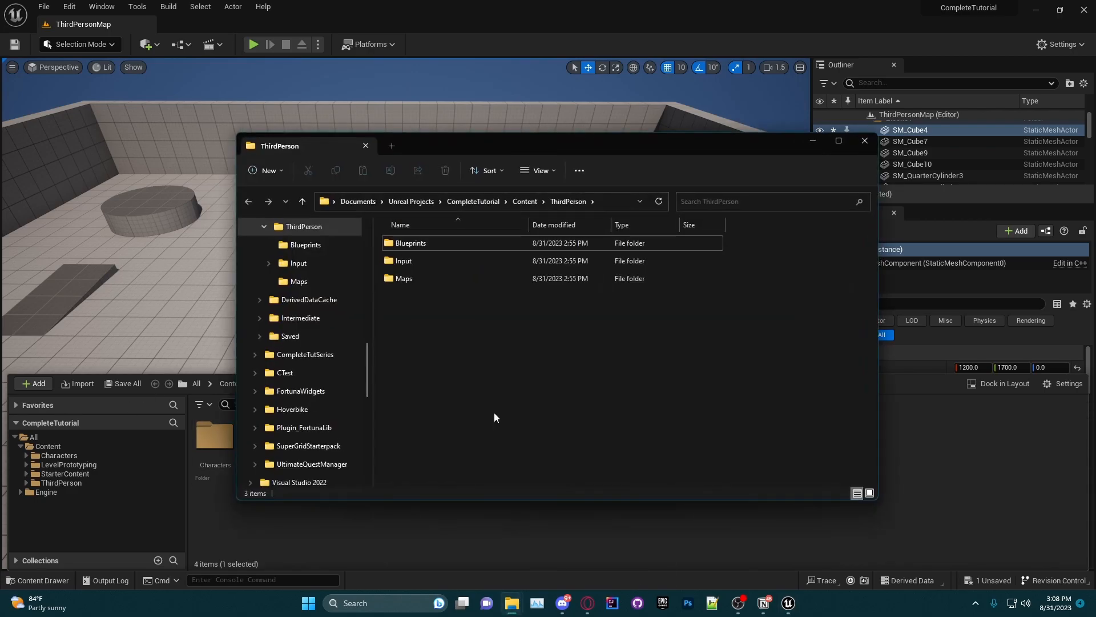
left_click_drag(526, 156, 491, 160)
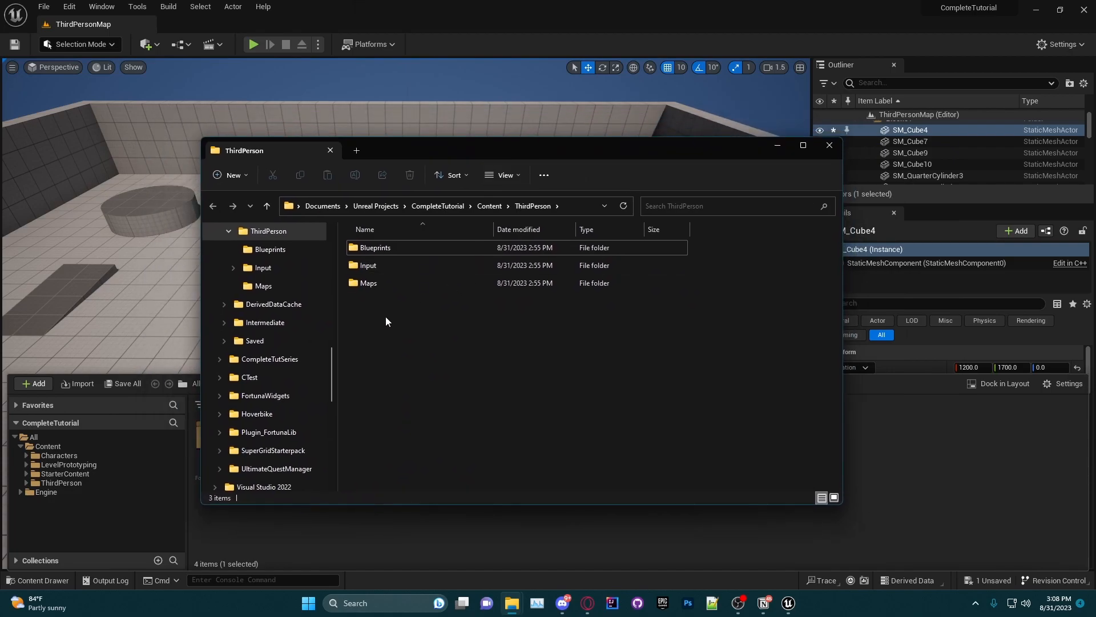
- Move the File Explorer window around over the project's assets, minimize it, and deselect the ThirdPerson folder
left_click_drag(707, 154, 581, 454)
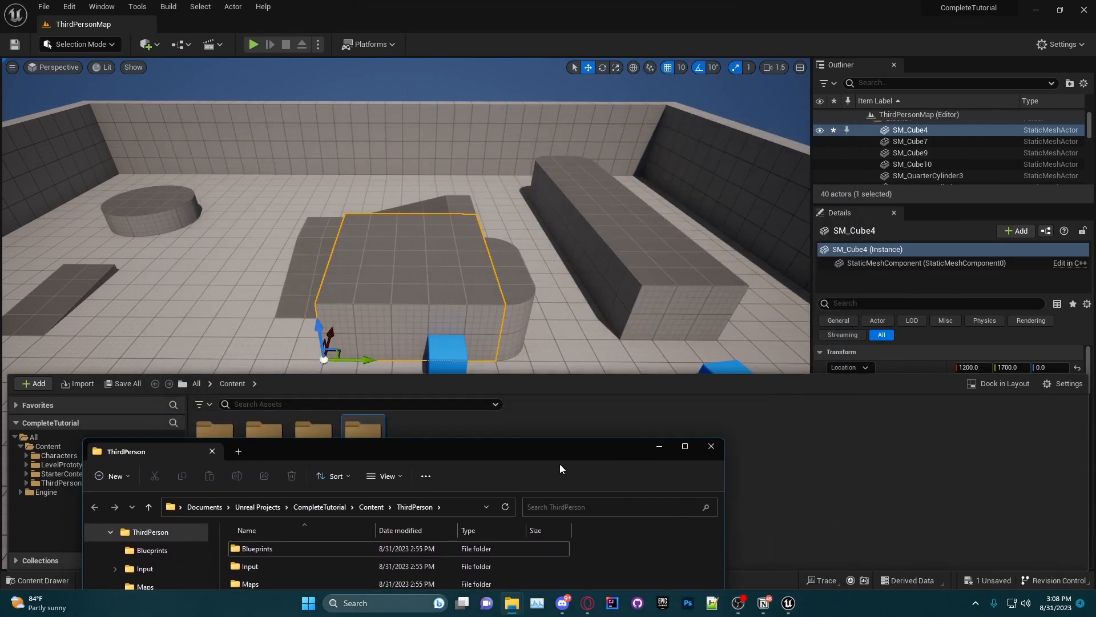
left_click_drag(397, 447, 383, 314)
left_click(571, 379)
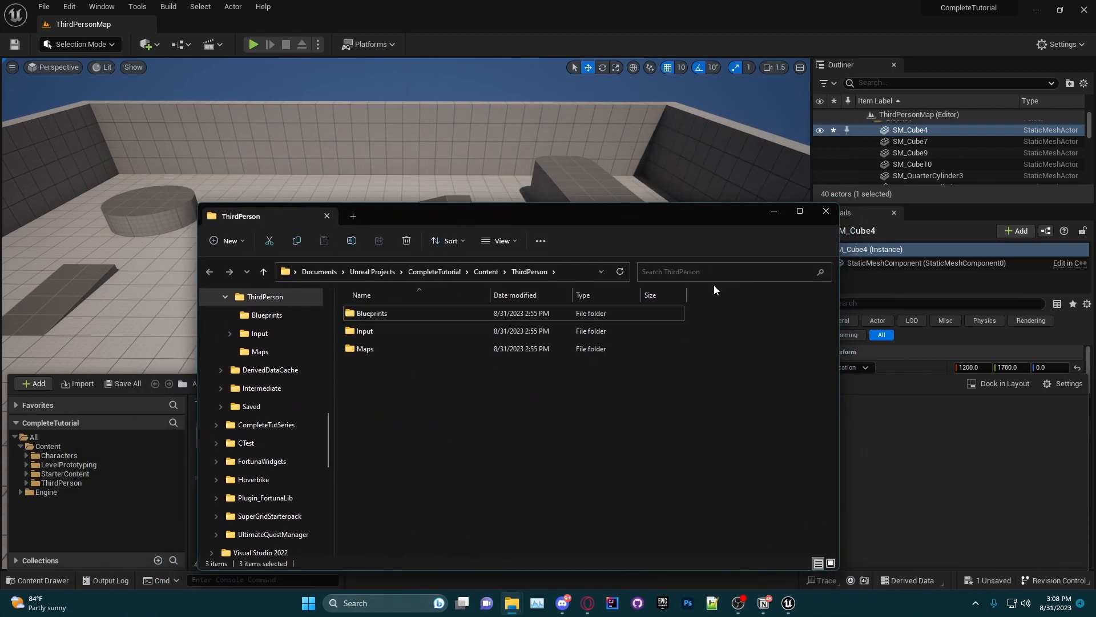
left_click(776, 210)
left_click(406, 460)
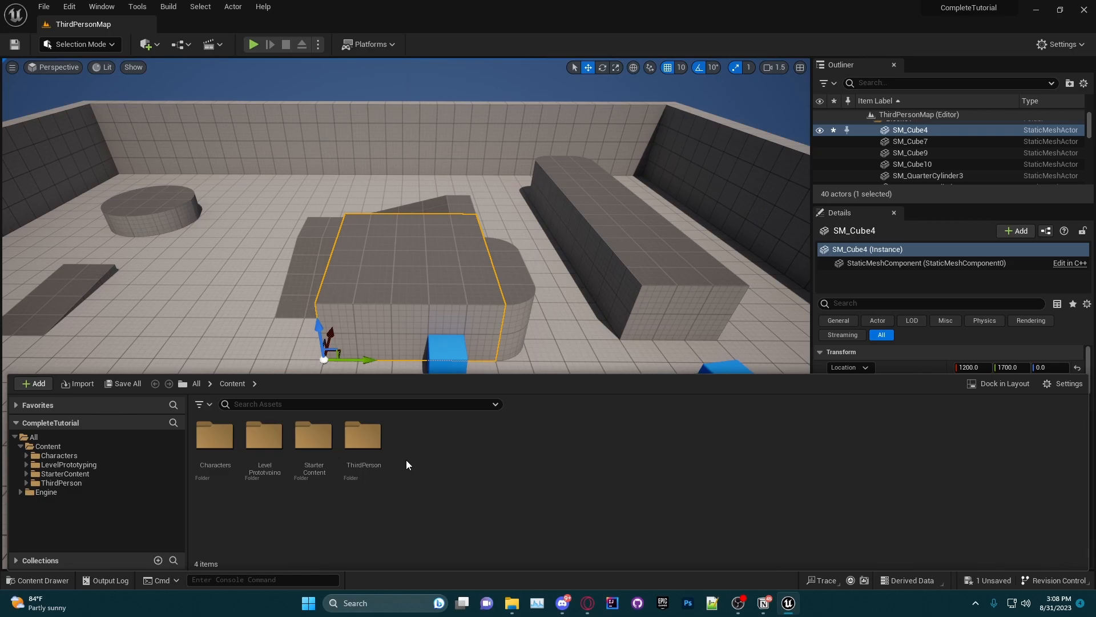
- Open the file import dialog for the project's Content folder and close it without importing anything
right_click(406, 461)
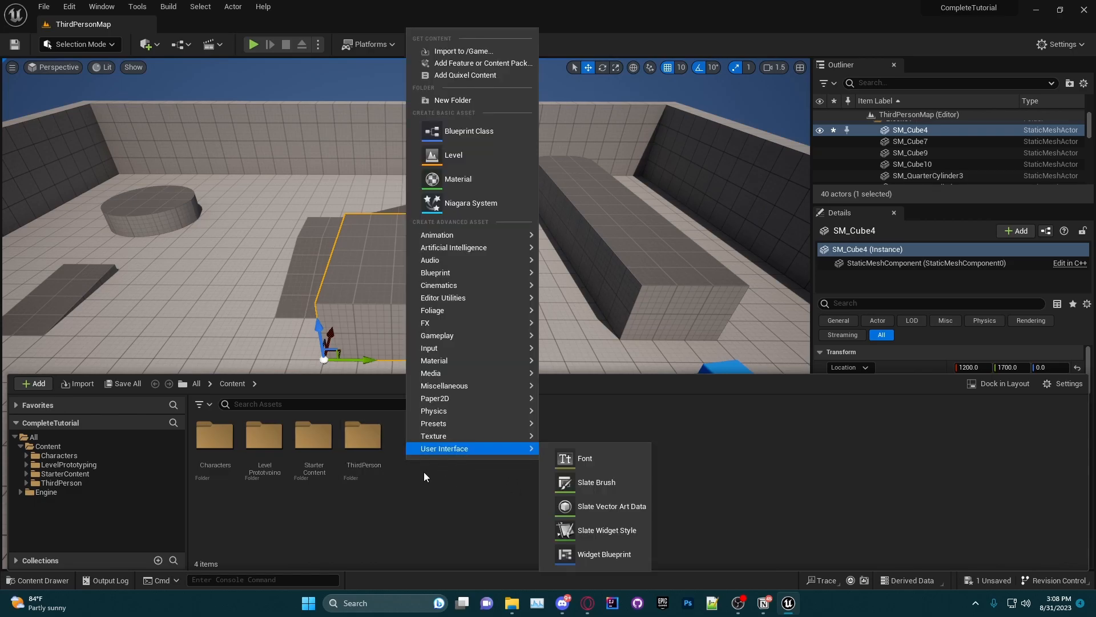
right_click(416, 462)
right_click(416, 466)
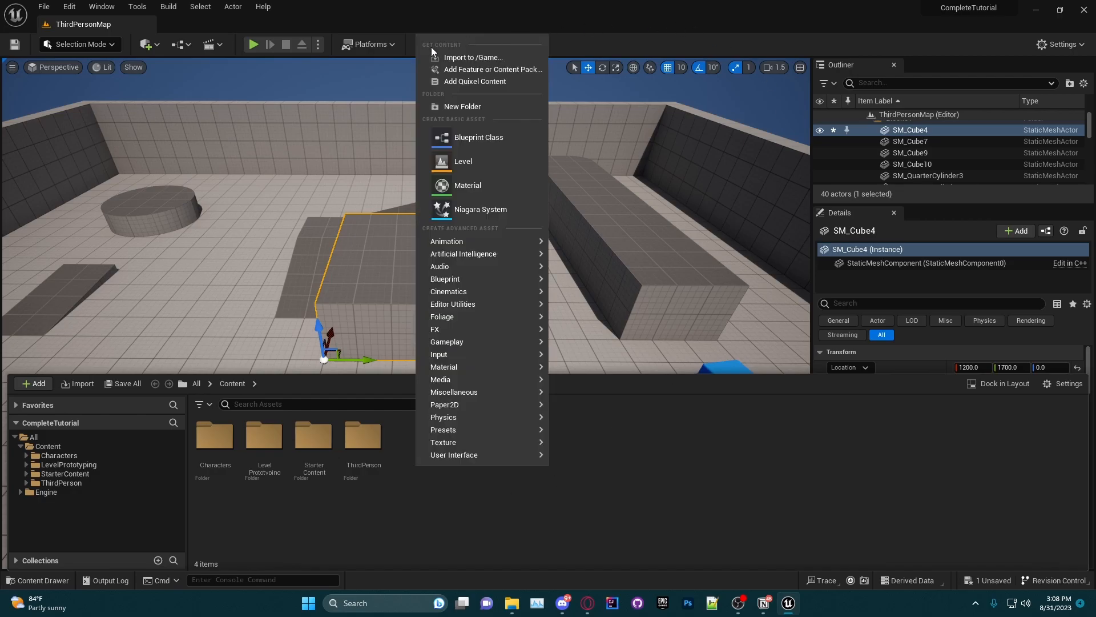
left_click(456, 57)
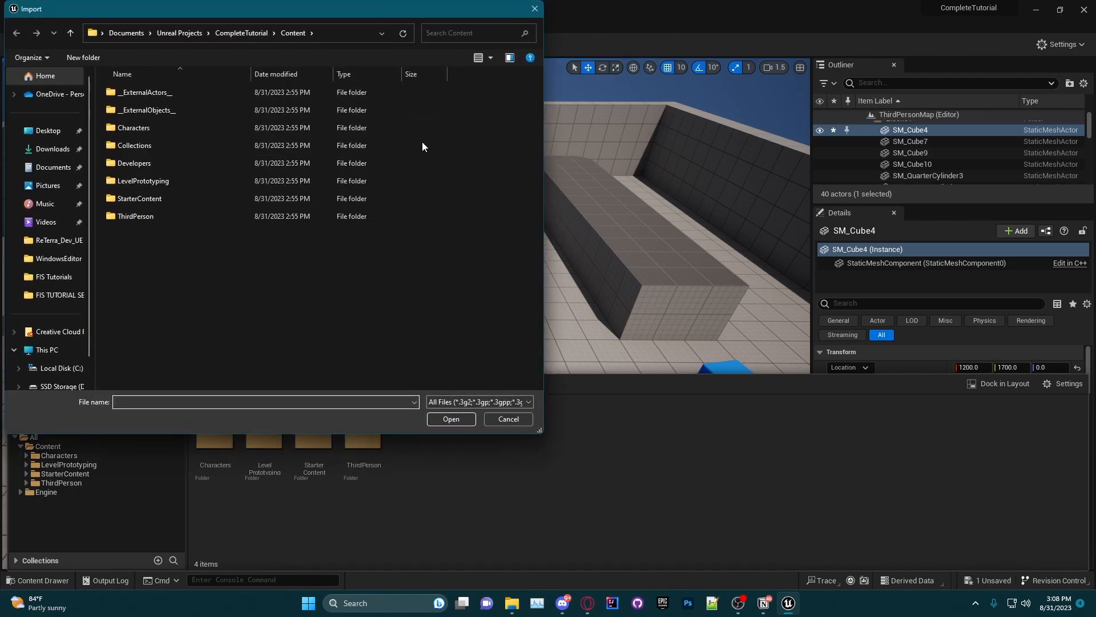
left_click(534, 9)
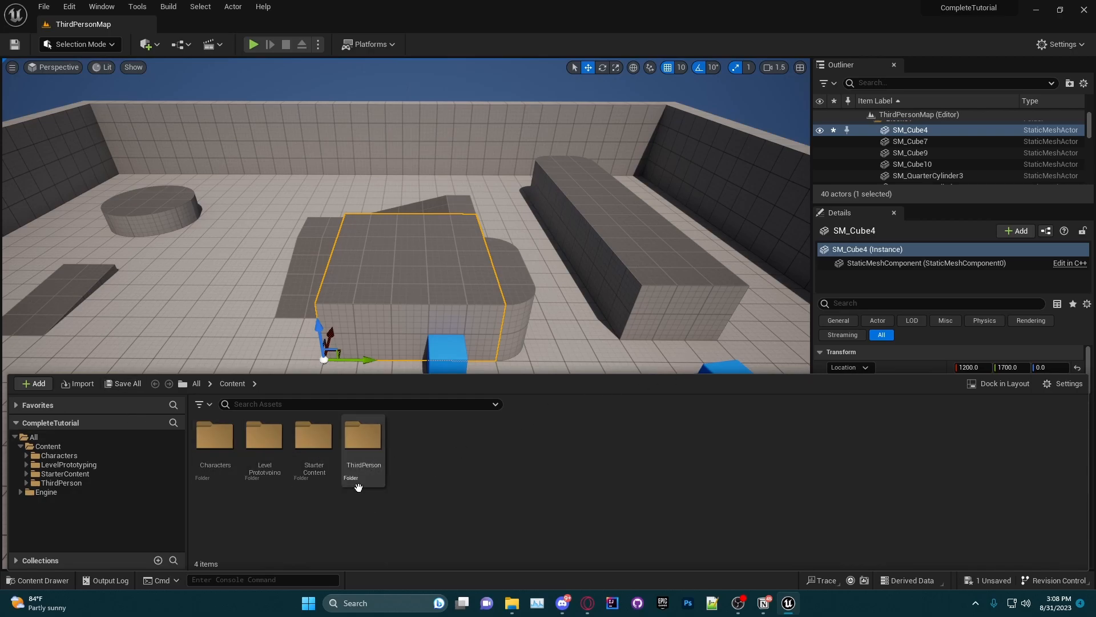
- Look inside the ThirdPerson folder's Blueprints subfolder and return to the Content folder
double_click(362, 451)
double_click(215, 436)
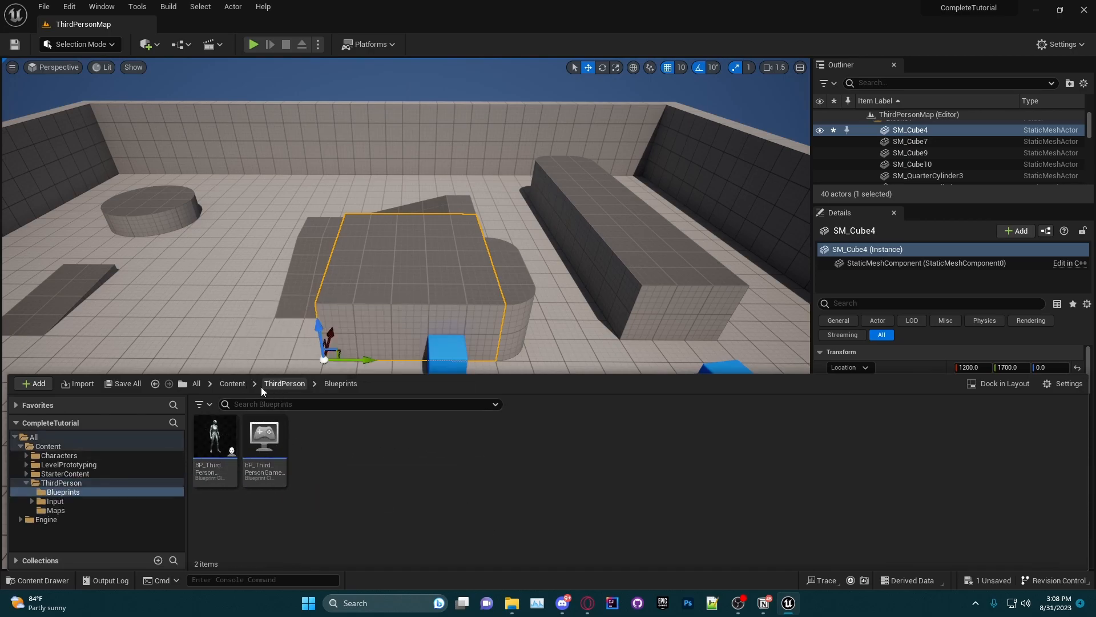
left_click(238, 385)
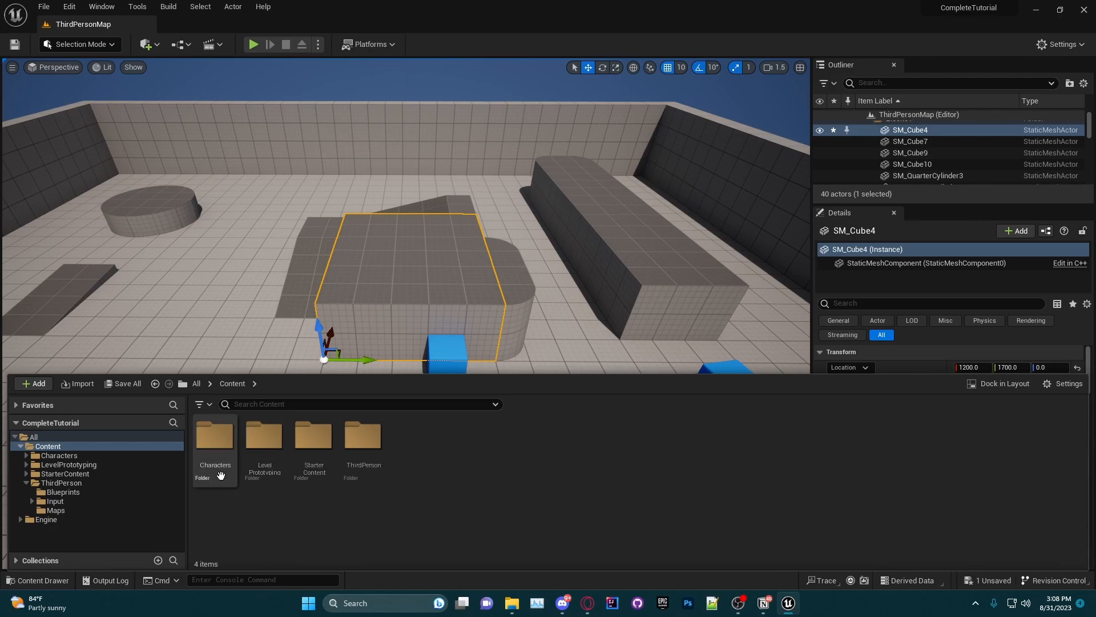
- Browse through the Characters folder and Mannequin_UE4 to the Meshes folder
left_click(218, 449)
double_click(219, 450)
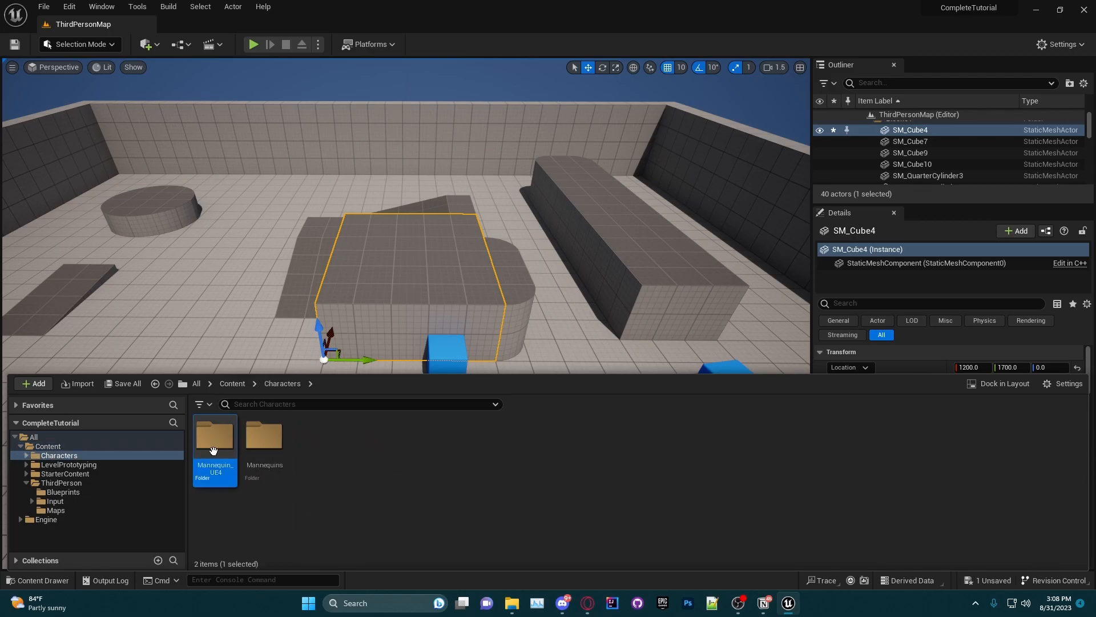
double_click(216, 448)
double_click(329, 456)
right_click_drag(514, 301, 375, 456)
- Place the SK_Mannequin skeletal mesh on the floor near the PlayerStart, focus the viewport on it, and undo the placement
left_click(38, 580)
left_click_drag(216, 442, 376, 299)
key("f")
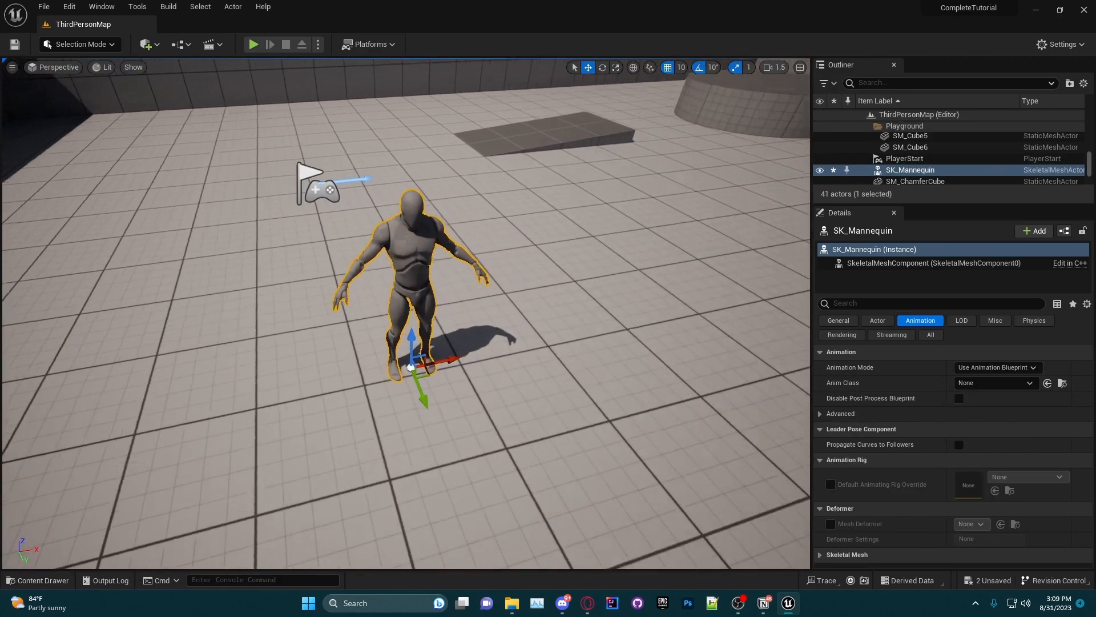
key("ctrl+z")
- Place SK_Mannequin from the Meshes folder at two other spots on the level floor, undoing each placement
left_click(38, 580)
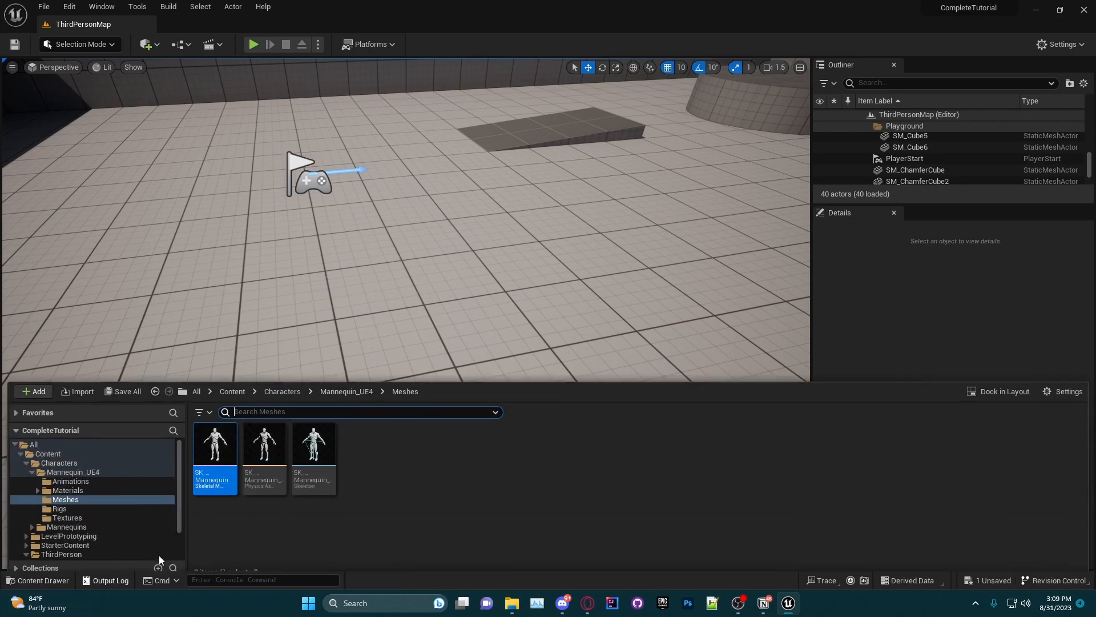
left_click_drag(225, 445, 336, 309)
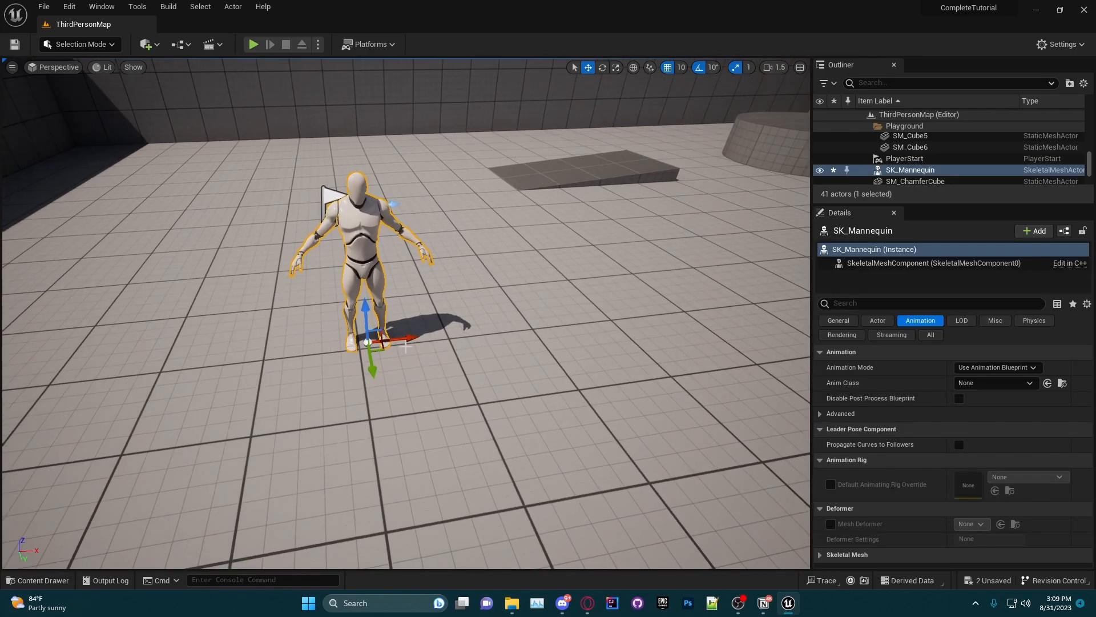
key("ctrl+z")
left_click(47, 580)
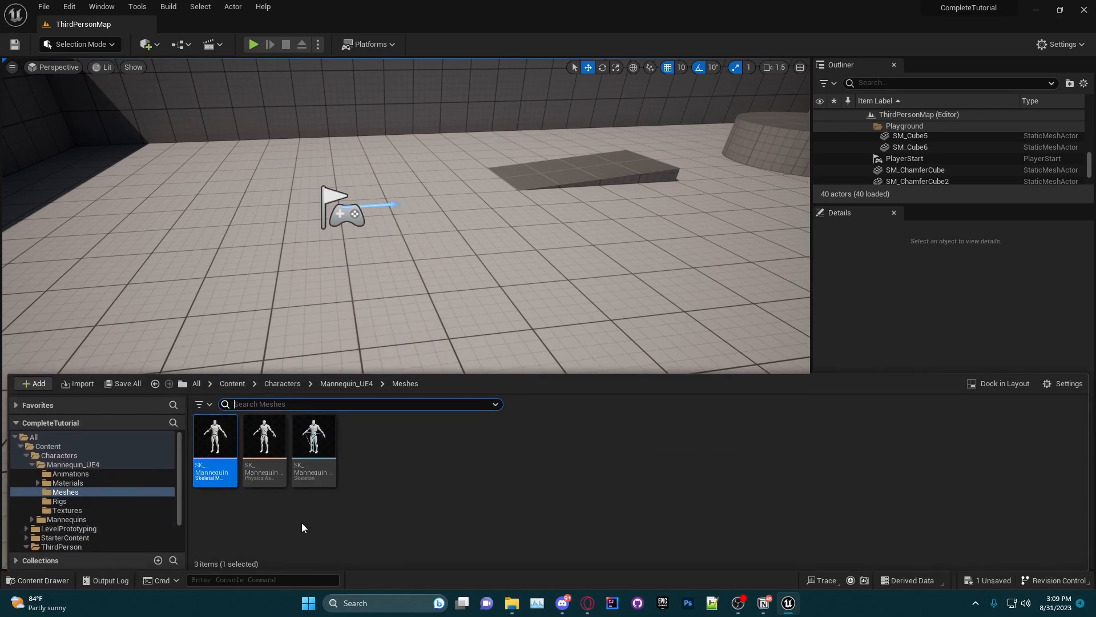
left_click_drag(217, 464, 85, 306)
key("f")
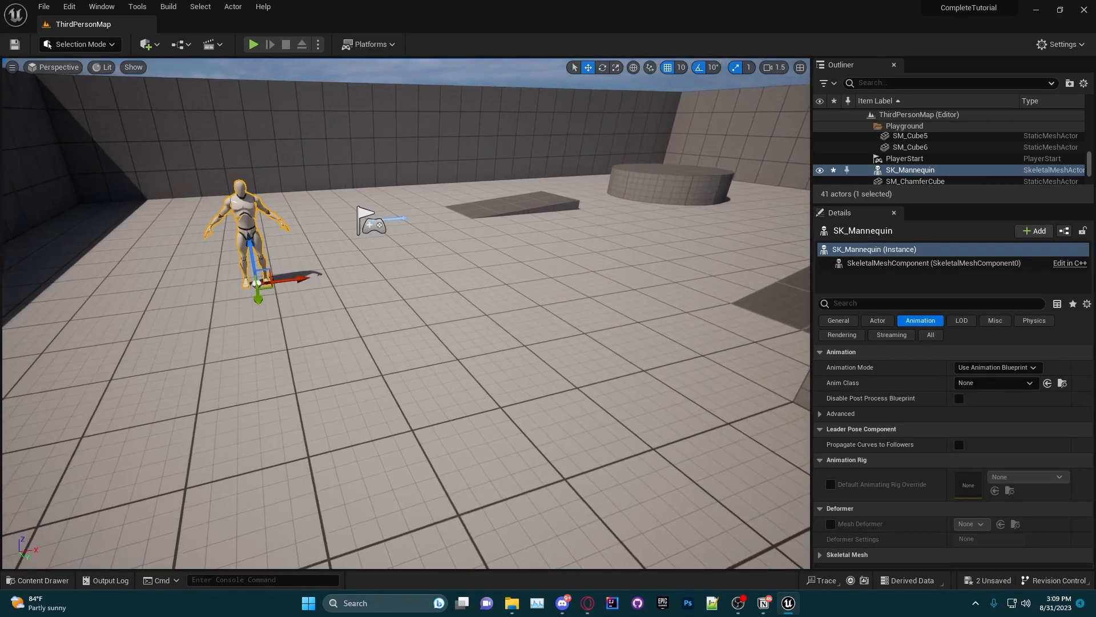
scroll(427, 322, "down", 3)
key("ctrl+z")
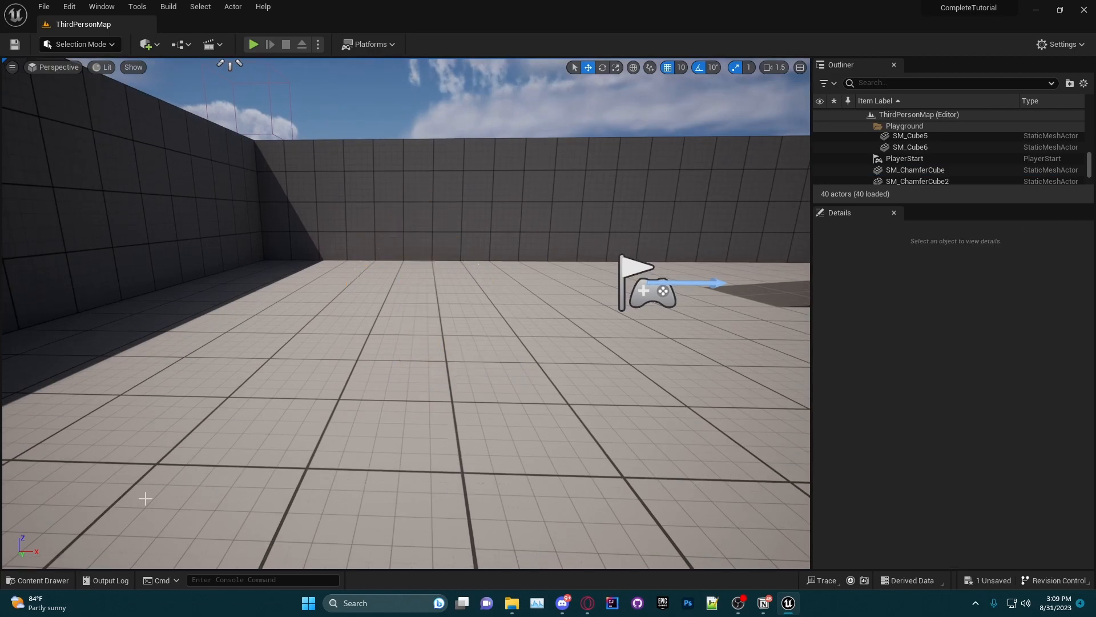
- Show and dismiss the Content Drawer several times while viewing the whole level from above
left_click(47, 580)
right_click_drag(306, 359, 295, 348)
key("s")
scroll(295, 349, "up", 2)
left_click(46, 580)
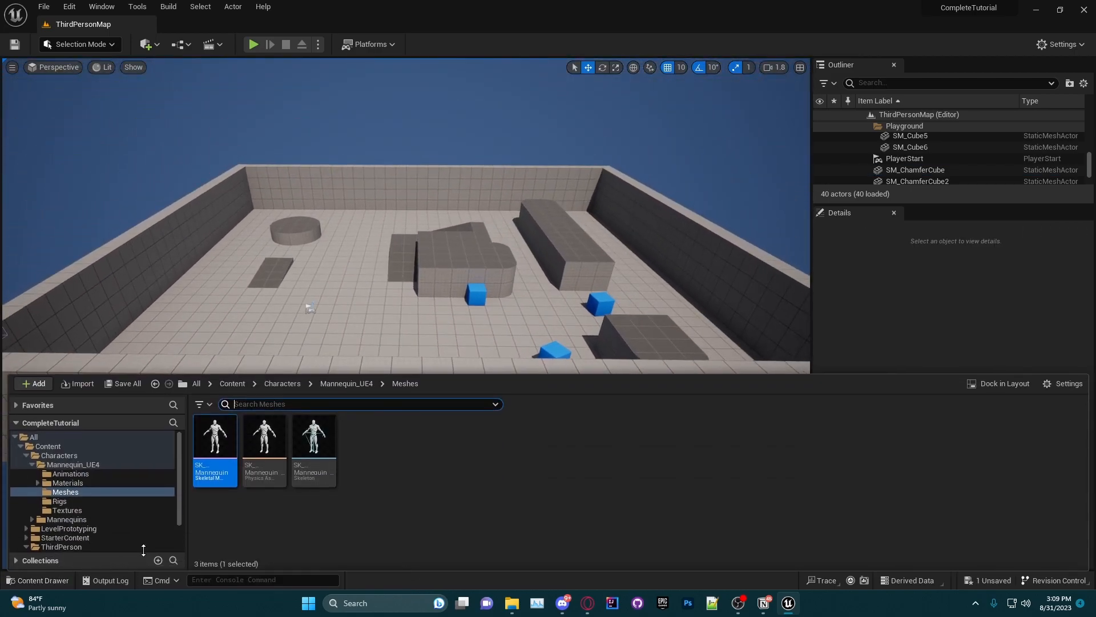
right_click_drag(465, 284, 227, 536)
left_click(37, 582)
mouse_move(451, 297)
right_mouse_down()
mouse_move(383, 302)
mouse_move(571, 320)
mouse_move(457, 322)
mouse_move(460, 308)
right_mouse_up()
key("w")
key("s")
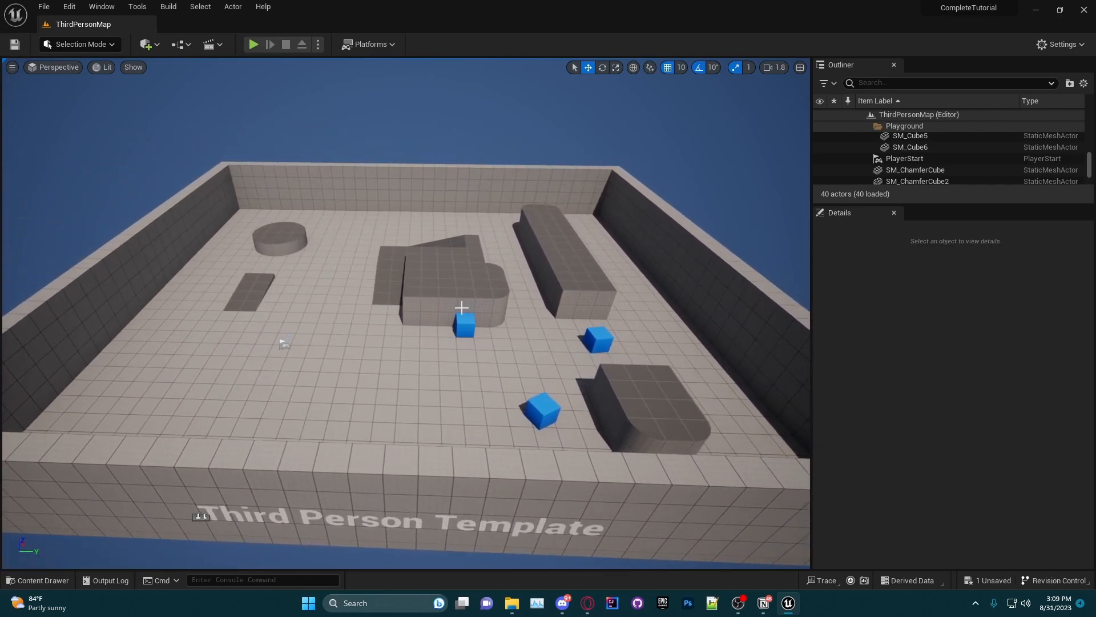
- Add Content Browser 1 to the editor layout
left_click(99, 7)
mouse_move(130, 50)
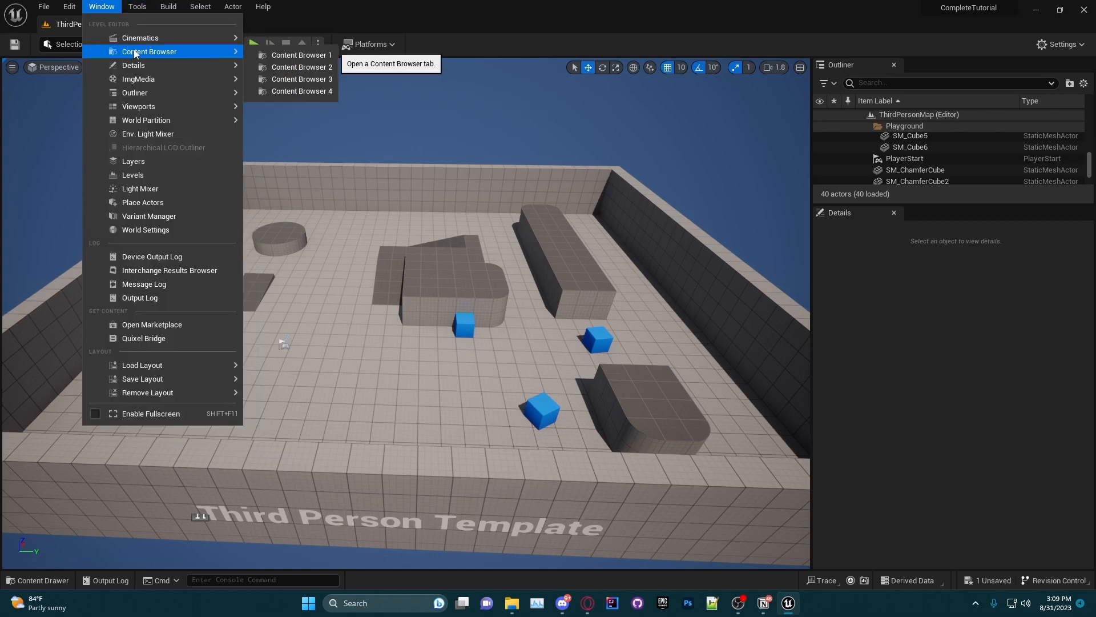
left_click(282, 56)
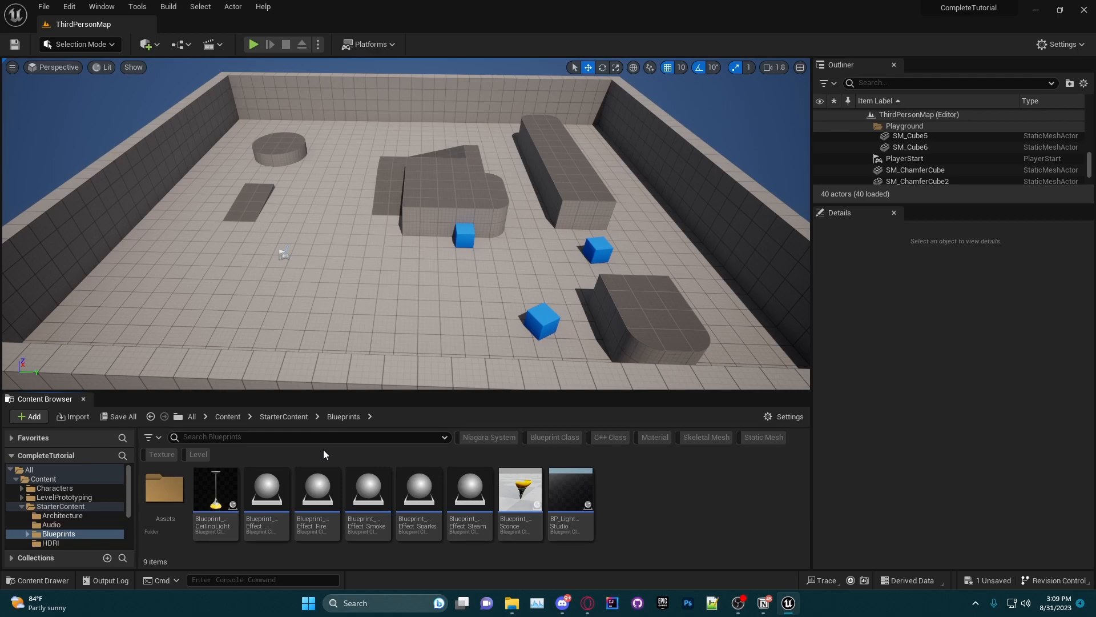
- Open Content Browser 2, dock it beside Content Browser 1, detach it as a floating window, and dock it again
left_click(103, 7)
mouse_move(207, 54)
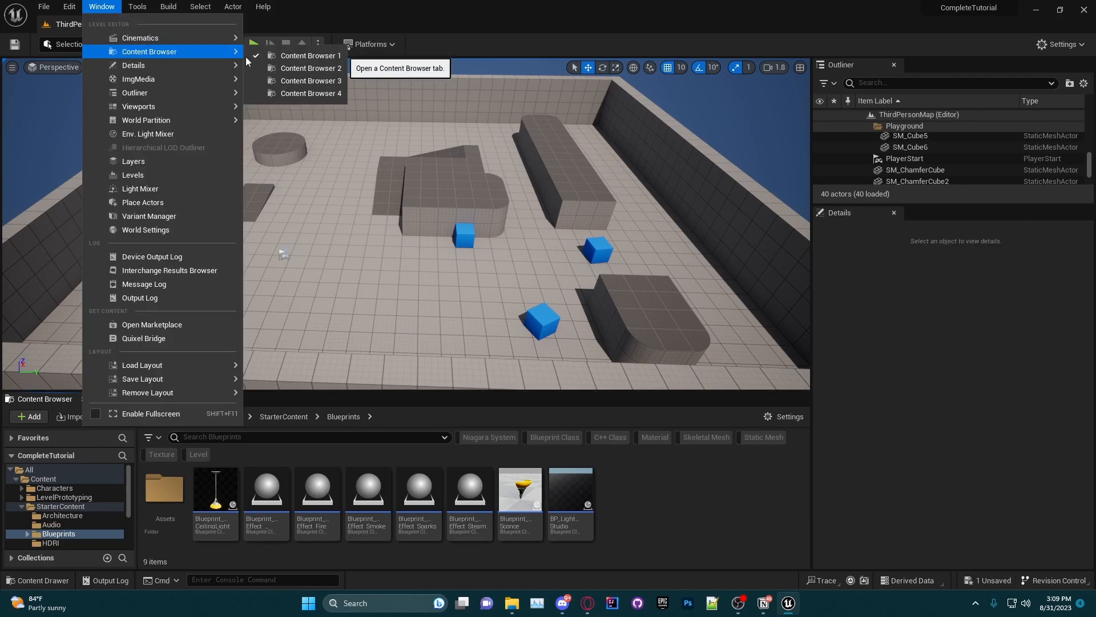
left_click(292, 68)
left_click_drag(318, 135, 130, 397)
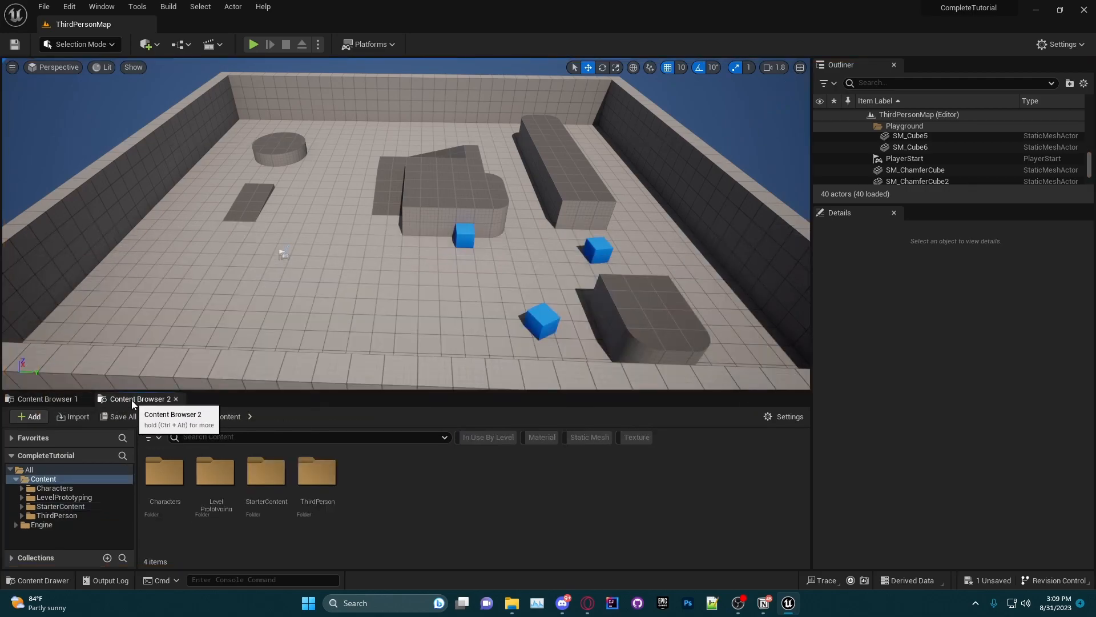
left_click_drag(132, 399, 200, 217)
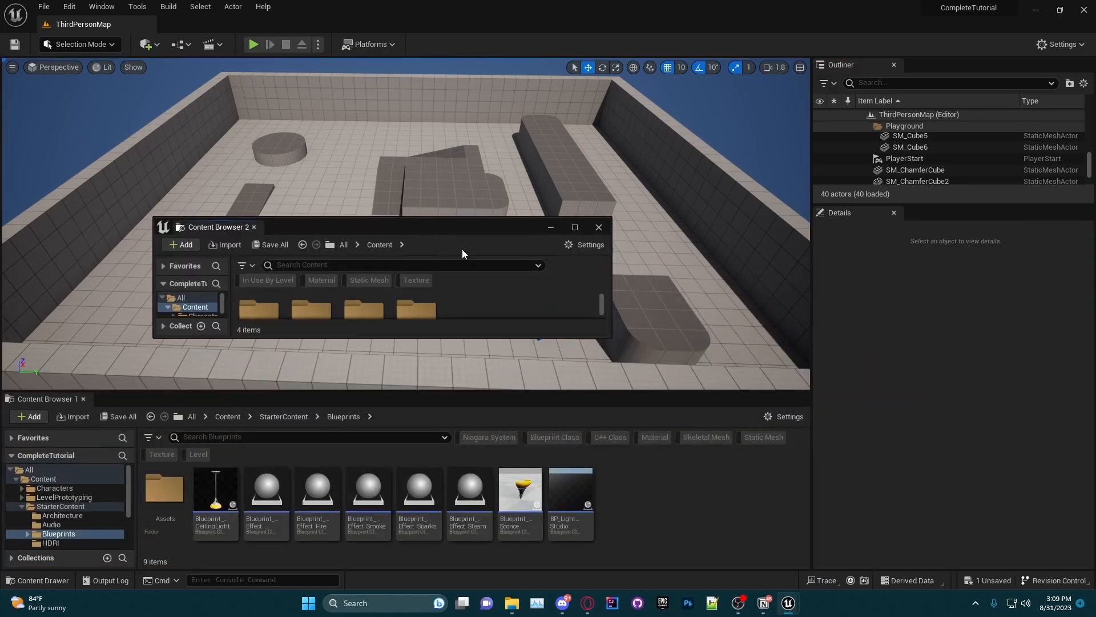
left_click_drag(292, 228, 177, 406)
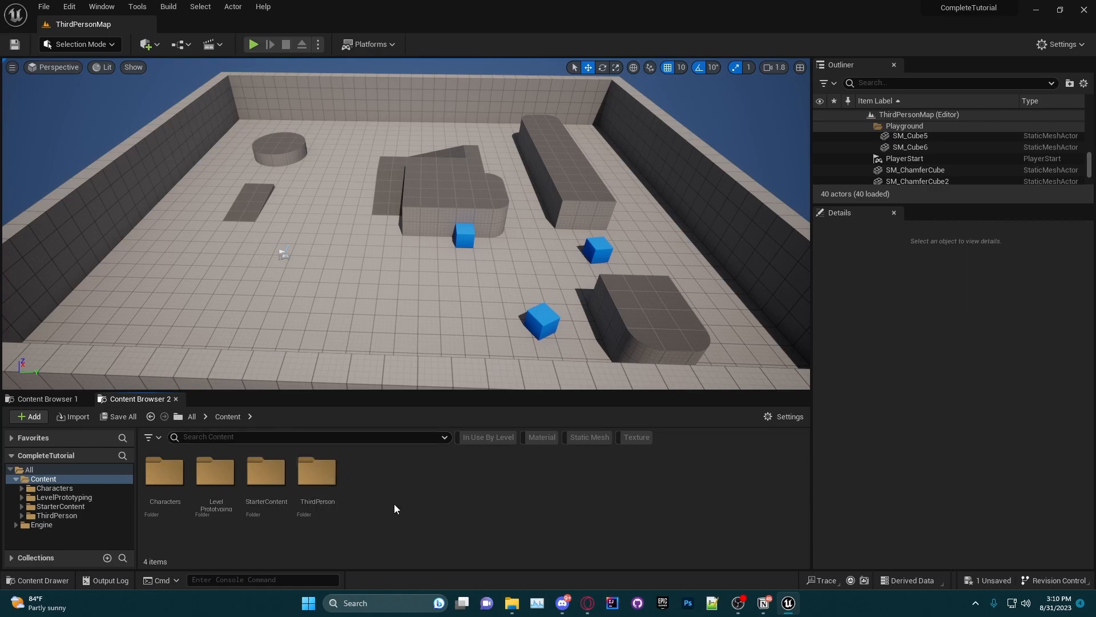
- Open Content Browser 3 and Content Browser 4 and dock both beside the other content browsers
left_click(101, 6)
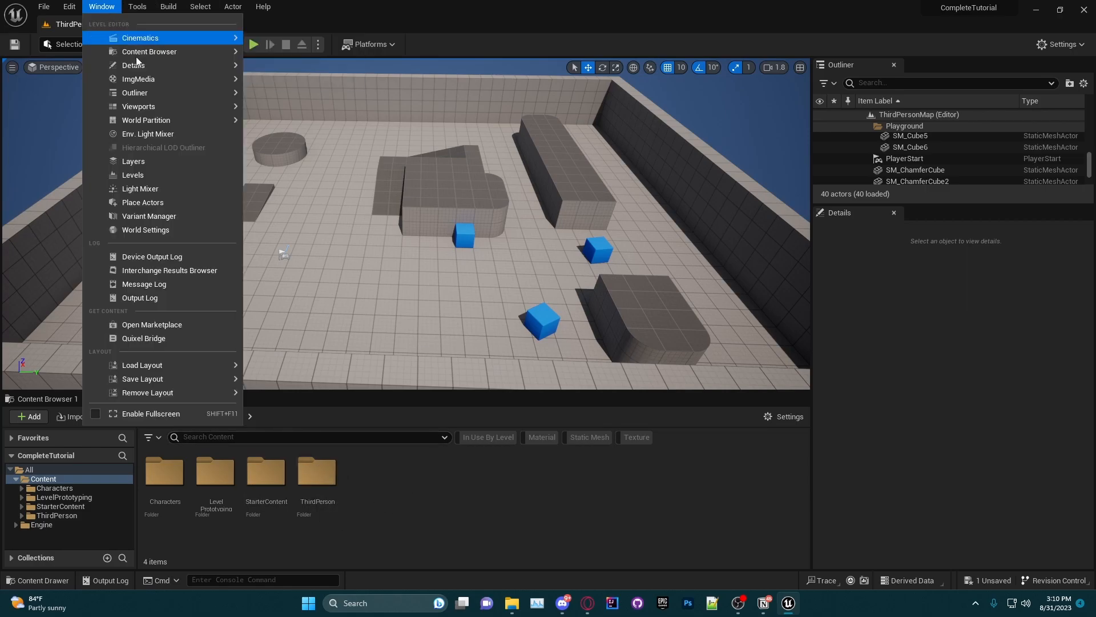
mouse_move(150, 52)
left_click(305, 81)
left_click_drag(372, 138, 192, 403)
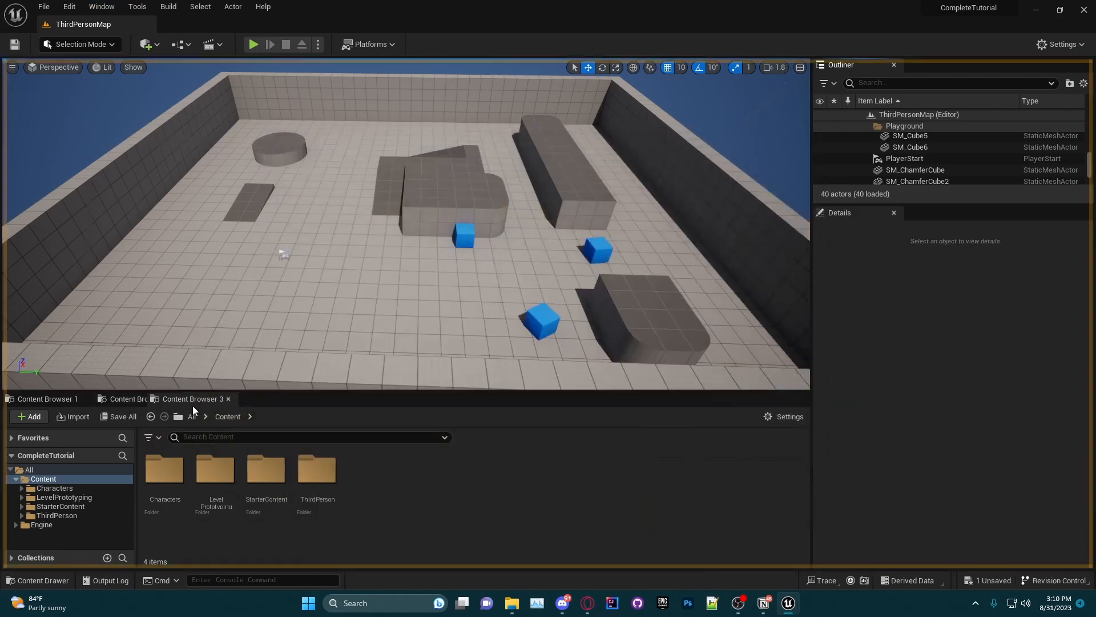
left_click(101, 7)
mouse_move(158, 51)
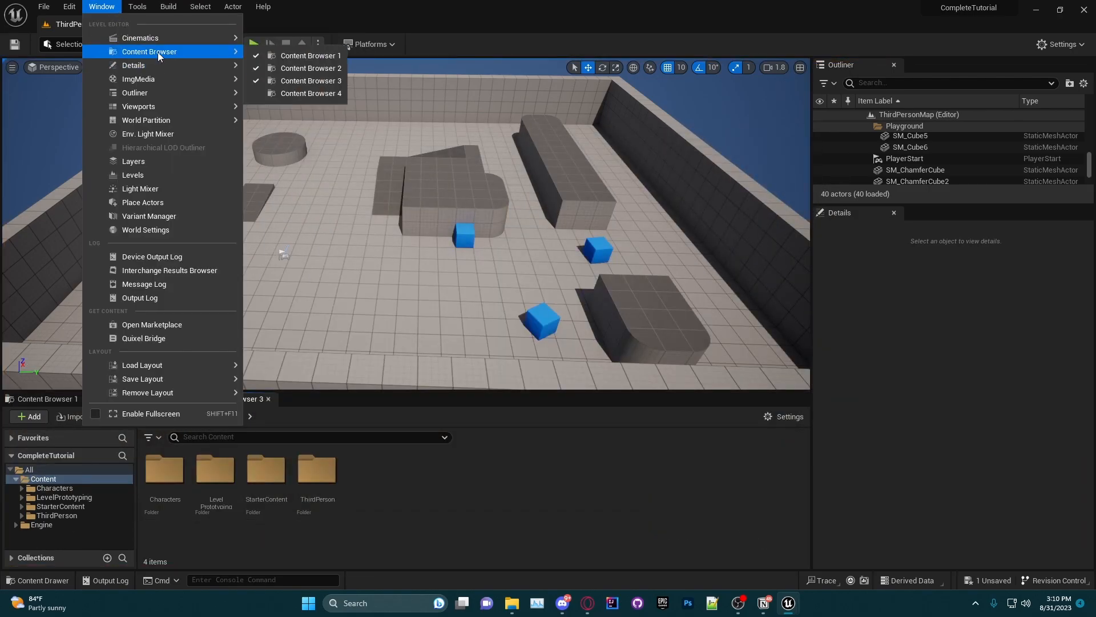
left_click(282, 91)
left_click_drag(326, 134, 329, 404)
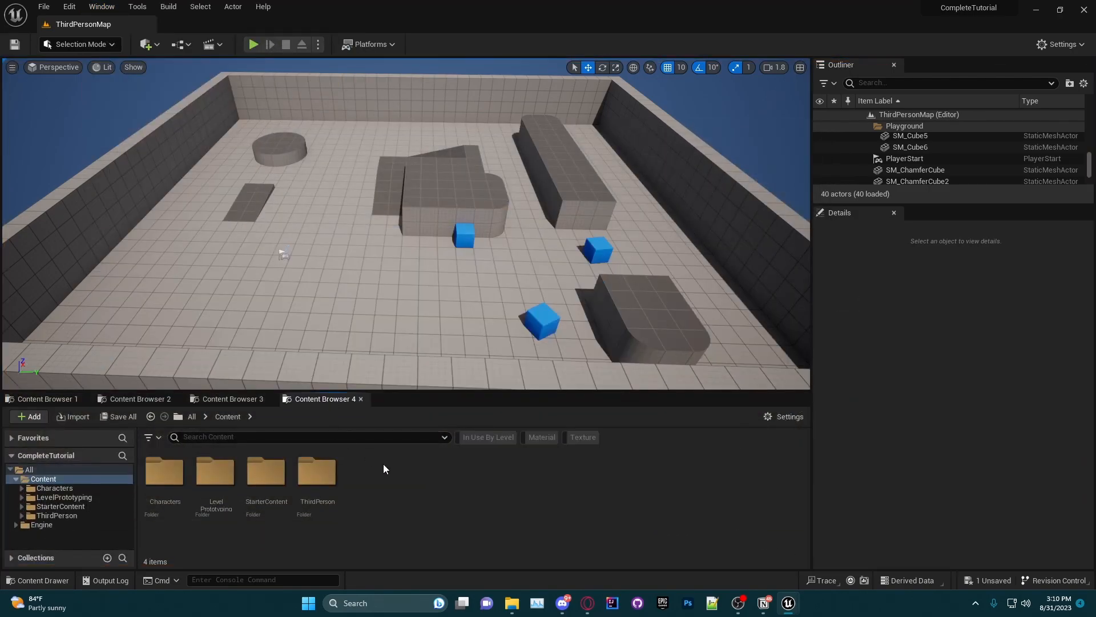
- Switch back and forth between Content Browser 1 and Content Browser 2 to compare their folders
left_click(53, 399)
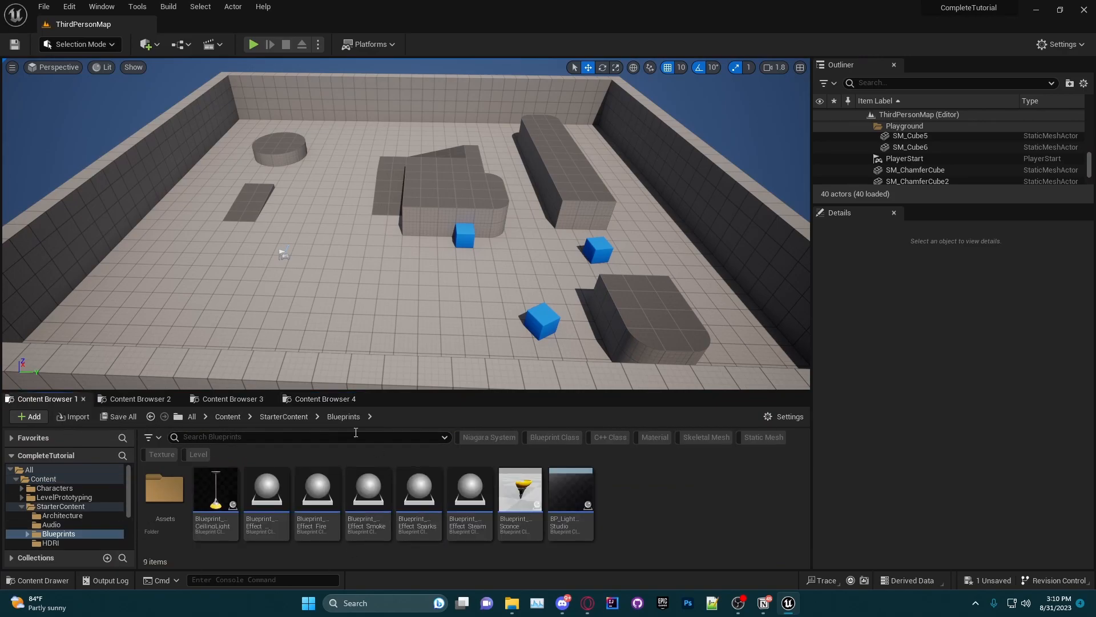
left_click(140, 399)
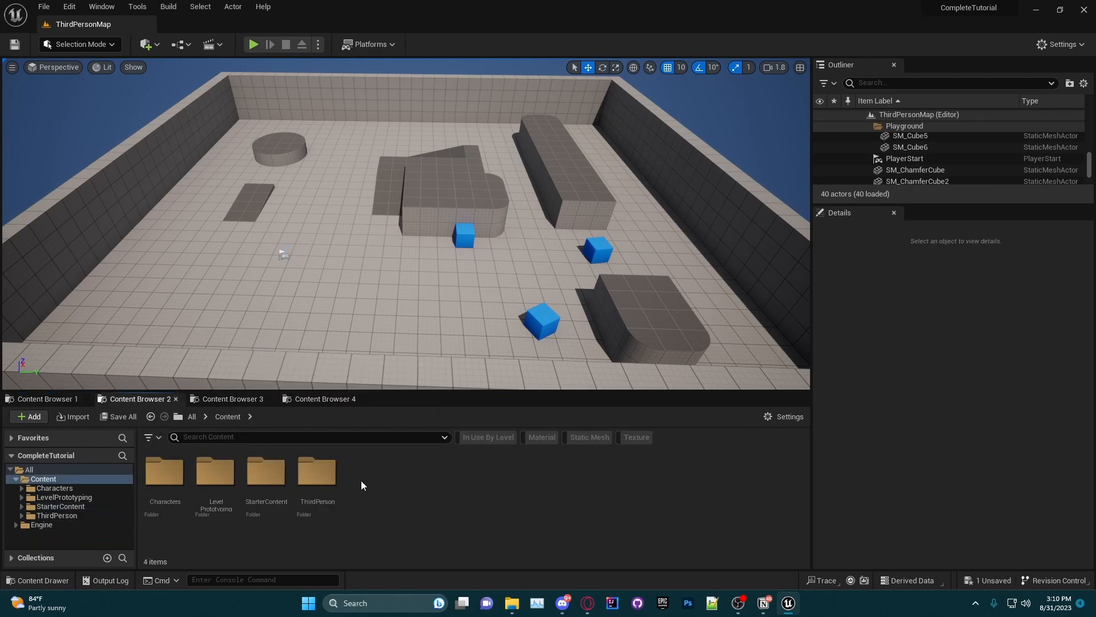
left_click(74, 399)
left_click(150, 400)
left_click(74, 400)
left_click(129, 403)
- Close all four docked content browsers
left_click(83, 398)
left_click(84, 399)
left_click(85, 399)
left_click(84, 399)
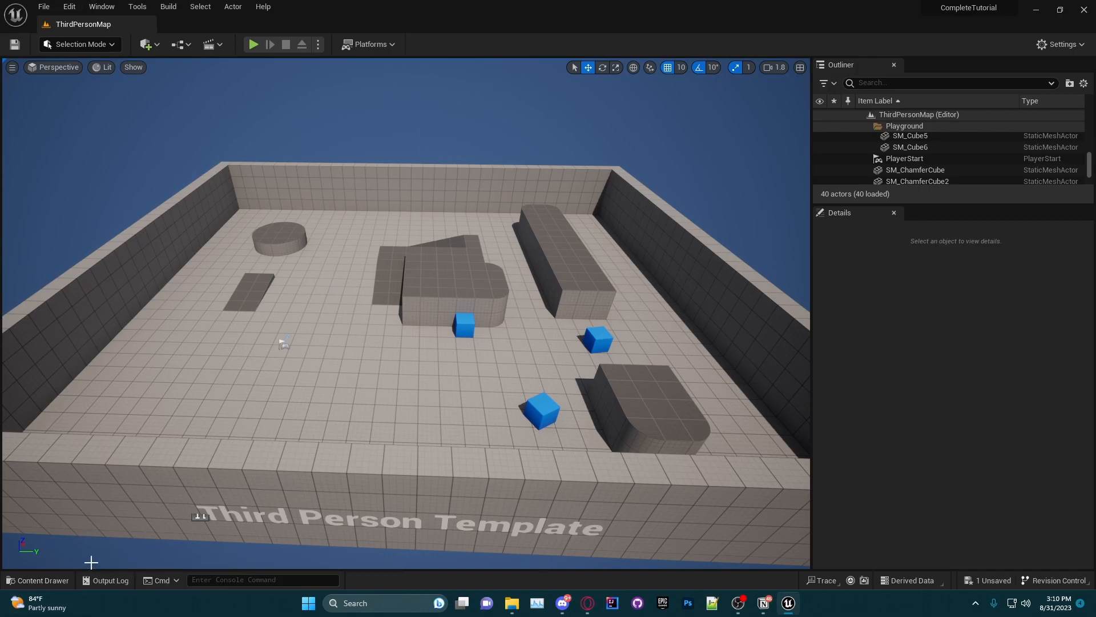
- Examine the Output Log's entries on errors and on the spawned and deleted SK_Mannequin actors, and dismiss the log
left_click(104, 580)
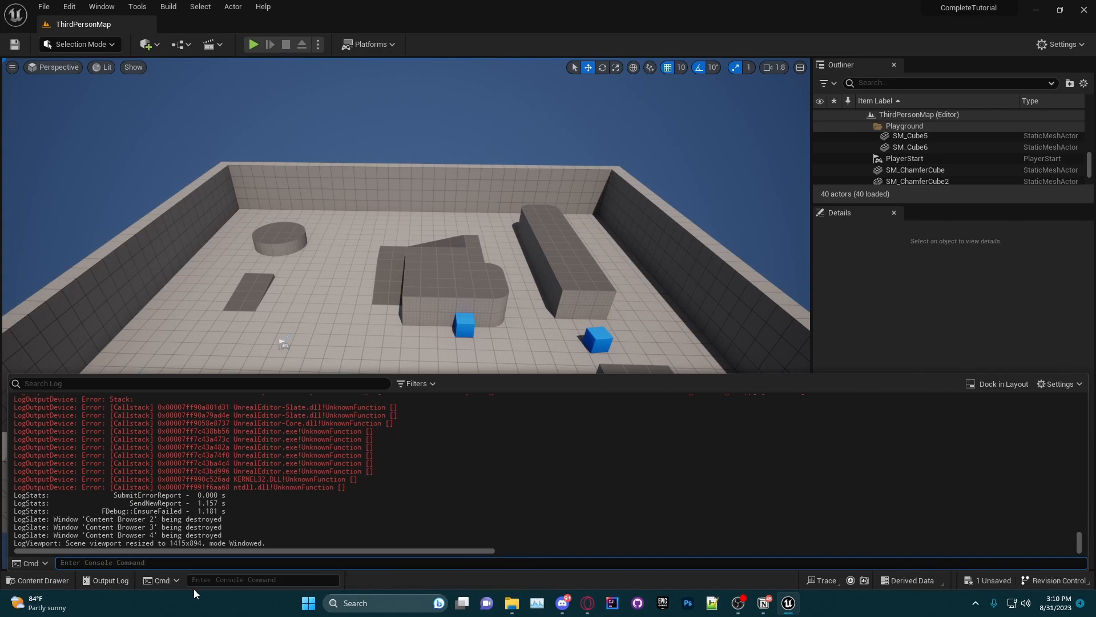
scroll(297, 524, "up", 2)
left_click_drag(296, 528, 63, 428)
left_click(149, 444)
scroll(232, 501, "down", 2)
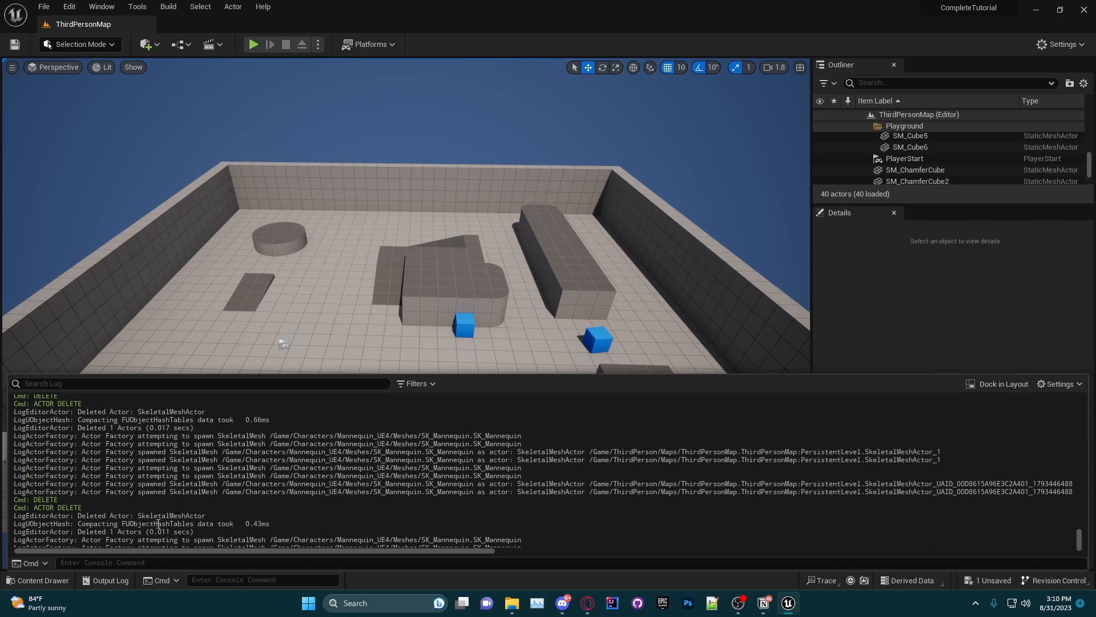
scroll(174, 472, "down", 5)
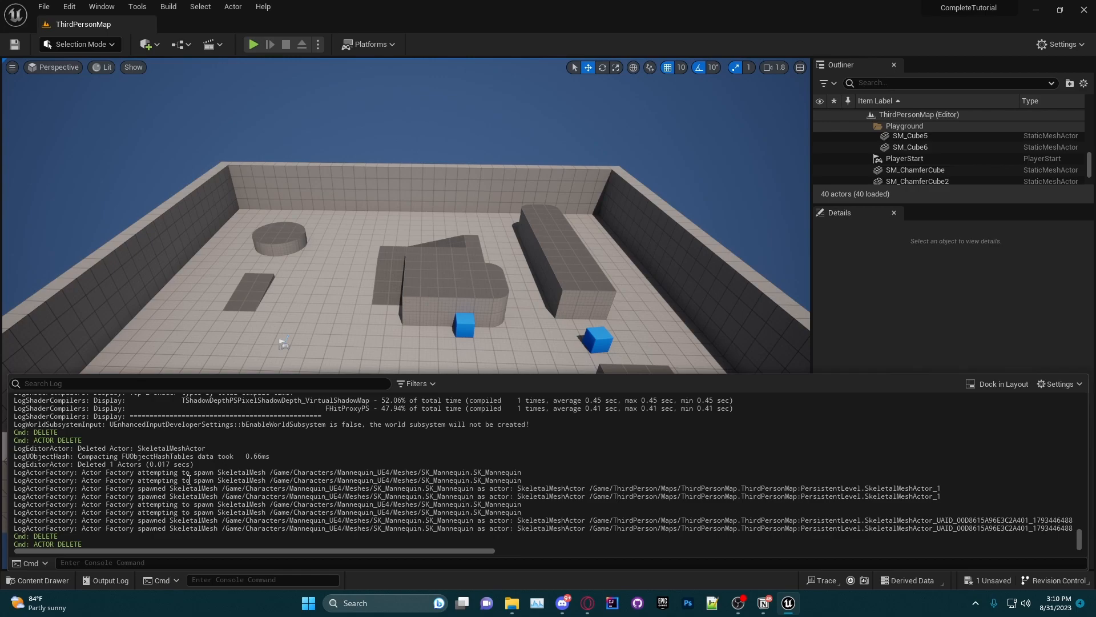
scroll(193, 538, "down", 6)
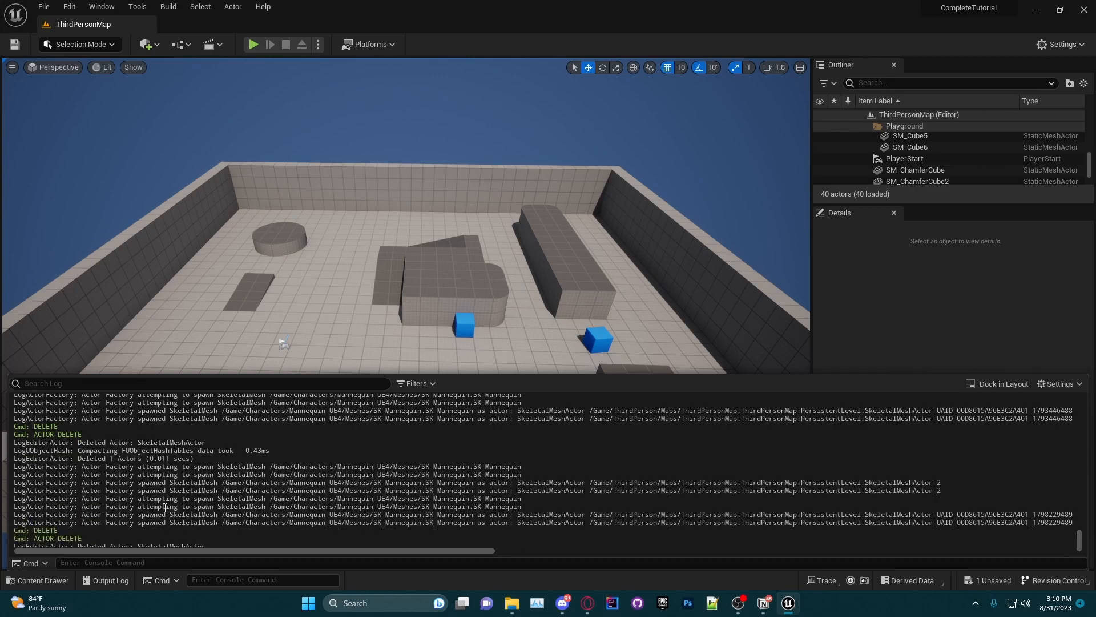
left_click(106, 581)
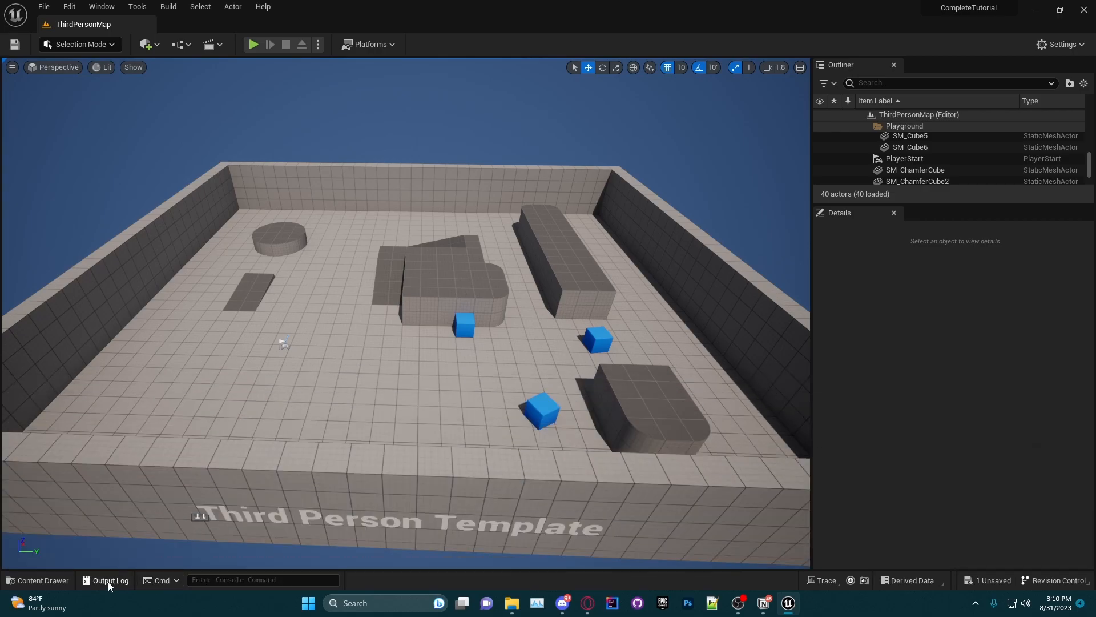
- Show and dismiss the Output Log once more and activate the console command field
left_click(92, 580)
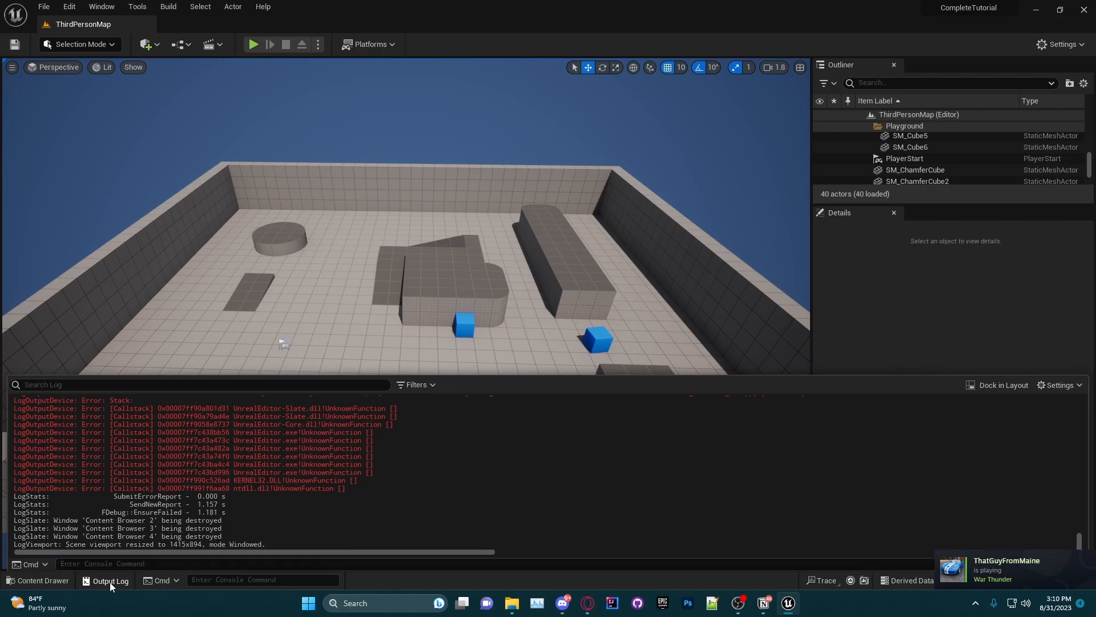
left_click(109, 582)
left_click(216, 582)
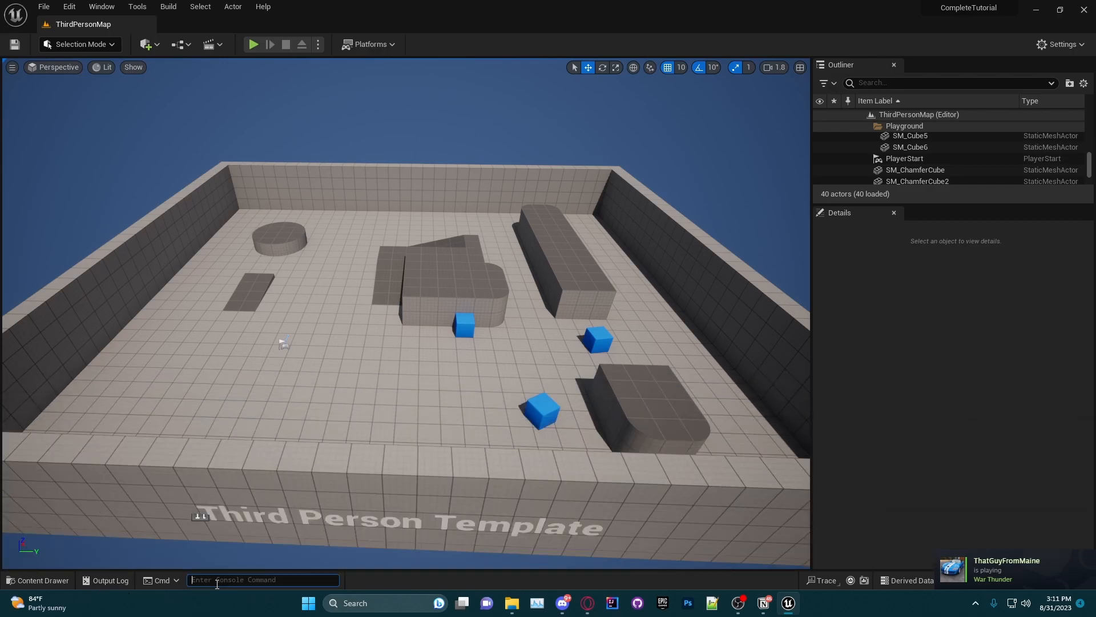
- Run the console command stat fps, turn the viewport's FPS display off again and reactivate the console command field
type("stat fps")
key("Return")
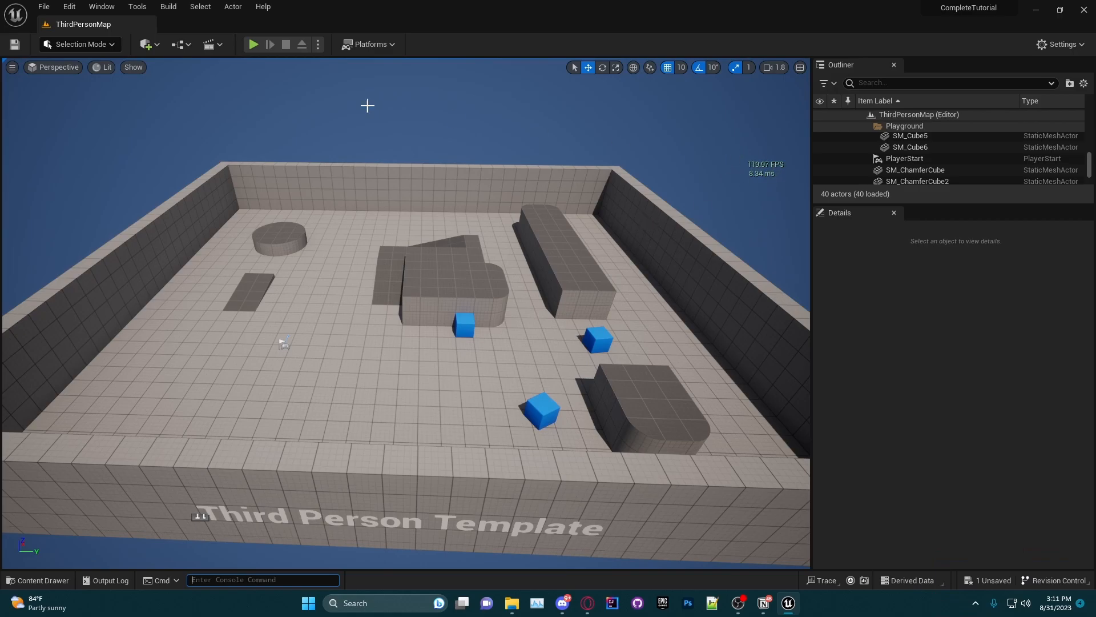
left_click(10, 67)
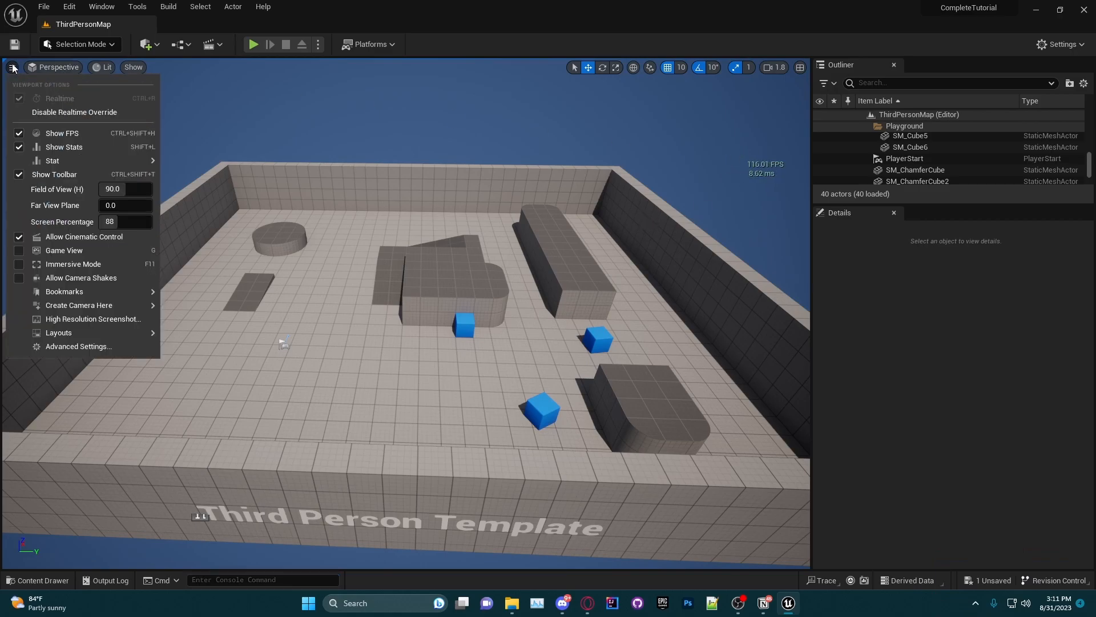
left_click(19, 133)
left_click(262, 582)
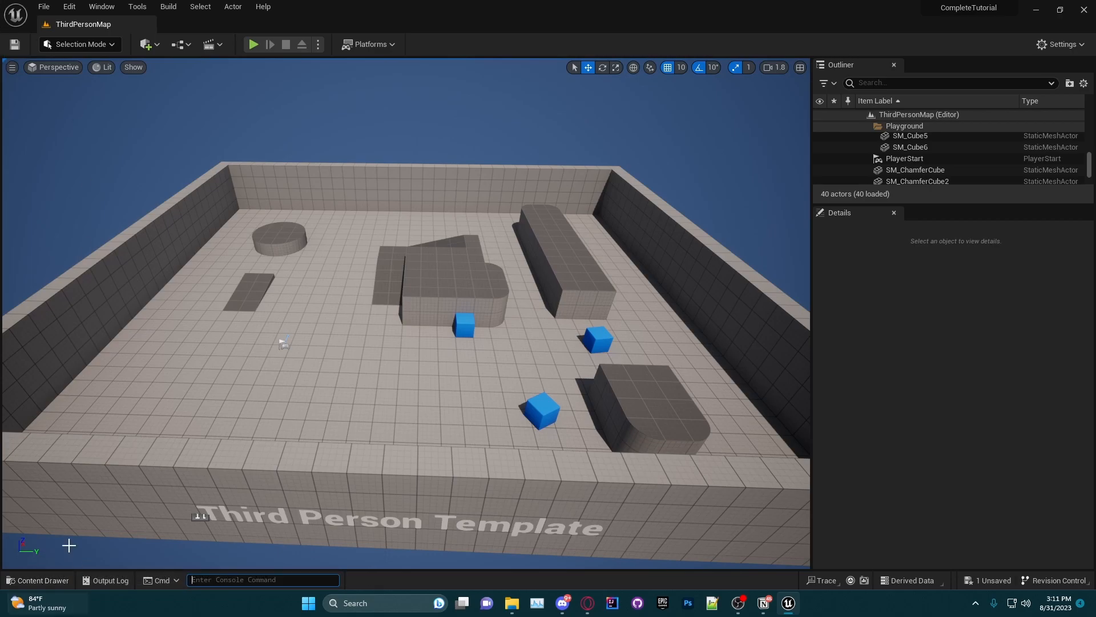
- Dock a Content Browser below the level viewport
left_click(69, 6)
mouse_move(101, 7)
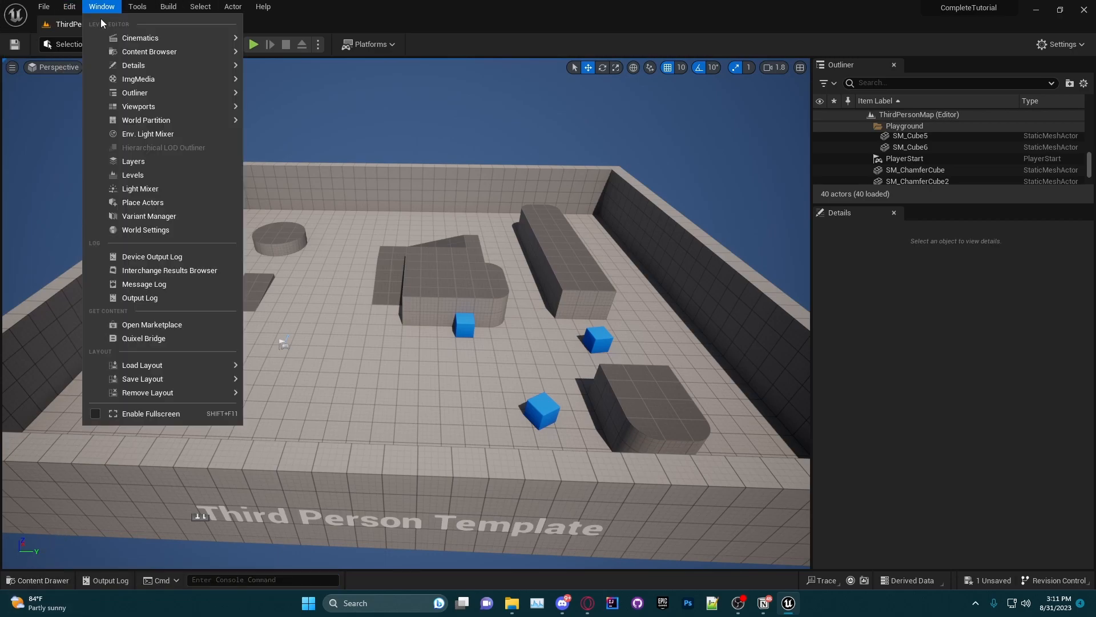
mouse_move(142, 48)
left_click(260, 56)
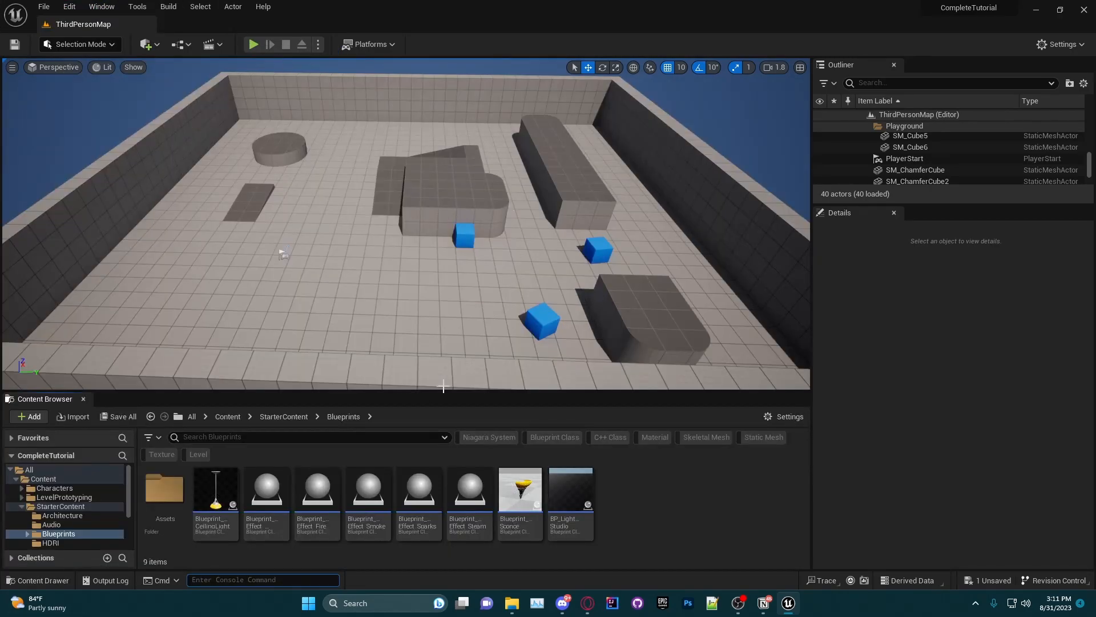
- Remove the common filters from the docked Content Browser's filter bar
left_click(152, 442)
left_click(179, 174)
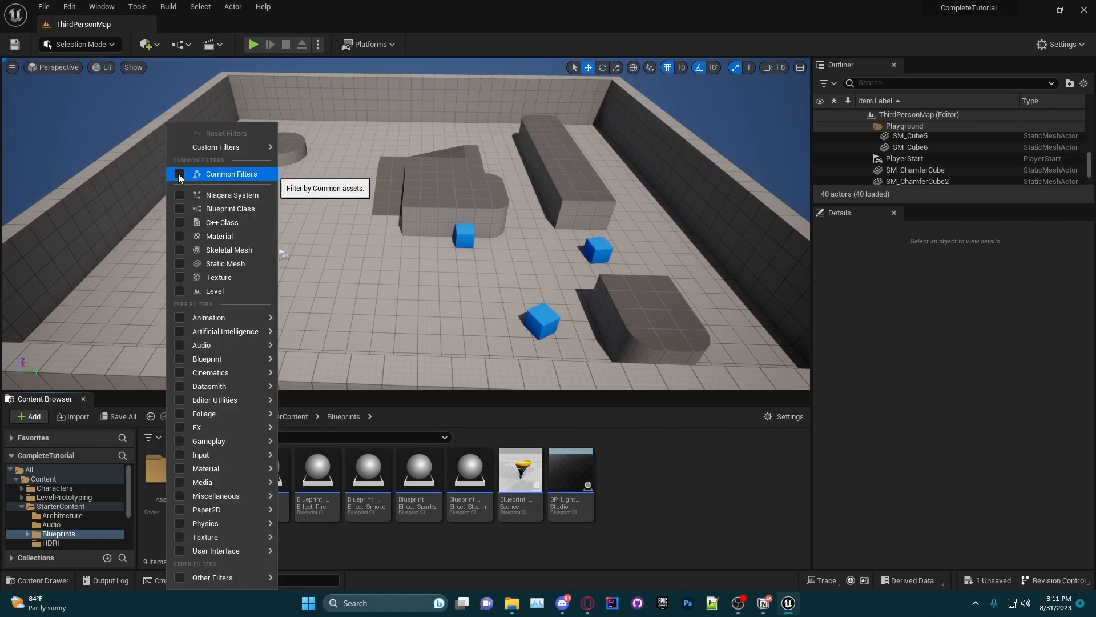
left_click(655, 515)
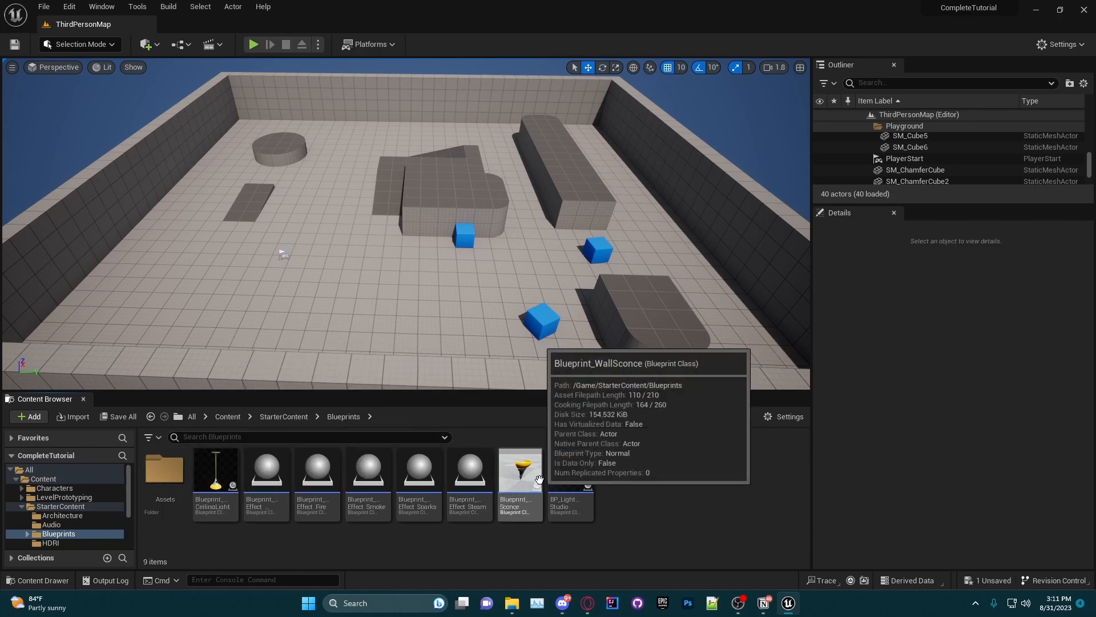
- Filter the Content folder by the Texture asset type, browse the textures and deactivate the filter
left_click(223, 416)
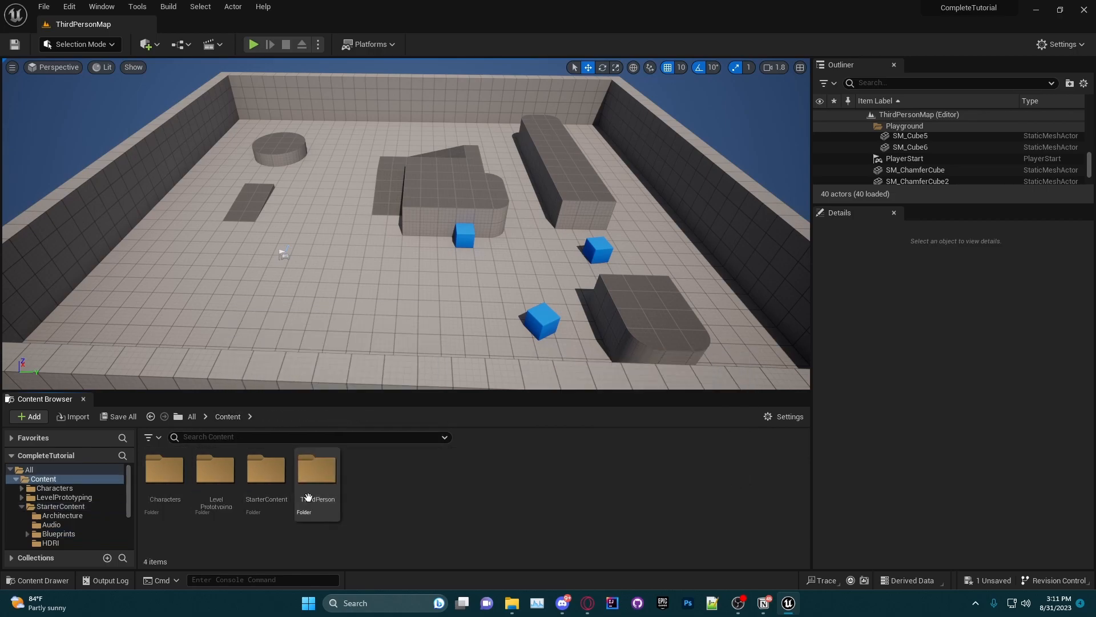
left_click(159, 438)
mouse_move(238, 531)
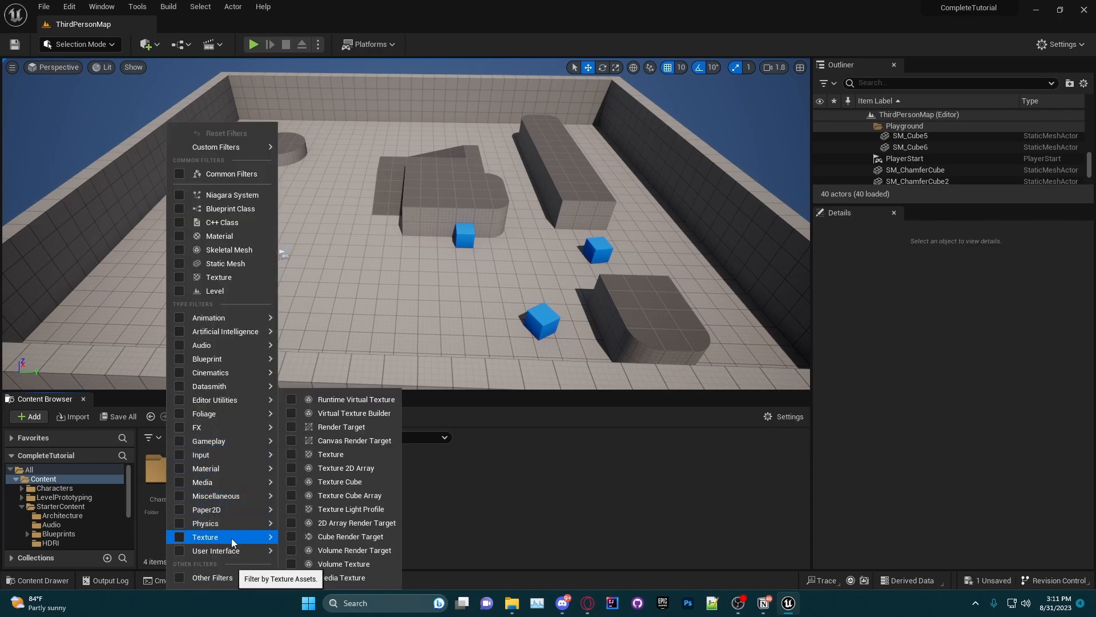
left_click(294, 454)
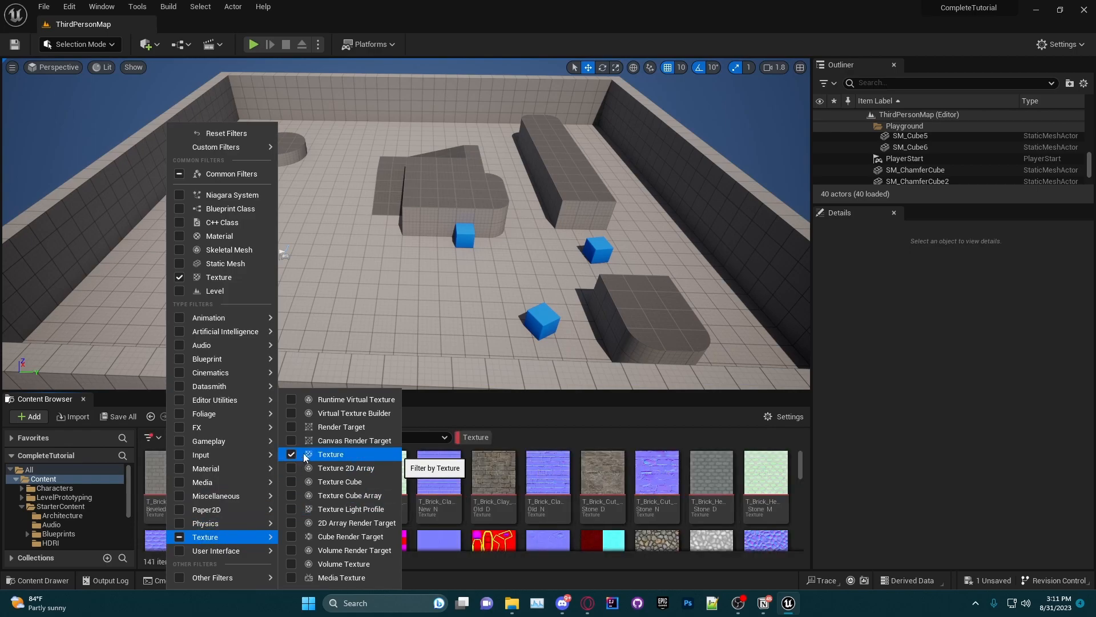
left_click(522, 440)
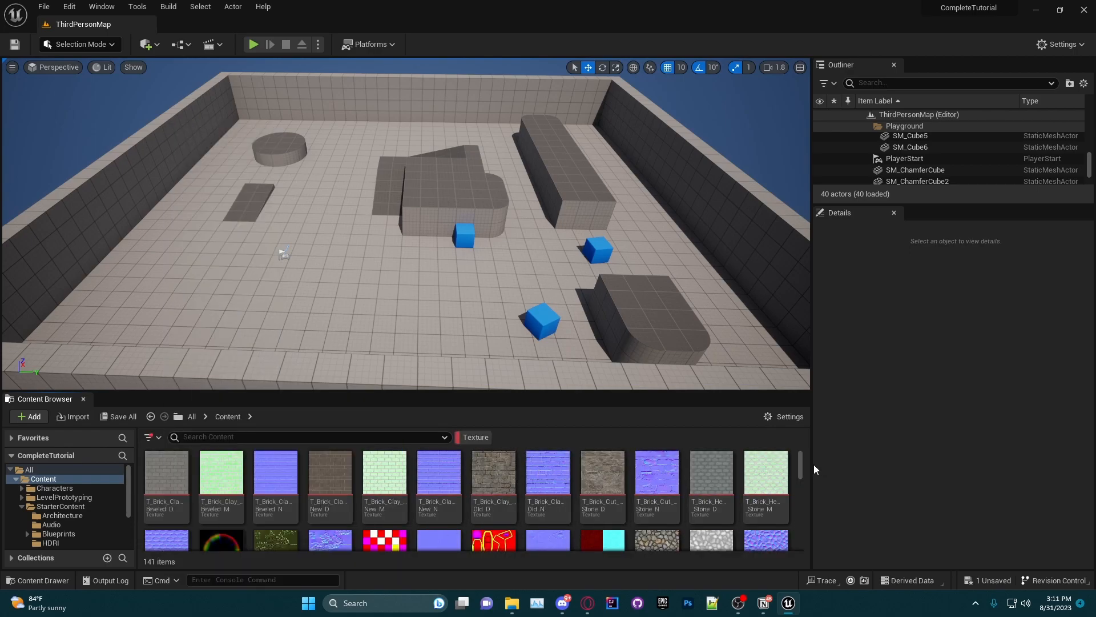
mouse_move(803, 465)
left_mouse_down()
mouse_move(806, 537)
mouse_move(801, 449)
left_mouse_up()
left_click(476, 437)
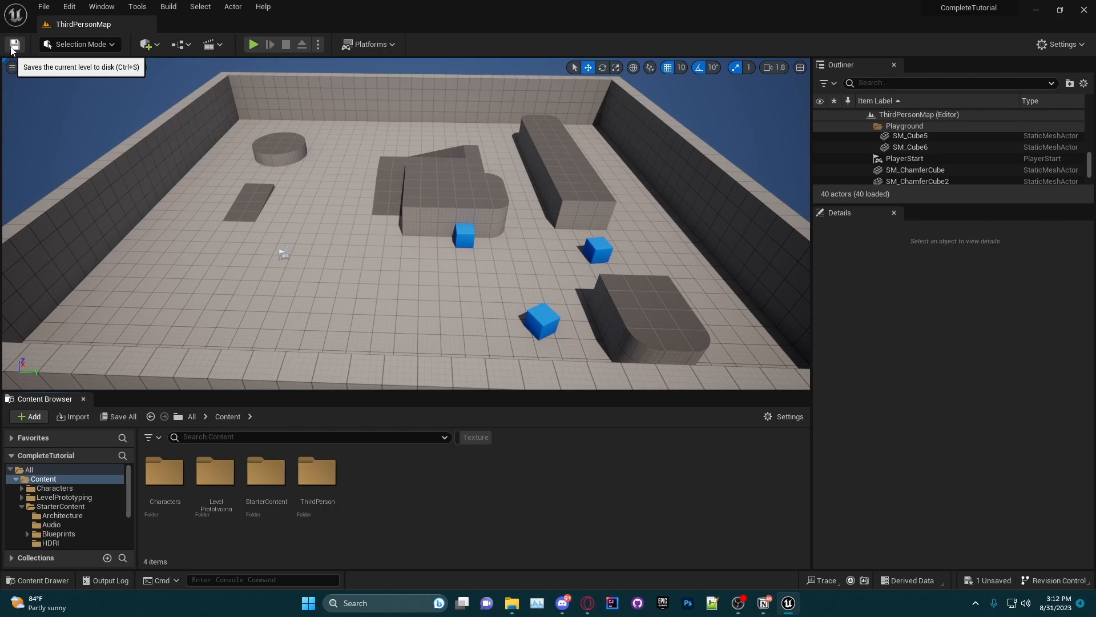
- Save the project's unsaved content
right_click_drag(320, 223, 314, 223)
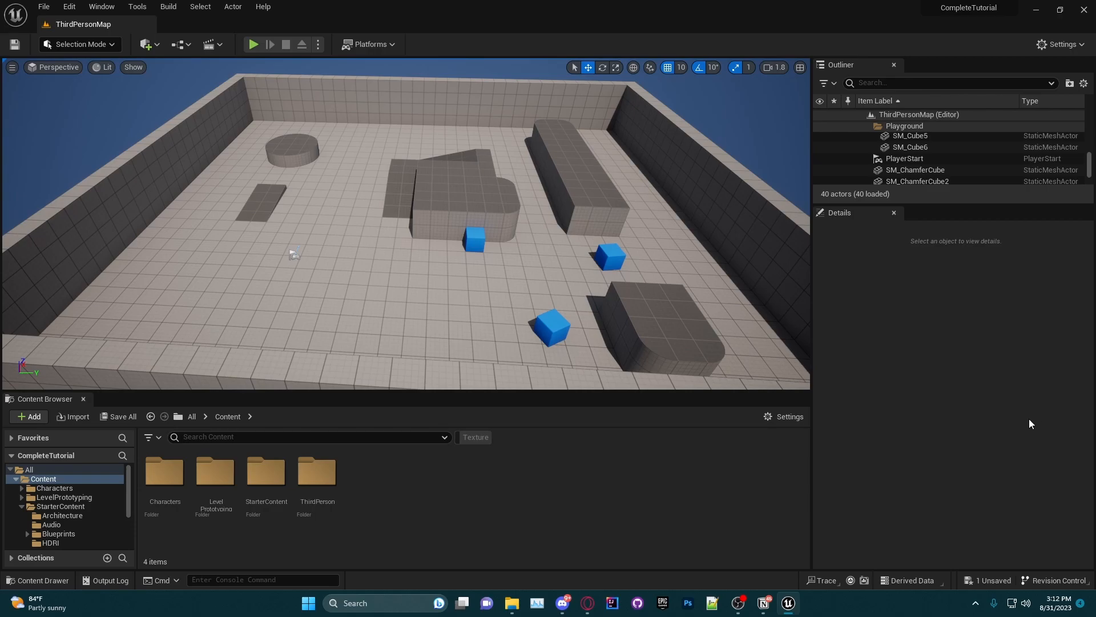
left_click(988, 581)
right_click_drag(533, 277, 535, 277)
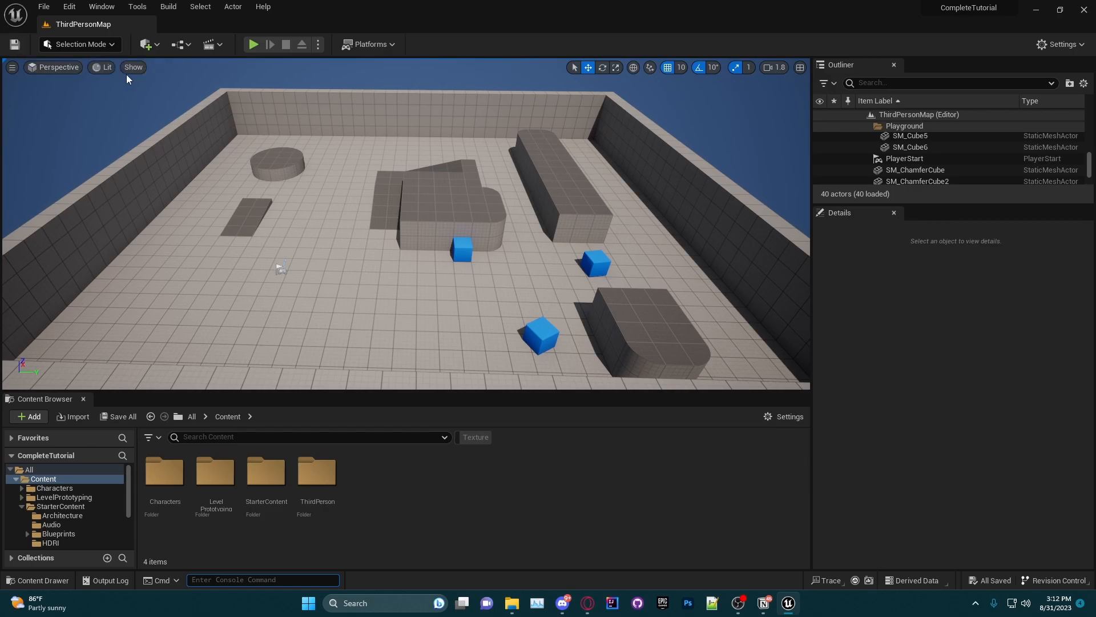
- Switch the editor to Landscape mode and examine its New Landscape settings
left_click(74, 45)
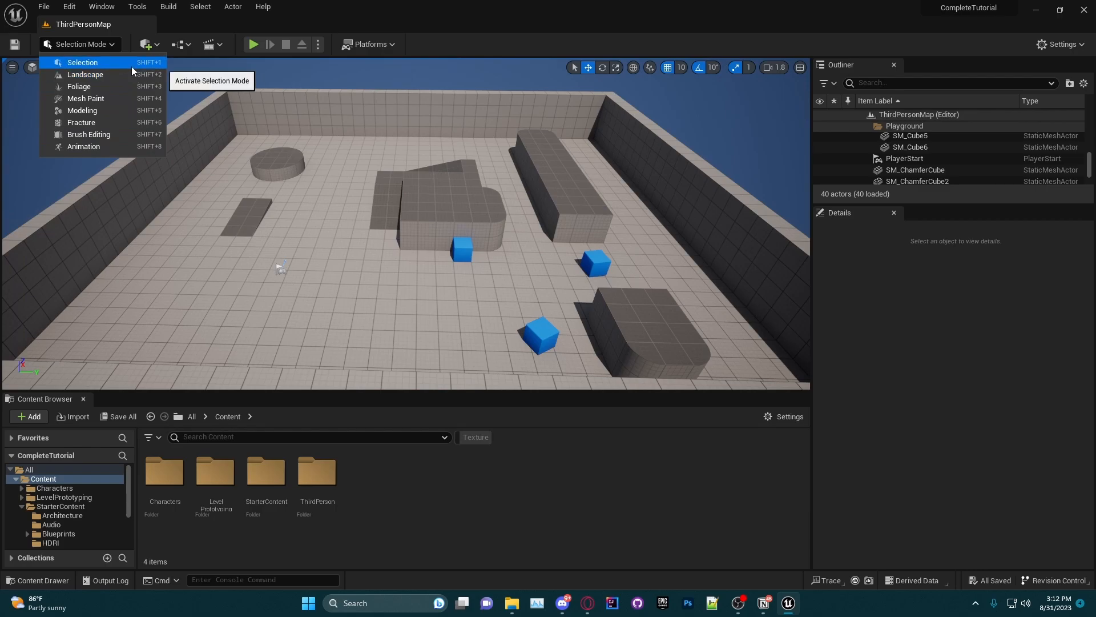
left_click(96, 76)
left_click(91, 47)
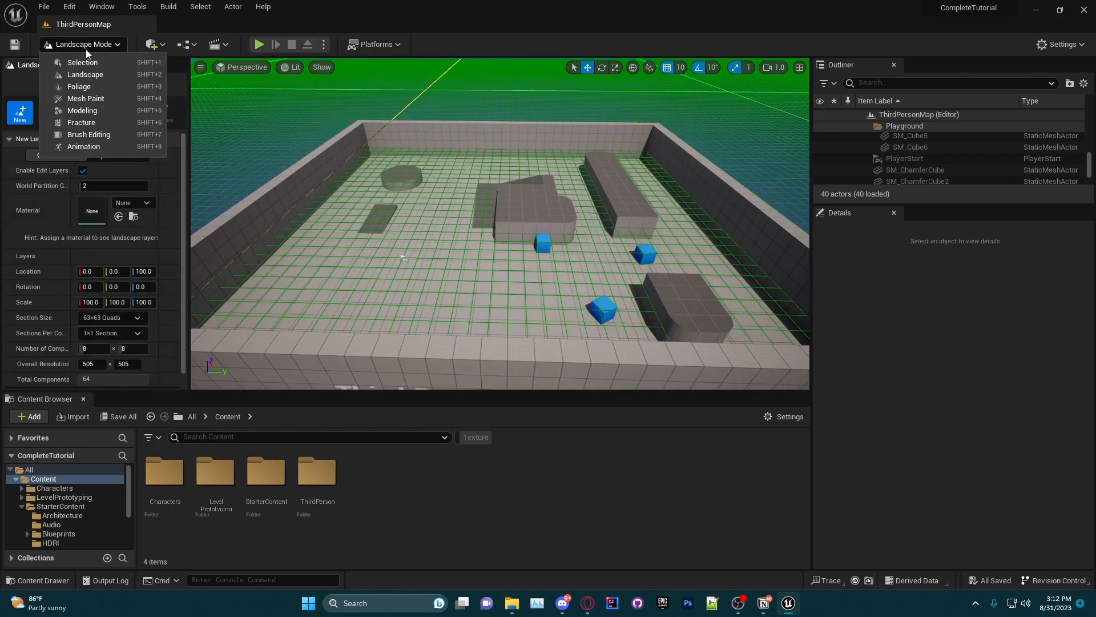
left_click(86, 50)
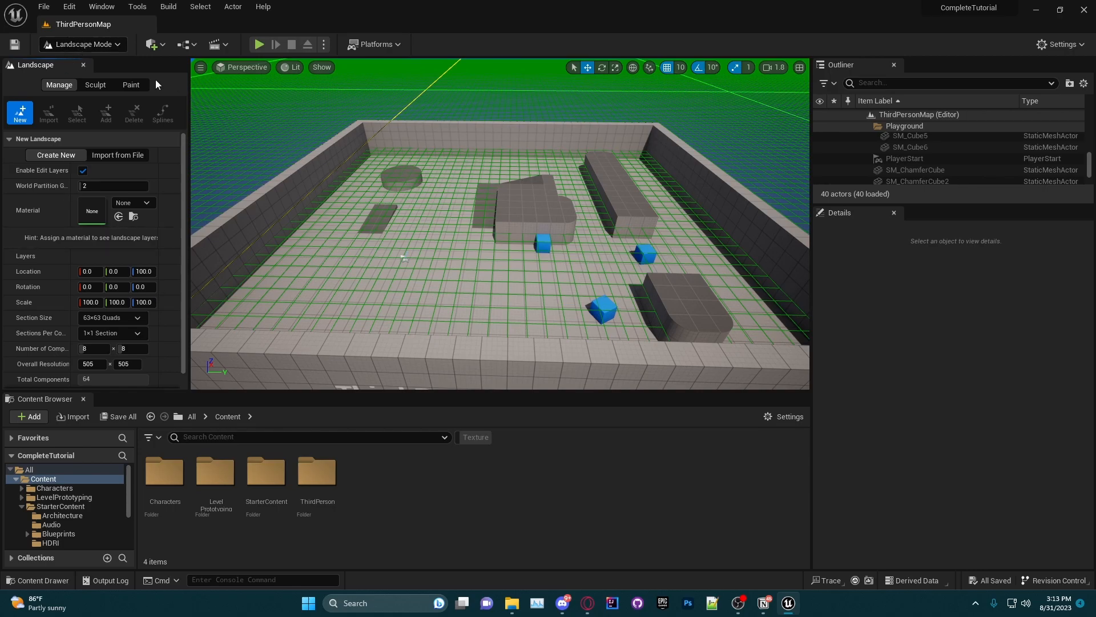
- Switch the editor to Foliage mode and on to Mesh Paint mode to view their tools
left_click(94, 49)
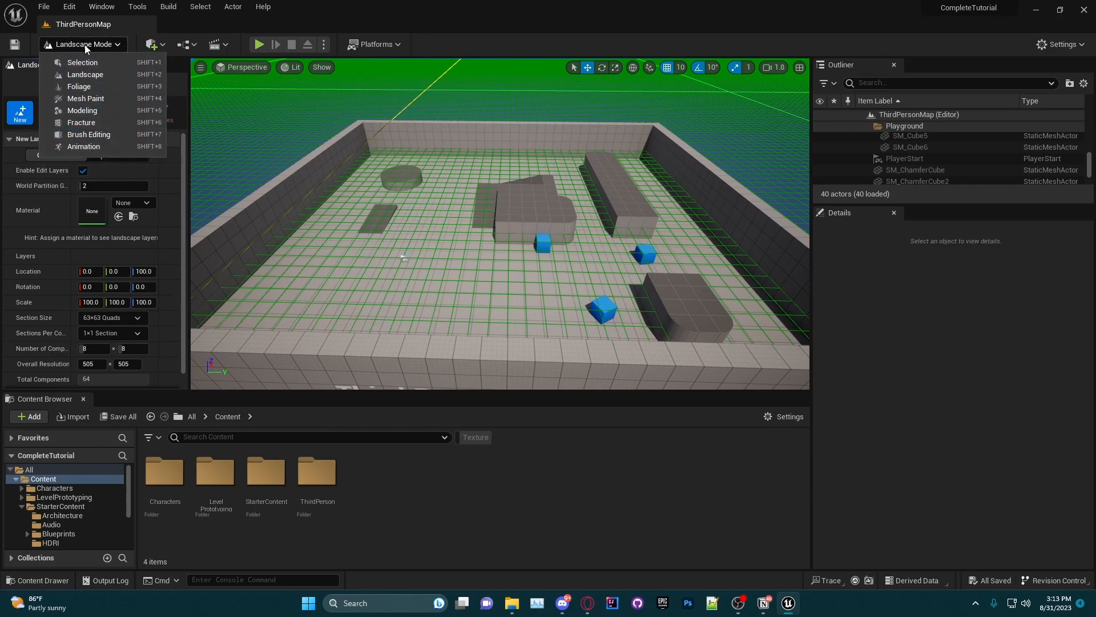
left_click(89, 88)
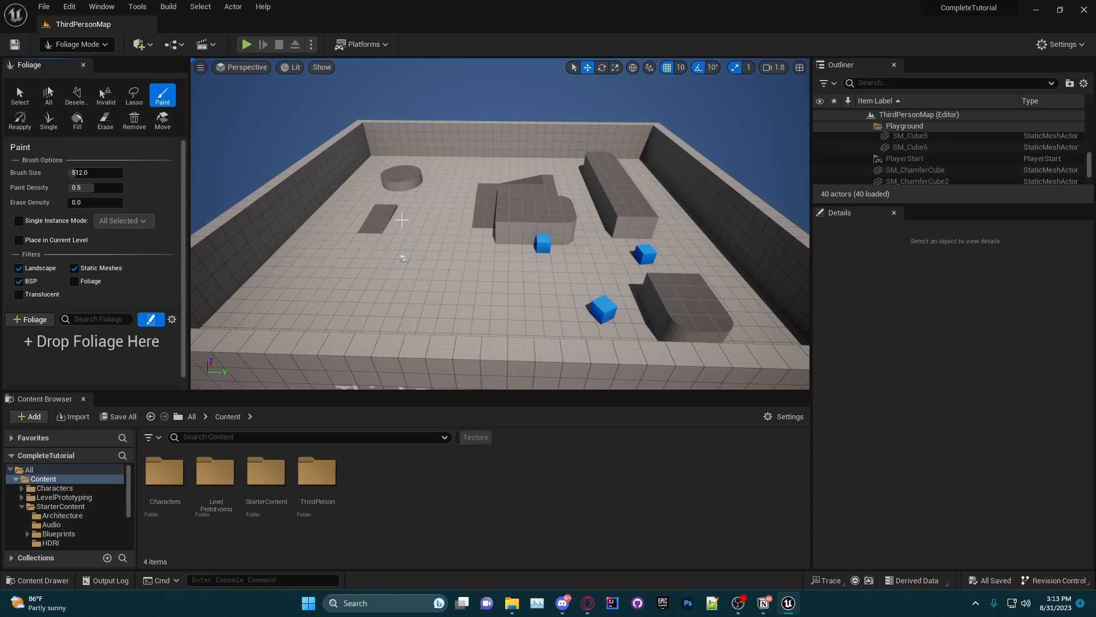
left_click(82, 48)
left_click(86, 98)
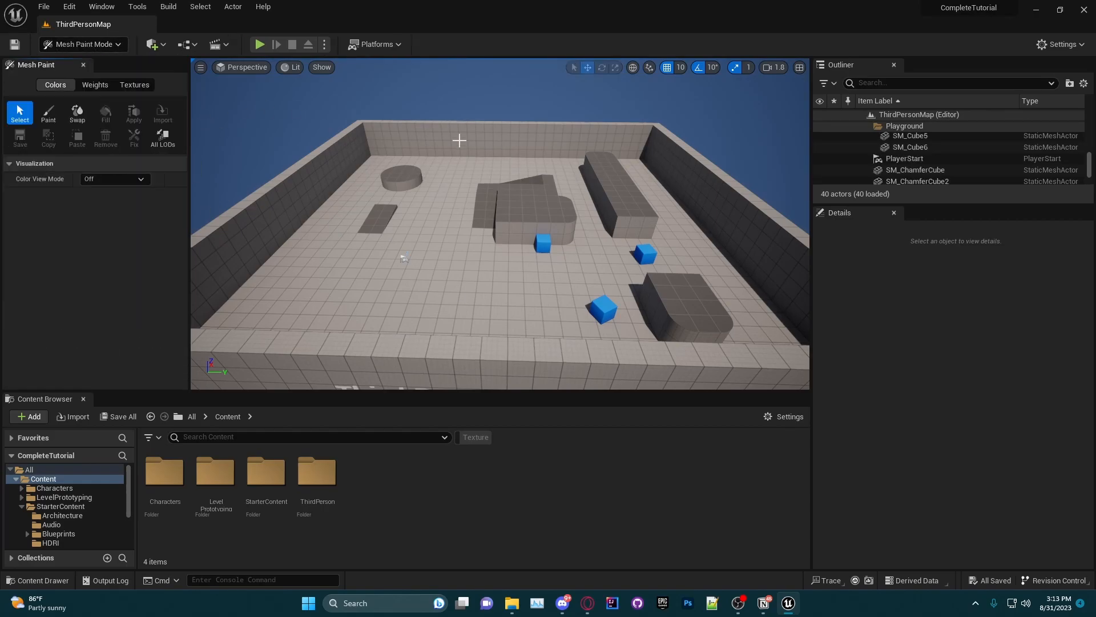
- Switch the editor to Modeling mode and on to Fracture mode to view their tools
left_click(91, 47)
left_click(95, 110)
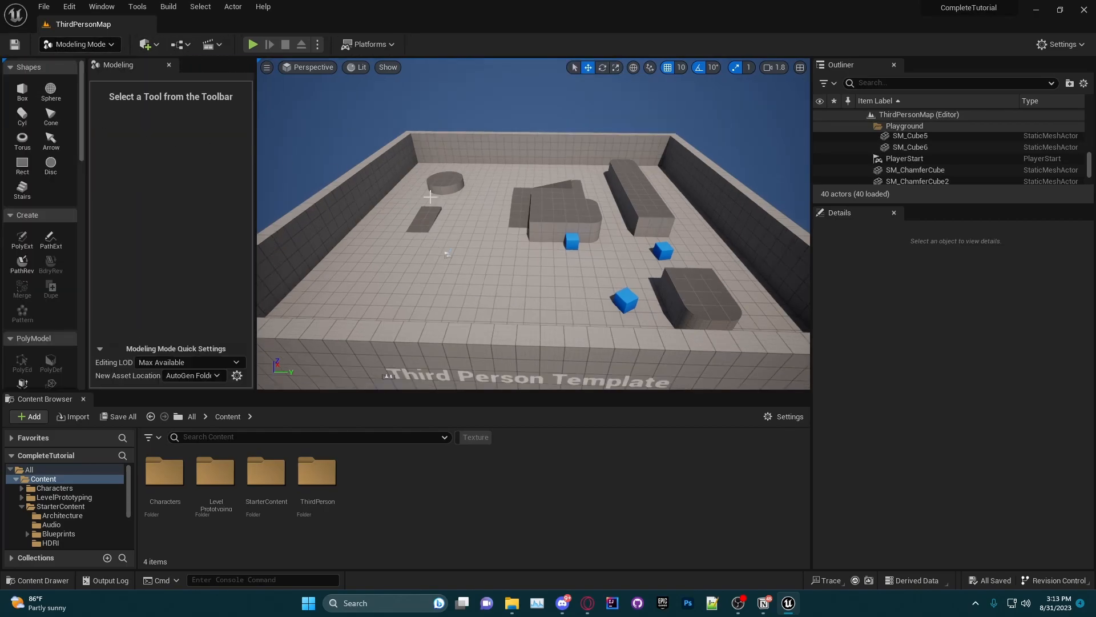
left_click(85, 45)
left_click(94, 127)
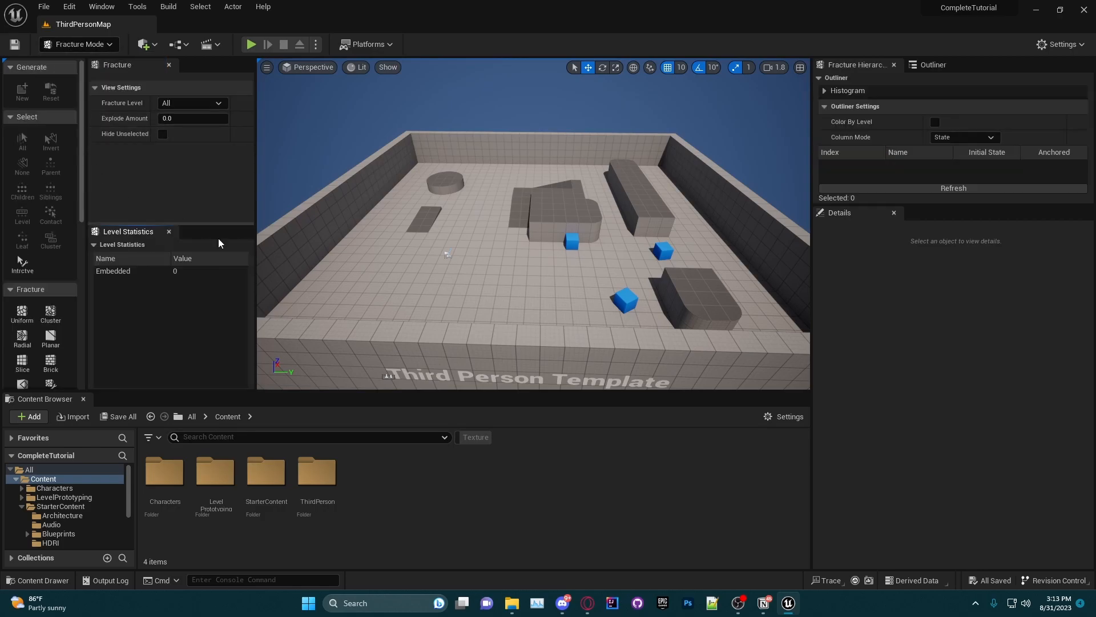
- View the Brush Editing and Animation modes, and return the editor to Selection mode
left_click(74, 45)
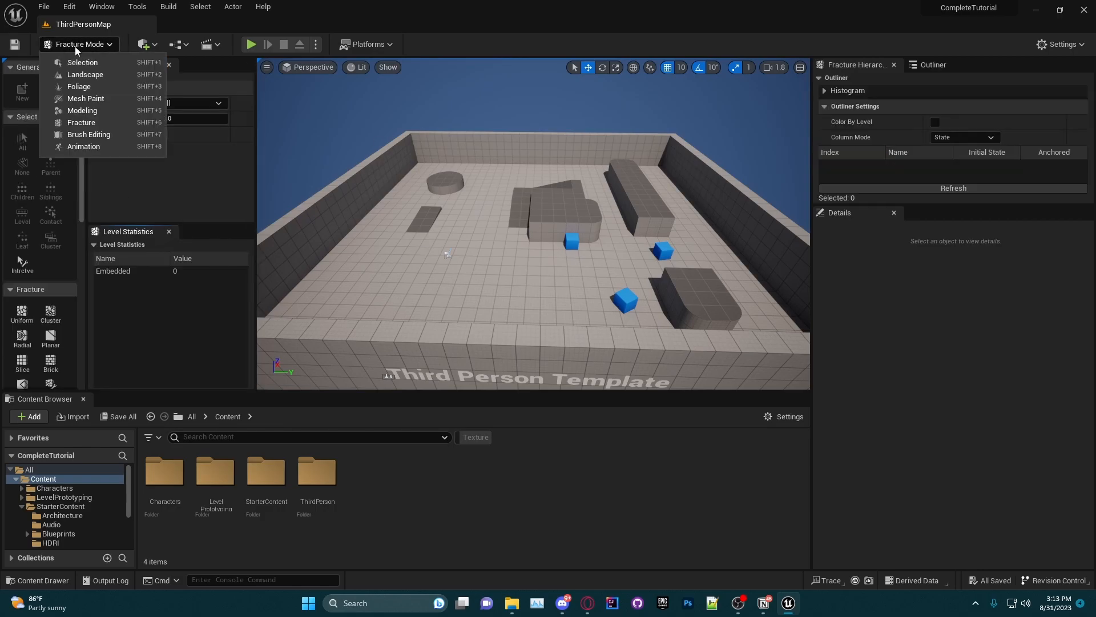
left_click(81, 140)
left_click(86, 45)
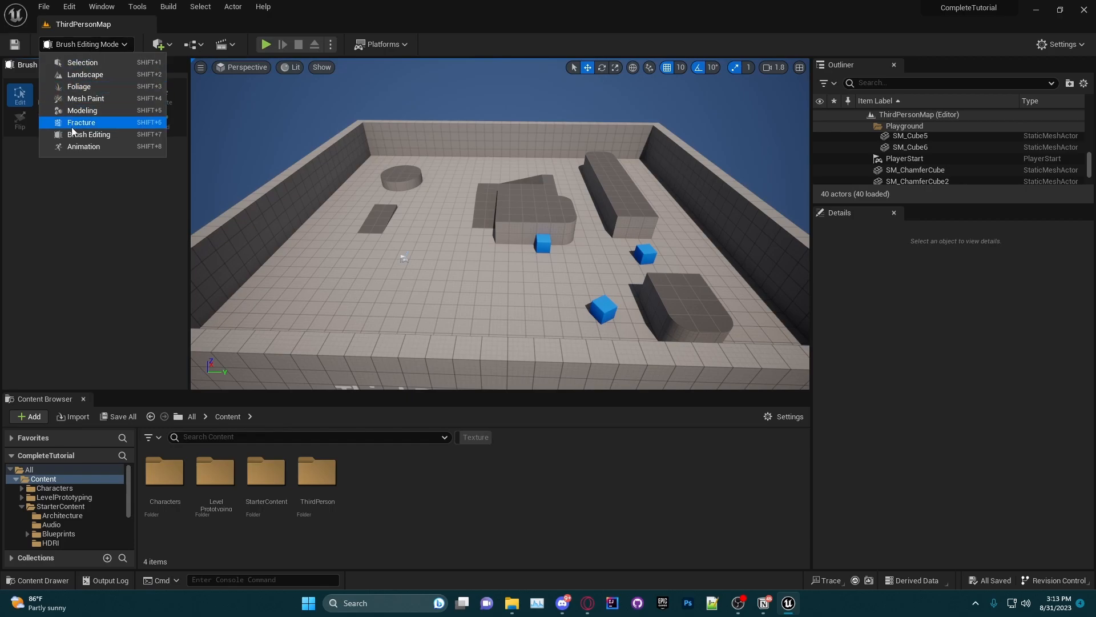
left_click(83, 147)
left_click(82, 45)
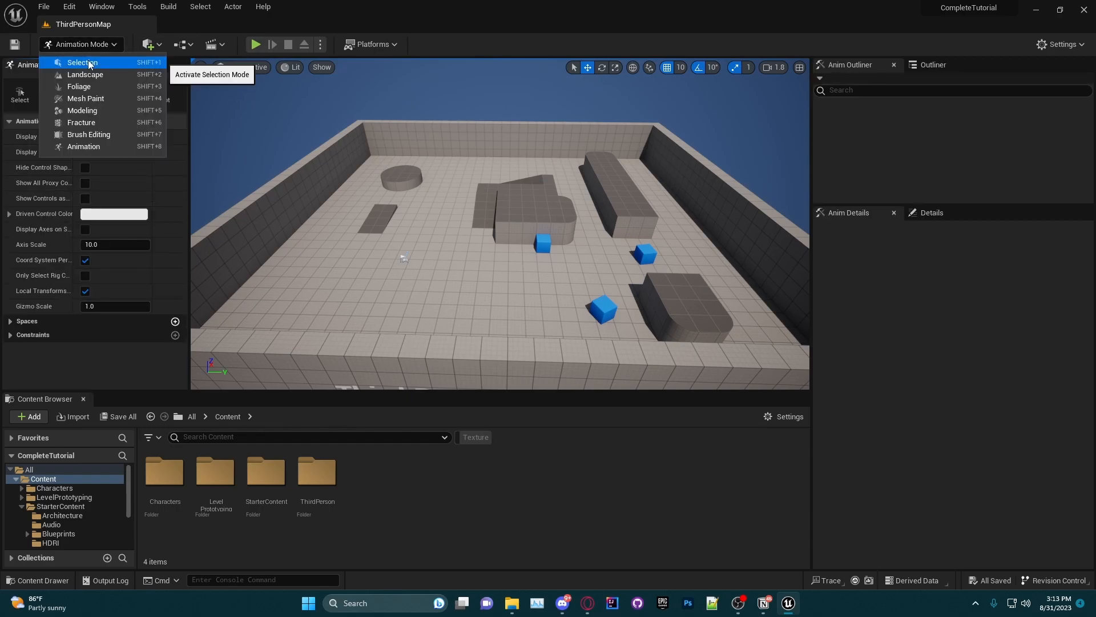
left_click(86, 63)
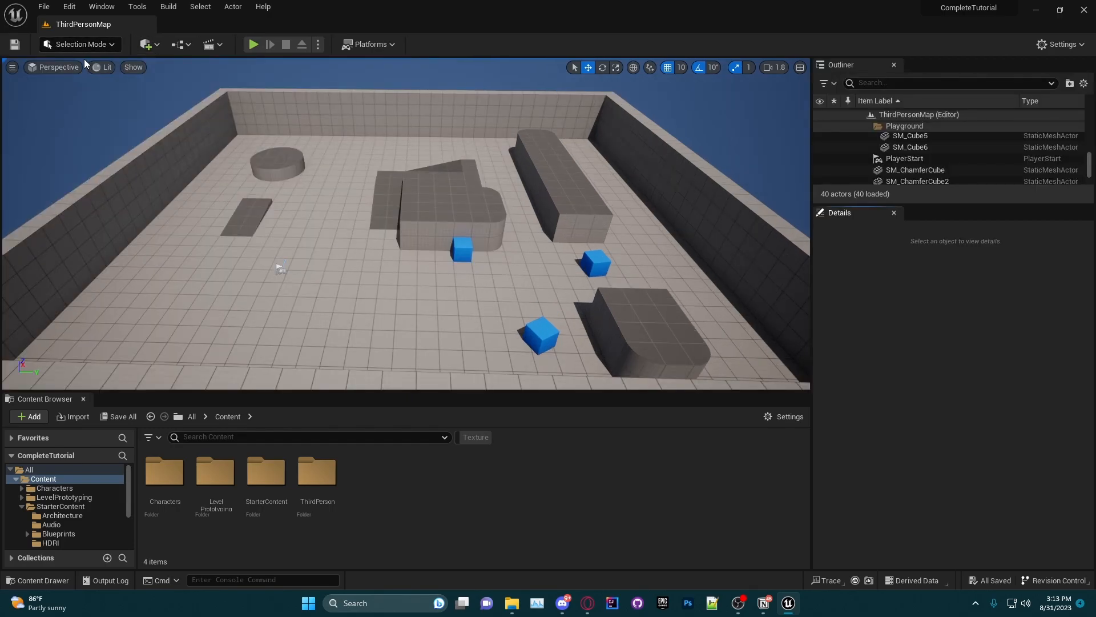
left_click(98, 45)
left_click(98, 46)
left_click(98, 46)
left_click(95, 45)
left_click(96, 45)
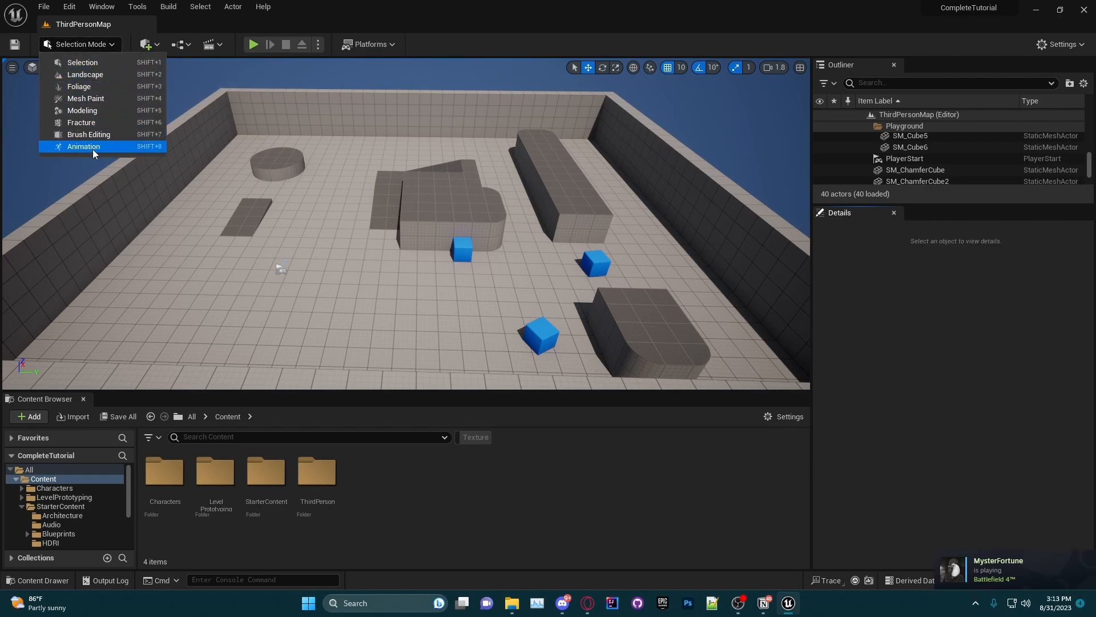
left_click(84, 46)
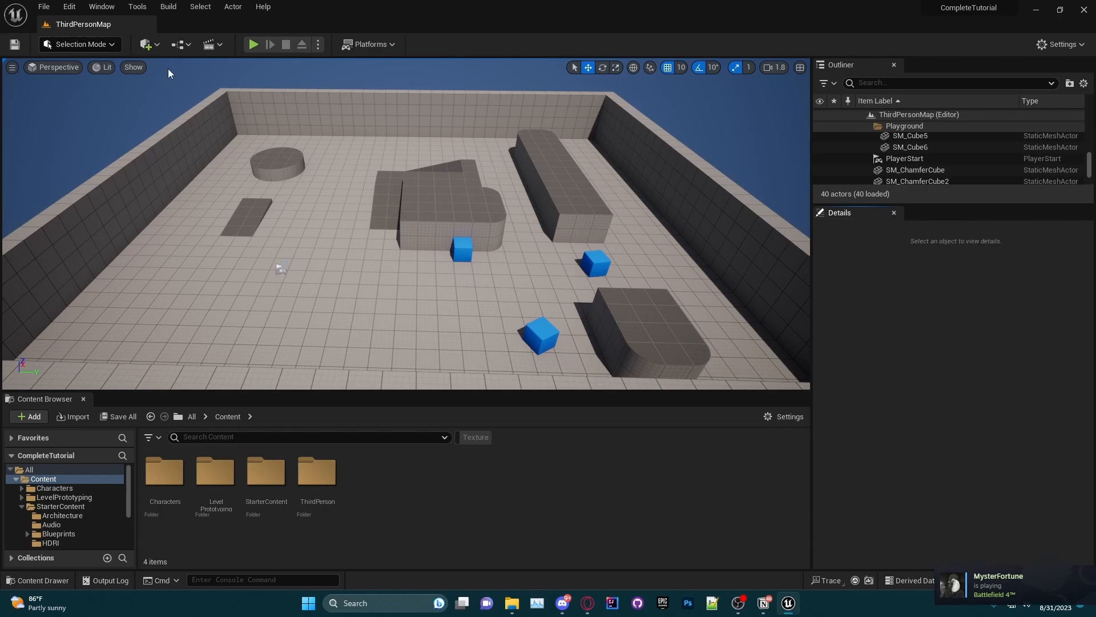
- Place a Cube shape on the level floor, raise it and delete it
right_click_drag(472, 218, 486, 215)
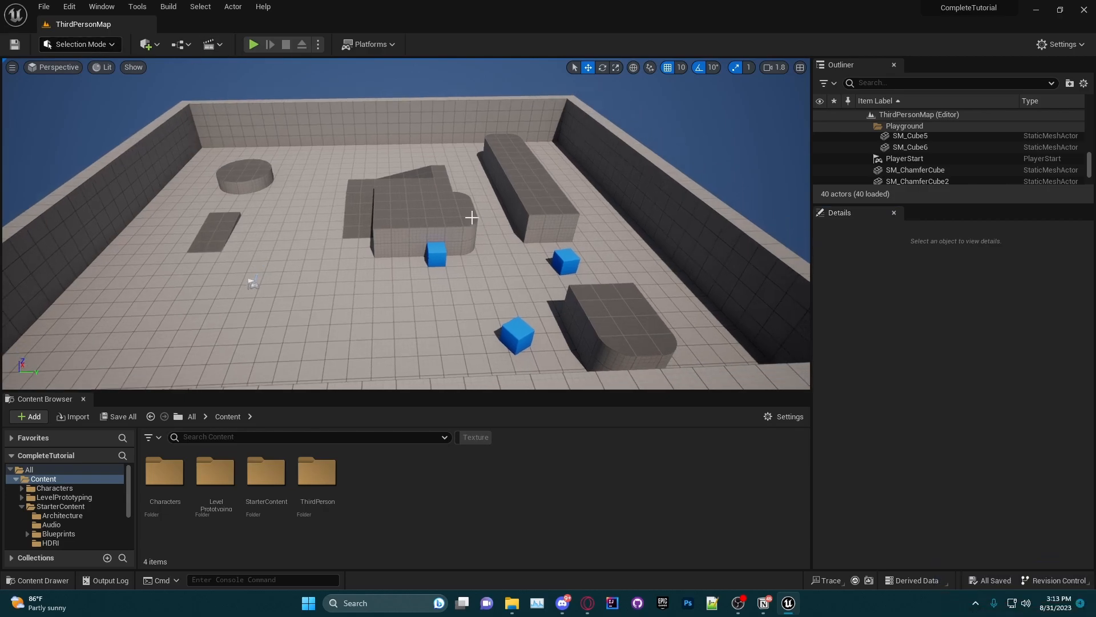
left_click(152, 46)
mouse_move(186, 139)
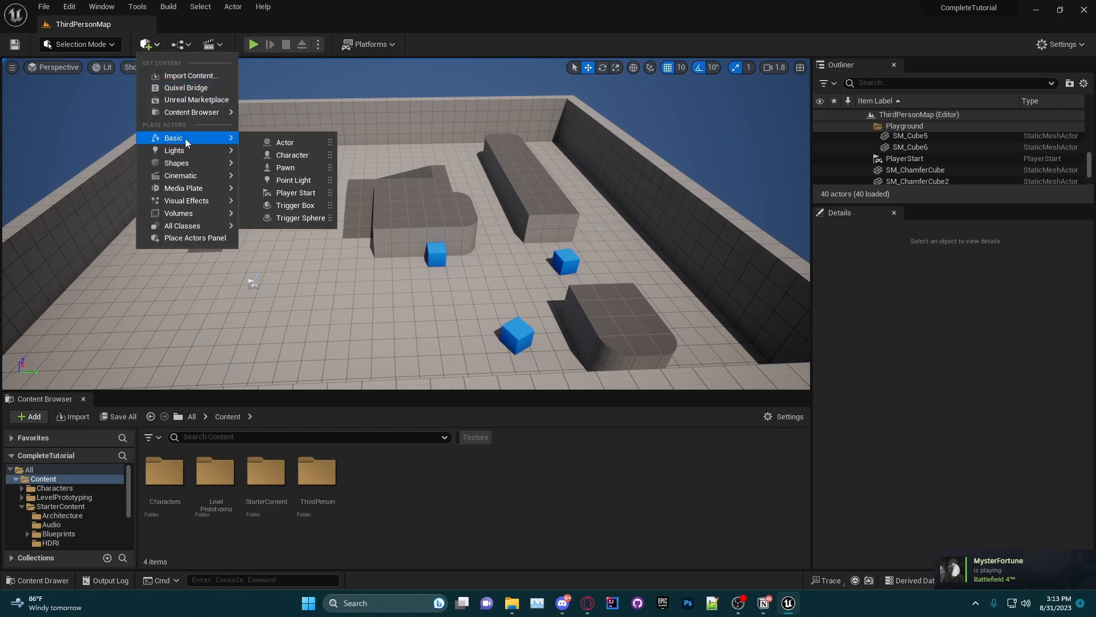
mouse_move(189, 163)
left_click_drag(278, 171, 343, 290)
left_click_drag(330, 253, 318, 140)
key("Delete")
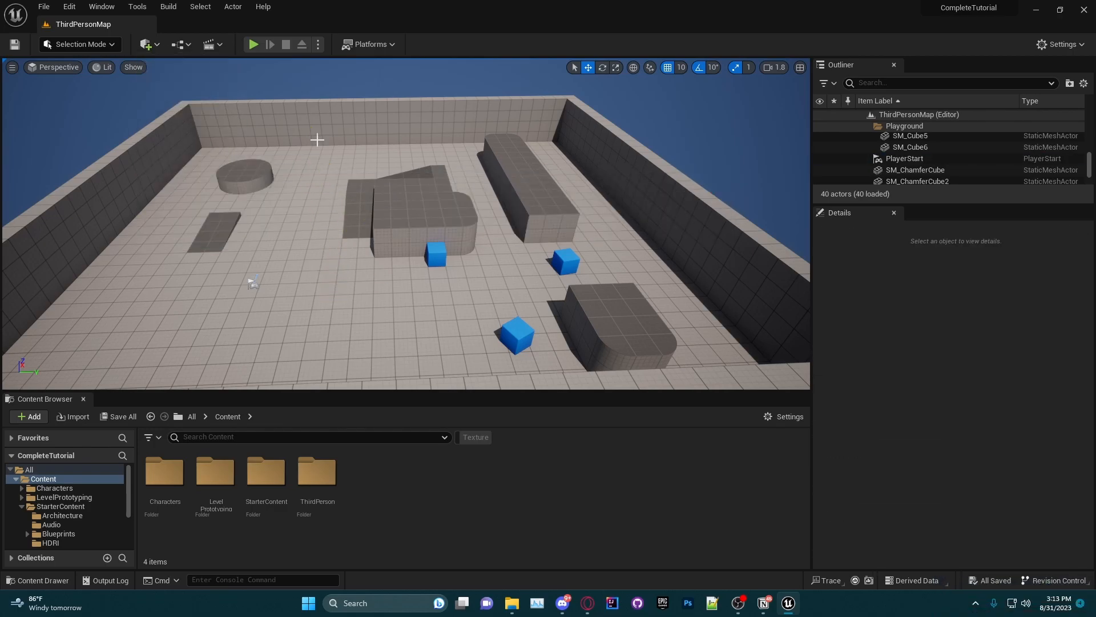
- Review the quick-add options, search them for cube and clear the search
left_click(149, 45)
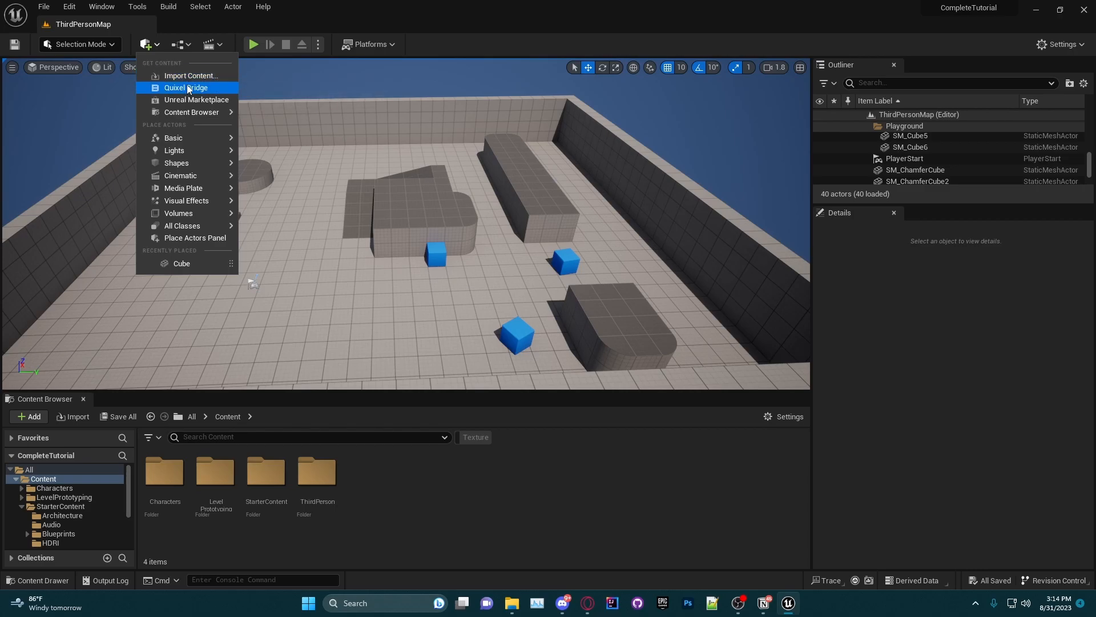
left_click(149, 46)
left_click(153, 47)
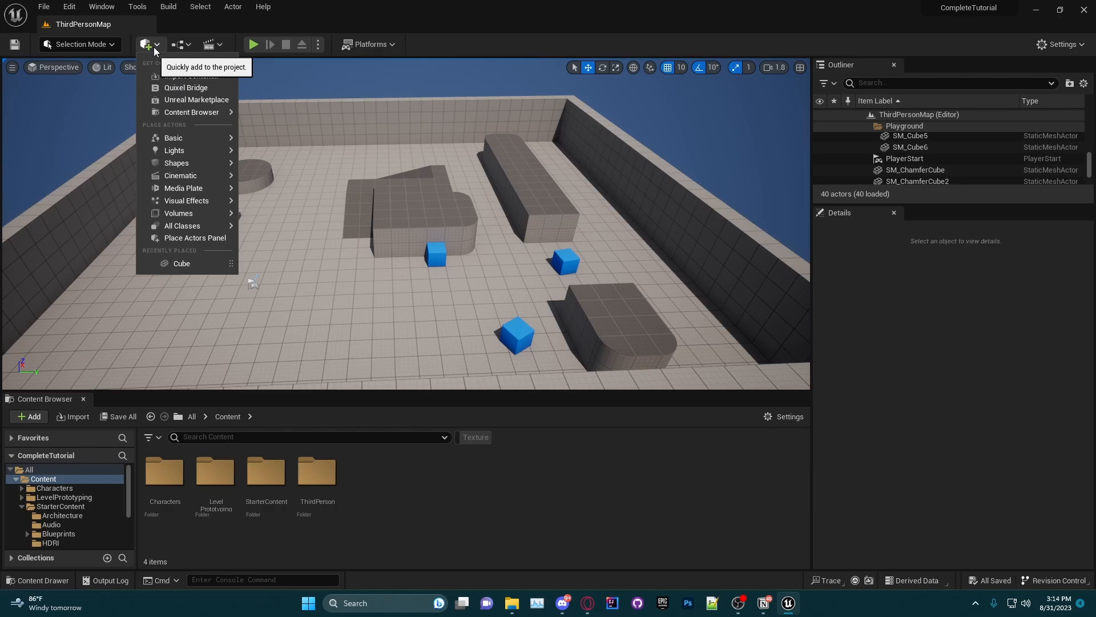
type("cube")
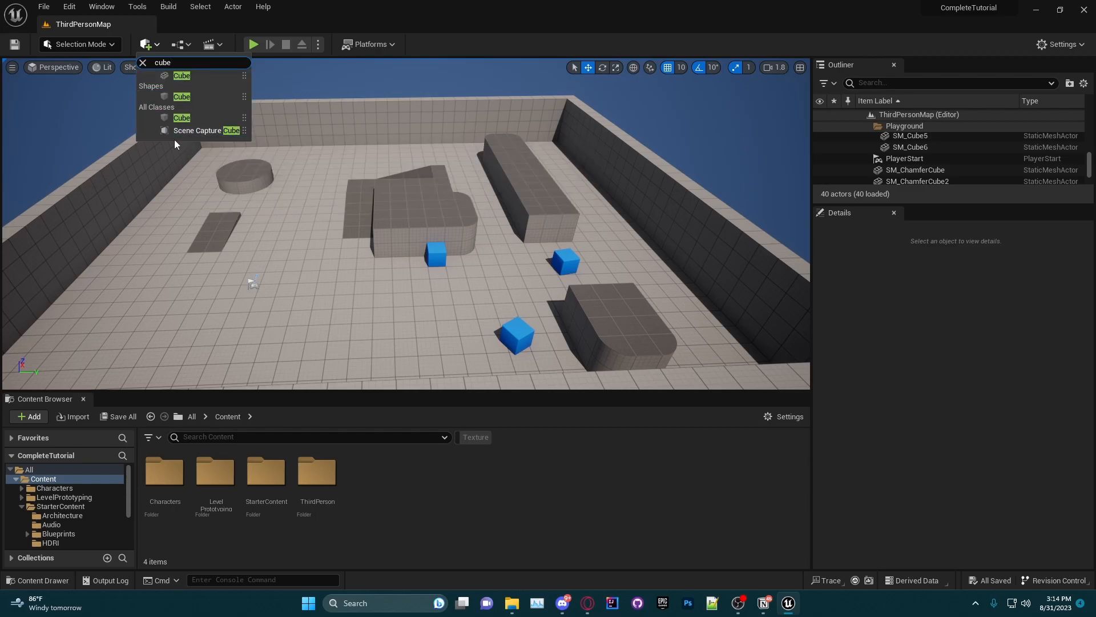
left_click(142, 63)
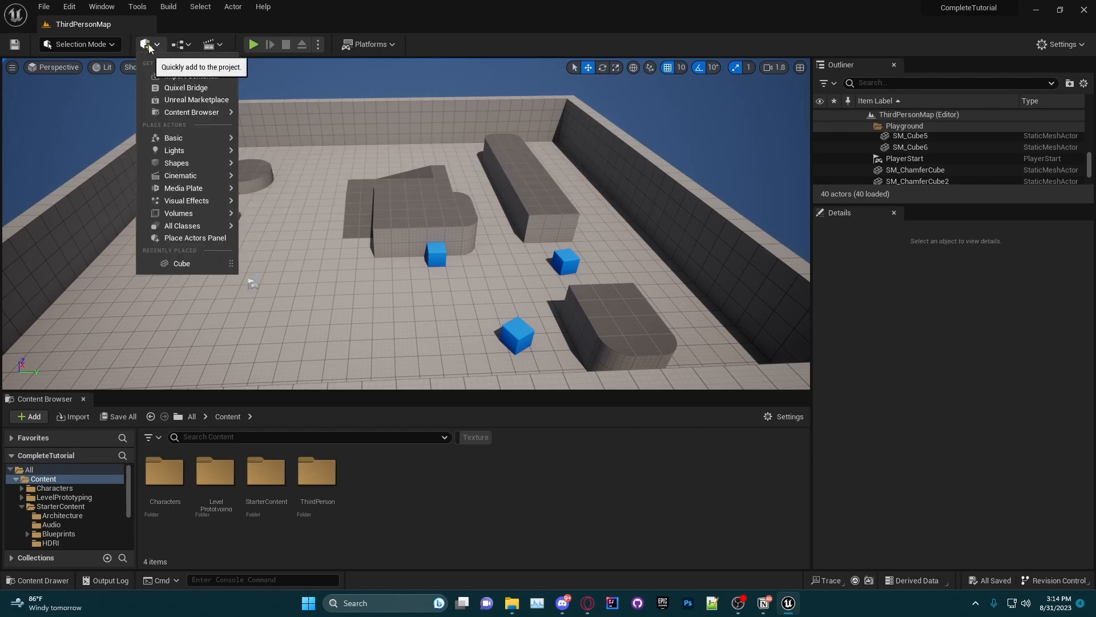
- Search the quick-add options for cube again, clear the search and close the options
type("cube")
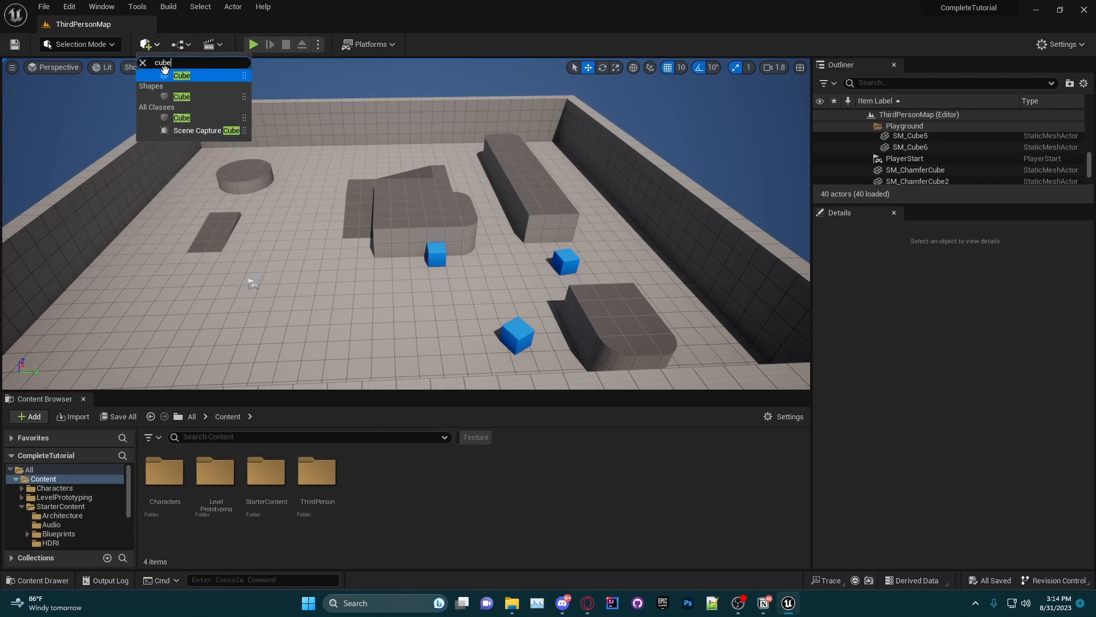
left_click(144, 61)
left_click(155, 49)
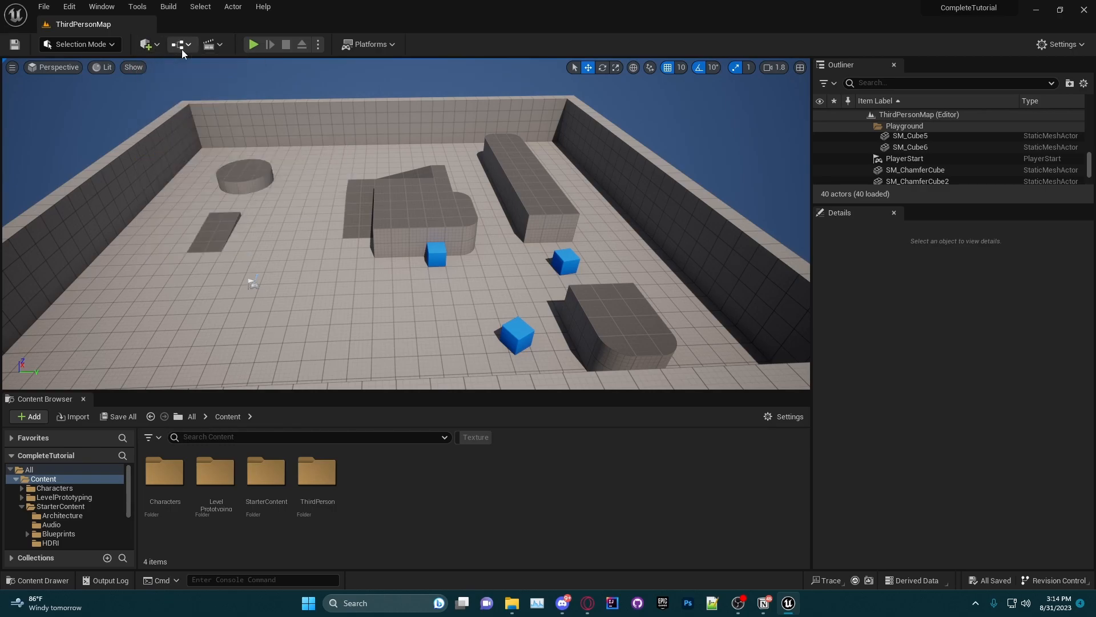
- Review the options for Blueprint classes and level Blueprints, and those for adding a Level Sequence
left_click(181, 48)
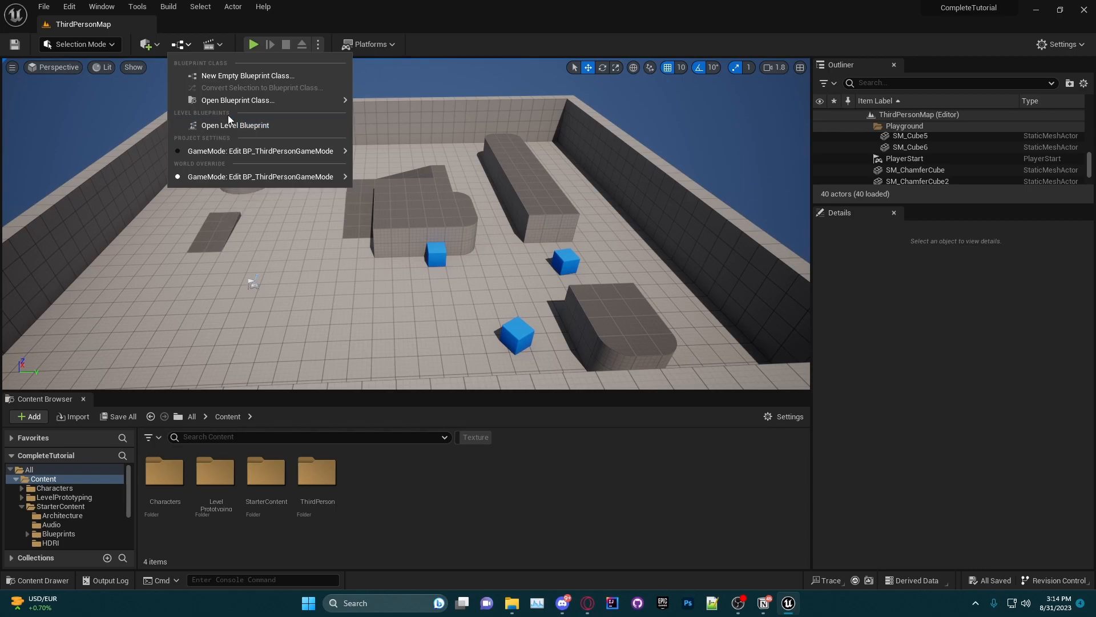
mouse_move(226, 104)
scroll(437, 231, "down", 8)
scroll(439, 228, "up", 8)
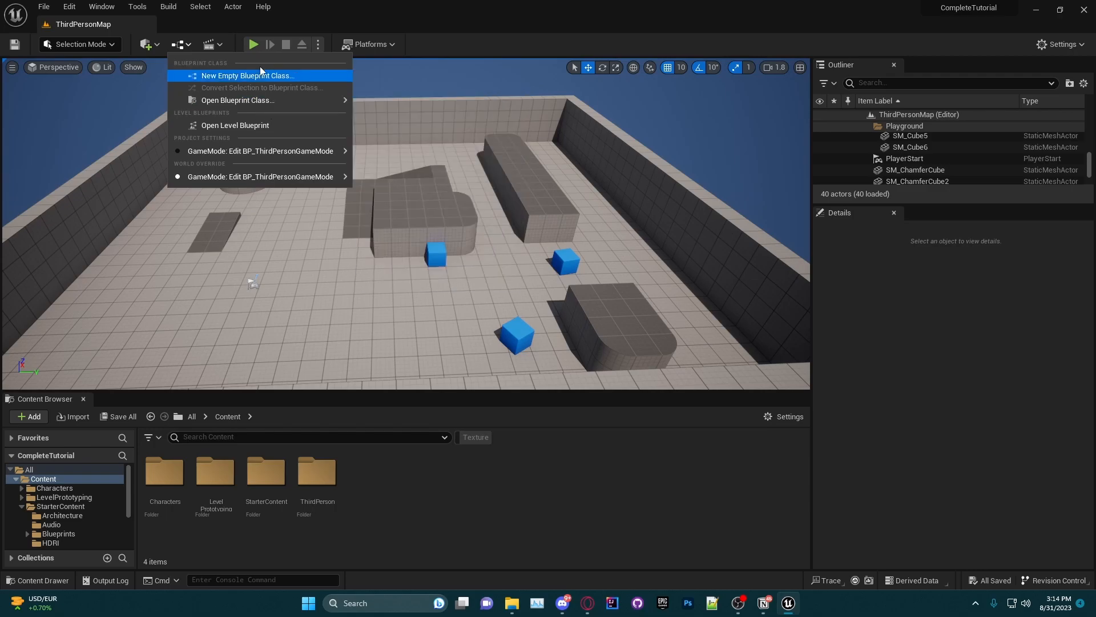
left_click(209, 47)
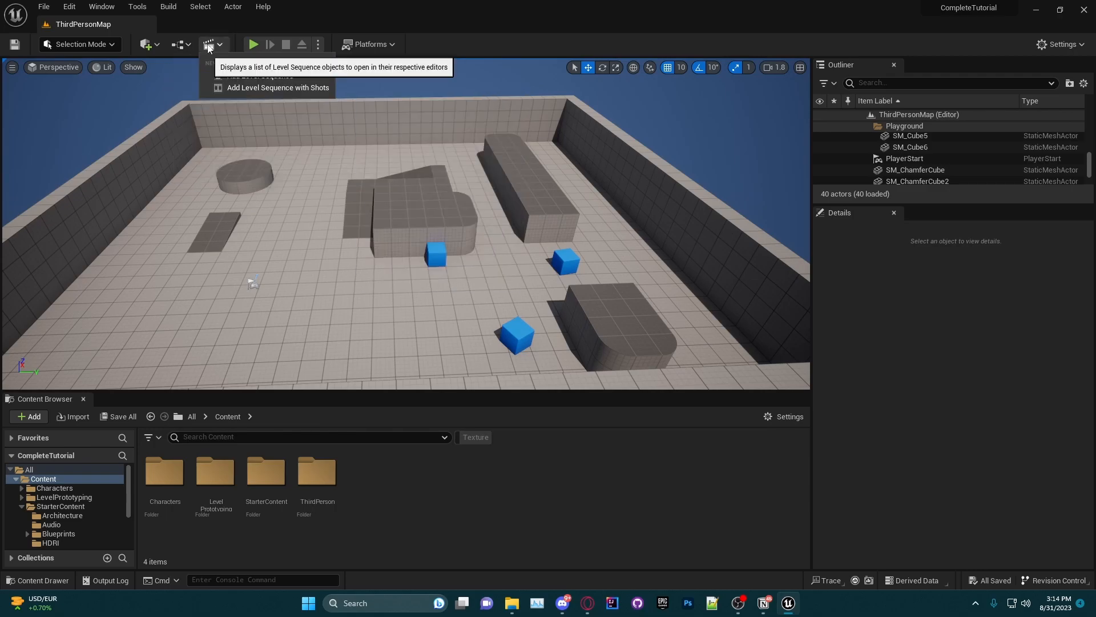
left_click(211, 47)
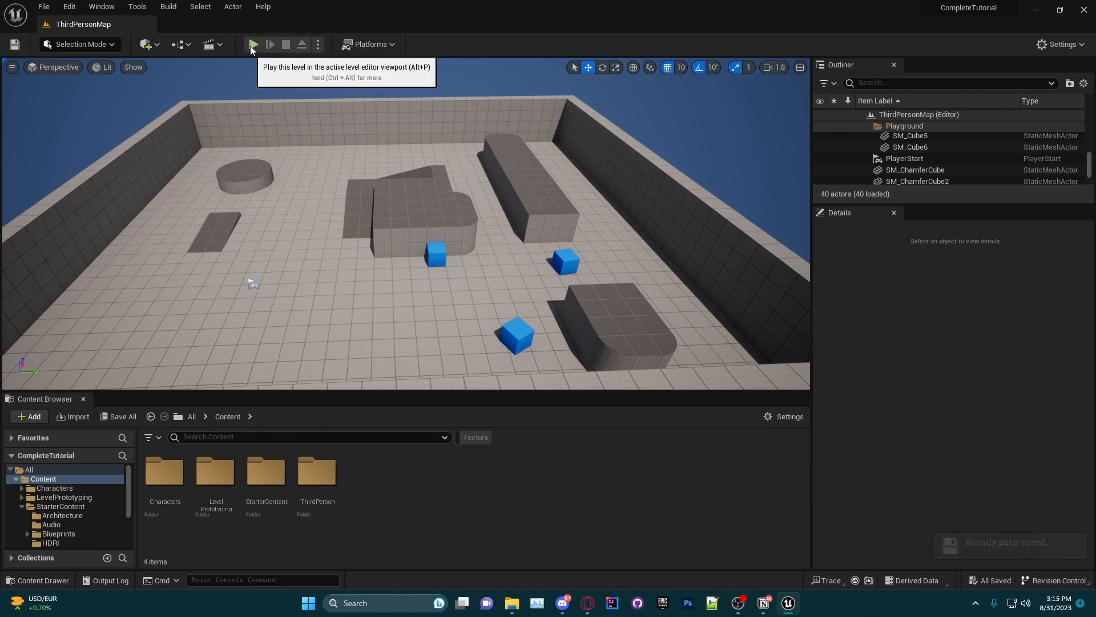
- Play and stop the level in the viewport, and review the other play modes, including Standalone Game and Simulate
left_click(252, 45)
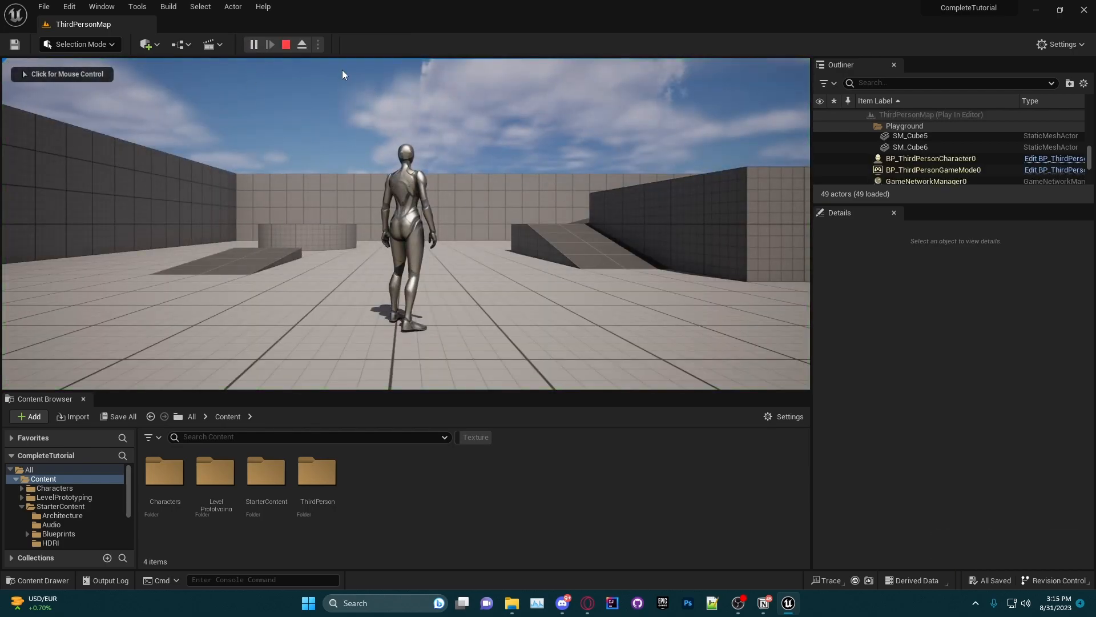
left_click(287, 46)
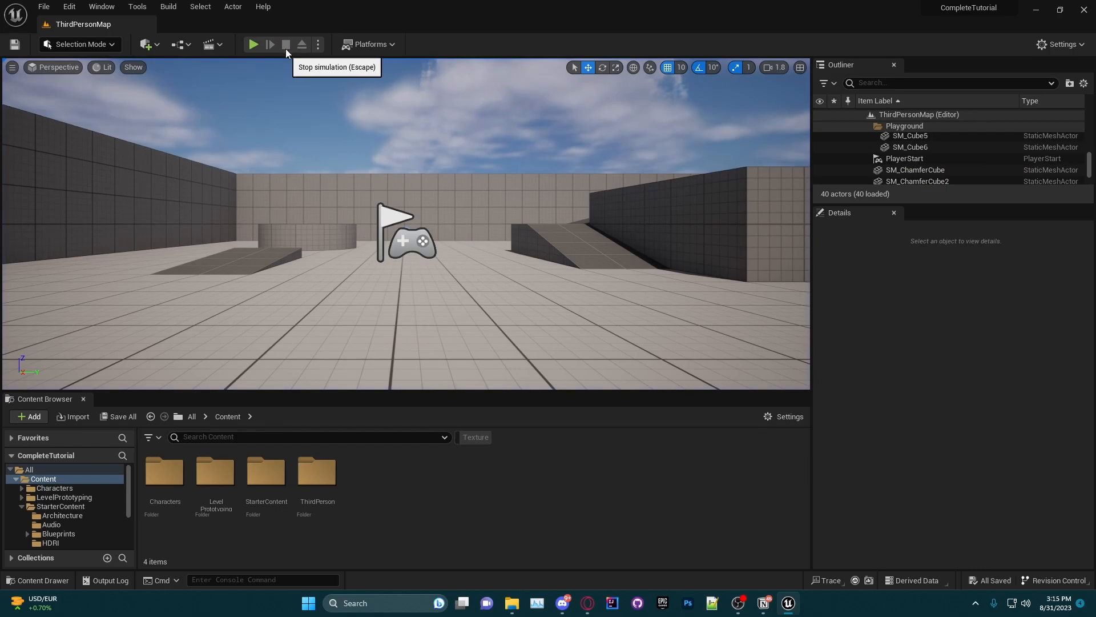
left_click(318, 44)
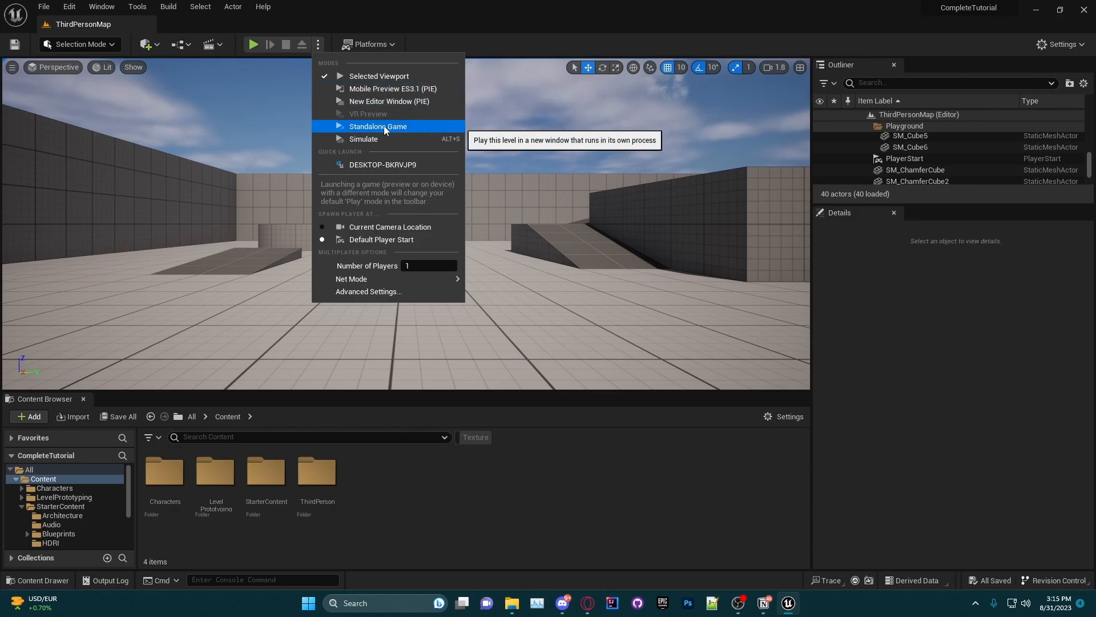
type("w")
left_click(318, 63)
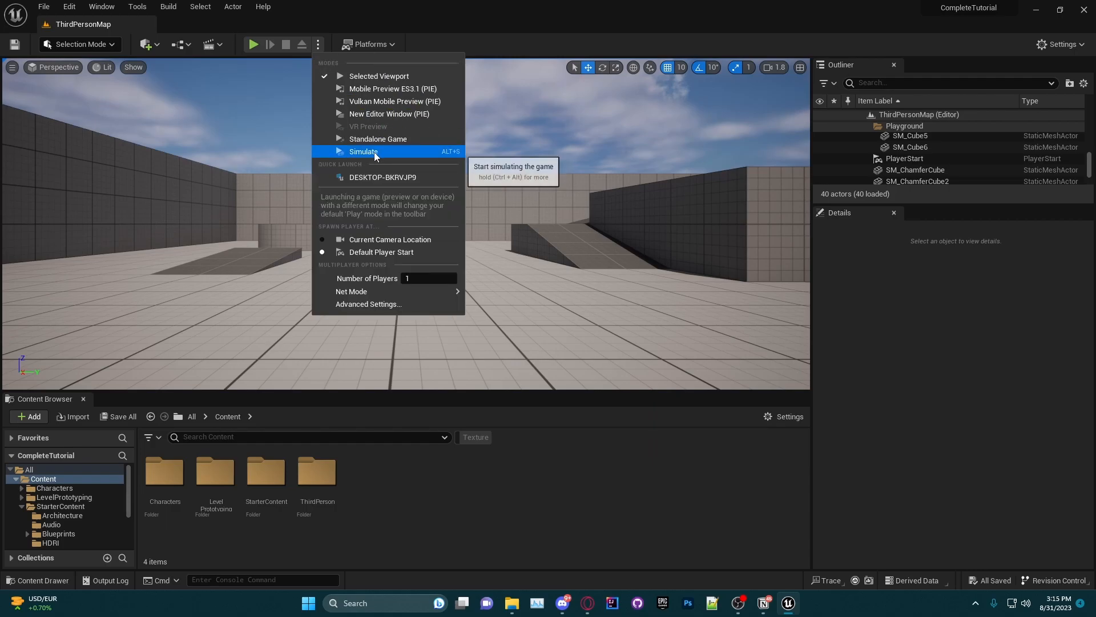
left_click(315, 43)
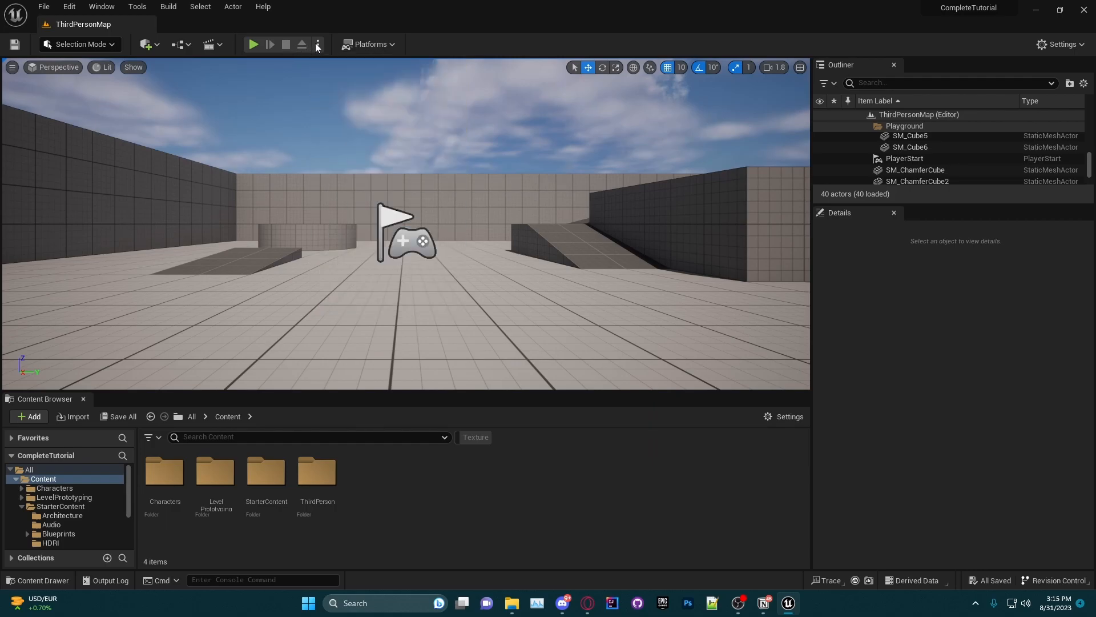
- Review the target platforms and the Windows packaging and build configuration options
left_click(370, 44)
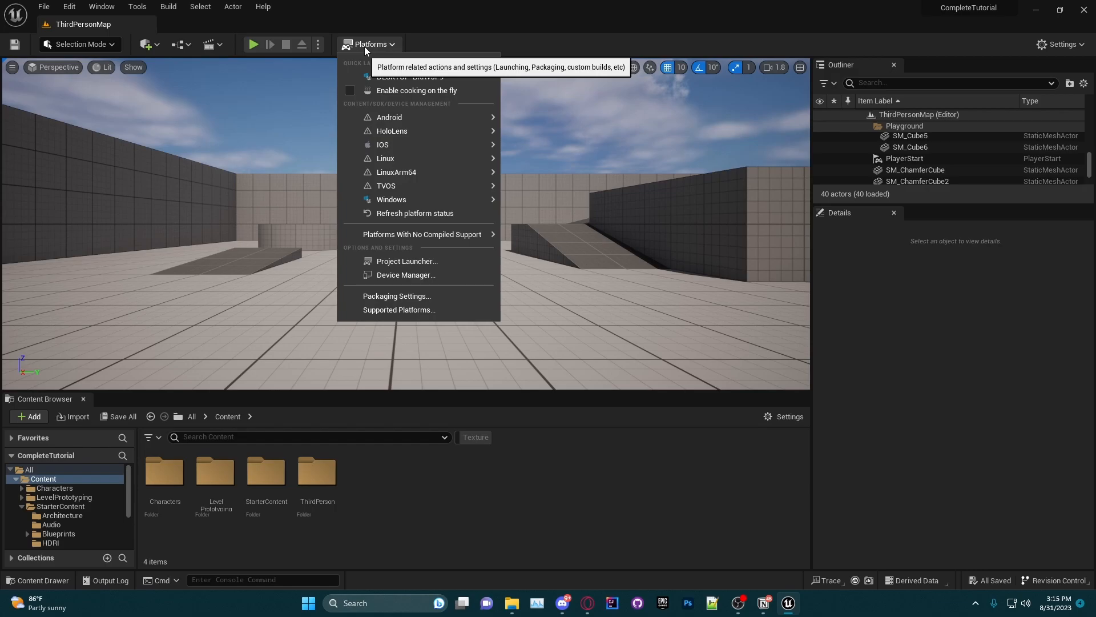
mouse_move(406, 199)
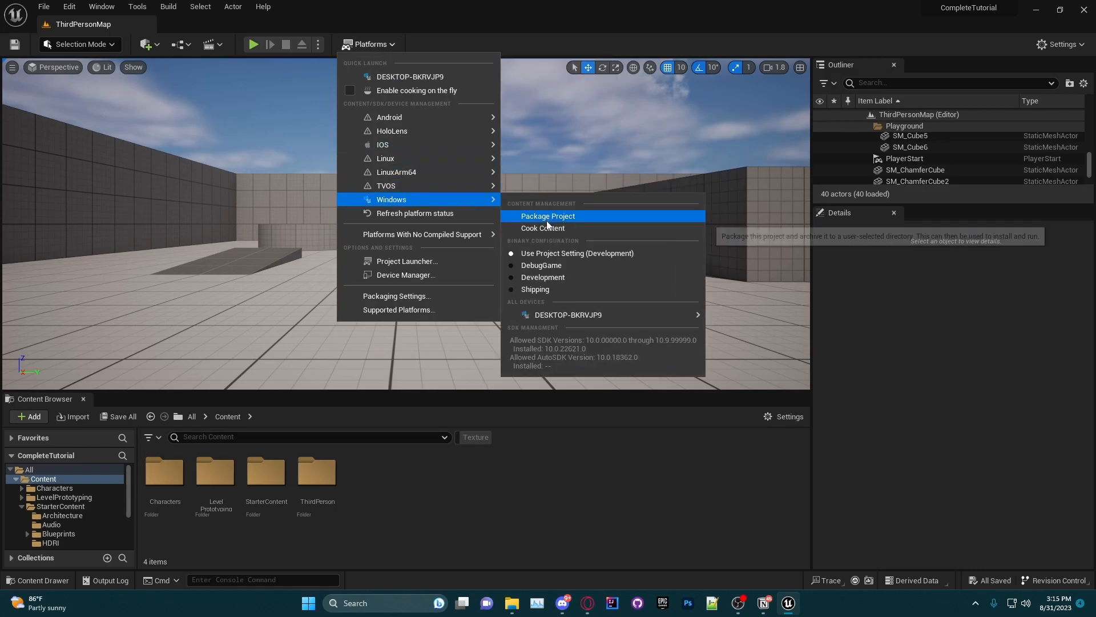
left_click(370, 44)
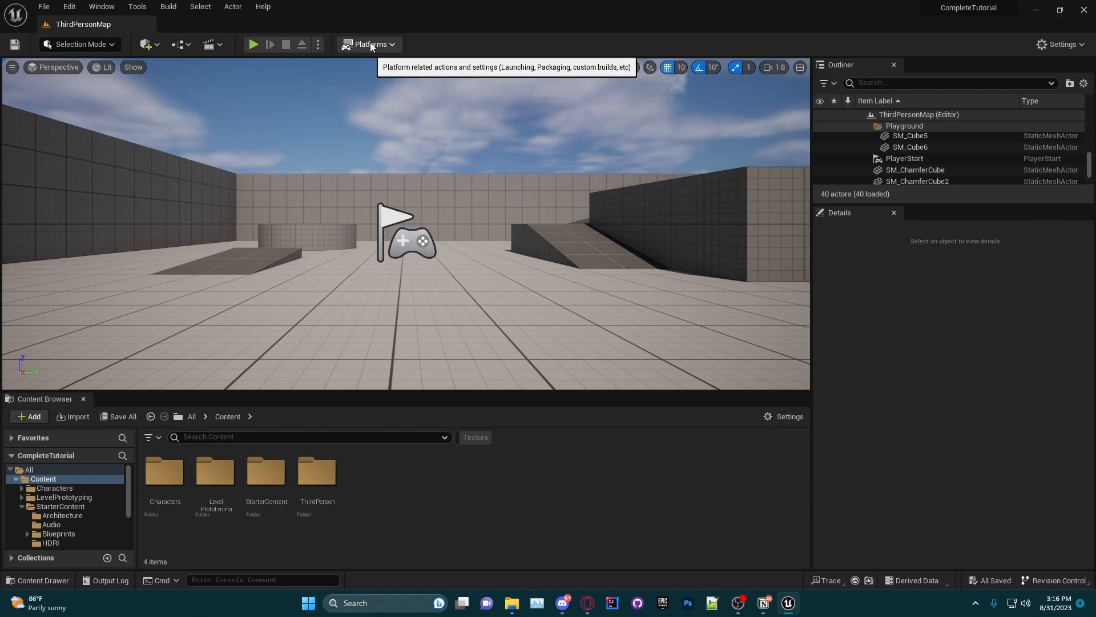
left_click(370, 45)
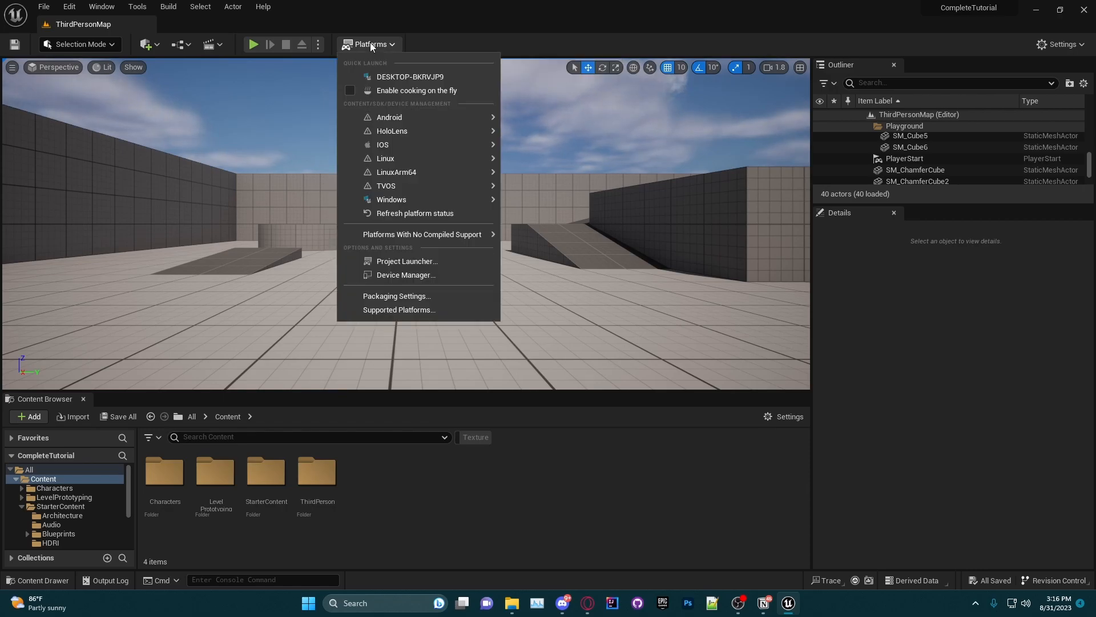
left_click(370, 44)
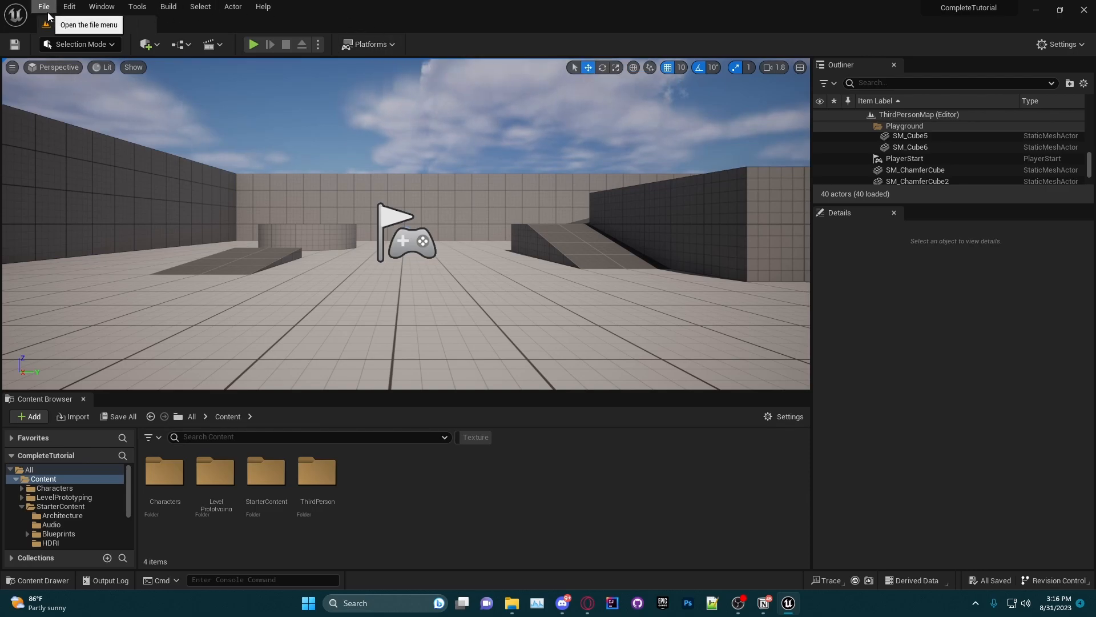
- Review the file commands for levels, saving, importing and projects
left_click(49, 16)
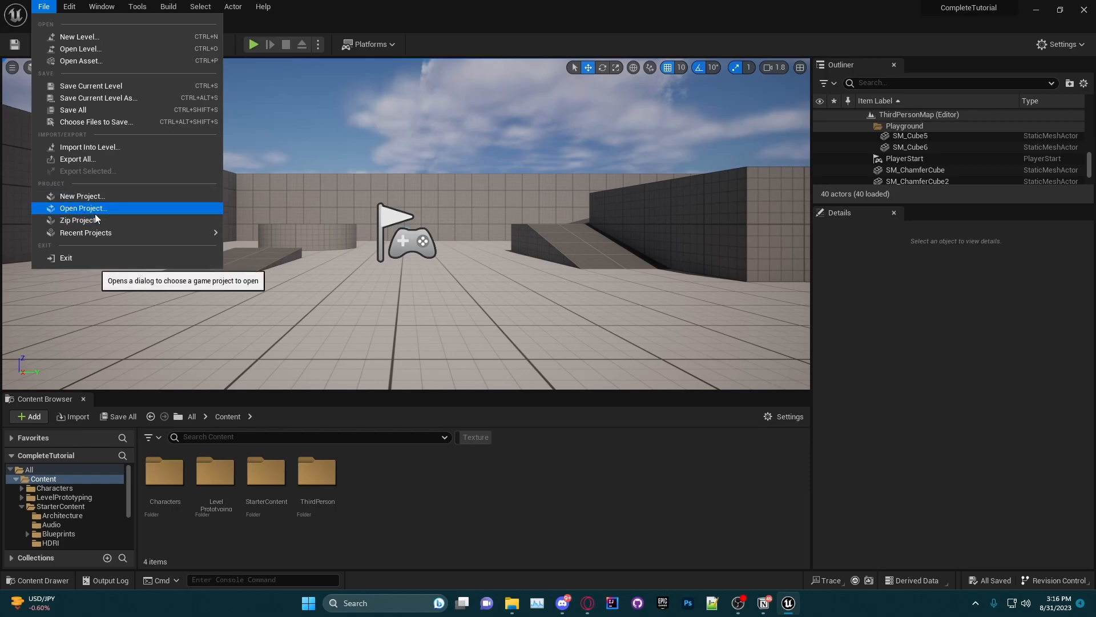
mouse_move(103, 232)
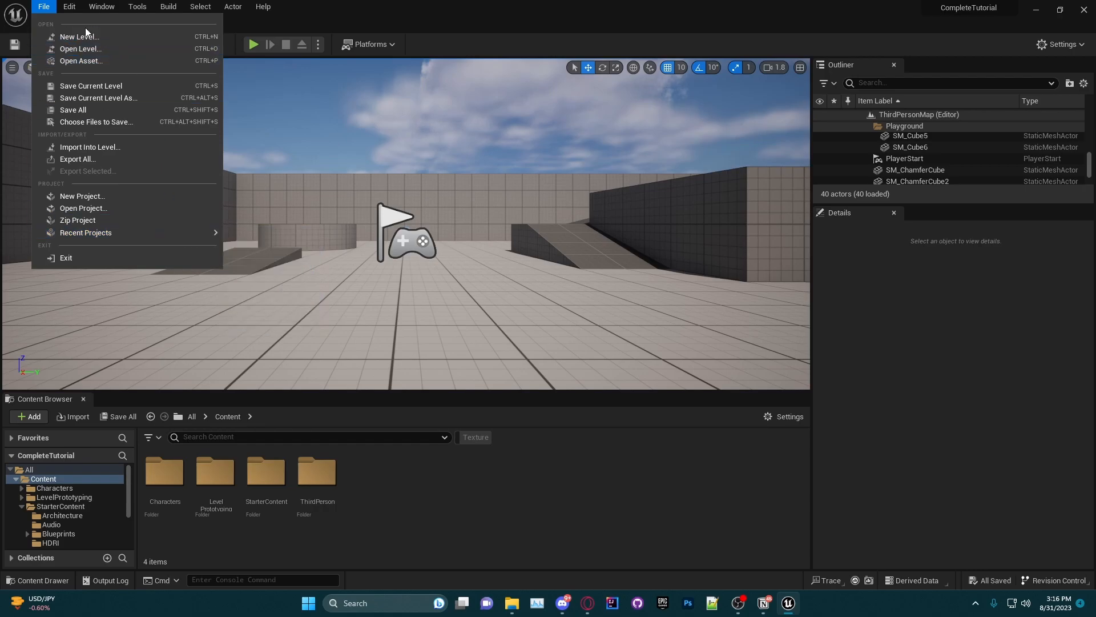
- Open the Undo History, revert to the first listed transaction and close the history
mouse_move(70, 14)
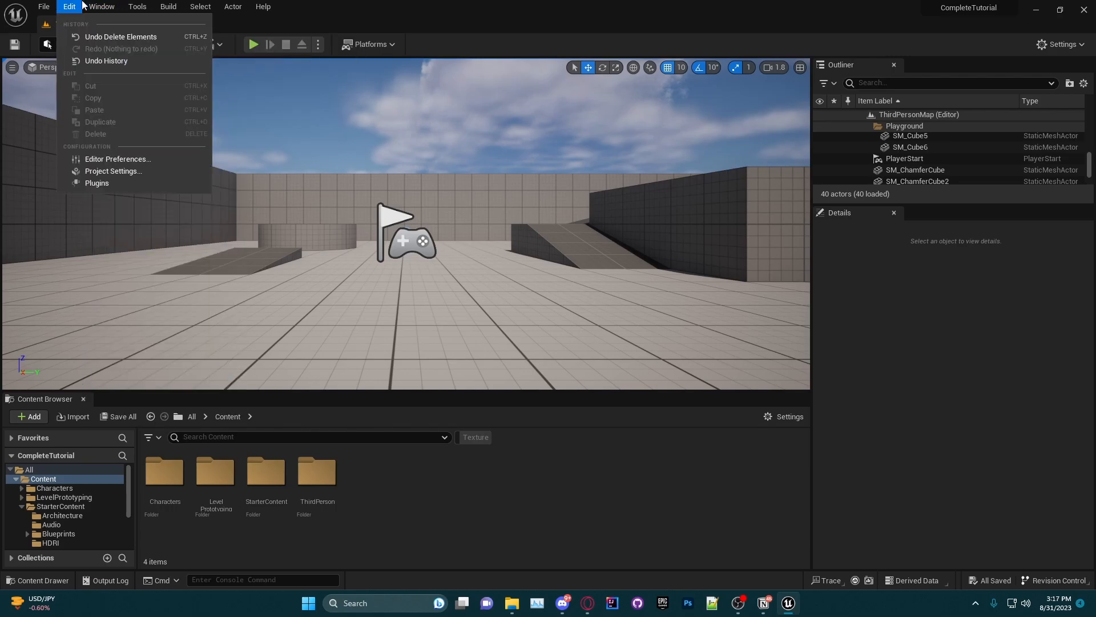
left_click(101, 59)
scroll(463, 288, "down", 5)
scroll(460, 279, "up", 5)
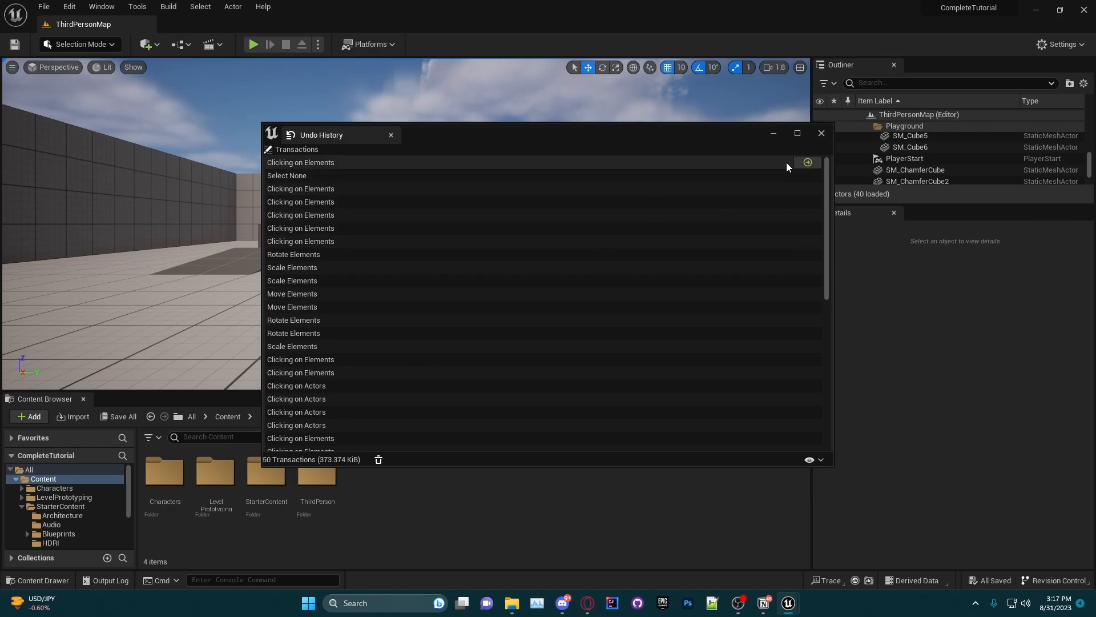
left_click(808, 163)
left_click(821, 133)
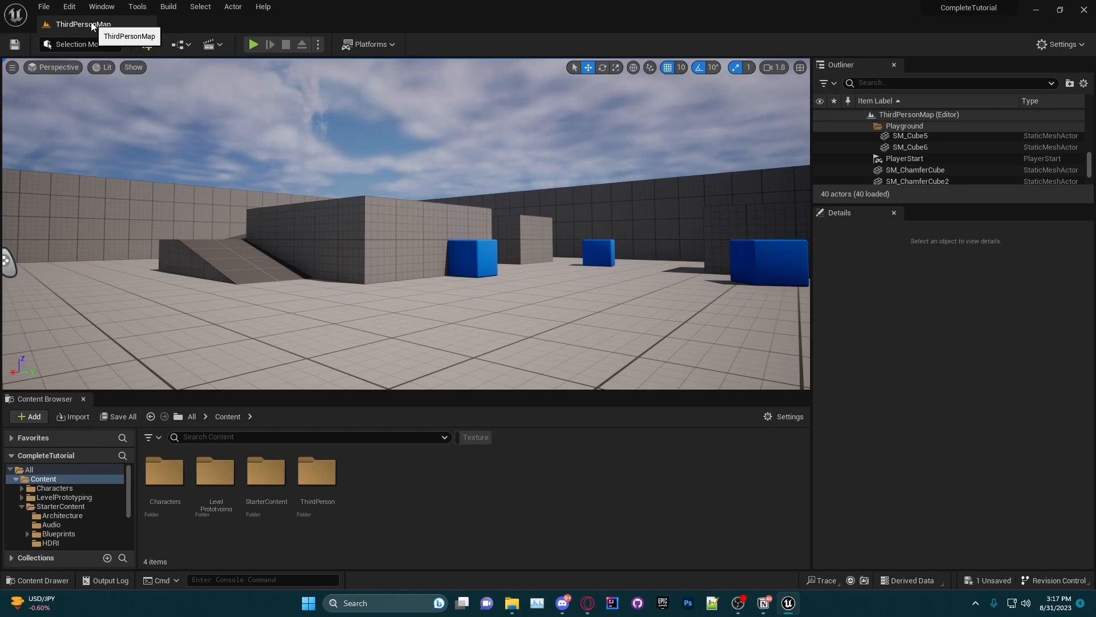
- Review the entries for Editor Preferences, Project Settings and Plugins, and the list of editor windows that can be opened
left_click(69, 6)
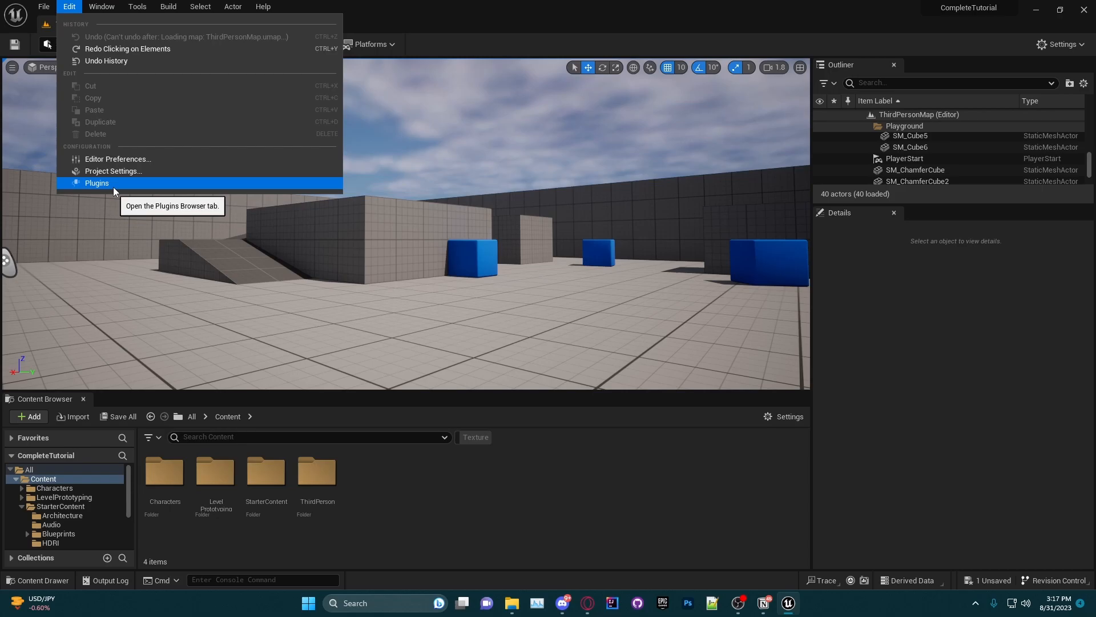
left_click(94, 8)
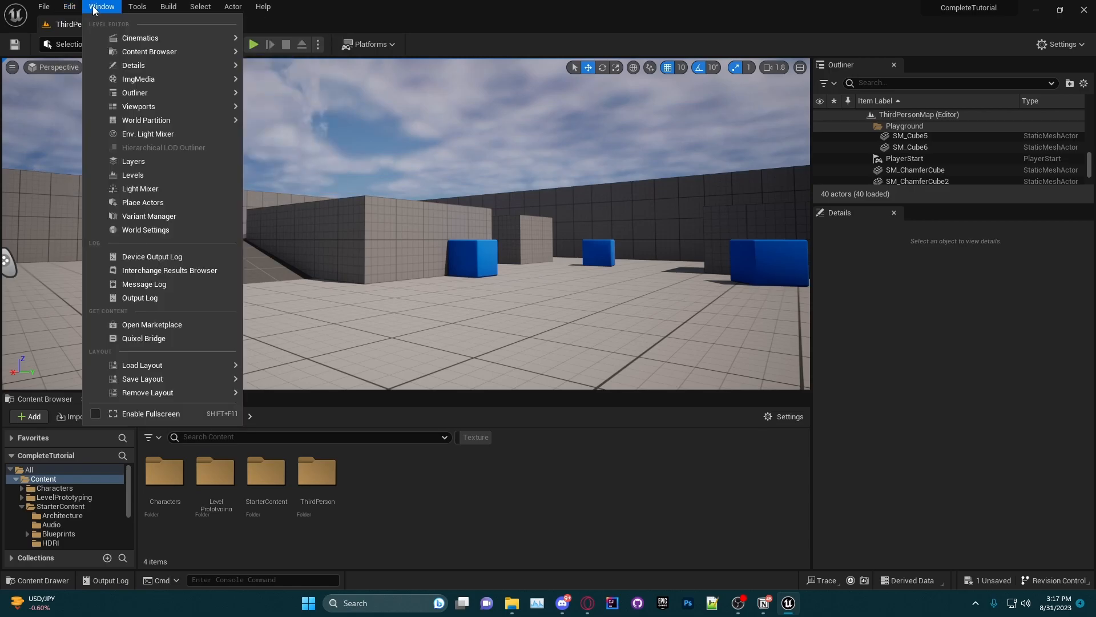
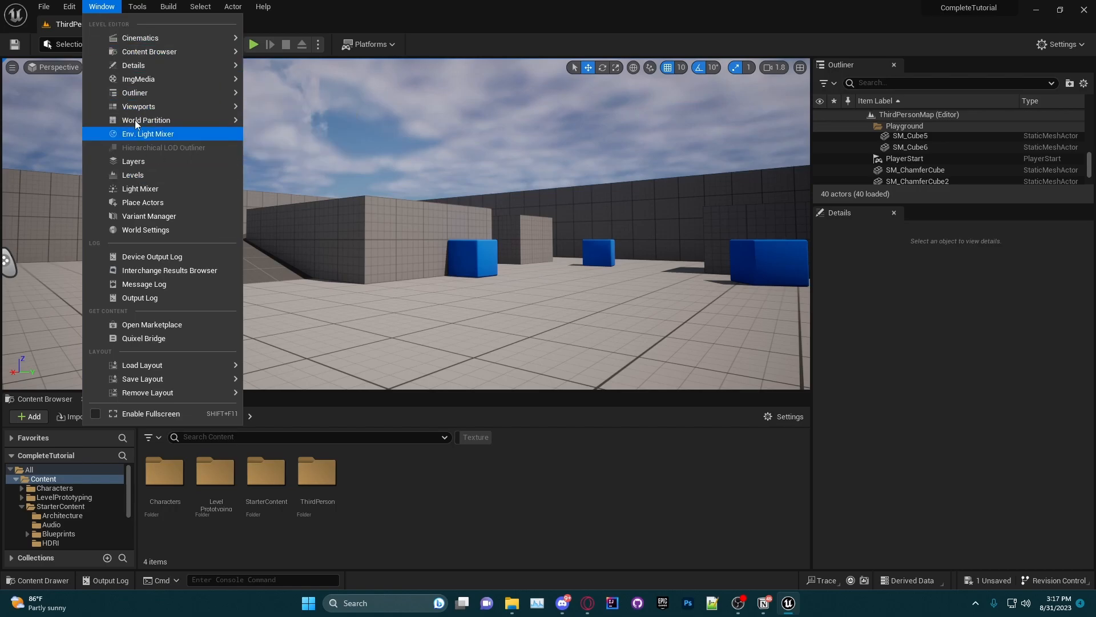
- Open Viewport 2, dock it as a tab beside the Outliner and close it again
mouse_move(138, 108)
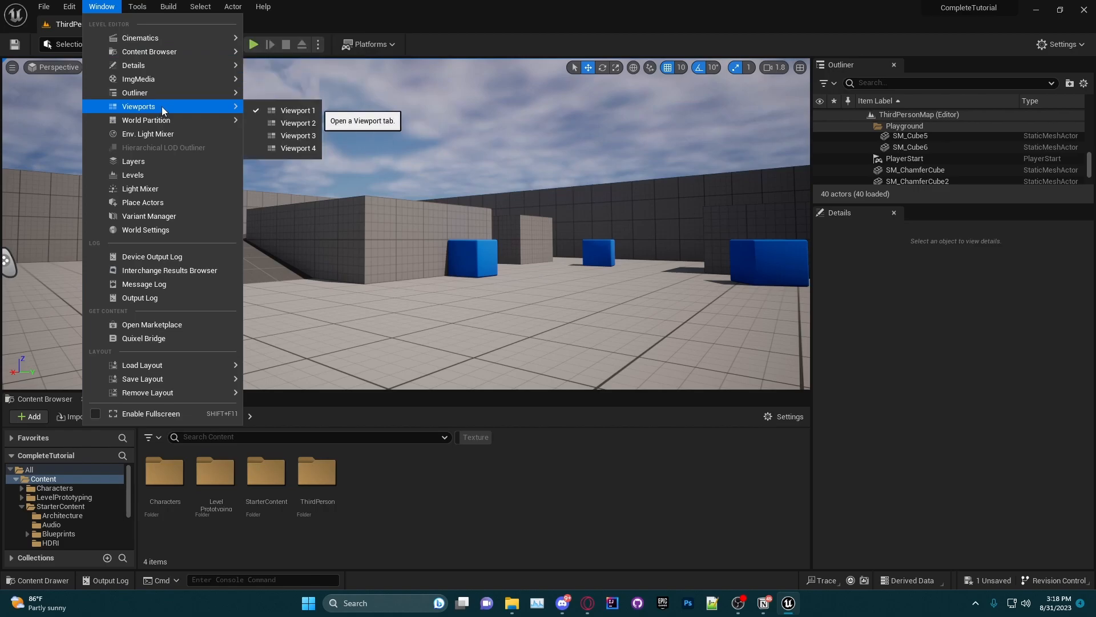
left_click(278, 122)
left_click_drag(413, 134, 360, 151)
left_click_drag(262, 153, 924, 67)
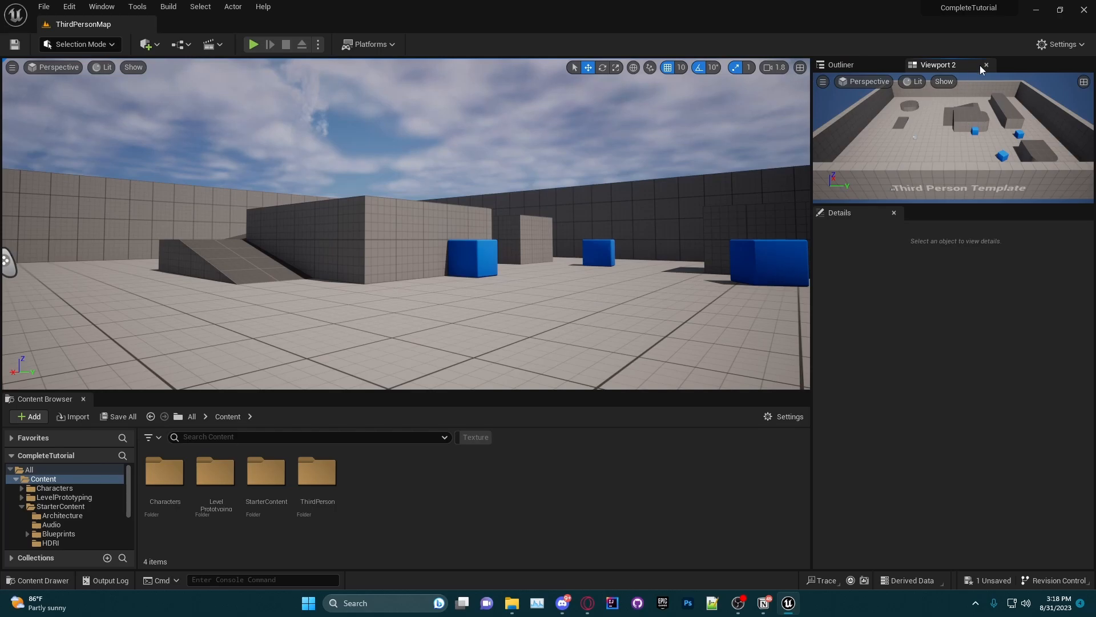
left_click(962, 65)
- Review the remaining editor windows and the options for saving and loading editor layouts
left_click(92, 8)
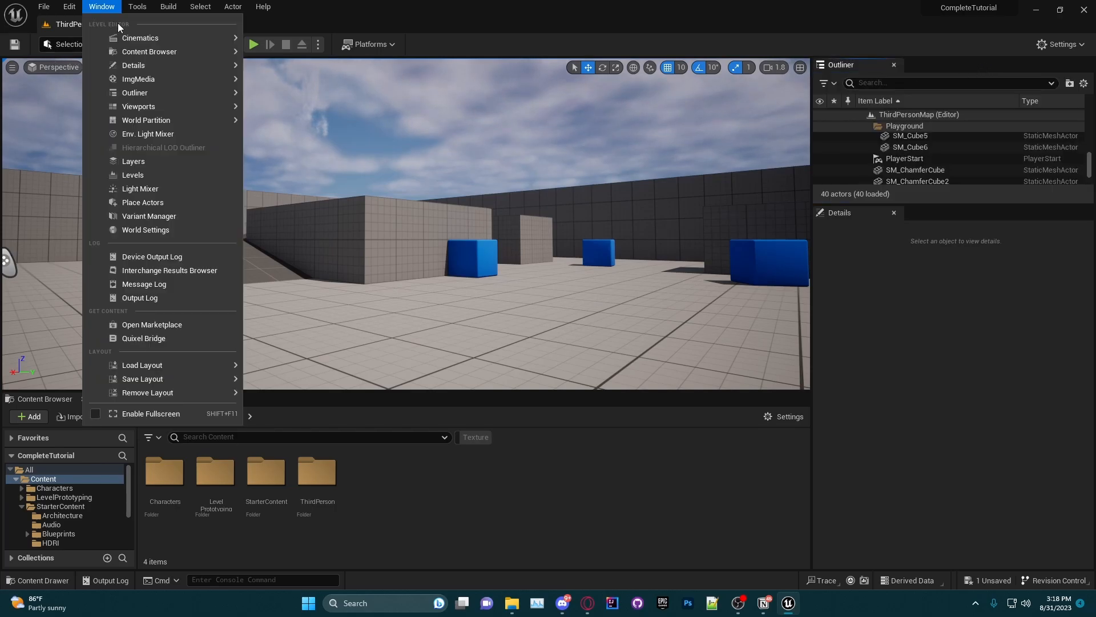
mouse_move(141, 120)
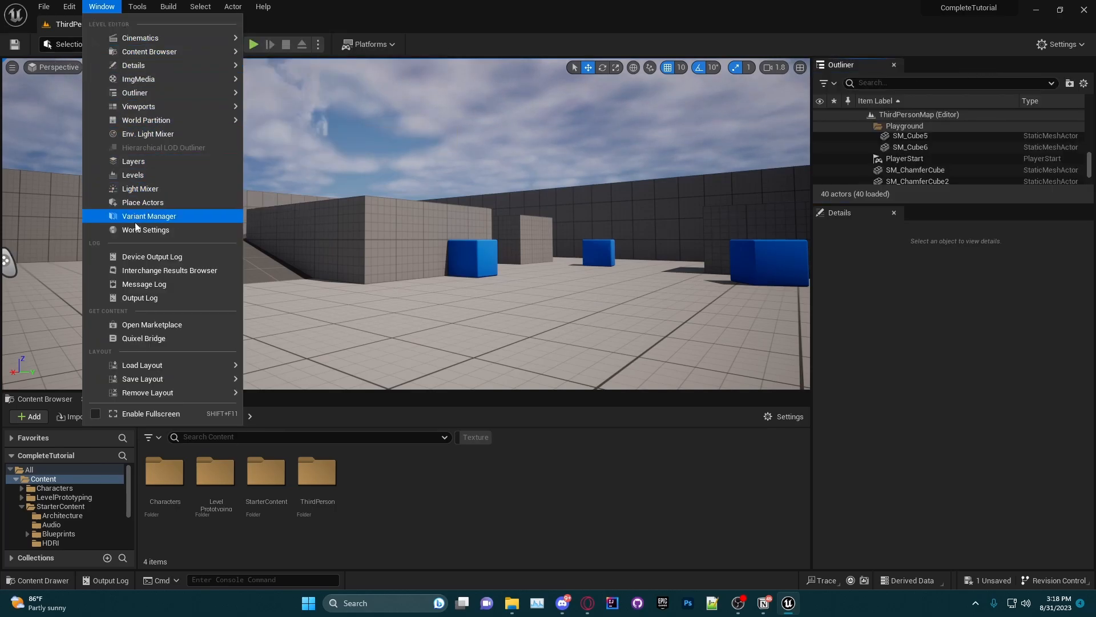
left_click(115, 7)
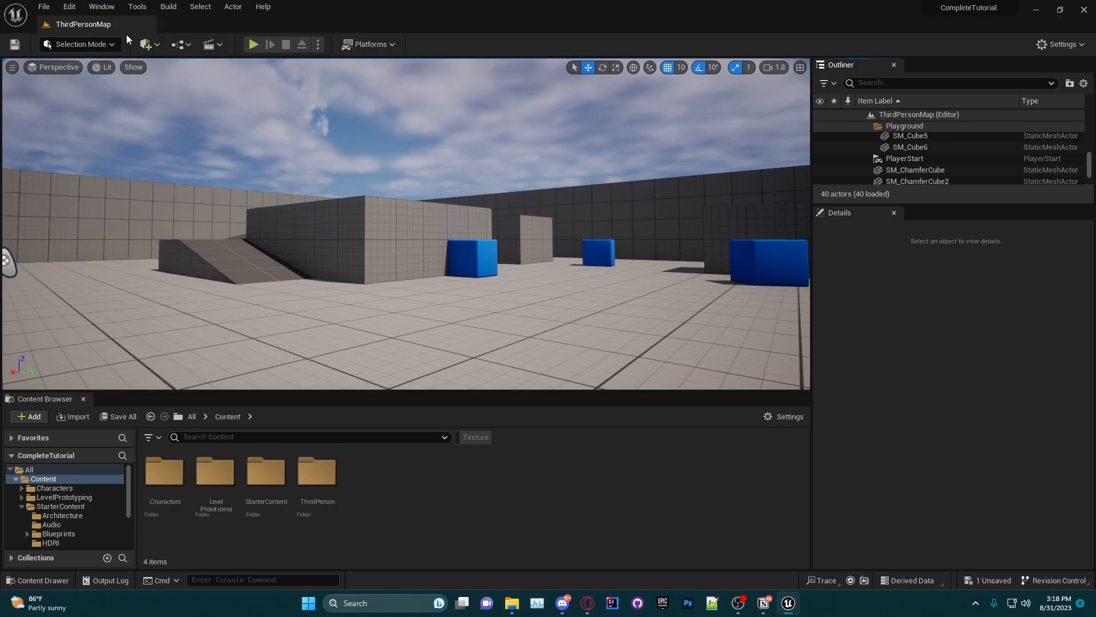
left_click(96, 7)
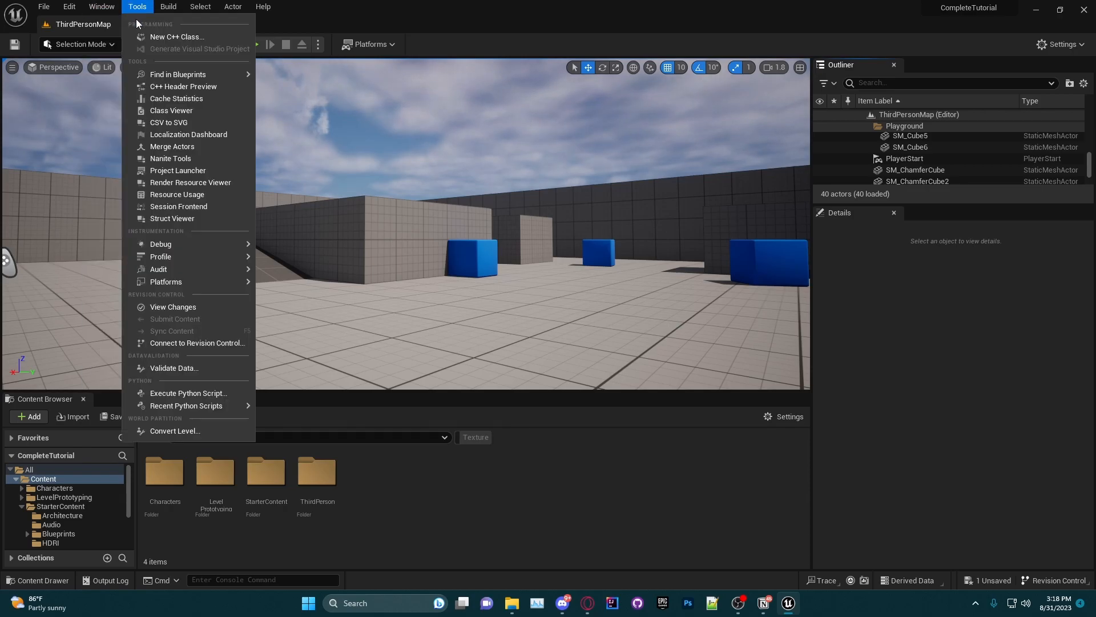
mouse_move(69, 11)
mouse_move(183, 379)
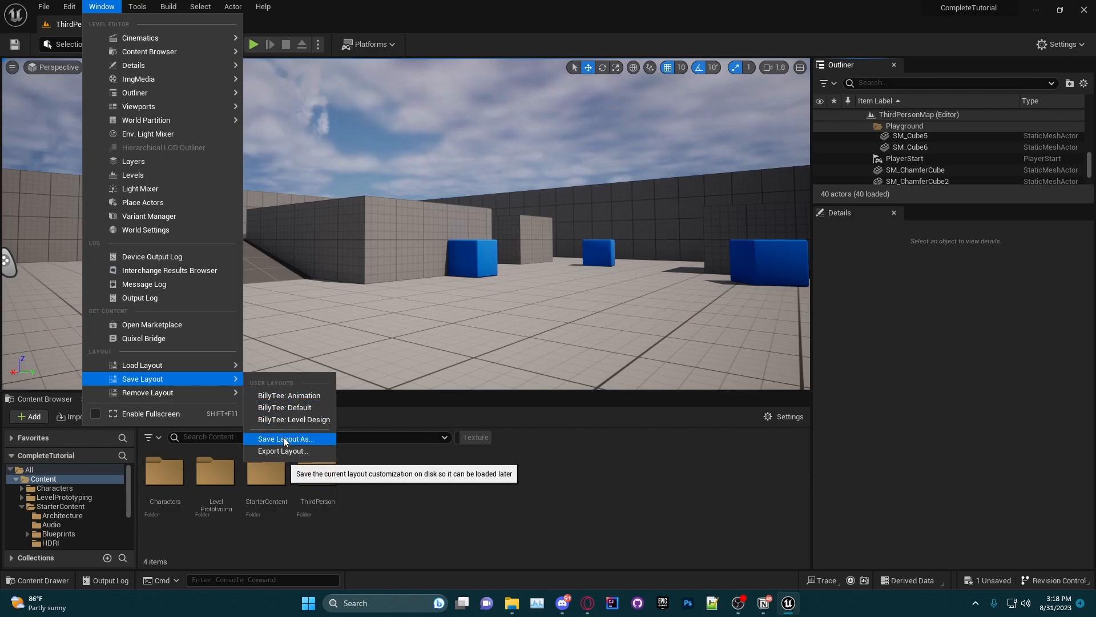
mouse_move(211, 365)
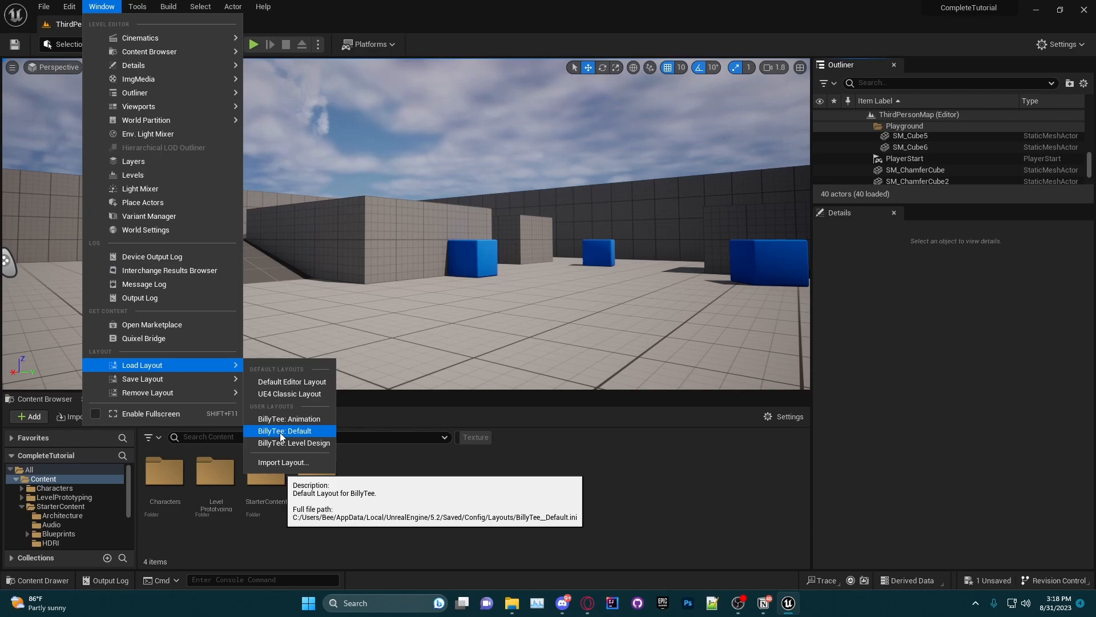
left_click(103, 11)
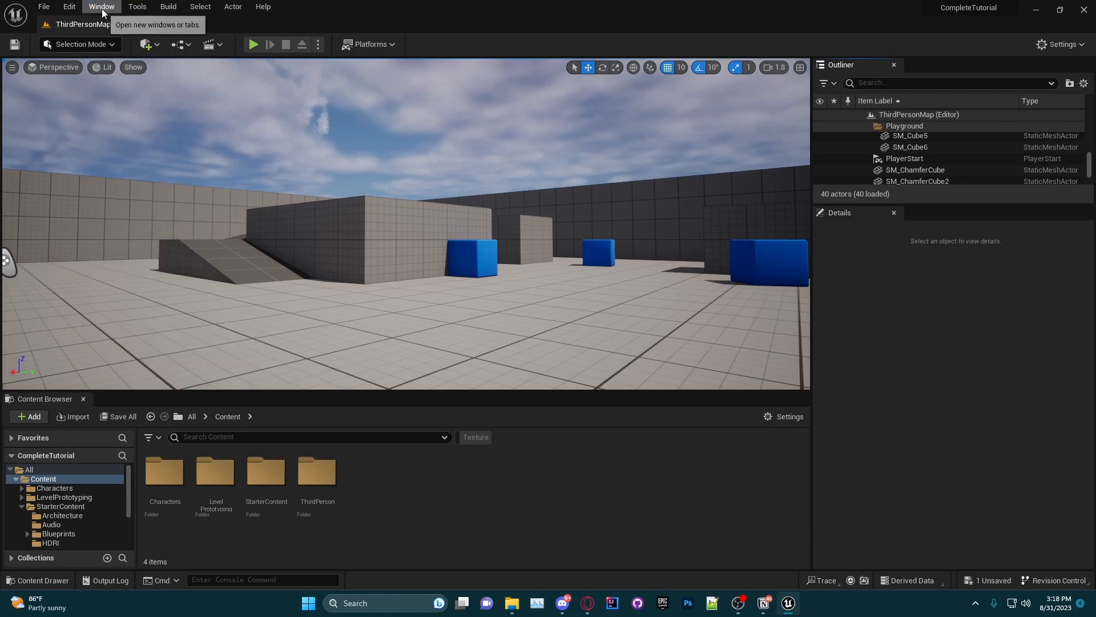
- Review the programming and instrumentation tools, and the build commands for lighting, geometry and landscape
left_click(138, 8)
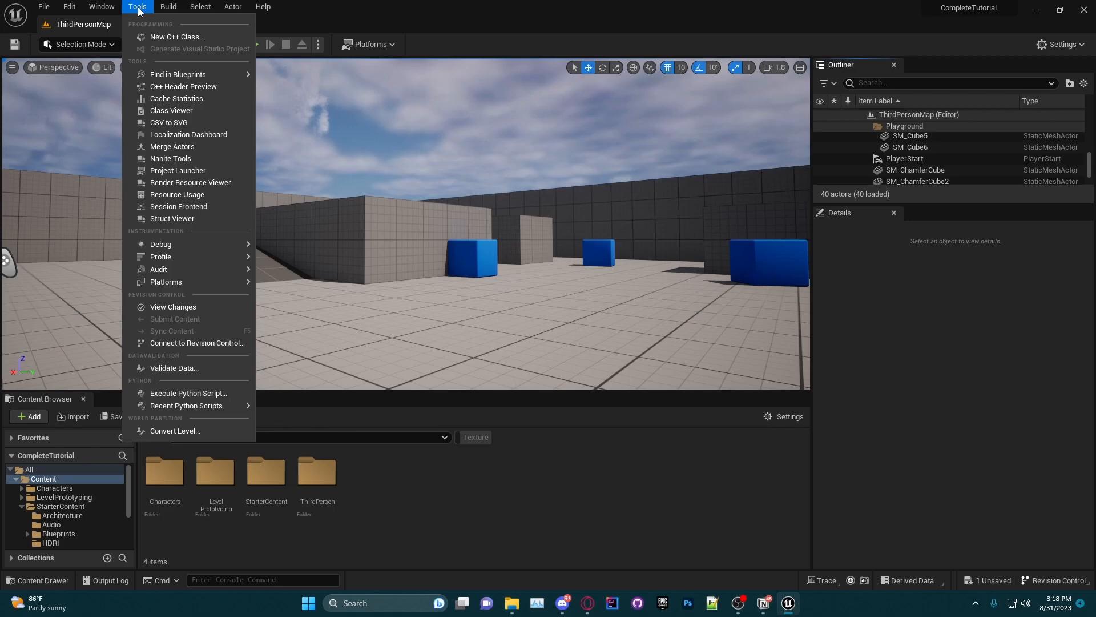
mouse_move(168, 7)
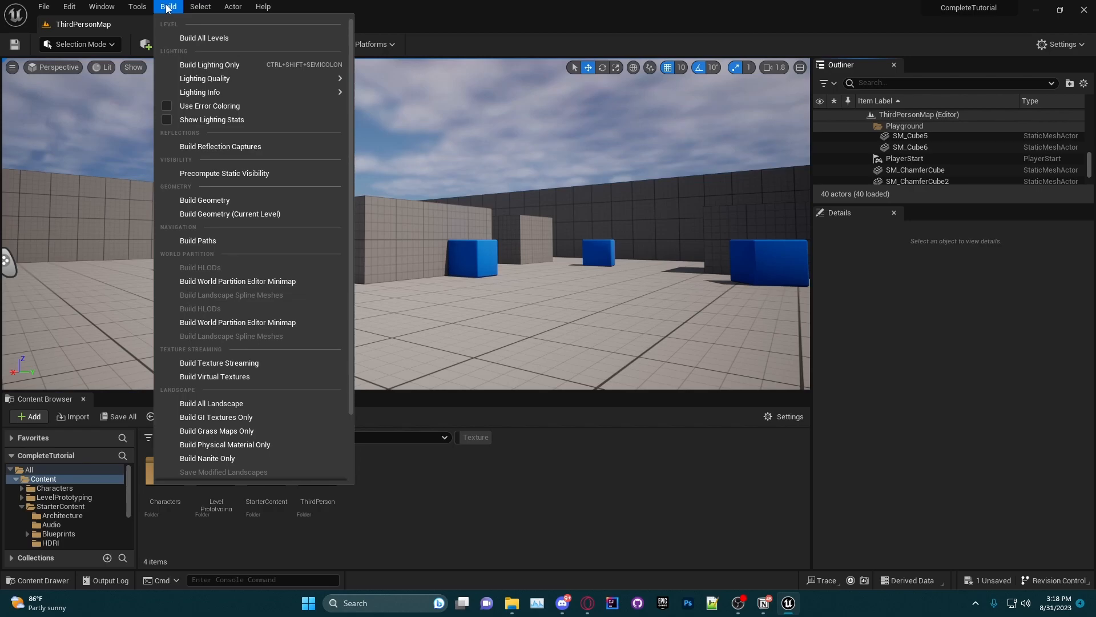
- Review the level build commands, including reflection captures, static visibility, navigation paths and texture streaming
left_click(167, 8)
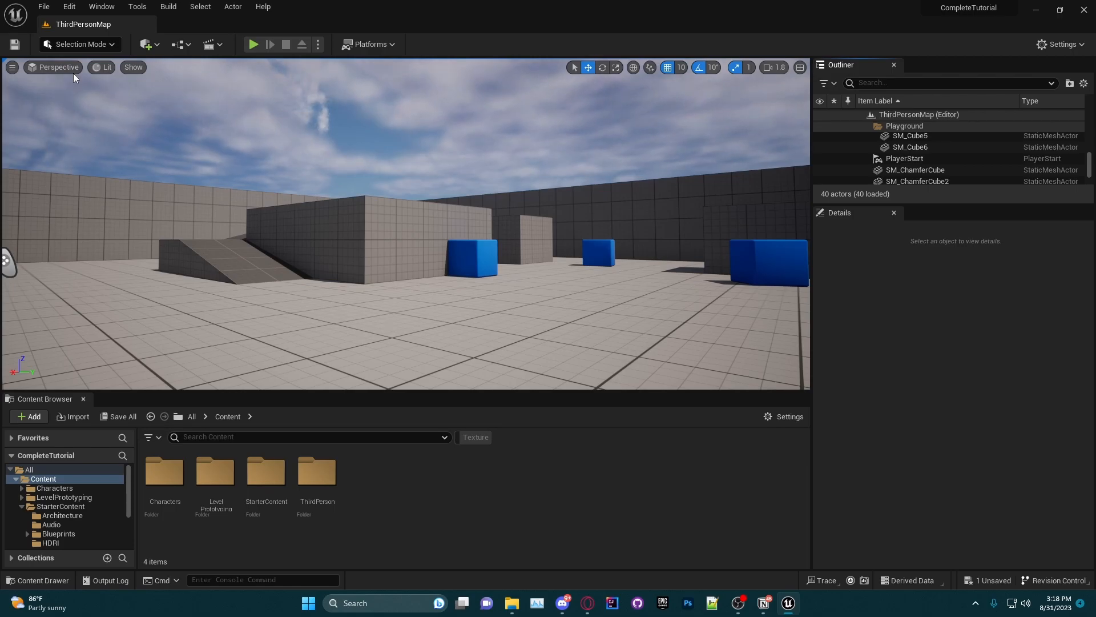
left_click(172, 8)
mouse_move(160, 7)
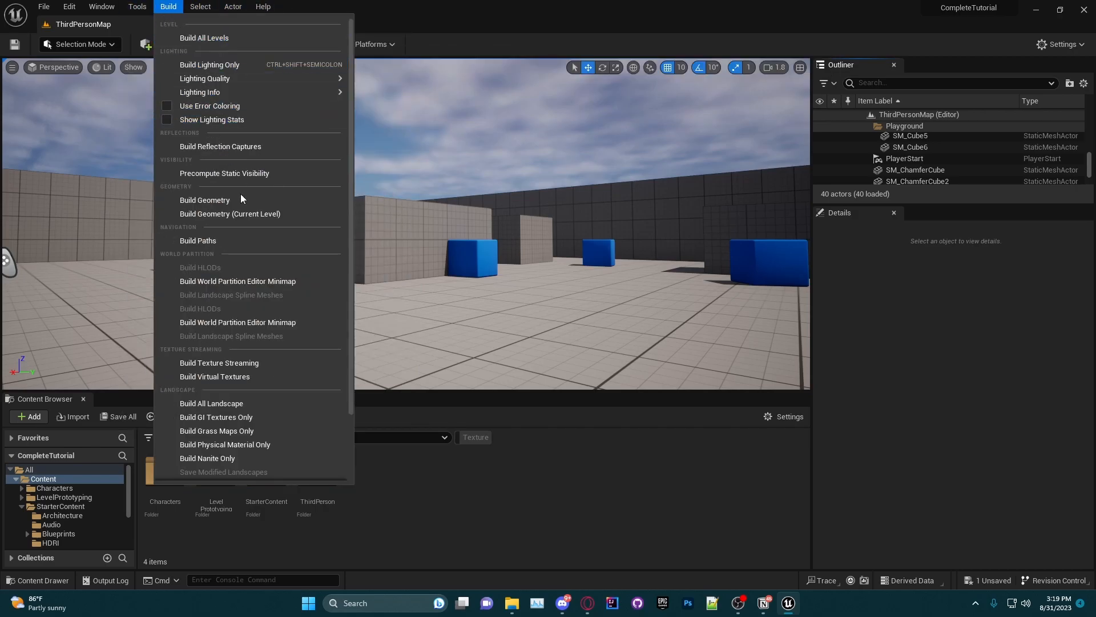
left_click(170, 14)
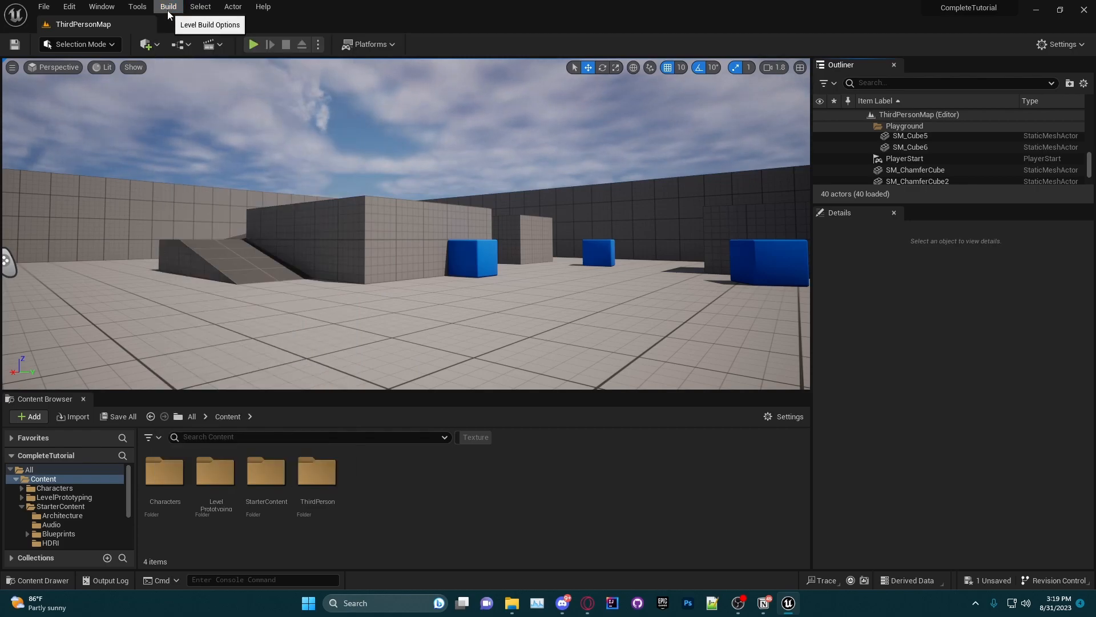
- Select all actors in the level, frame them in the viewport and clear the selection
left_click(205, 9)
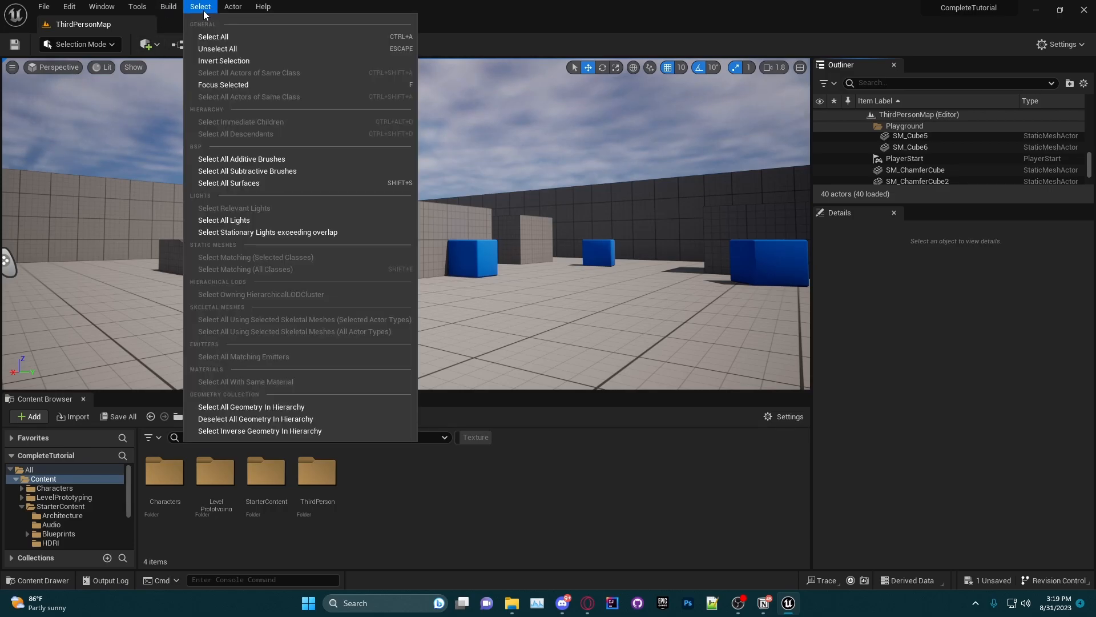
left_click(217, 37)
key("f")
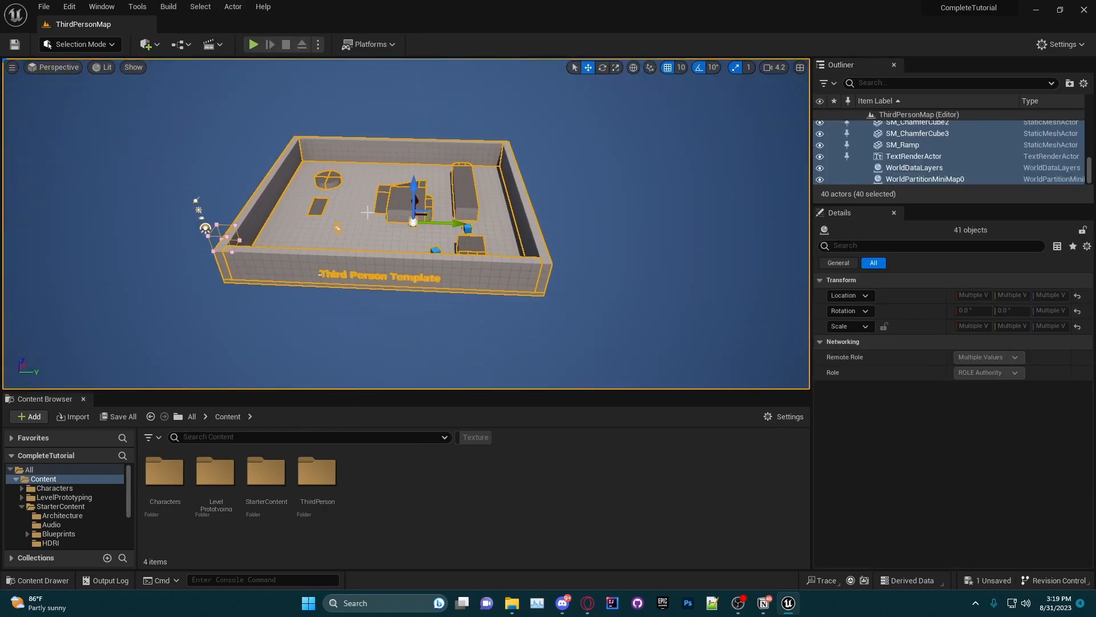
left_click(203, 7)
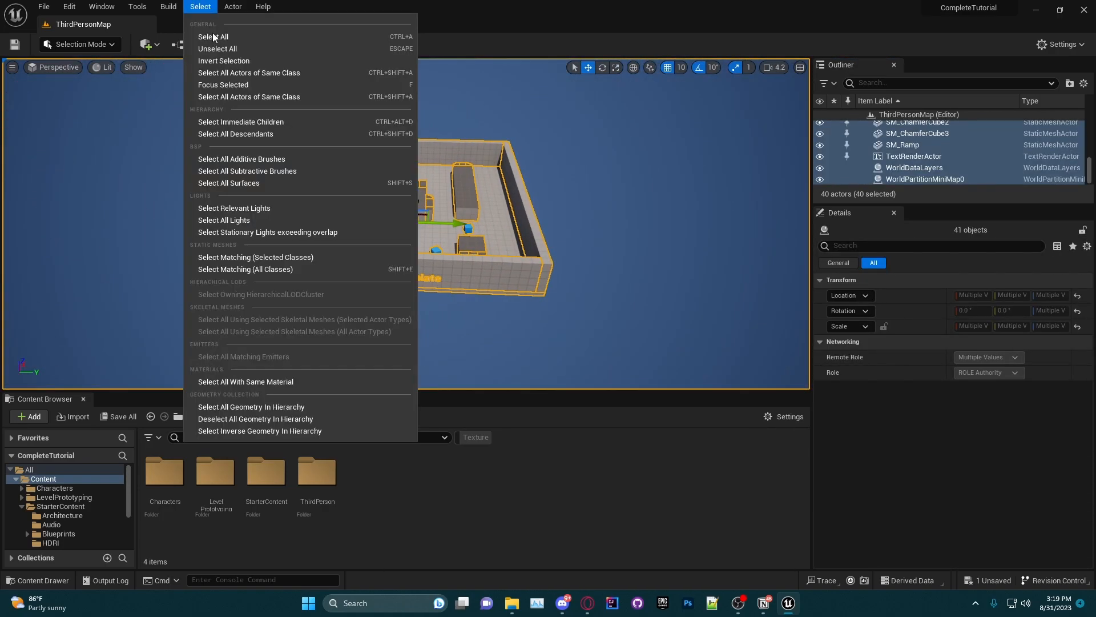
left_click(222, 49)
- Select SM_Cube4, invert the selection to the other actors, then reselect the cube and deselect it
scroll(433, 229, "up", 5)
scroll(433, 230, "up", 2)
left_click(383, 228)
left_click(202, 7)
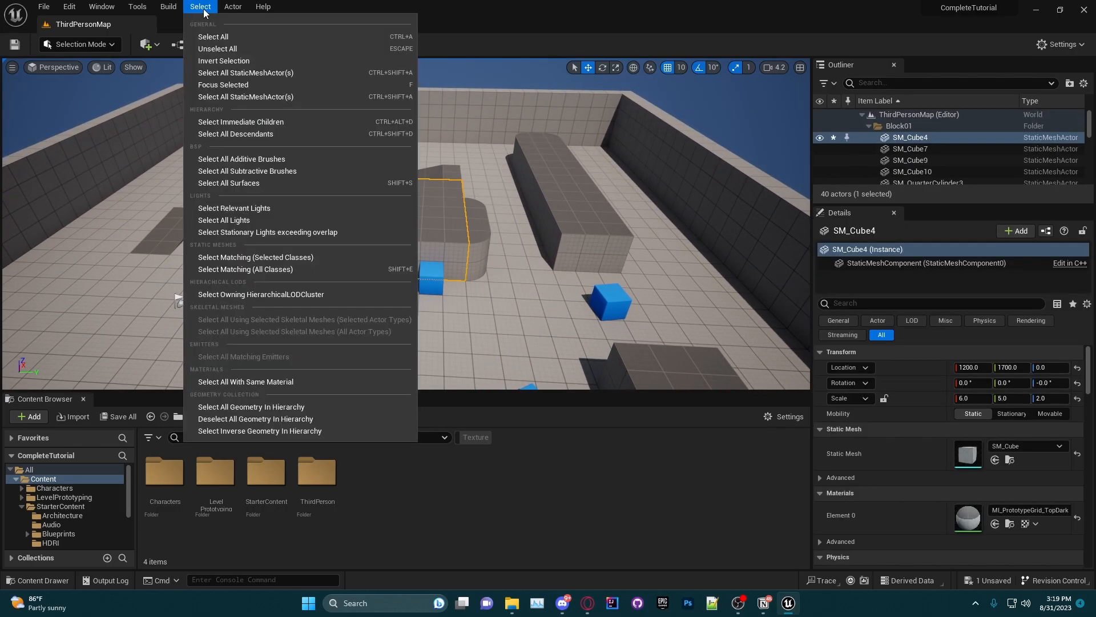
left_click(213, 37)
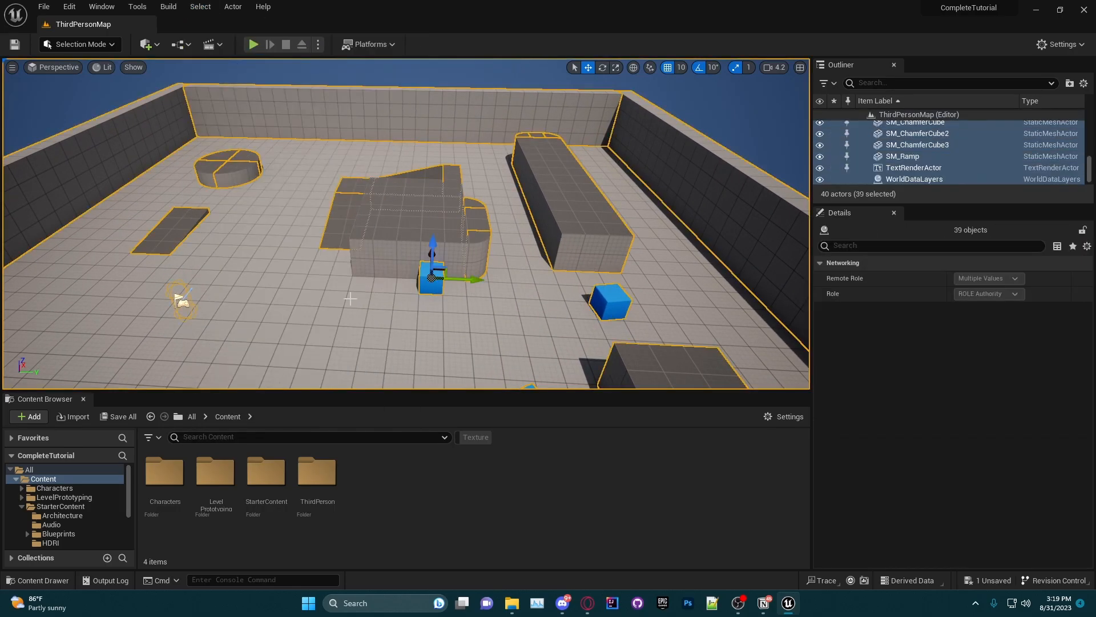
left_click(383, 228)
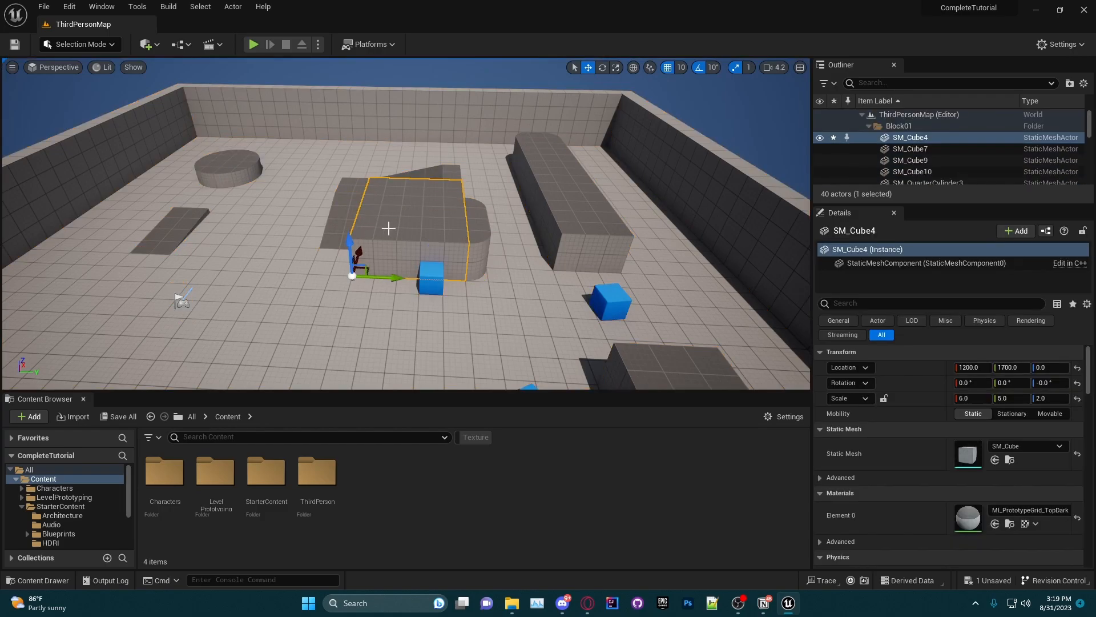
key("Escape")
- Select SM_Cube4, focus the distant viewport camera on it with Focus Selected, and deselect it
left_click(200, 7)
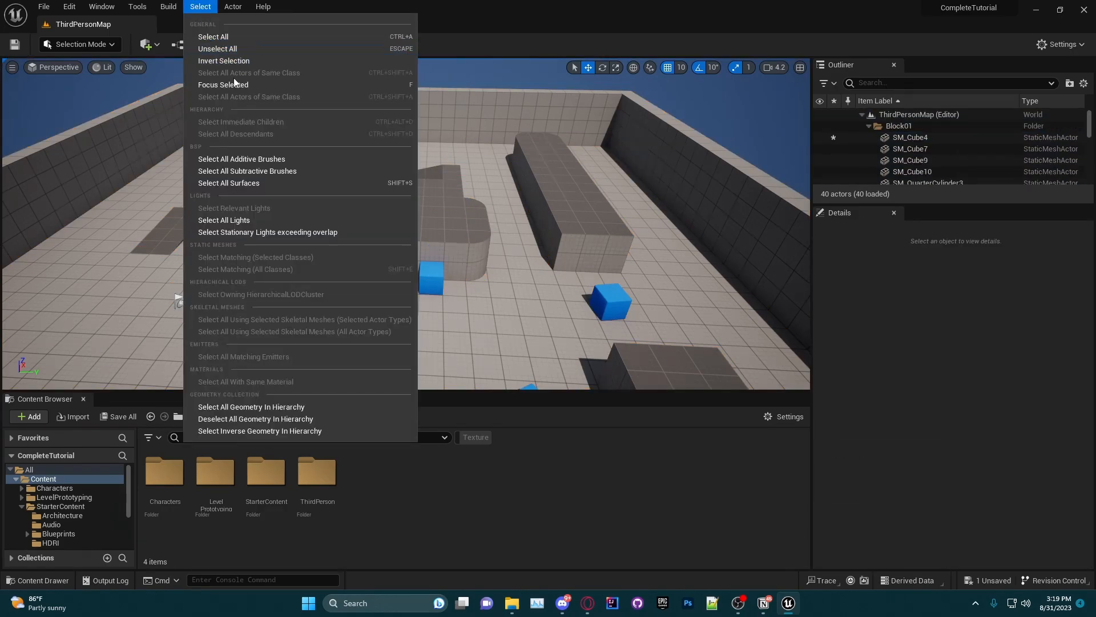
left_click(465, 223)
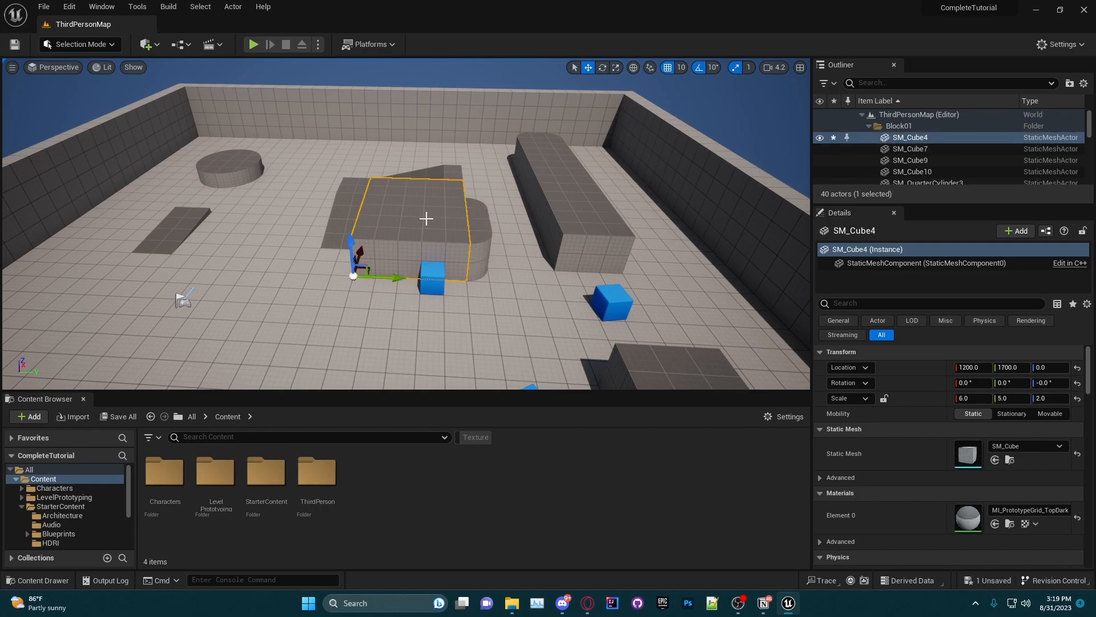
scroll(426, 219, "down", 15)
left_click(201, 7)
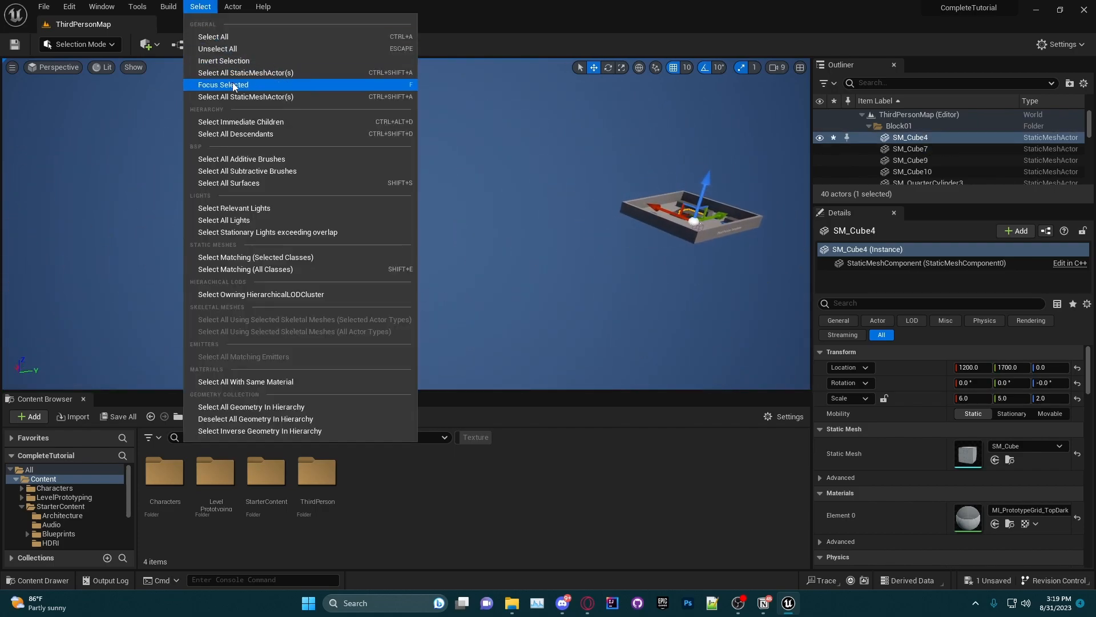
left_click(223, 85)
key("Escape")
scroll(516, 210, "down", 15)
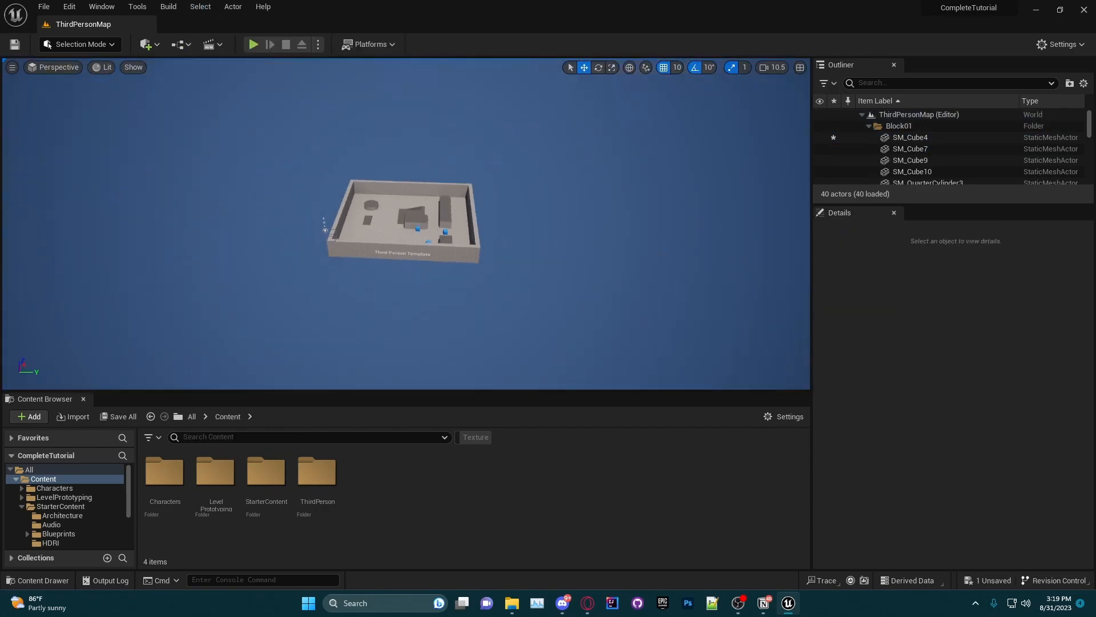
scroll(274, 237, "up", 10)
- Review the selection commands for brushes, then select SM_Cube4 and review its asset and actor options
left_click(200, 7)
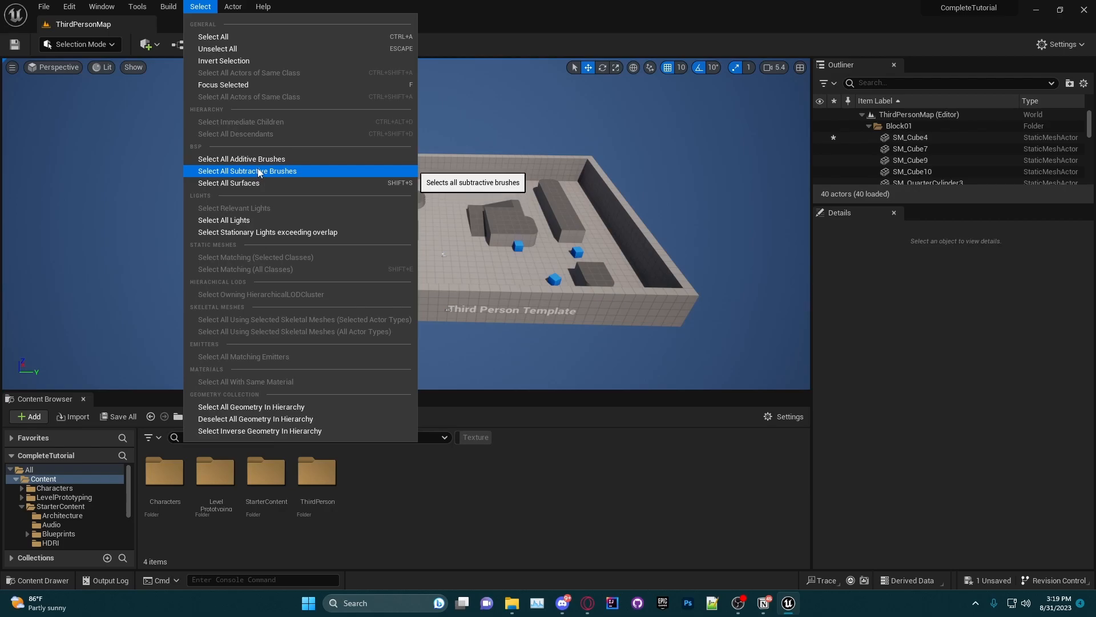
left_click(201, 19)
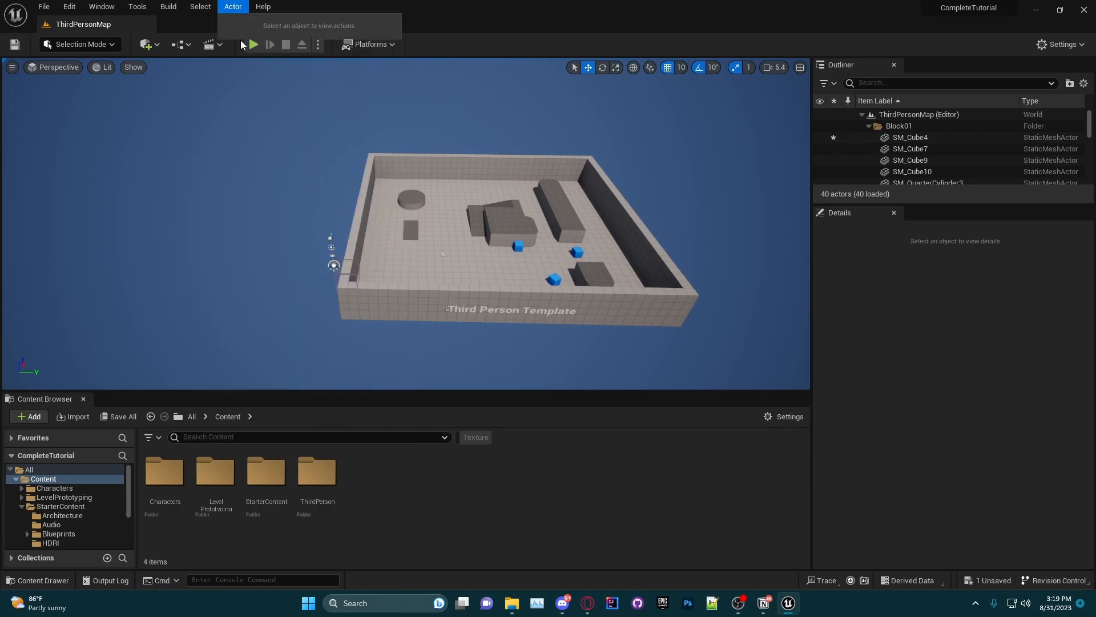
left_click_drag(345, 188, 380, 220)
left_click(381, 219)
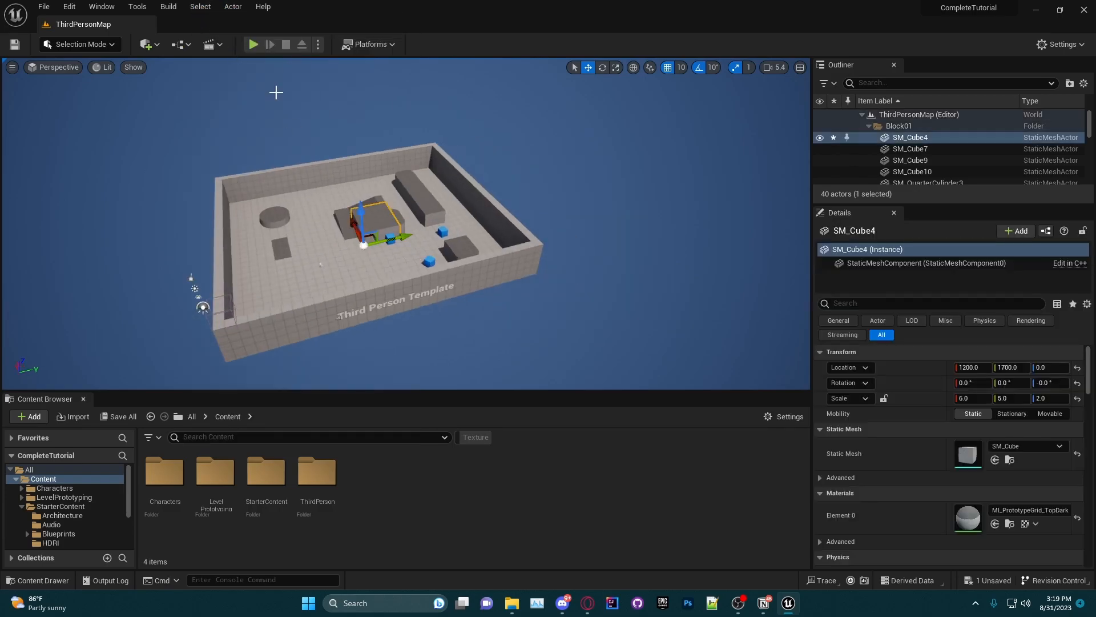
left_click(233, 7)
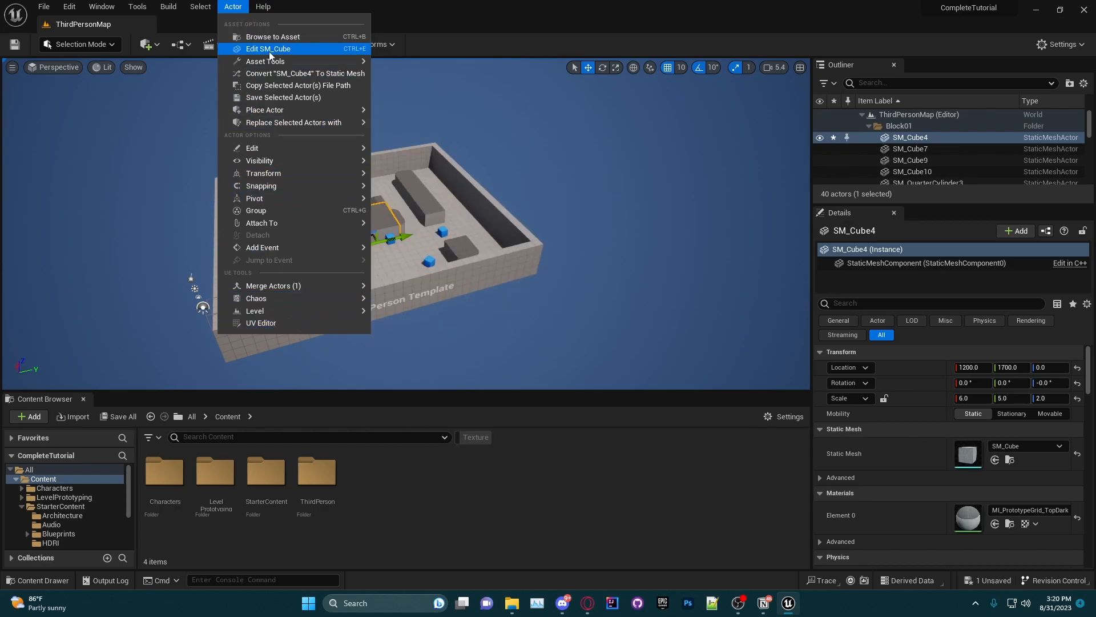
left_click(236, 14)
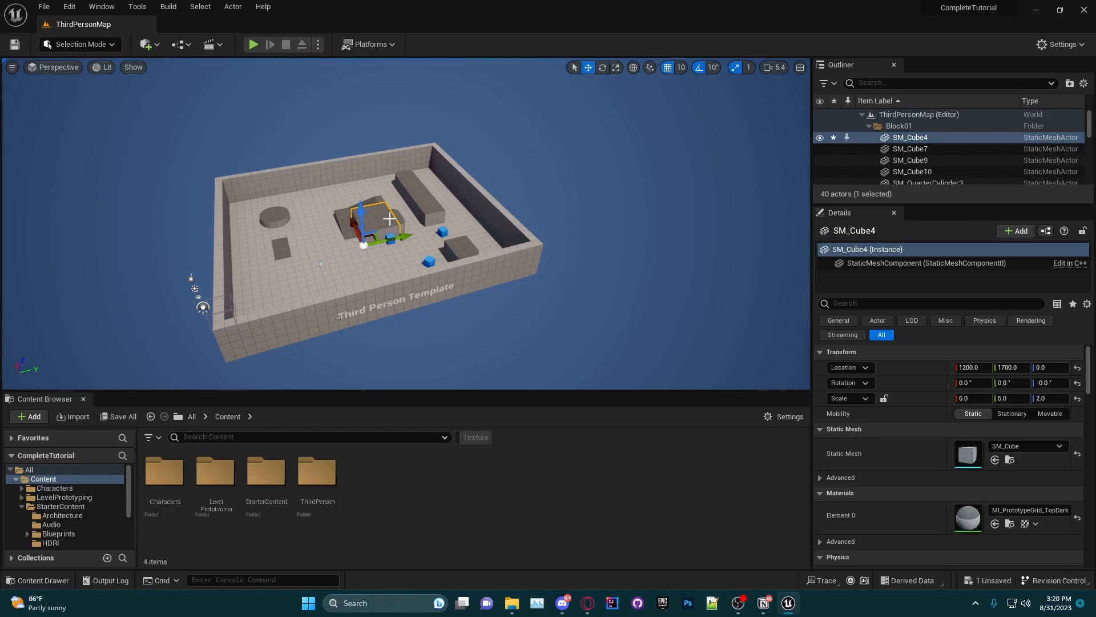
- Select the playground floor SM_Cube, frame it in the viewport and clear the selection
left_click(287, 270)
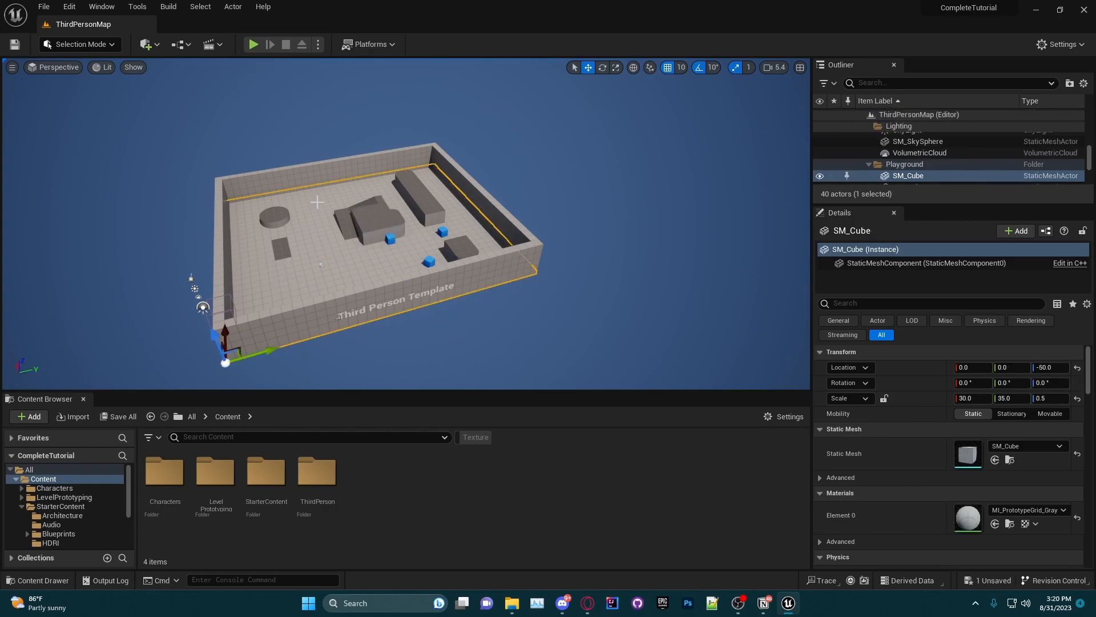
key("f")
right_click_drag(479, 272, 458, 262)
left_click(374, 252)
left_click(458, 262)
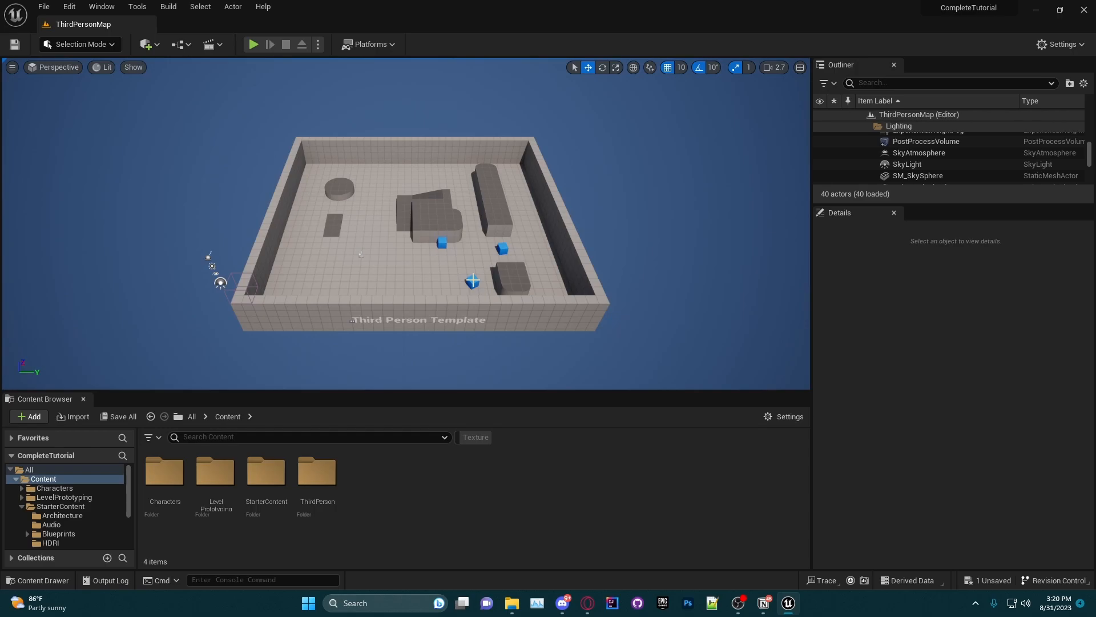
- Review the help entries for documentation, community, support and application information
left_click(263, 7)
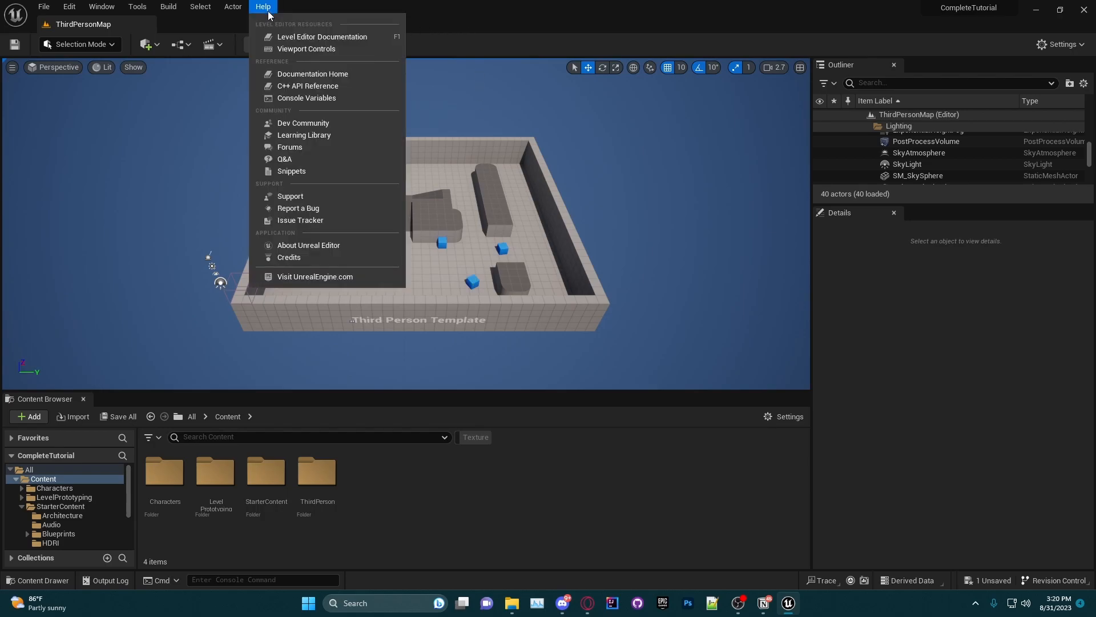
left_click(268, 12)
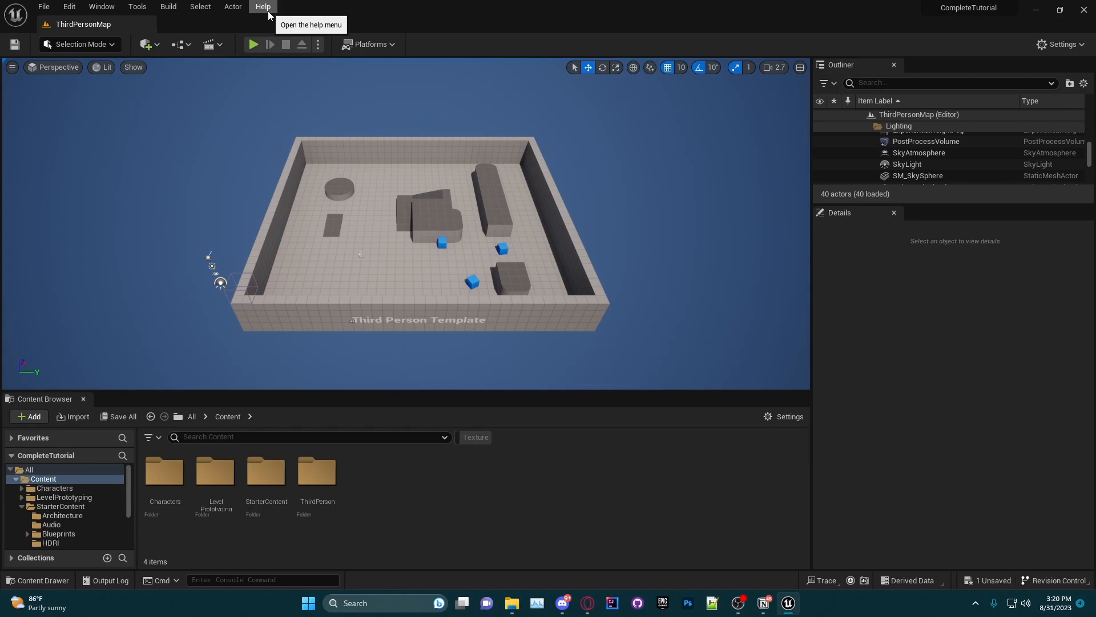